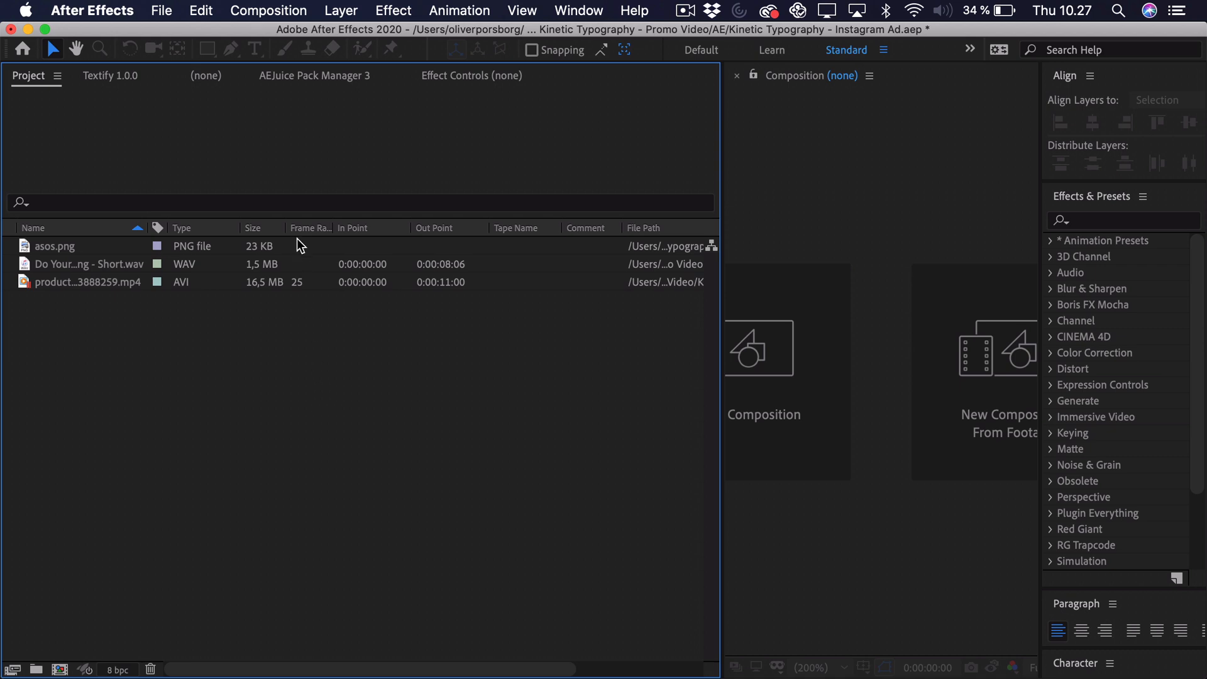
Create a composition named Main at 1080 x 1920 px, 24 frames per second, with a duration of 0:00:08:07
{"action": "left_click", "coordinate": [268, 10]}
{"action": "left_click", "coordinate": [270, 25]}
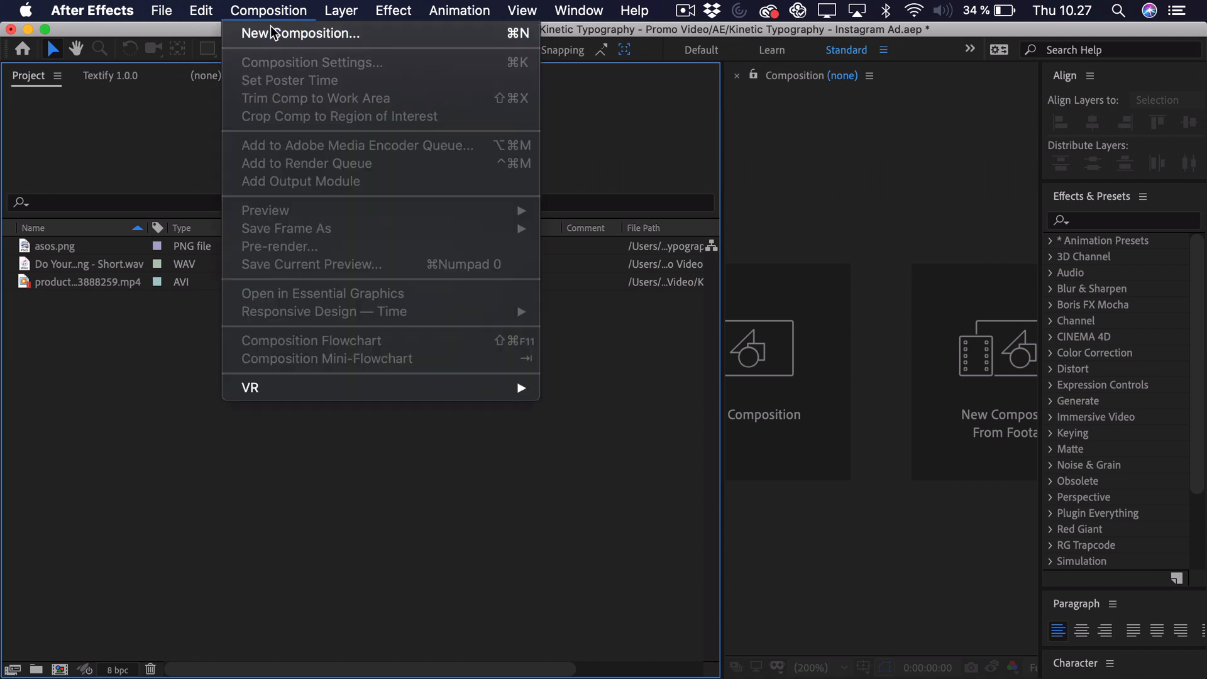
{"action": "type", "text": "Main"}
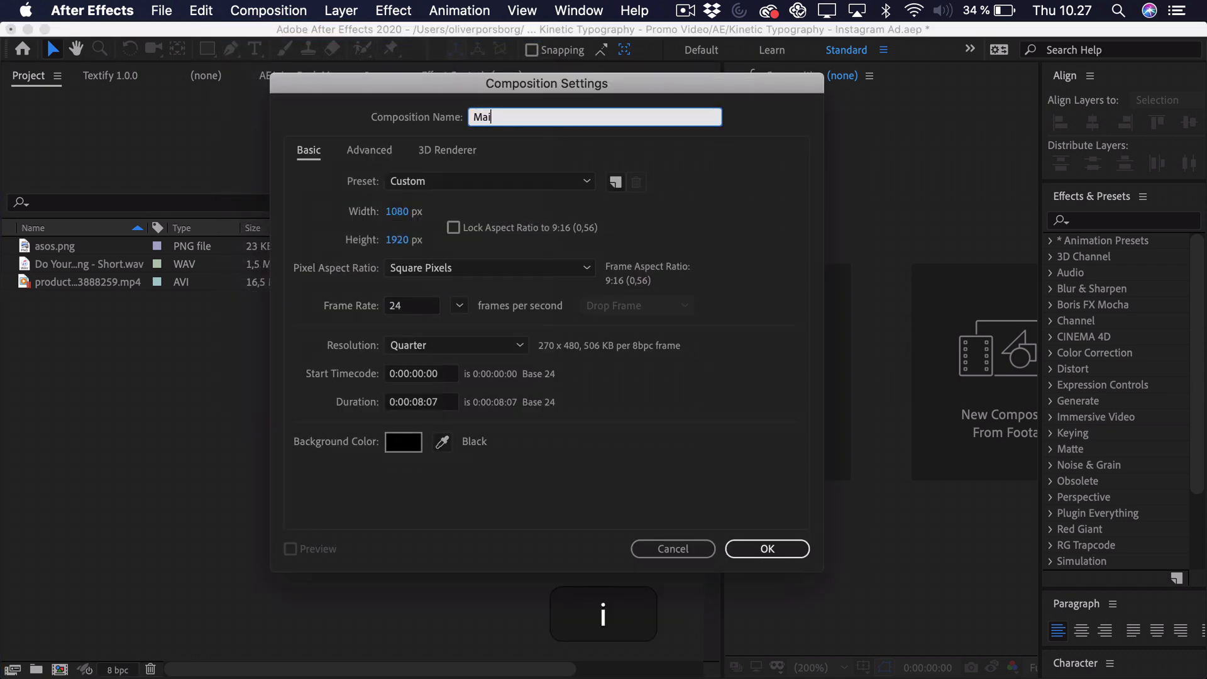
{"action": "left_click", "coordinate": [696, 185]}
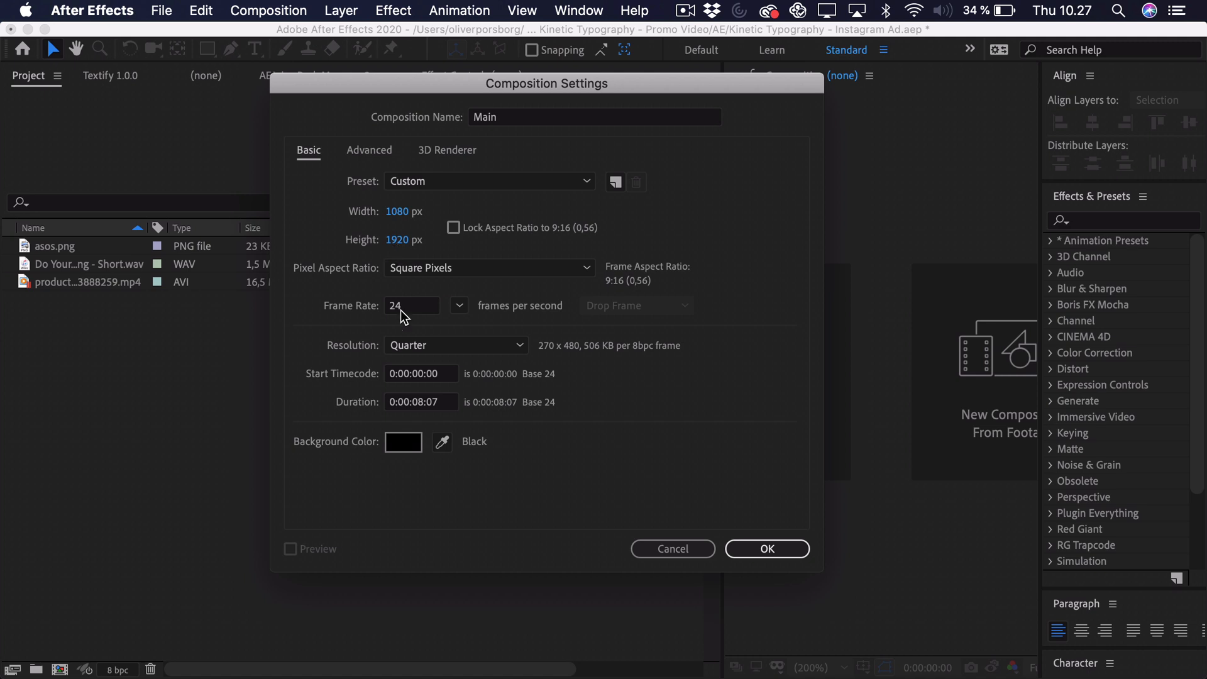
{"action": "left_click", "coordinate": [421, 403]}
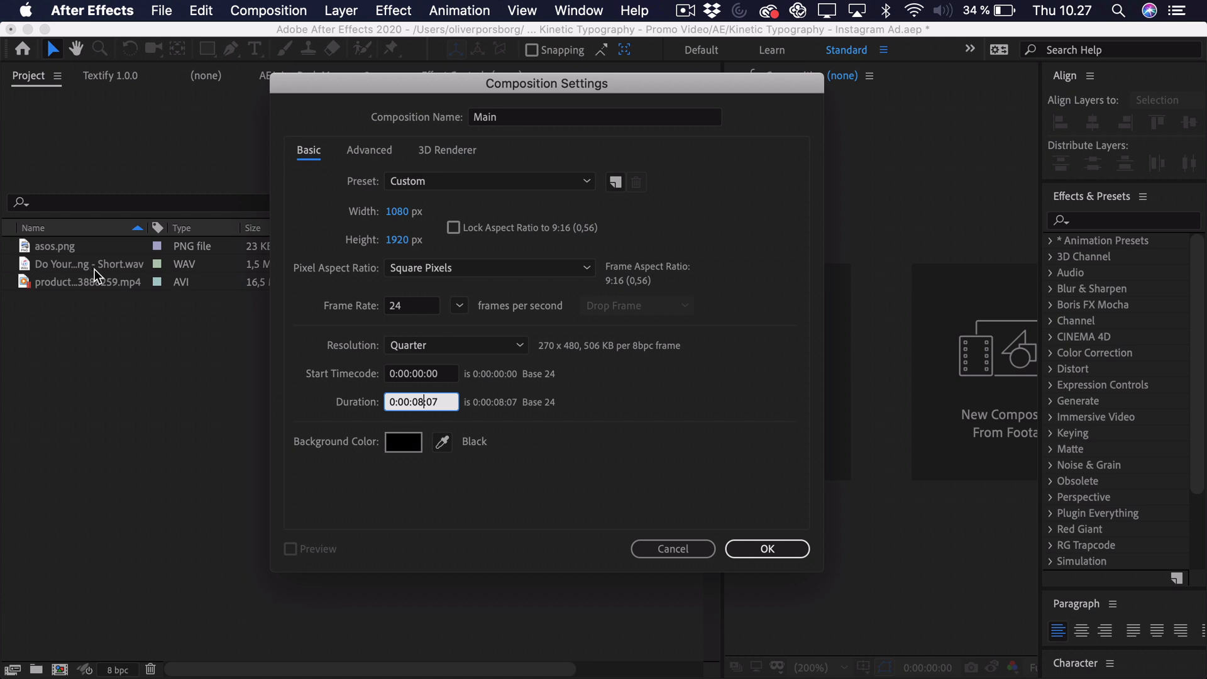
{"action": "left_click", "coordinate": [758, 550]}
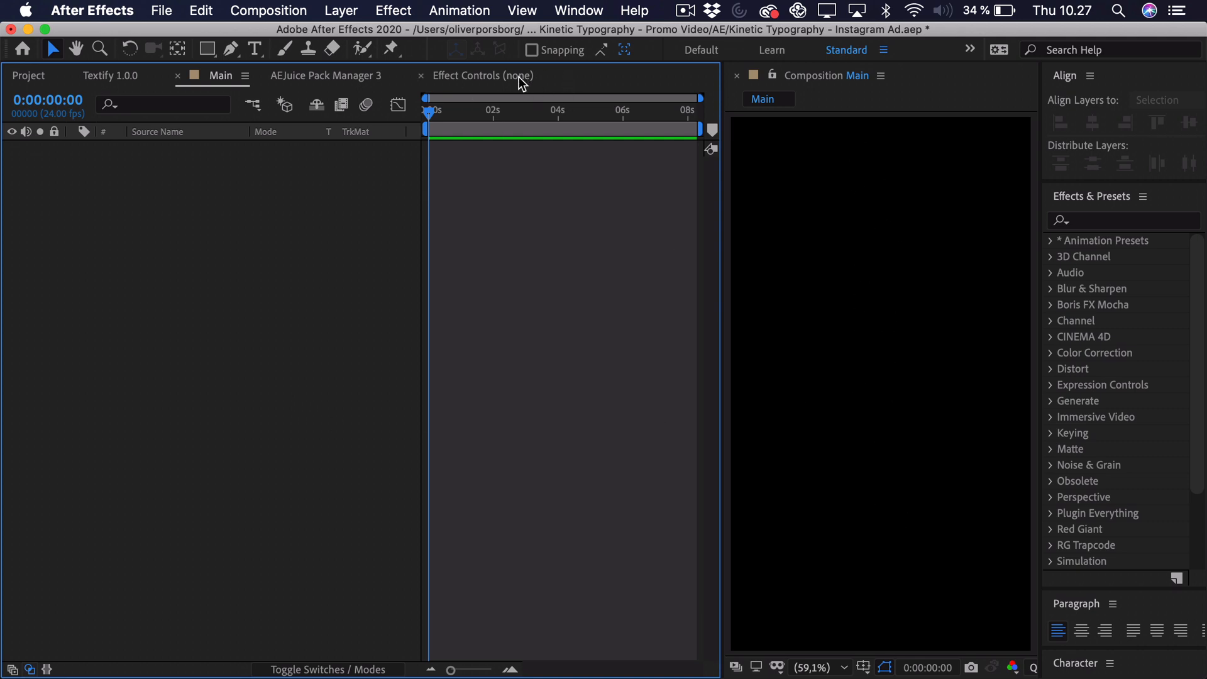
Browse the free stock photos on the Pexels website in the browser, then return to the After Effects project
{"action": "key", "text": "super+0"}
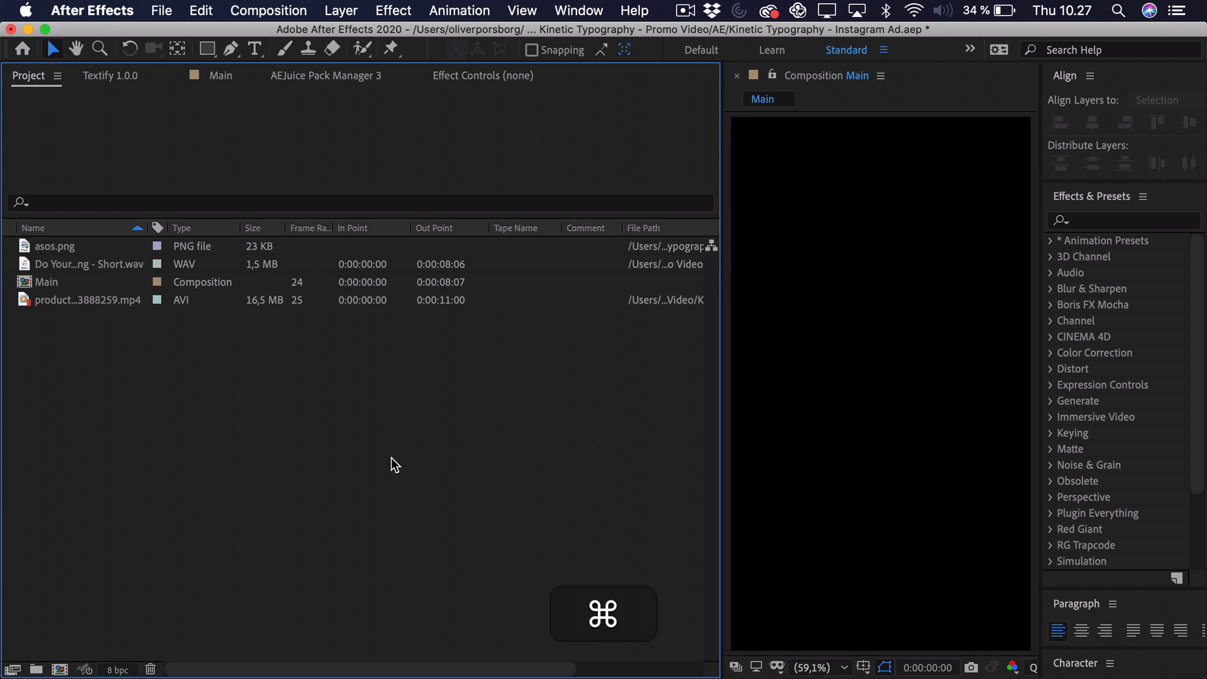
{"action": "key", "text": "super+Tab"}
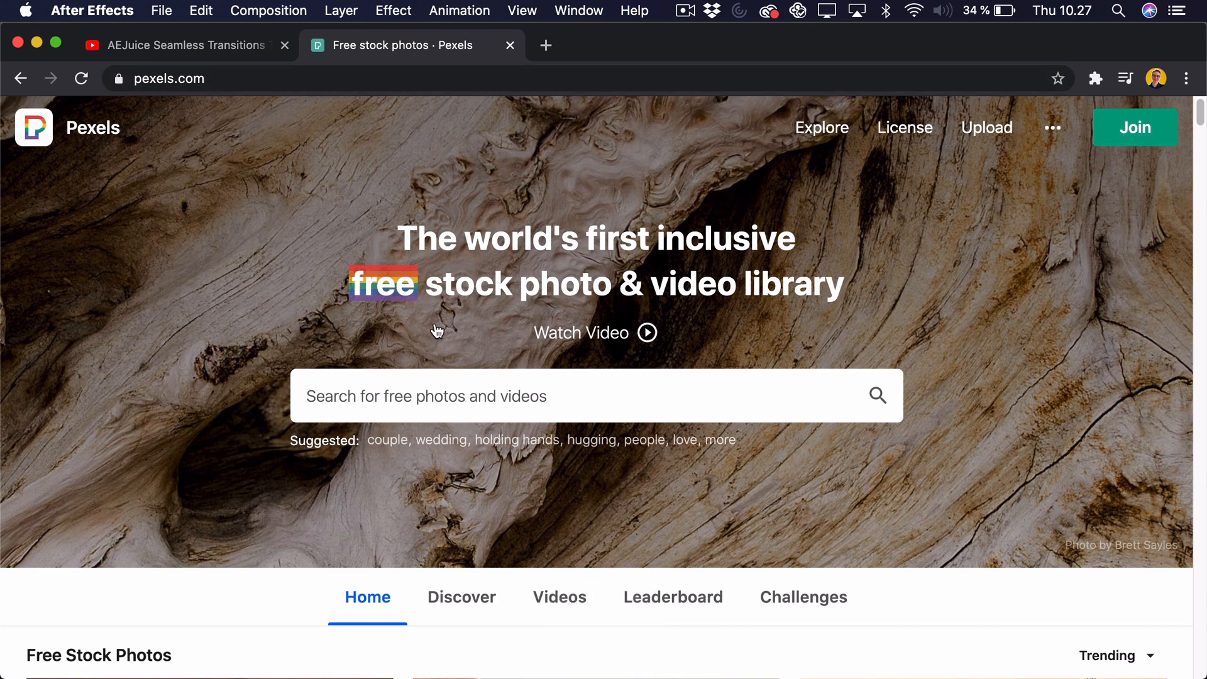
{"action": "scroll", "coordinate": [236, 290], "scroll_direction": "down", "scroll_amount": 1}
{"action": "scroll", "coordinate": [243, 311], "scroll_direction": "down", "scroll_amount": 12}
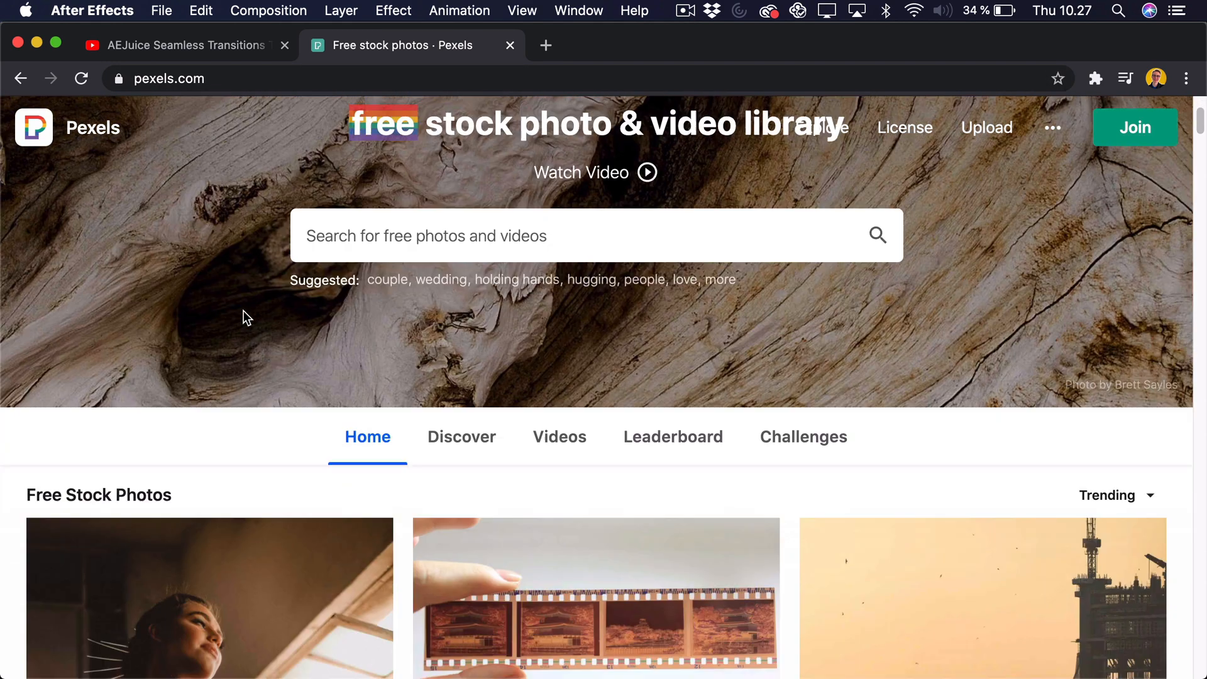
{"action": "scroll", "coordinate": [614, 356], "scroll_direction": "down", "scroll_amount": 10}
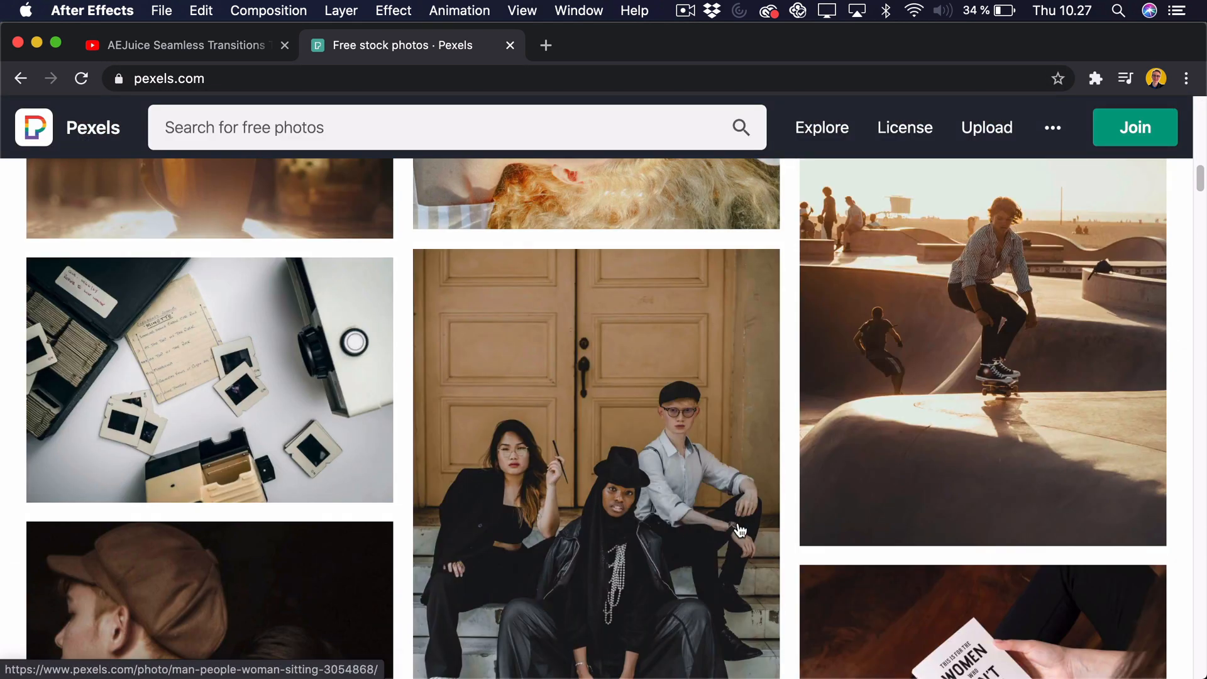
{"action": "key", "text": "super+Tab"}
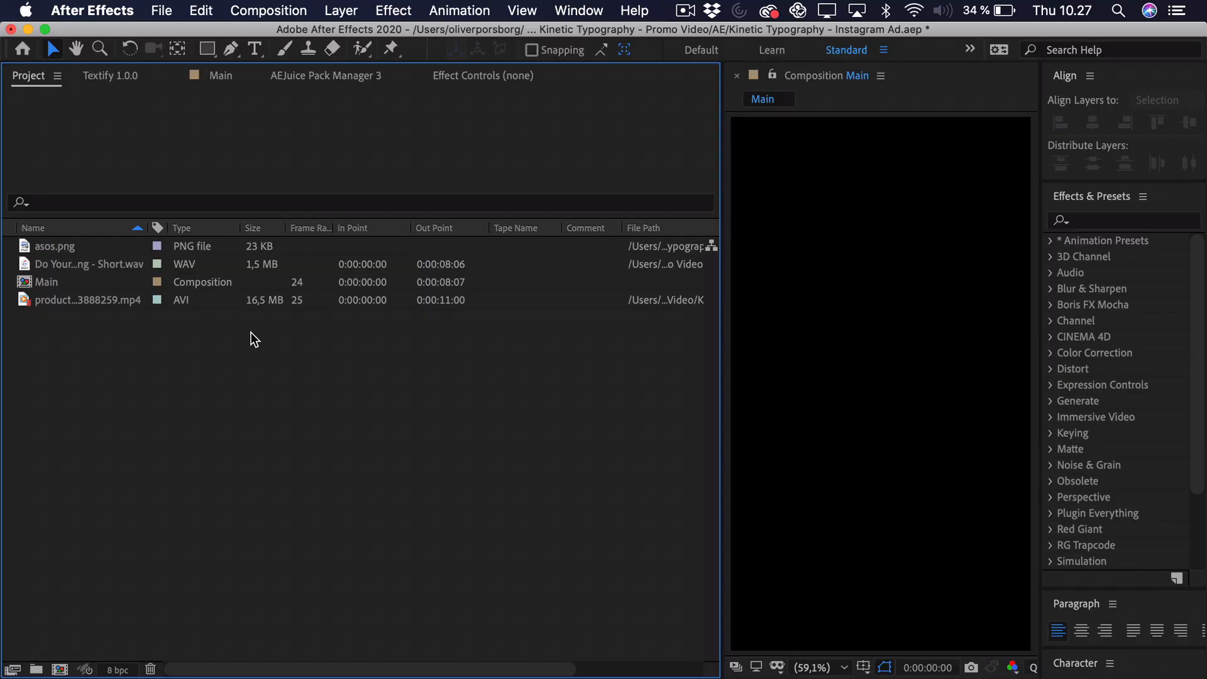
Add the product video clip to the Main composition and scale it to 53%
{"action": "left_click_drag", "start_coordinate": [107, 297], "coordinate": [893, 361]}
{"action": "scroll", "coordinate": [881, 338], "scroll_direction": "down", "scroll_amount": 2}
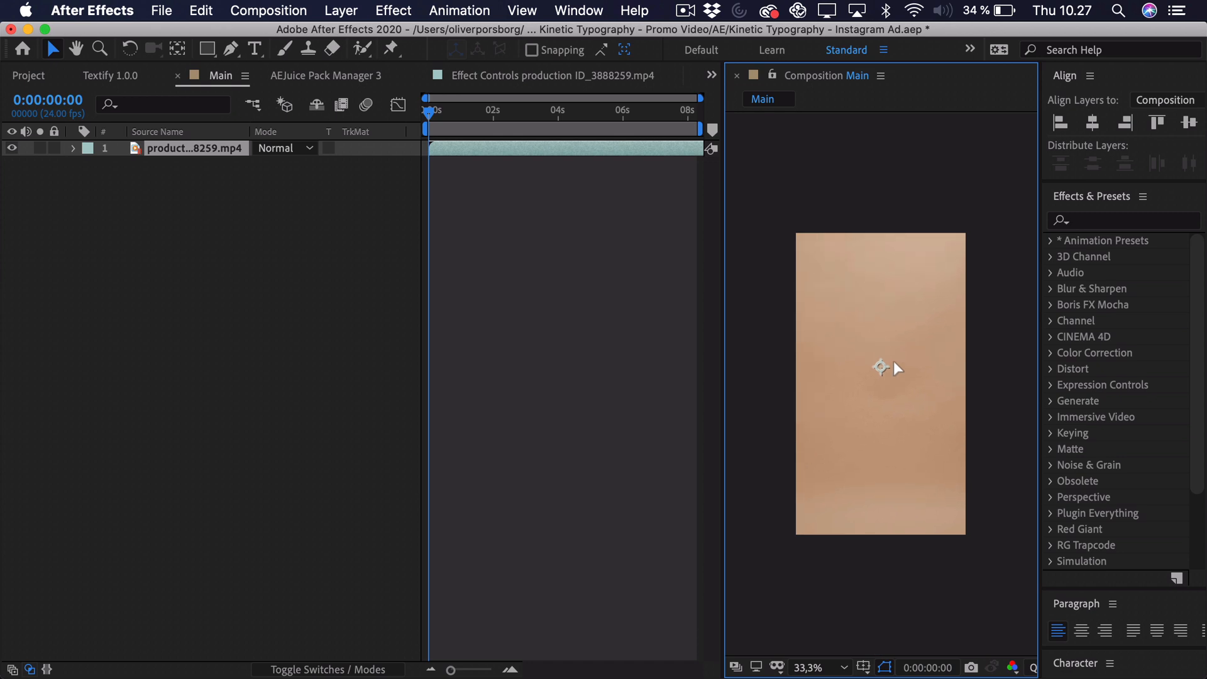
{"action": "key", "text": "s"}
{"action": "left_click_drag", "start_coordinate": [274, 169], "coordinate": [238, 168]}
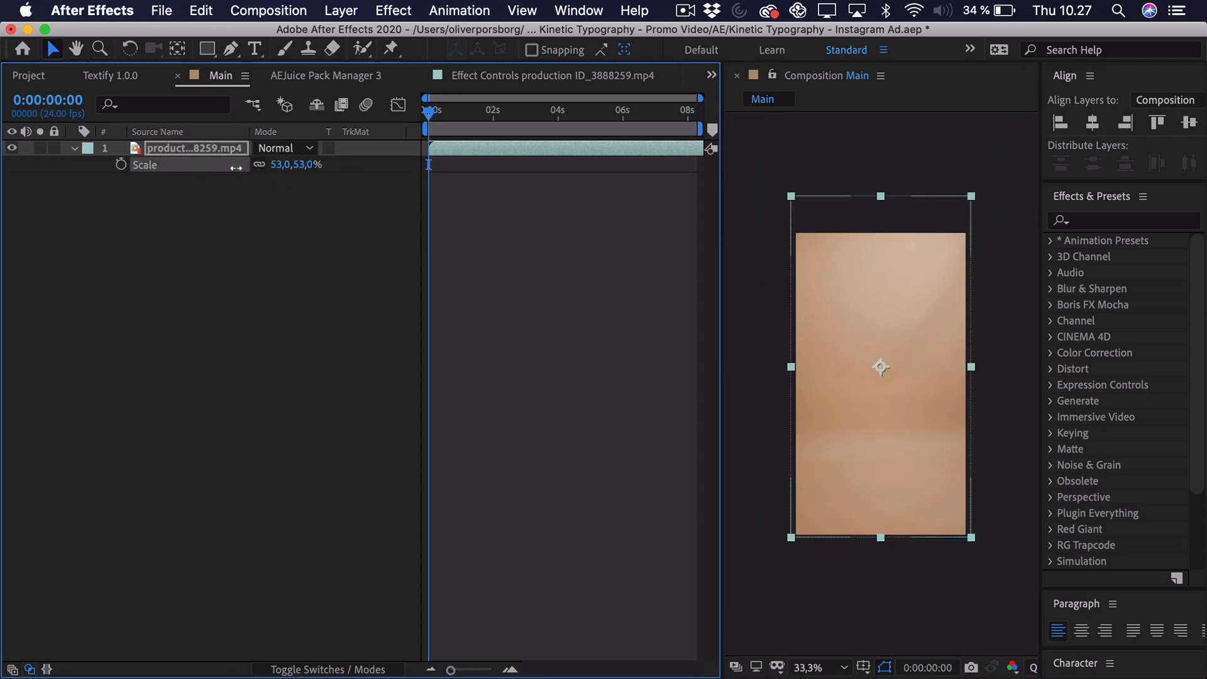
Move the video slightly down within the frame and fit the composition view up to 200%
{"action": "left_click", "coordinate": [934, 307]}
{"action": "left_click_drag", "start_coordinate": [935, 306], "coordinate": [935, 323]}
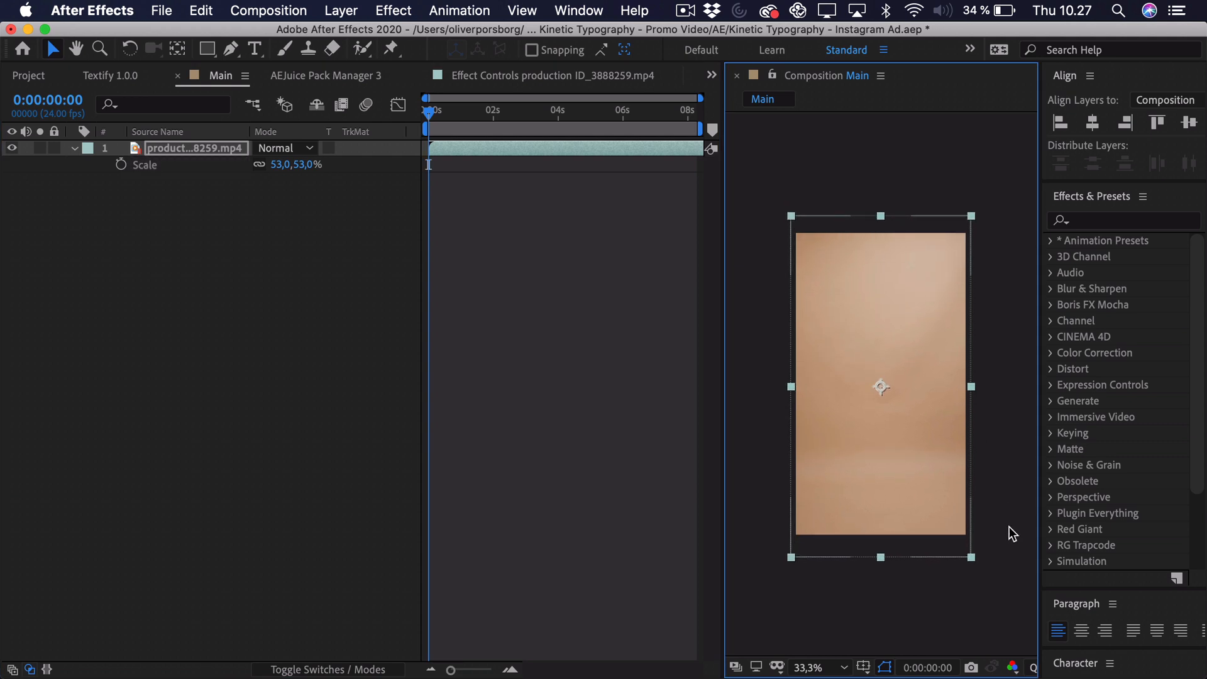
{"action": "left_click", "coordinate": [798, 672]}
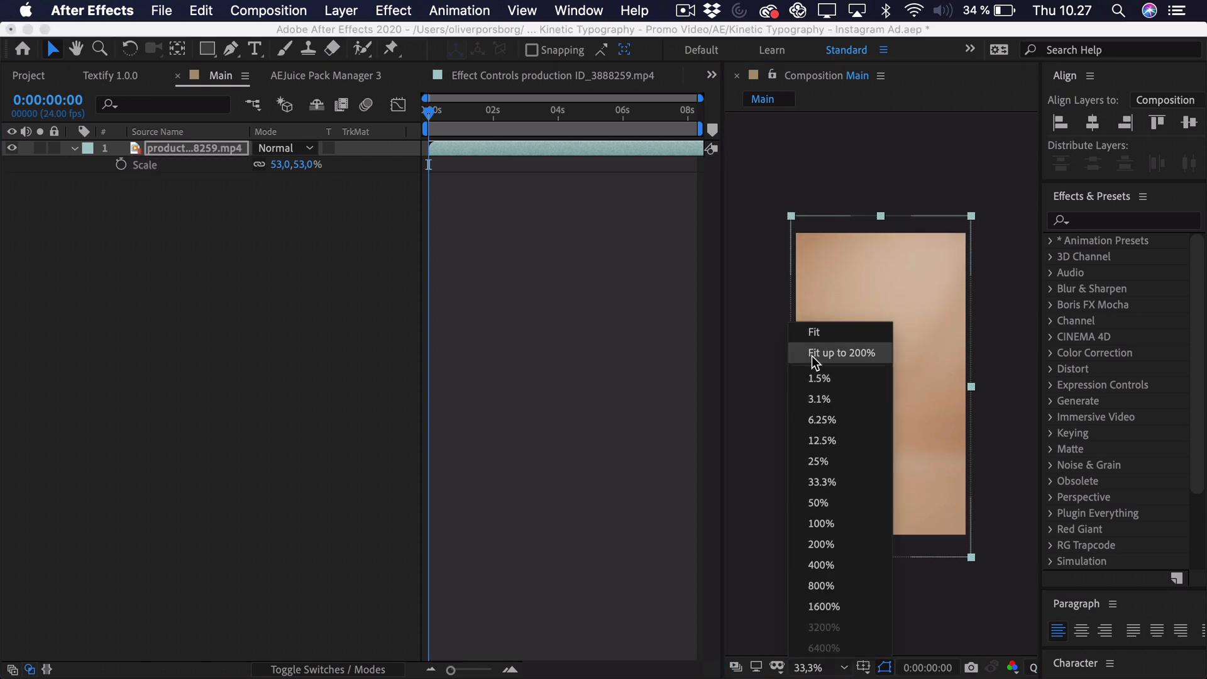
{"action": "left_click", "coordinate": [812, 351]}
Play back the Main composition to review the video clip
{"action": "left_click", "coordinate": [523, 293]}
{"action": "key", "text": "space"}
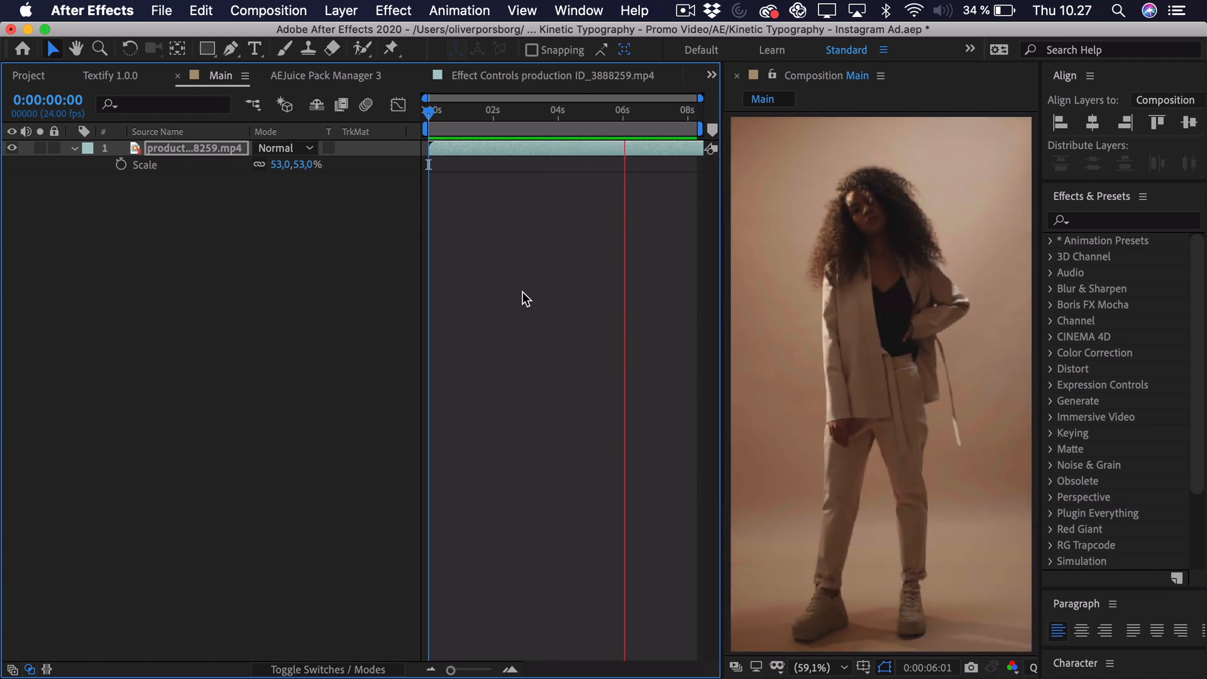
{"action": "key", "text": "space"}
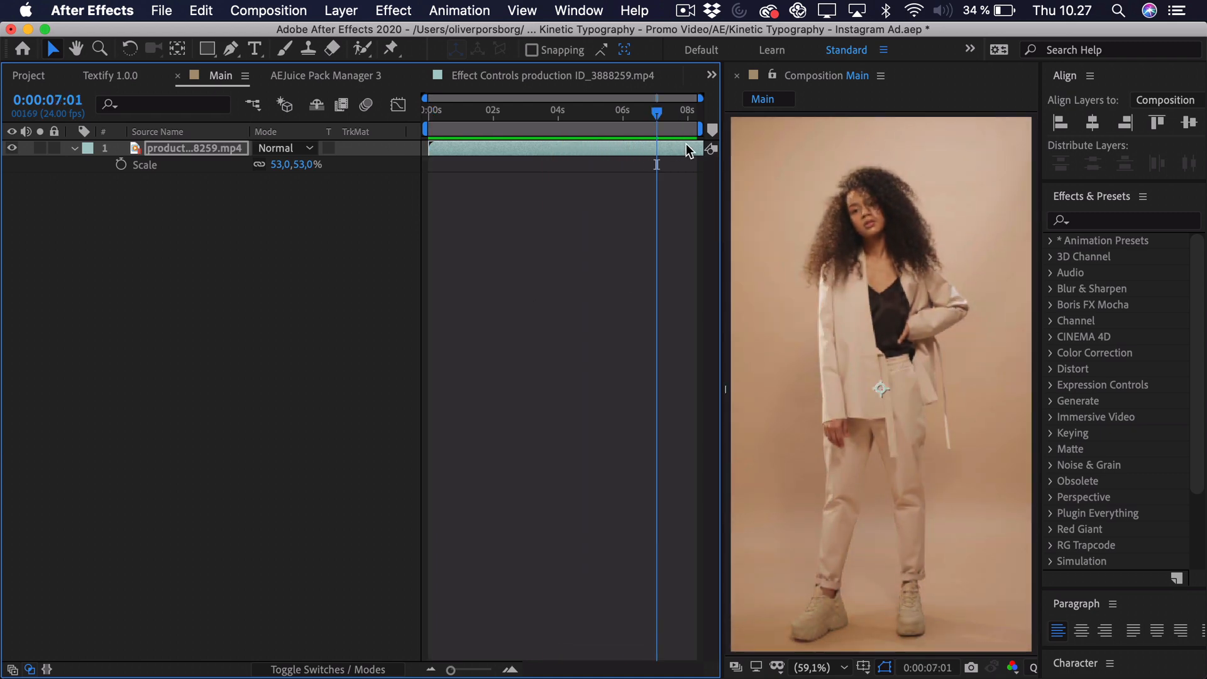
Set the current time of the Main timeline to 0:00:02:06 and deselect the video layer
{"action": "left_click_drag", "start_coordinate": [687, 148], "coordinate": [534, 143]}
{"action": "key", "text": "super+z"}
{"action": "left_click", "coordinate": [503, 111]}
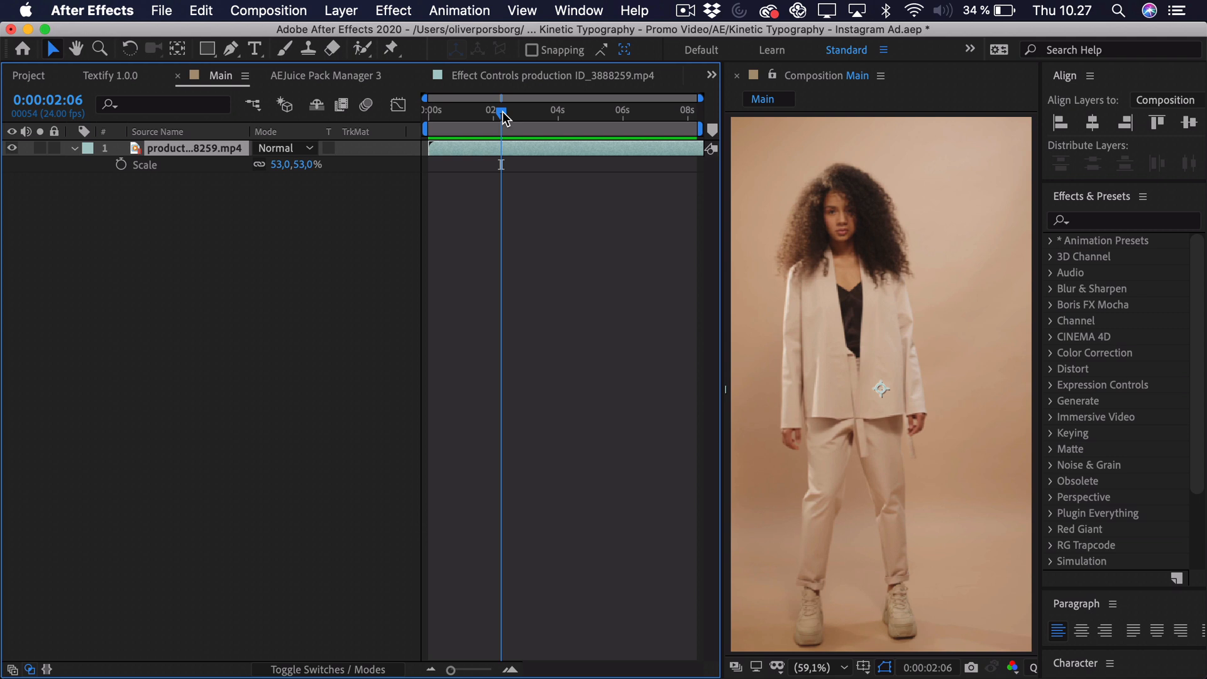
{"action": "left_click", "coordinate": [484, 456]}
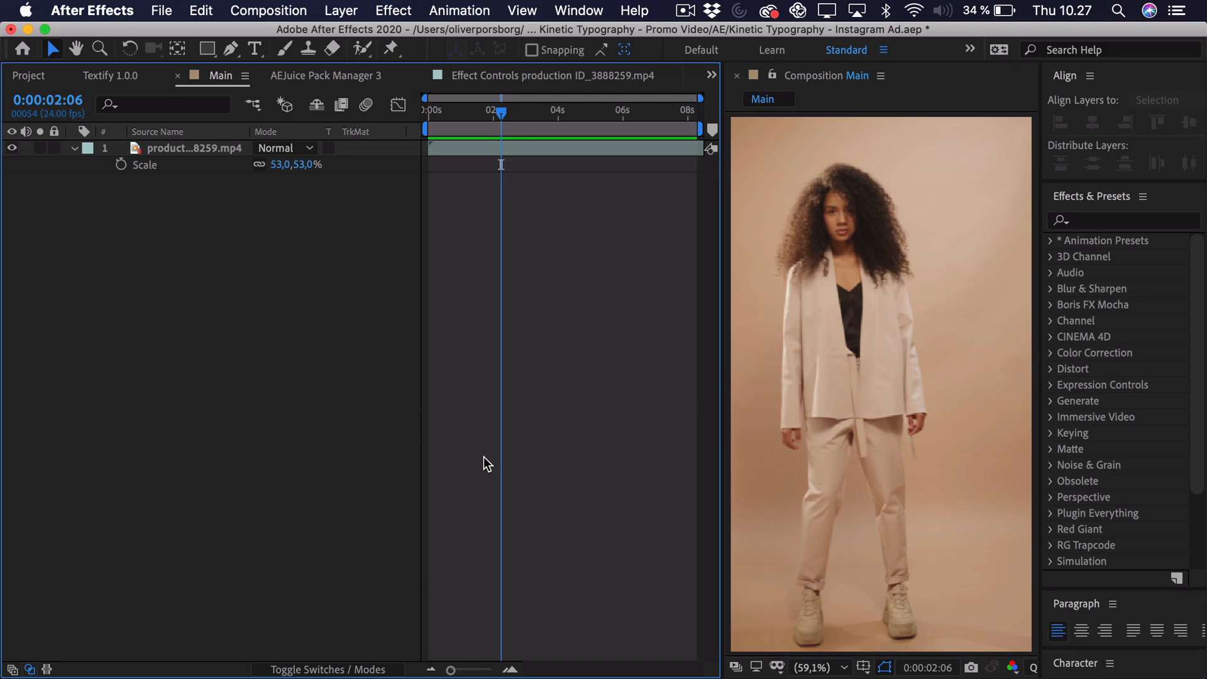
View the ASOS logo image results in the browser and return to After Effects
{"action": "key", "text": "super+Tab"}
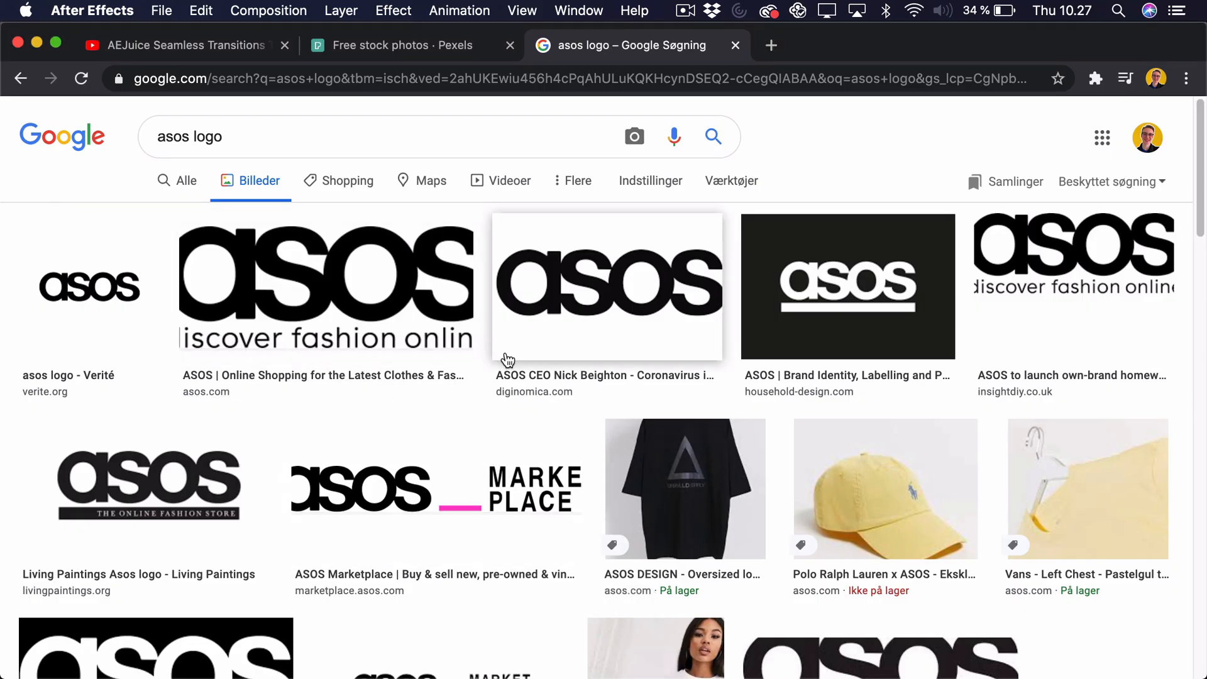
{"action": "key", "text": "super+Tab"}
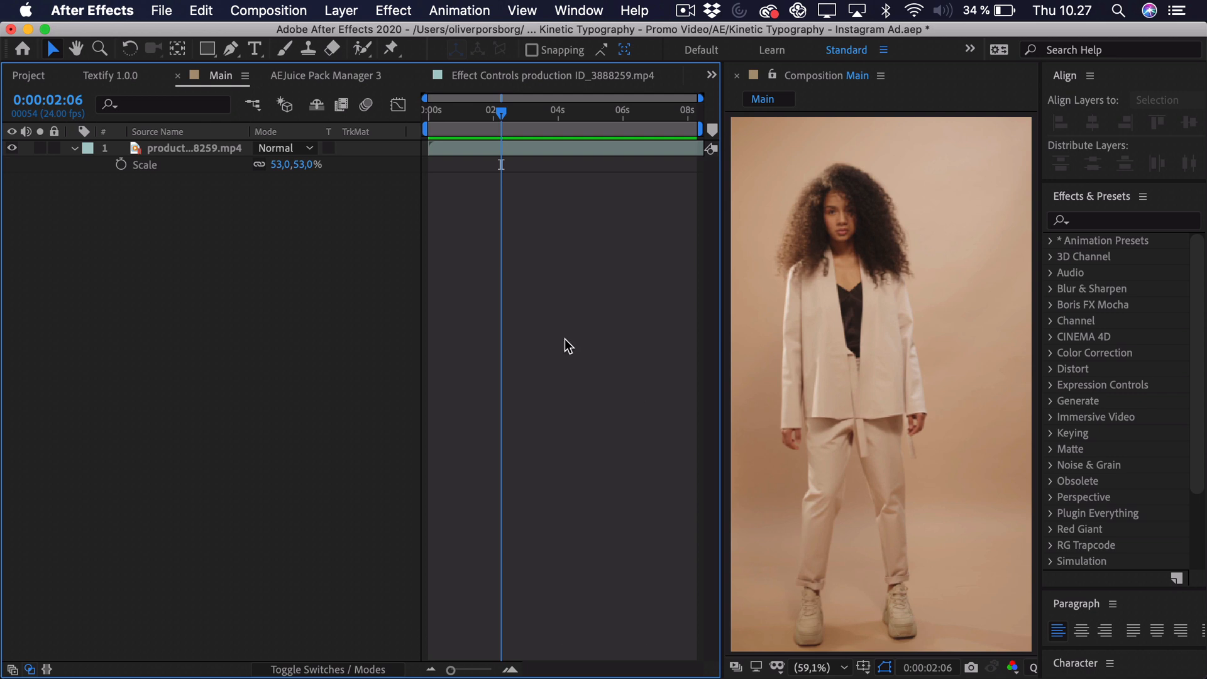
Import Poster 05 from the Kinetic Typography pack in AEJuice Pack Manager into the Main composition
{"action": "left_click", "coordinate": [316, 72]}
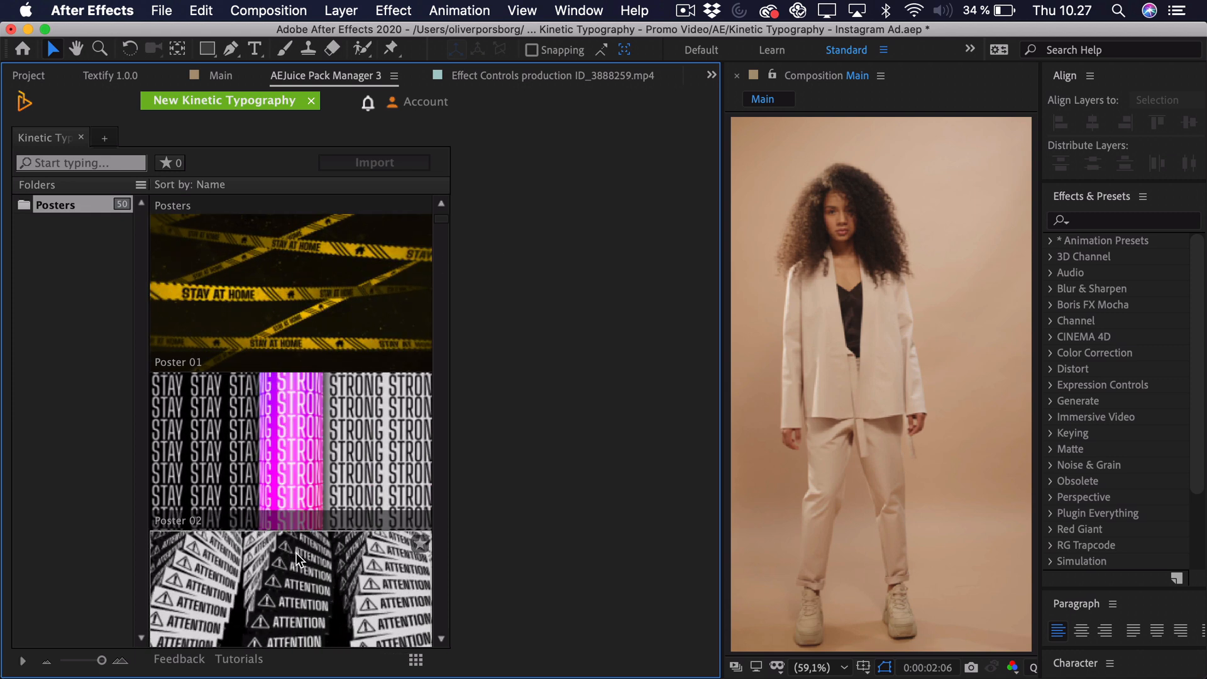
{"action": "left_click_drag", "start_coordinate": [439, 215], "coordinate": [439, 244]}
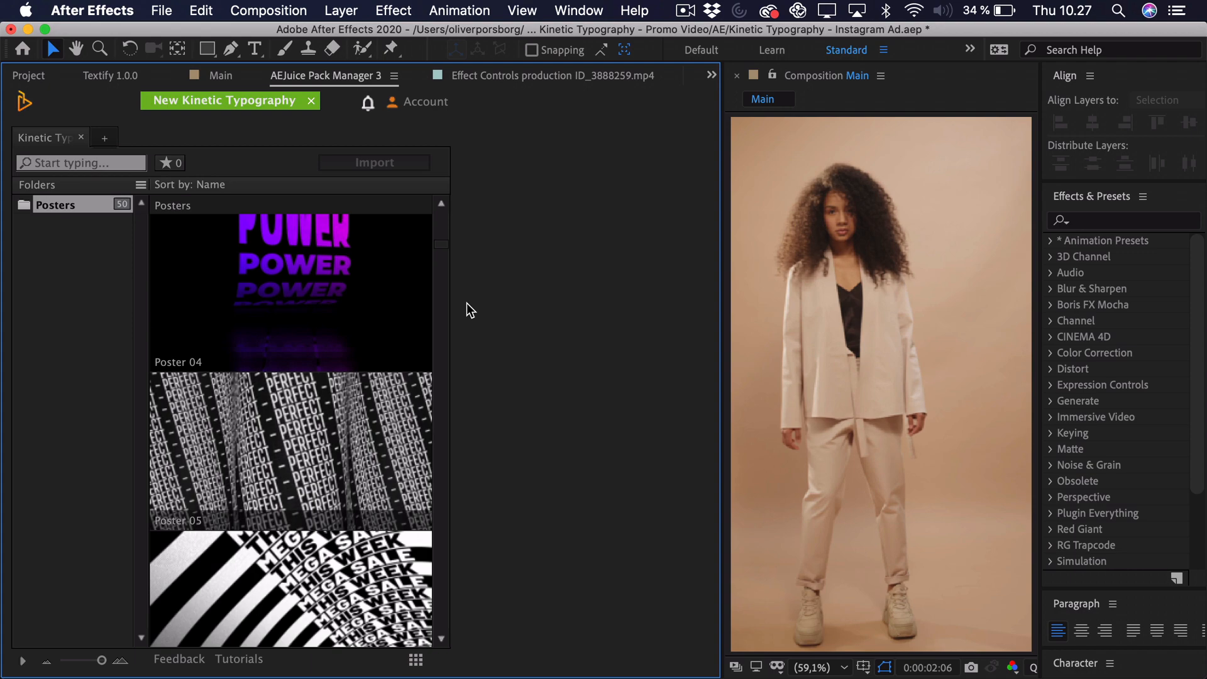
{"action": "scroll", "coordinate": [433, 254], "scroll_direction": "down", "scroll_amount": 5}
{"action": "scroll", "coordinate": [430, 248], "scroll_direction": "up", "scroll_amount": 5}
{"action": "double_click", "coordinate": [342, 435]}
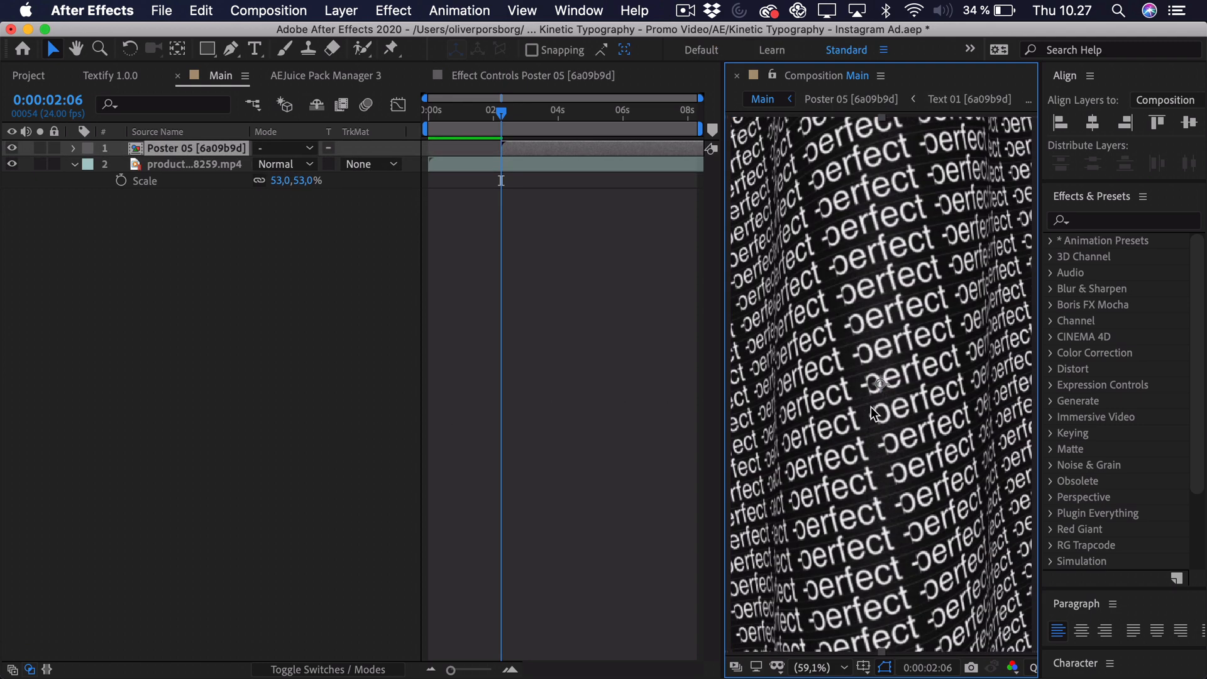
Open the Poster 05 composition and examine the color and checkbox settings on its Controls layer
{"action": "scroll", "coordinate": [882, 408], "scroll_direction": "down", "scroll_amount": 2}
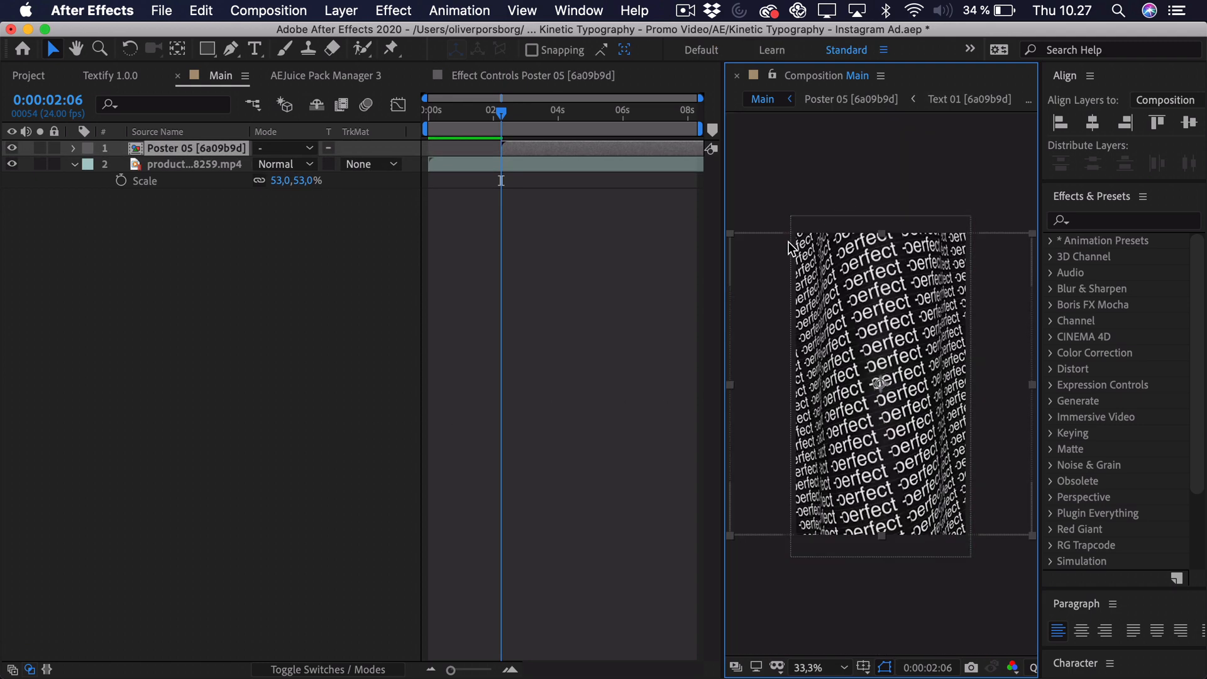
{"action": "scroll", "coordinate": [853, 397], "scroll_direction": "up", "scroll_amount": 2}
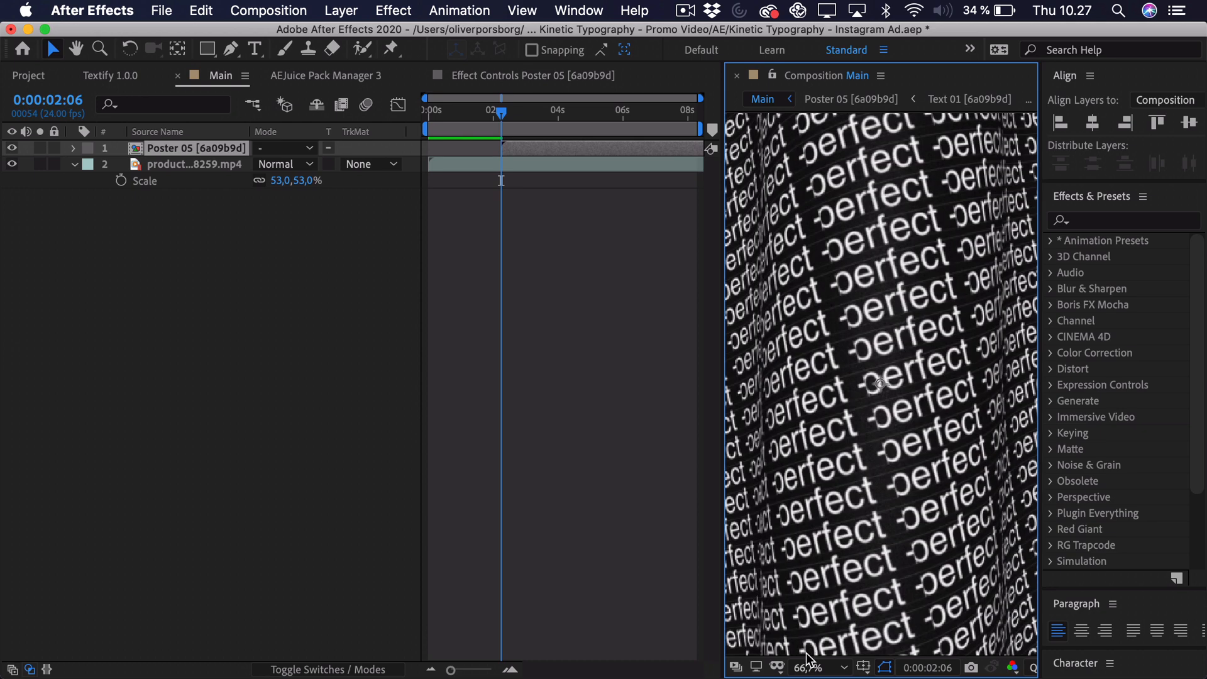
{"action": "left_click", "coordinate": [808, 661]}
{"action": "left_click", "coordinate": [840, 349]}
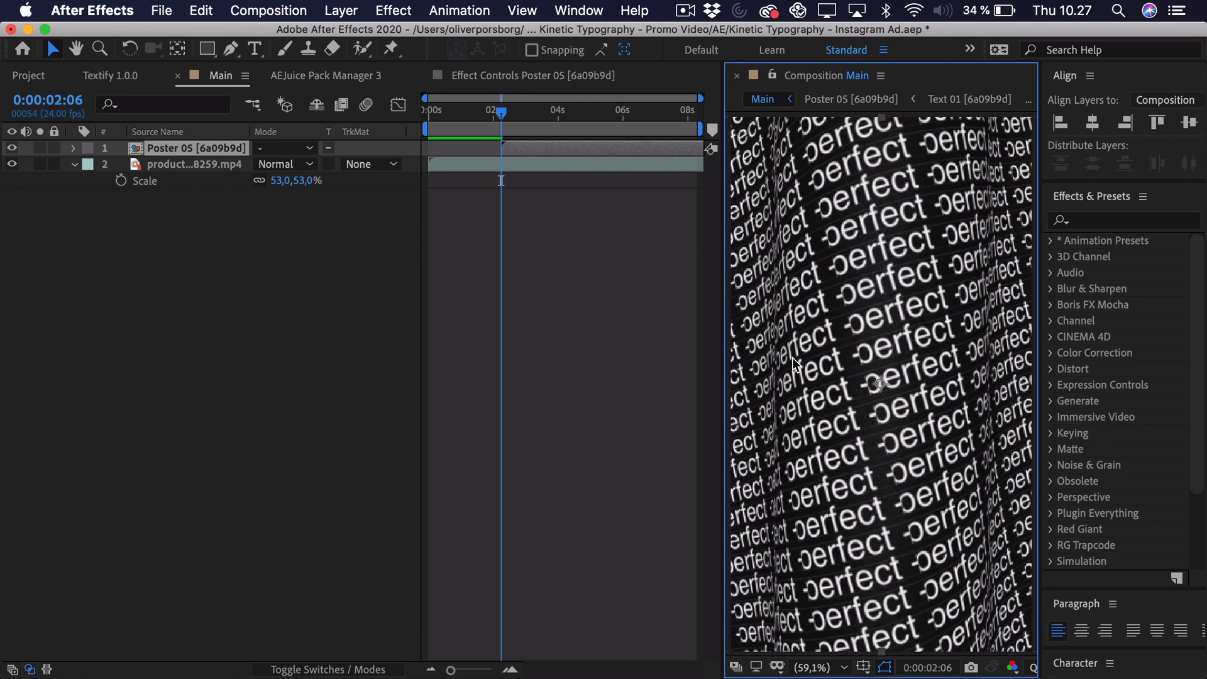
{"action": "double_click", "coordinate": [181, 143]}
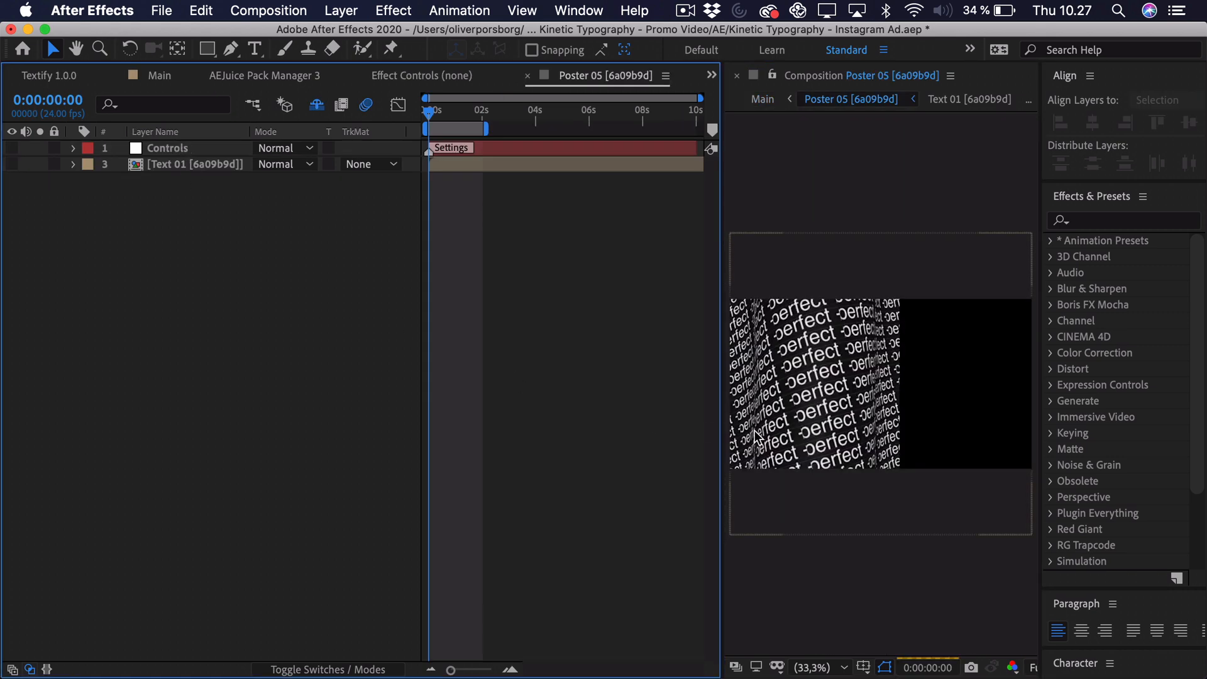
{"action": "scroll", "coordinate": [797, 429], "scroll_direction": "up", "scroll_amount": 1}
{"action": "left_click_drag", "start_coordinate": [797, 434], "coordinate": [950, 409]}
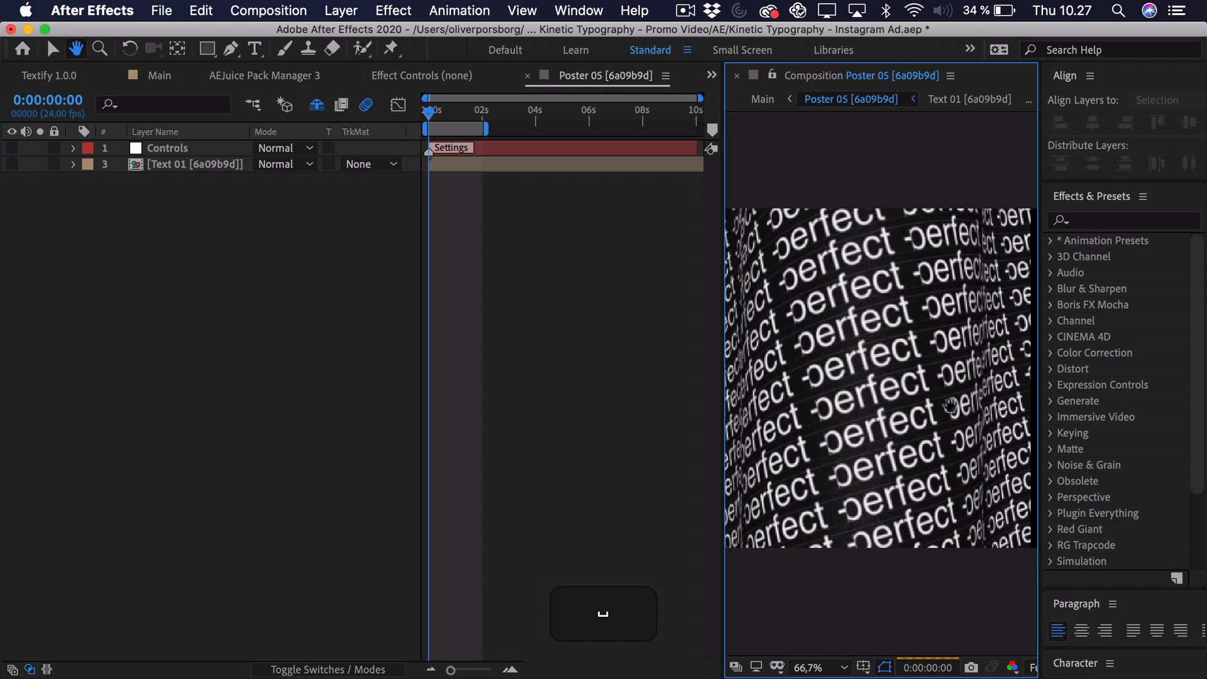
{"action": "left_click", "coordinate": [164, 150]}
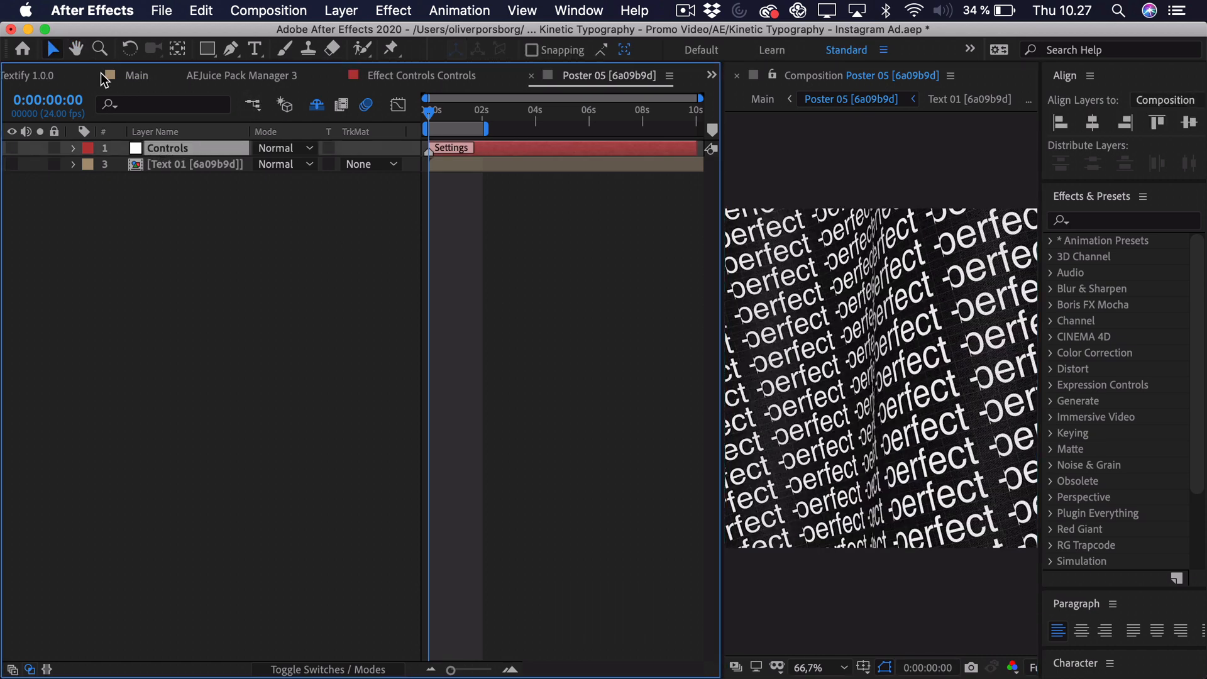
{"action": "left_click", "coordinate": [376, 78]}
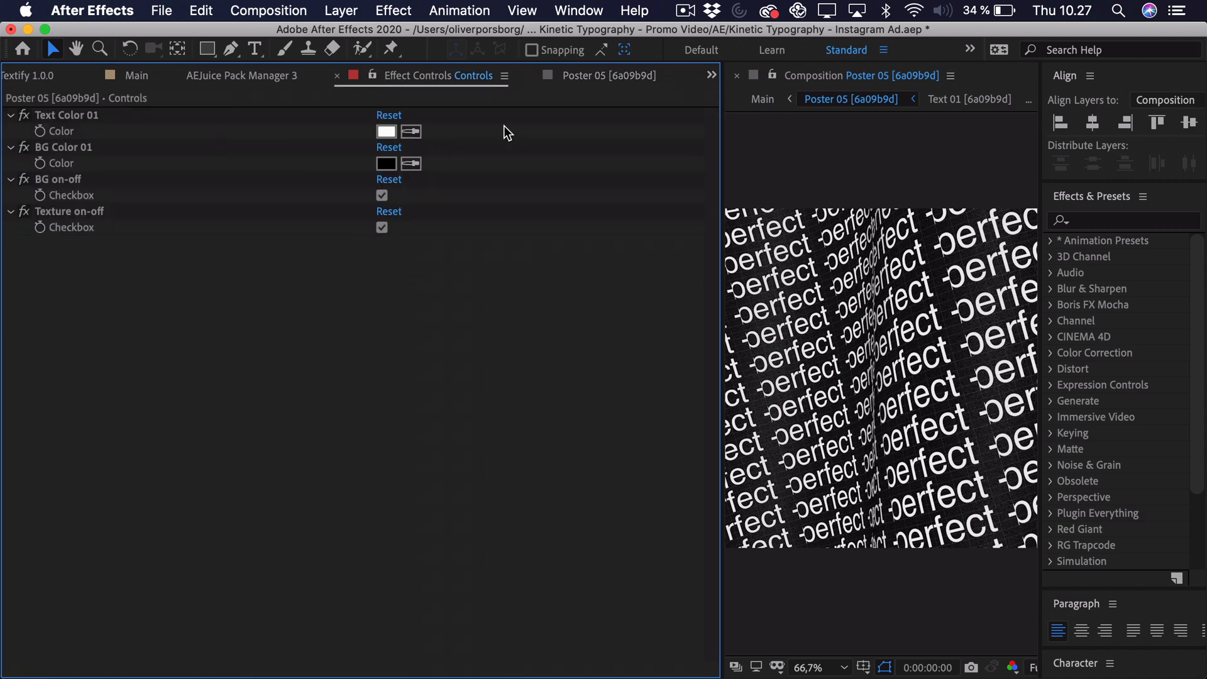
{"action": "left_click", "coordinate": [579, 76]}
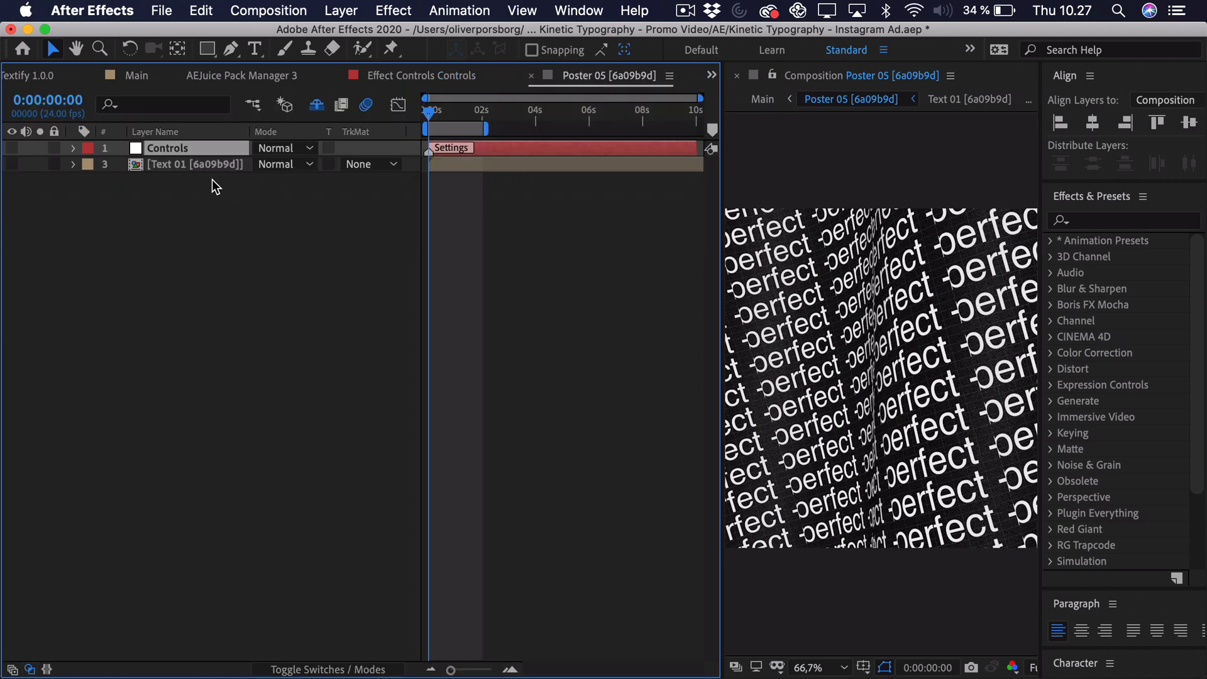
Open the Text 01 composition and replace the "perfect -" text with "NEW"
{"action": "double_click", "coordinate": [166, 165]}
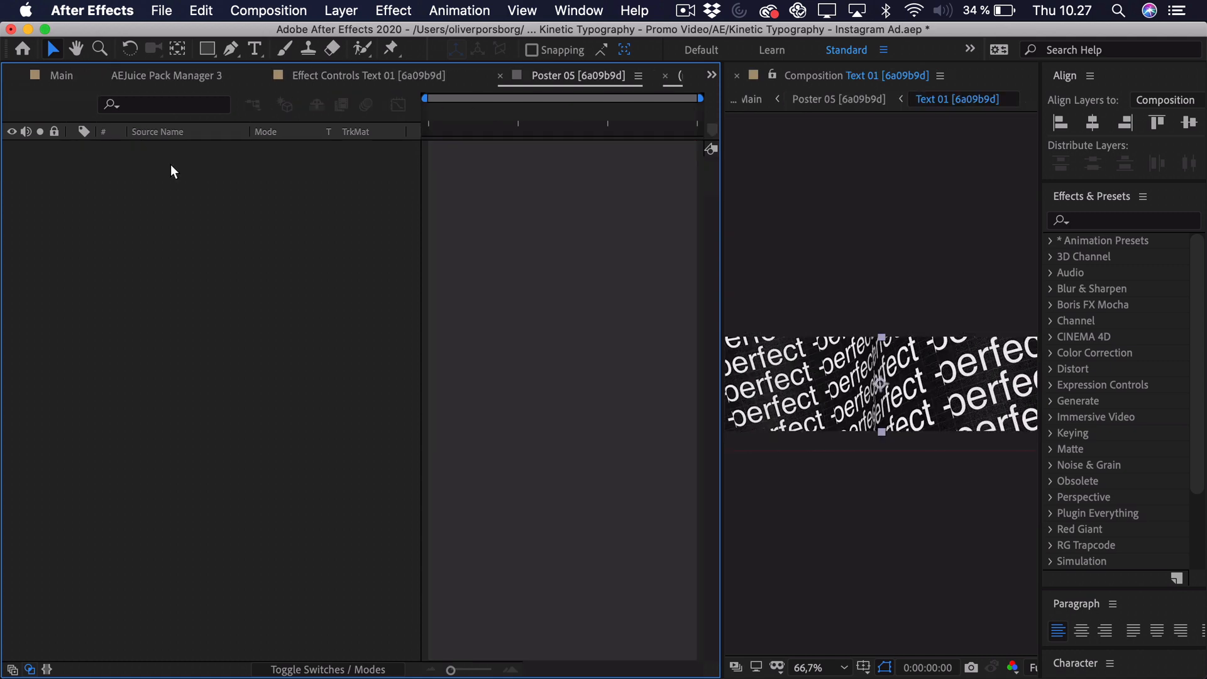
{"action": "key", "text": "space"}
{"action": "left_click_drag", "start_coordinate": [856, 367], "coordinate": [900, 326]}
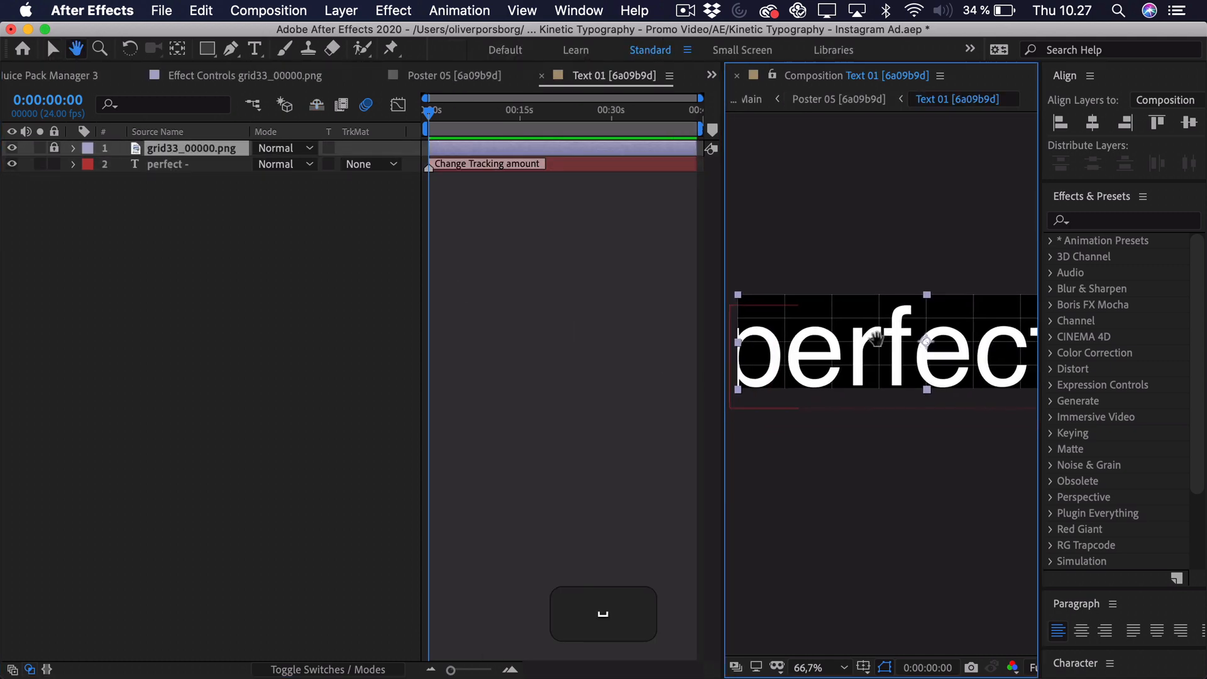
{"action": "scroll", "coordinate": [900, 326], "scroll_direction": "down", "scroll_amount": 1}
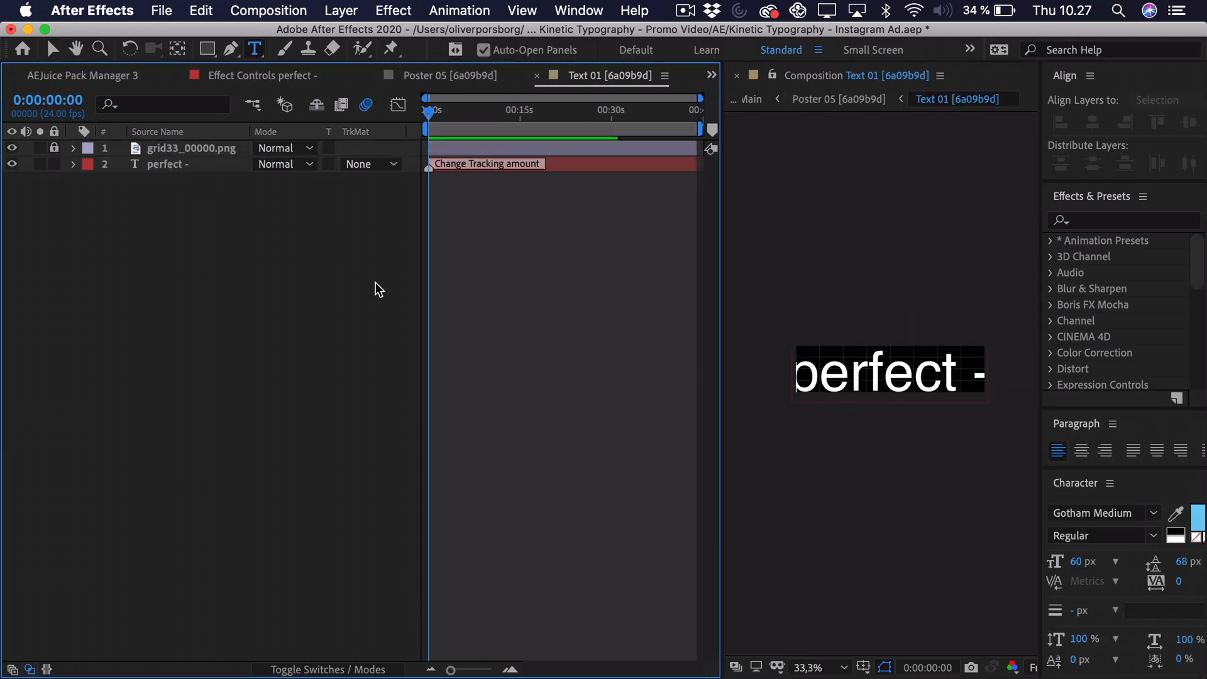
{"action": "left_click", "coordinate": [222, 166]}
{"action": "left_click", "coordinate": [822, 361]}
{"action": "key", "text": "super+a"}
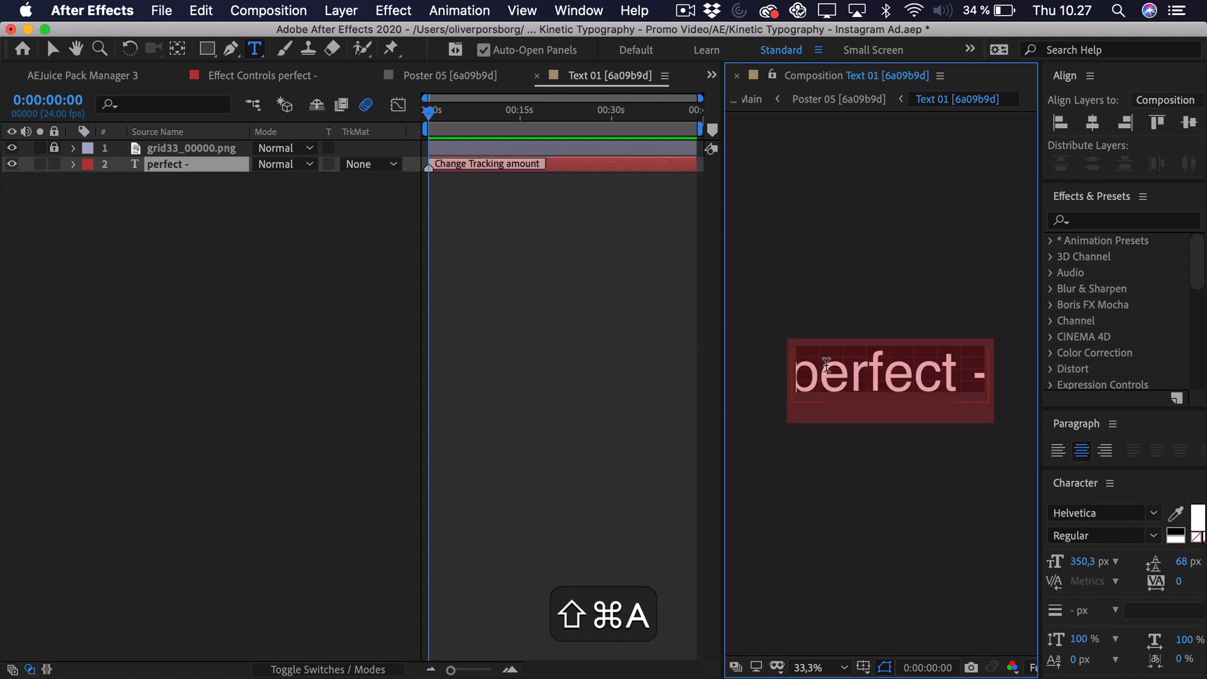
{"action": "type", "text": "NEW"}
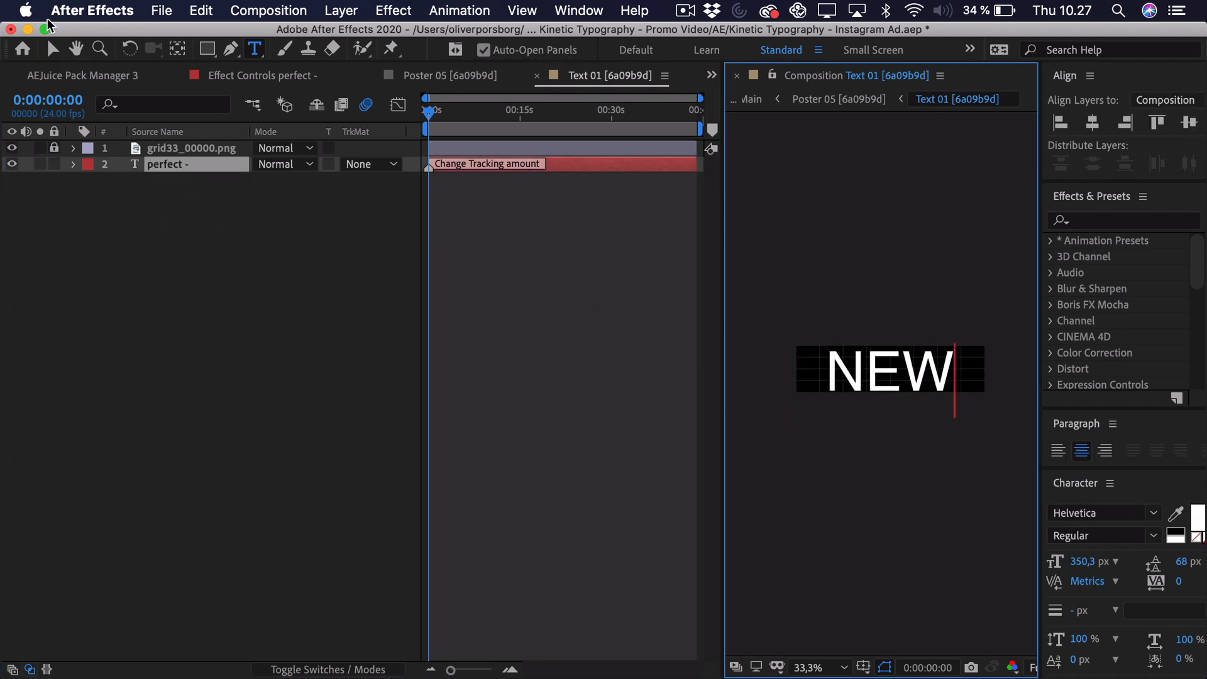
{"action": "left_click", "coordinate": [53, 49]}
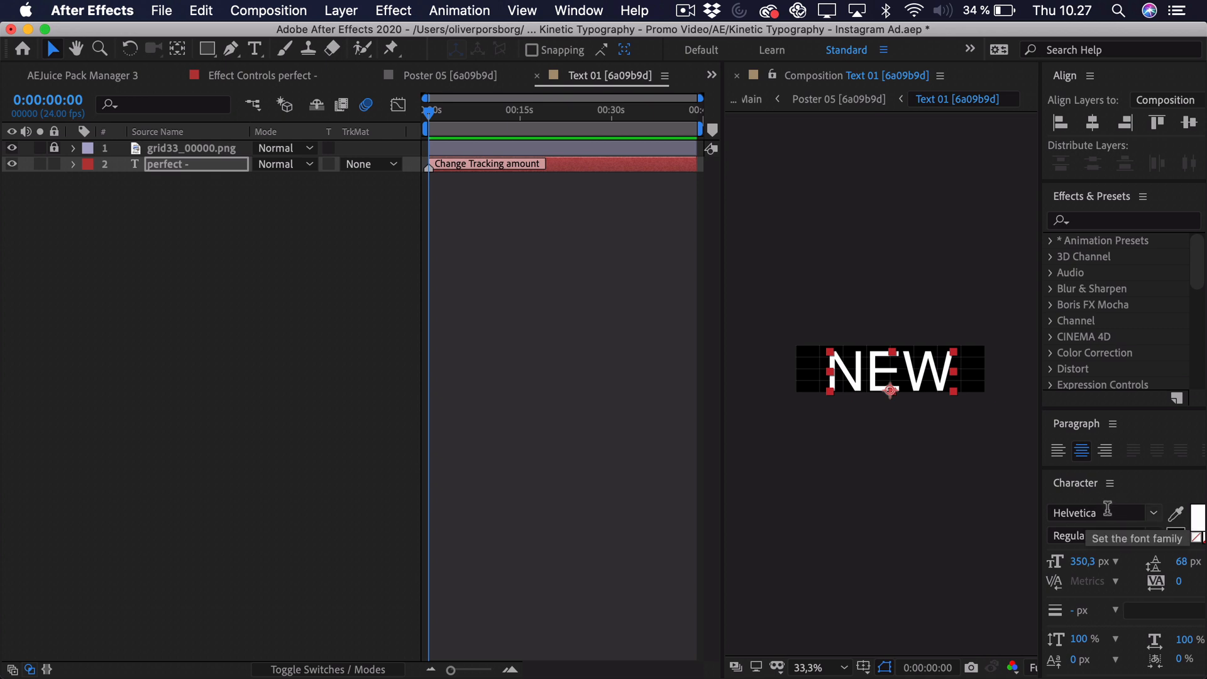
Set the NEW text's font to Montserrat Bold and nudge the text slightly upward within its black grid frame
{"action": "left_click", "coordinate": [1107, 513]}
{"action": "key", "text": "super+BackSpace"}
{"action": "type", "text": "montse"}
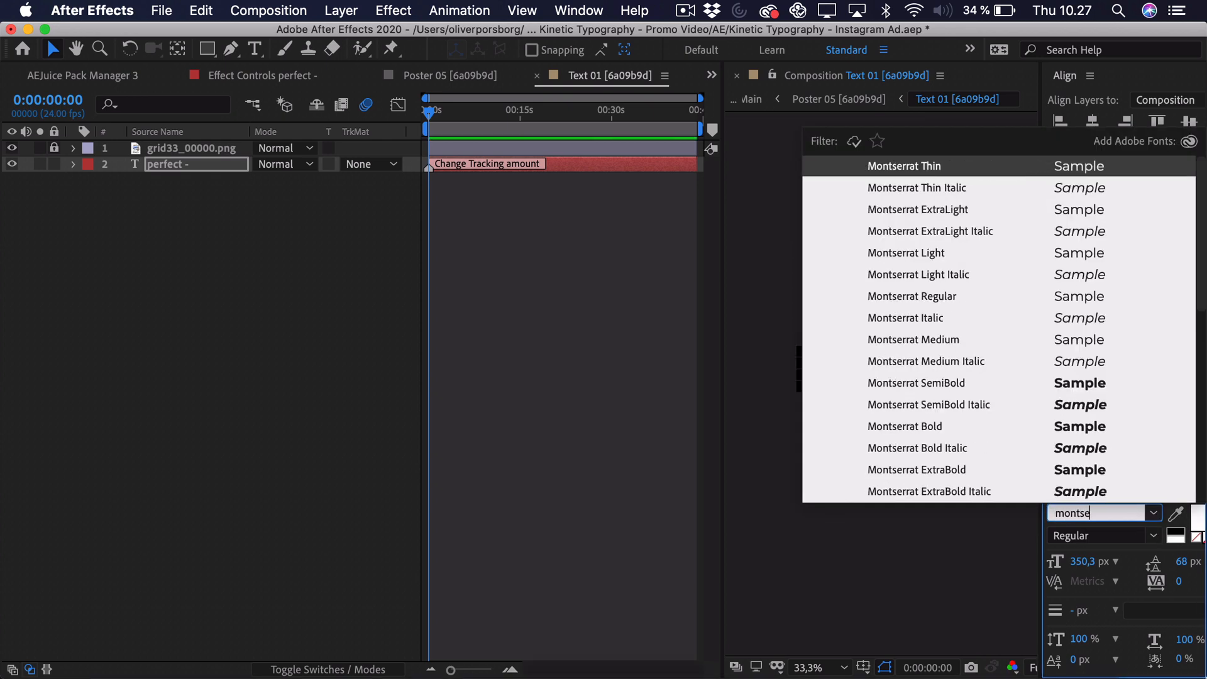
{"action": "left_click", "coordinate": [949, 426]}
{"action": "key", "text": "period"}
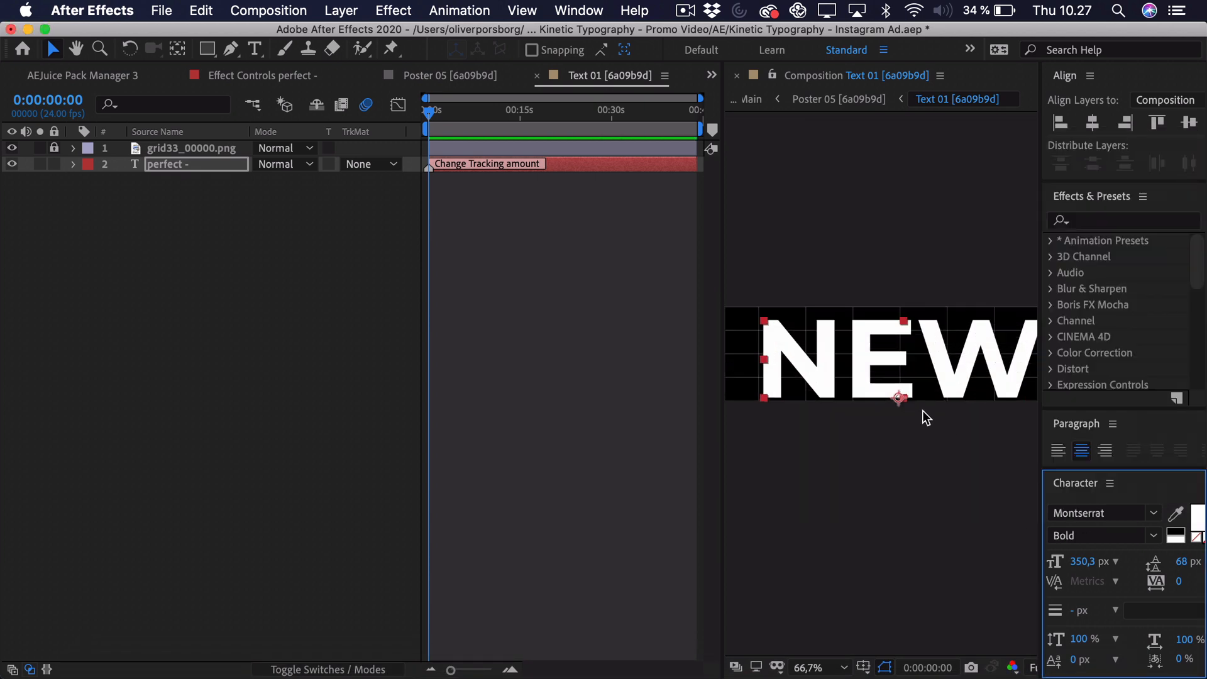
{"action": "left_click_drag", "start_coordinate": [923, 410], "coordinate": [913, 420]}
{"action": "key", "text": "shift+Up"}
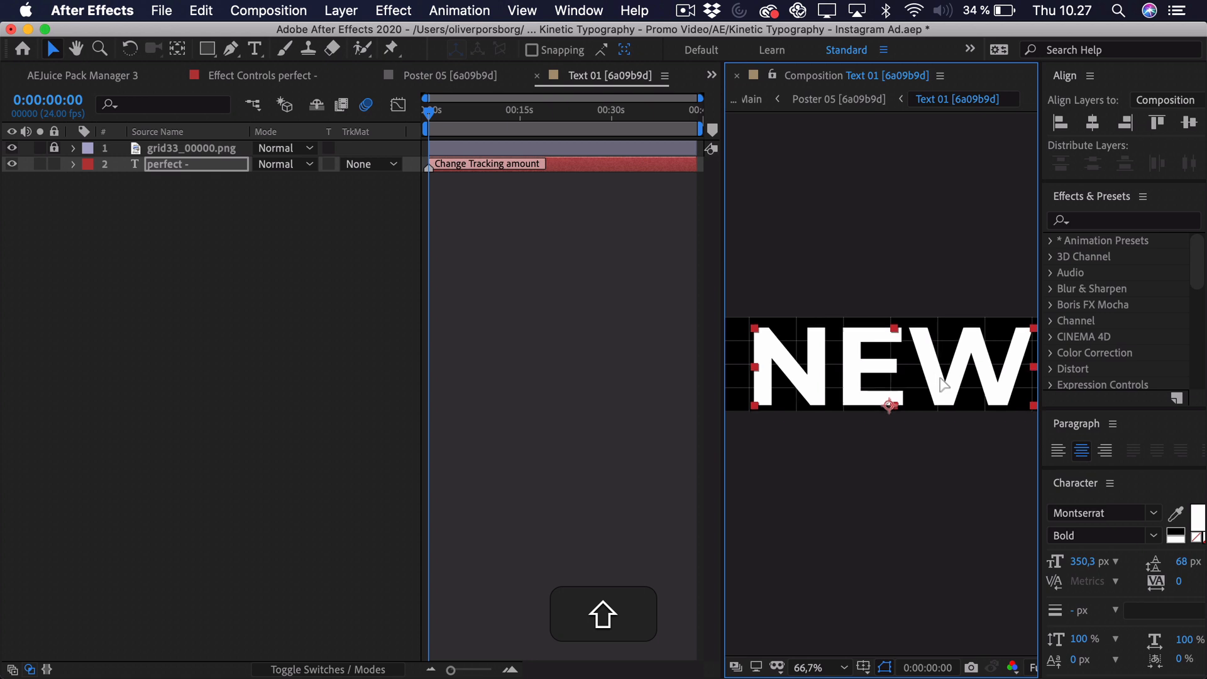
{"action": "left_click_drag", "start_coordinate": [929, 391], "coordinate": [896, 397]}
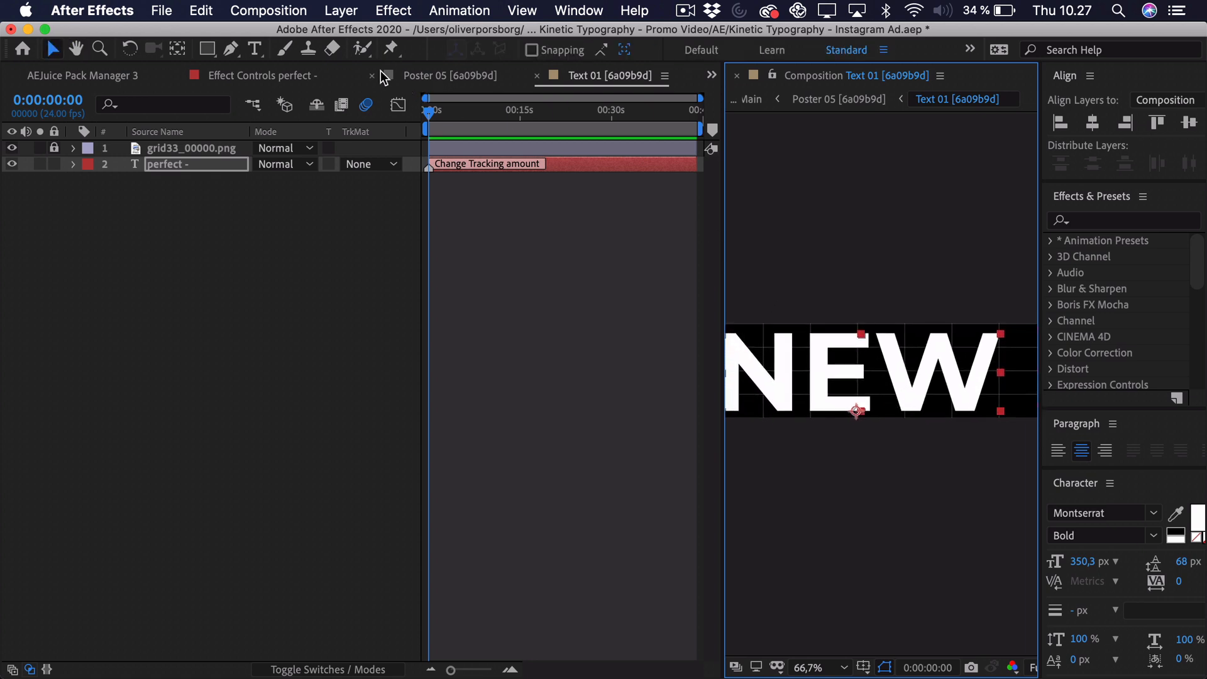
Return to the Poster 05 composition and preview the text animation from the start
{"action": "left_click", "coordinate": [452, 80]}
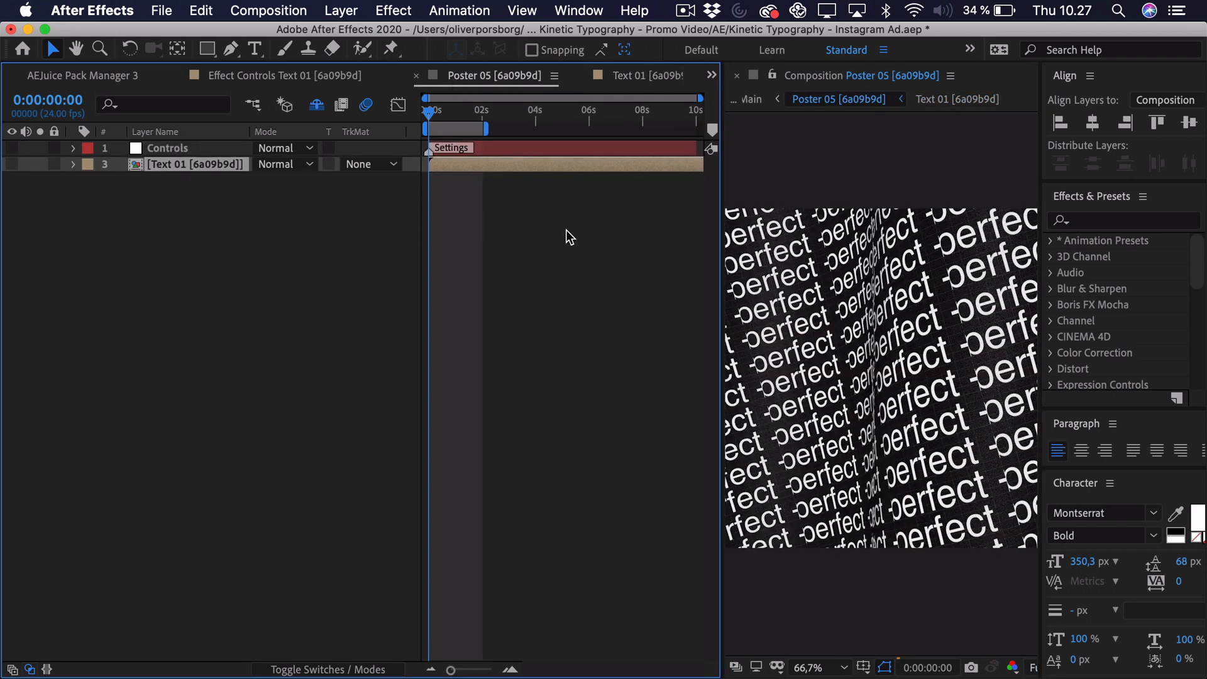
{"action": "key", "text": "space"}
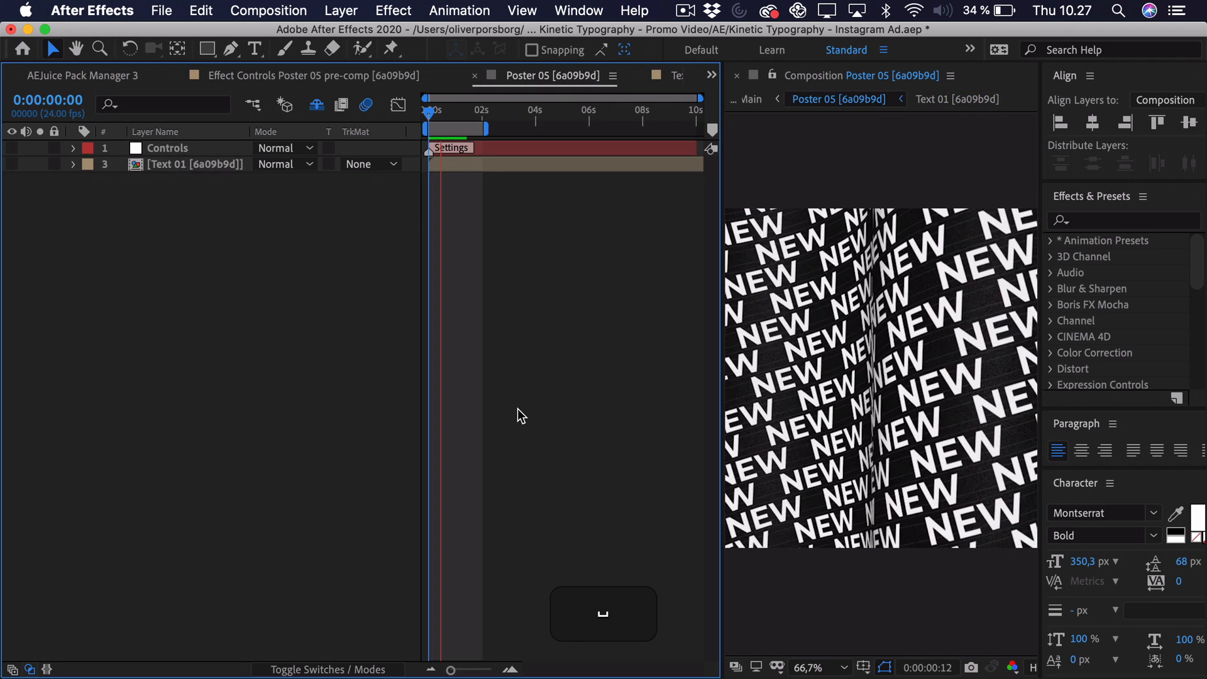
{"action": "key", "text": "space"}
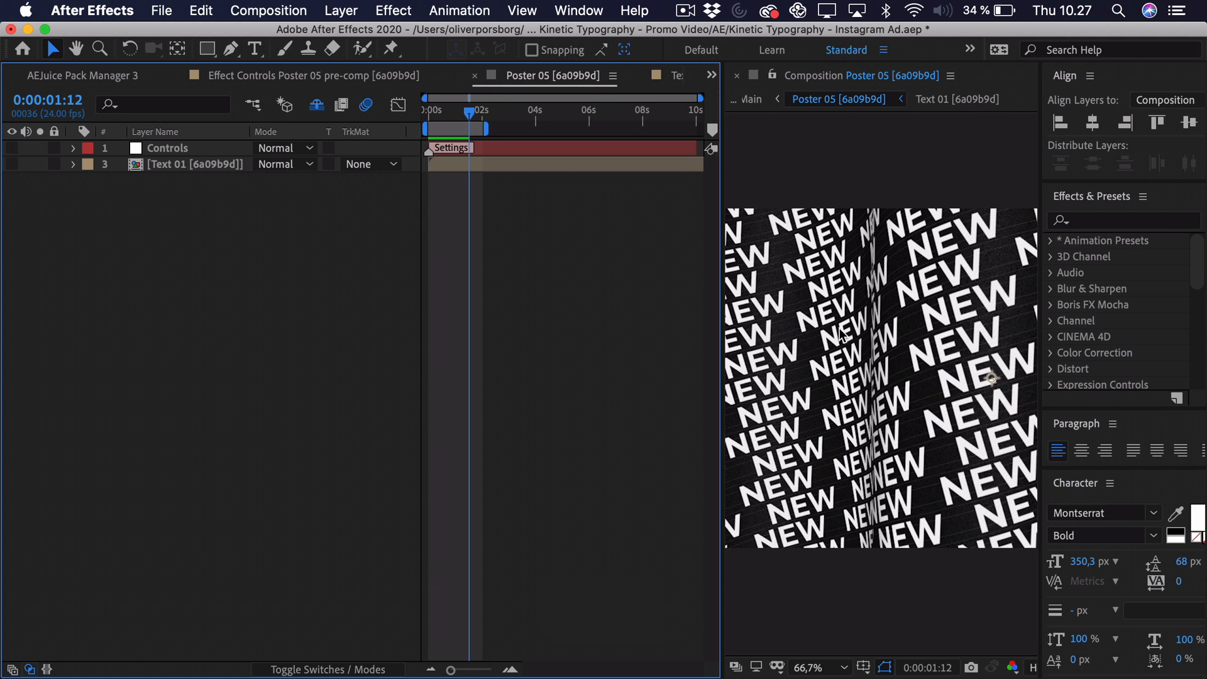
Set Text Color 01 on the Poster 05 Controls layer to dark grey 23221E and copy the hex code
{"action": "left_click", "coordinate": [206, 148]}
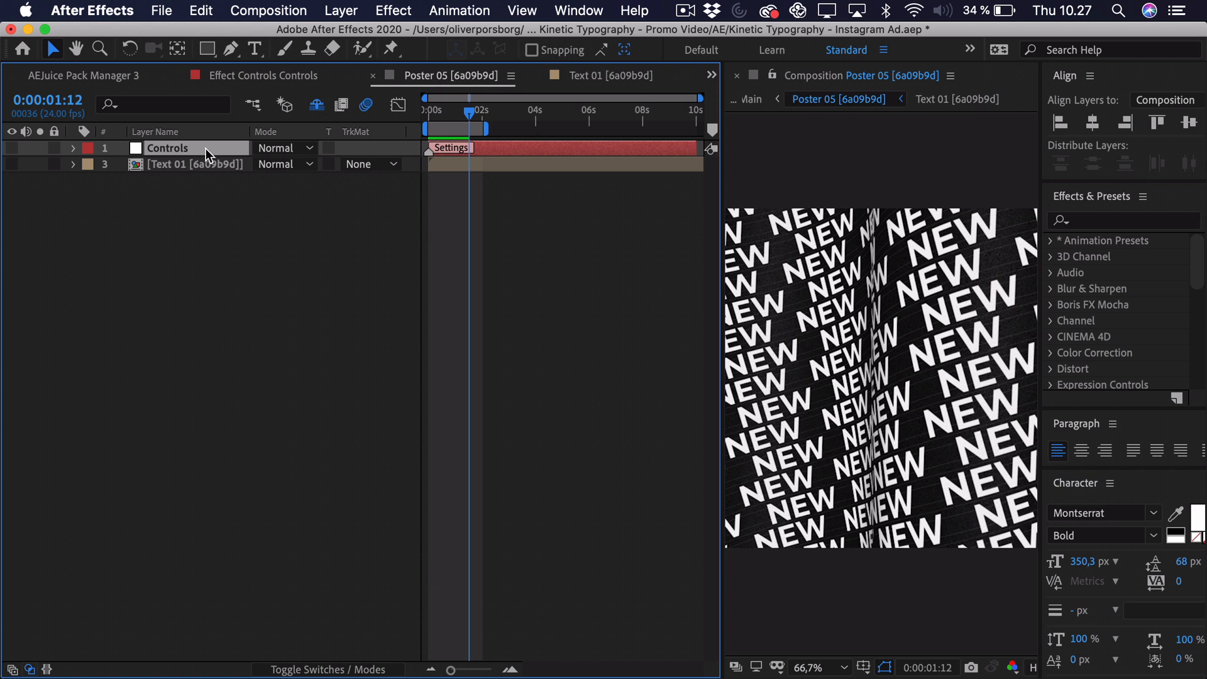
{"action": "left_click", "coordinate": [256, 74]}
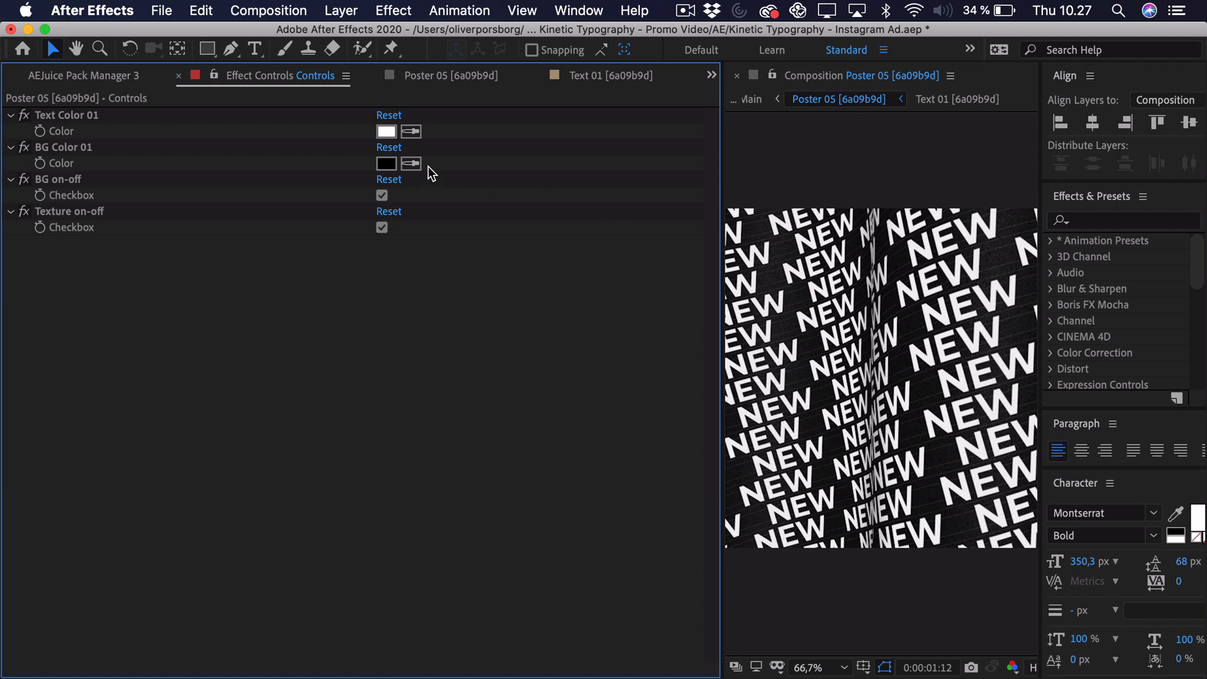
{"action": "left_click", "coordinate": [386, 133]}
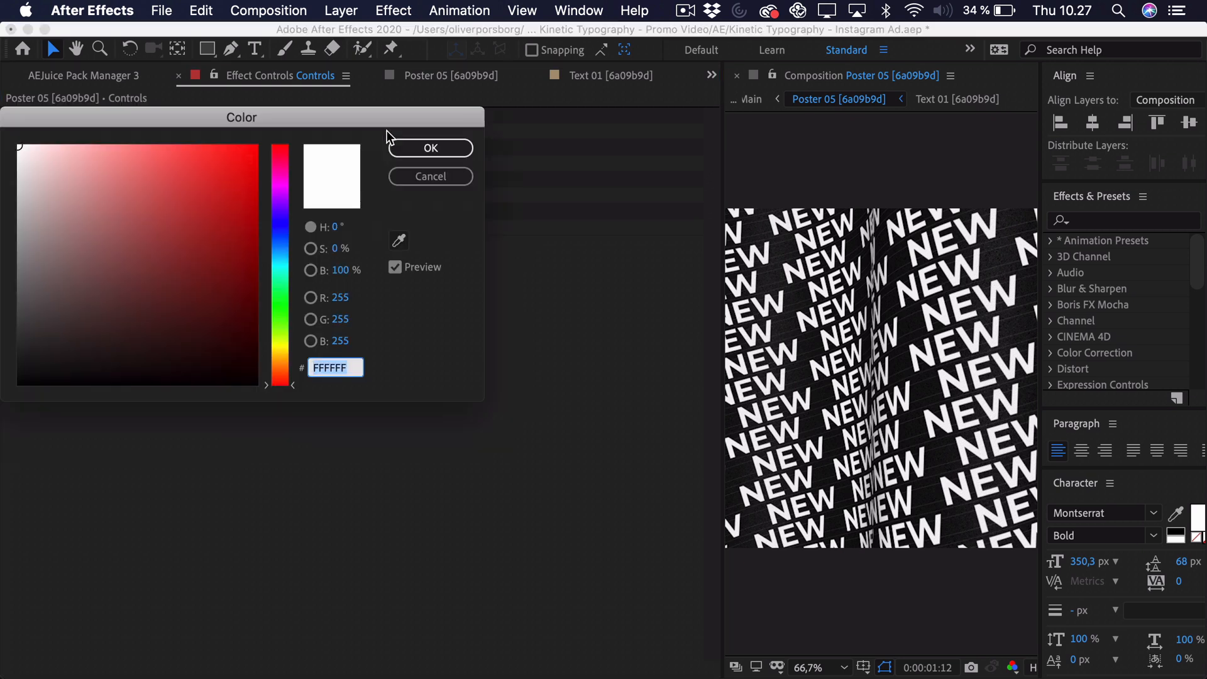
{"action": "left_click", "coordinate": [280, 350]}
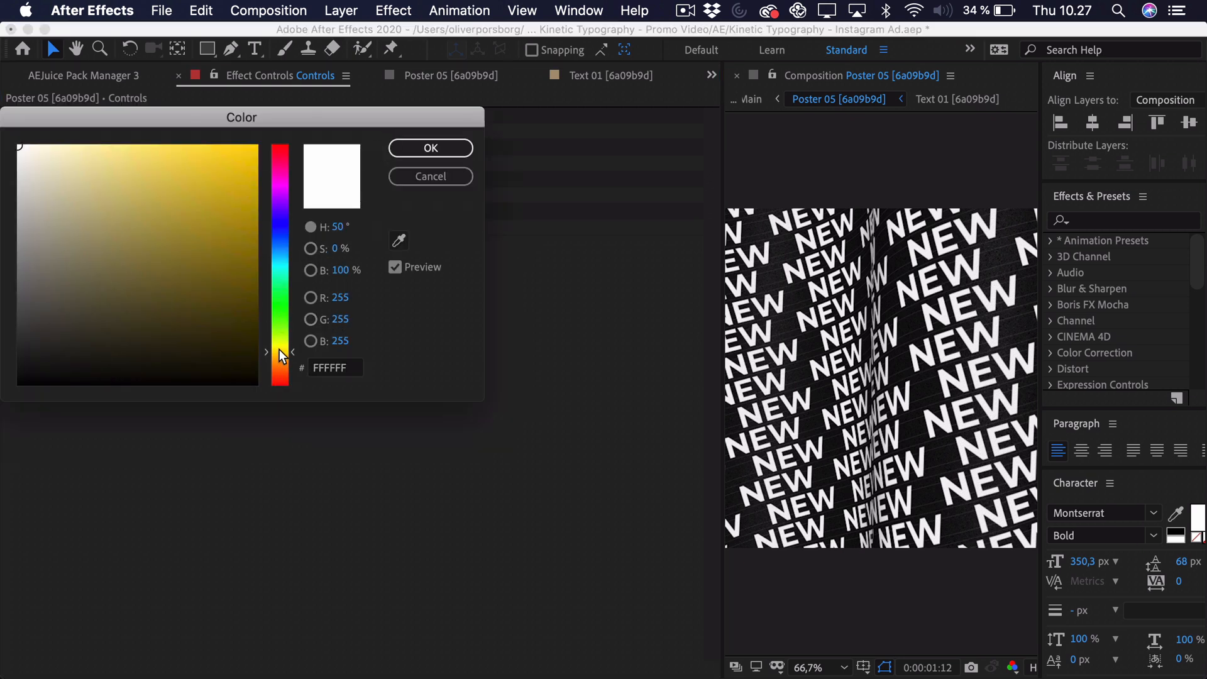
{"action": "left_click_drag", "start_coordinate": [38, 294], "coordinate": [45, 354]}
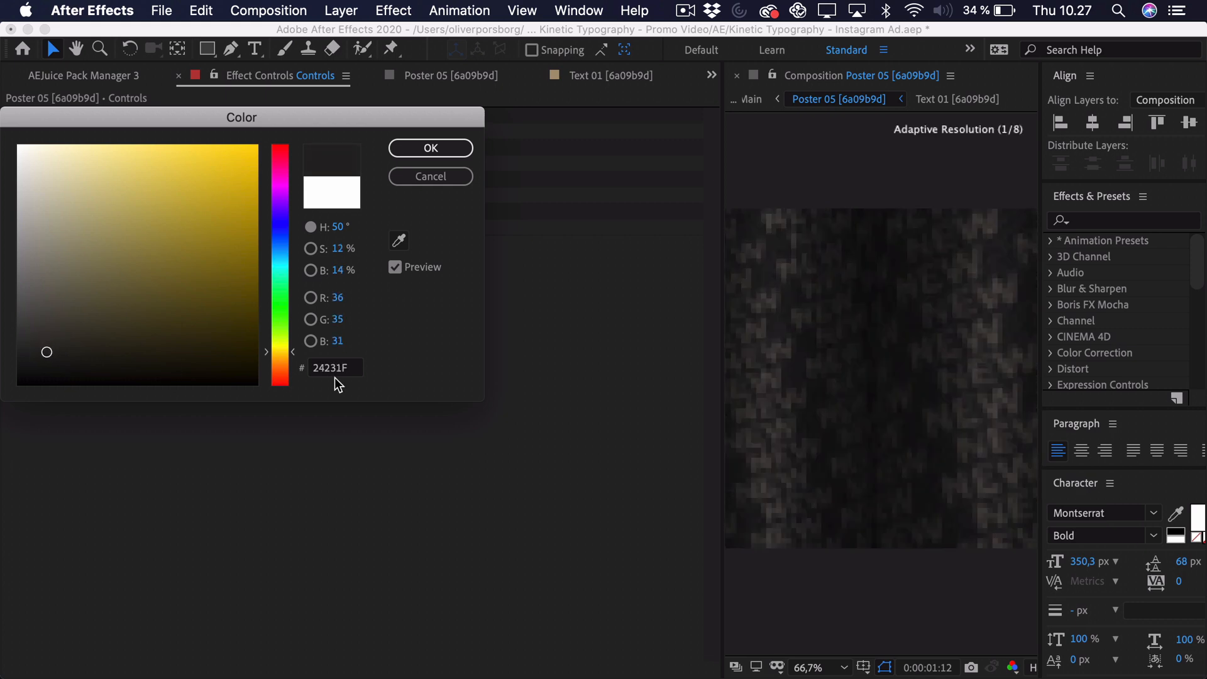
{"action": "left_click_drag", "start_coordinate": [276, 349], "coordinate": [276, 354]}
{"action": "left_click_drag", "start_coordinate": [46, 354], "coordinate": [50, 353]}
{"action": "key", "text": "super+a"}
{"action": "key", "text": "super+c"}
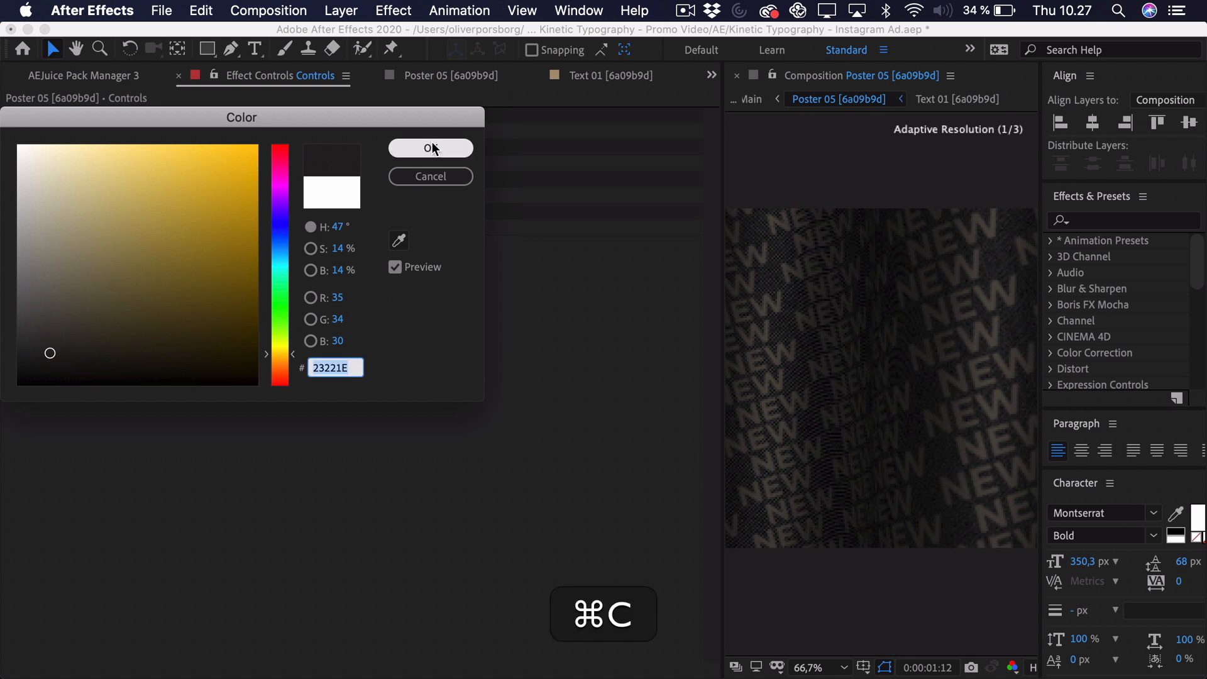
{"action": "left_click", "coordinate": [431, 147]}
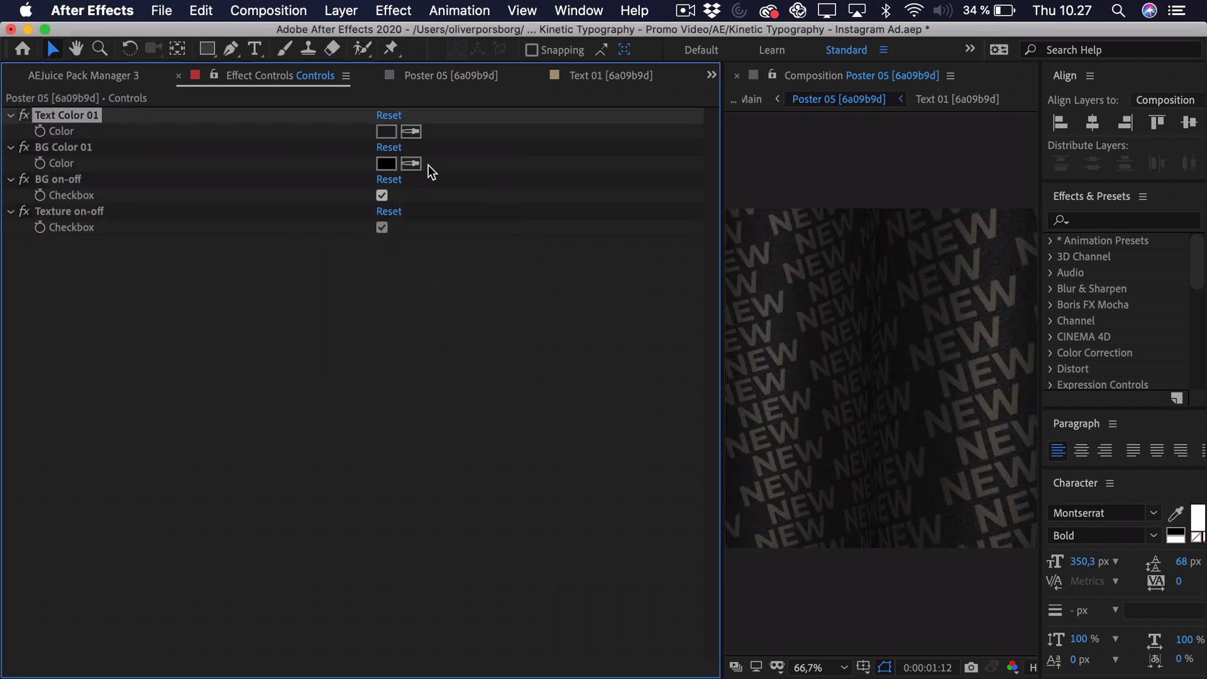
Reveal the shy layers in Poster 05, open its Poster 05 pre-comp layer and hide the main 2 layer inside
{"action": "left_click", "coordinate": [420, 75]}
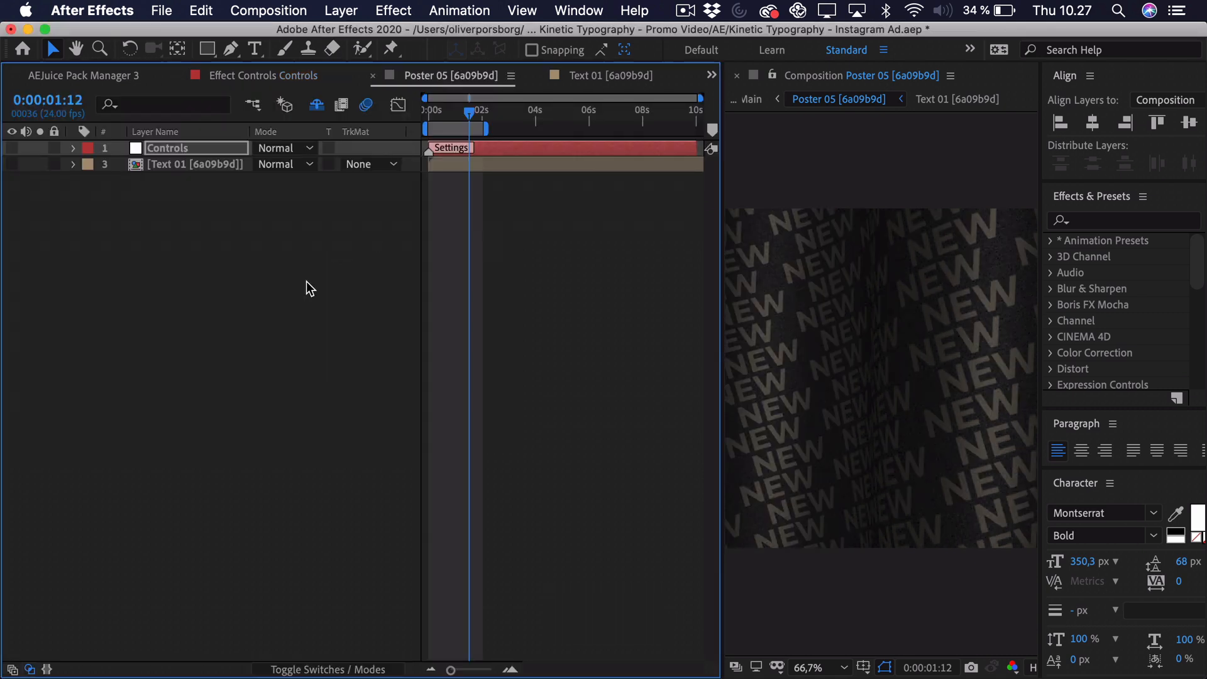
{"action": "left_click", "coordinate": [316, 104]}
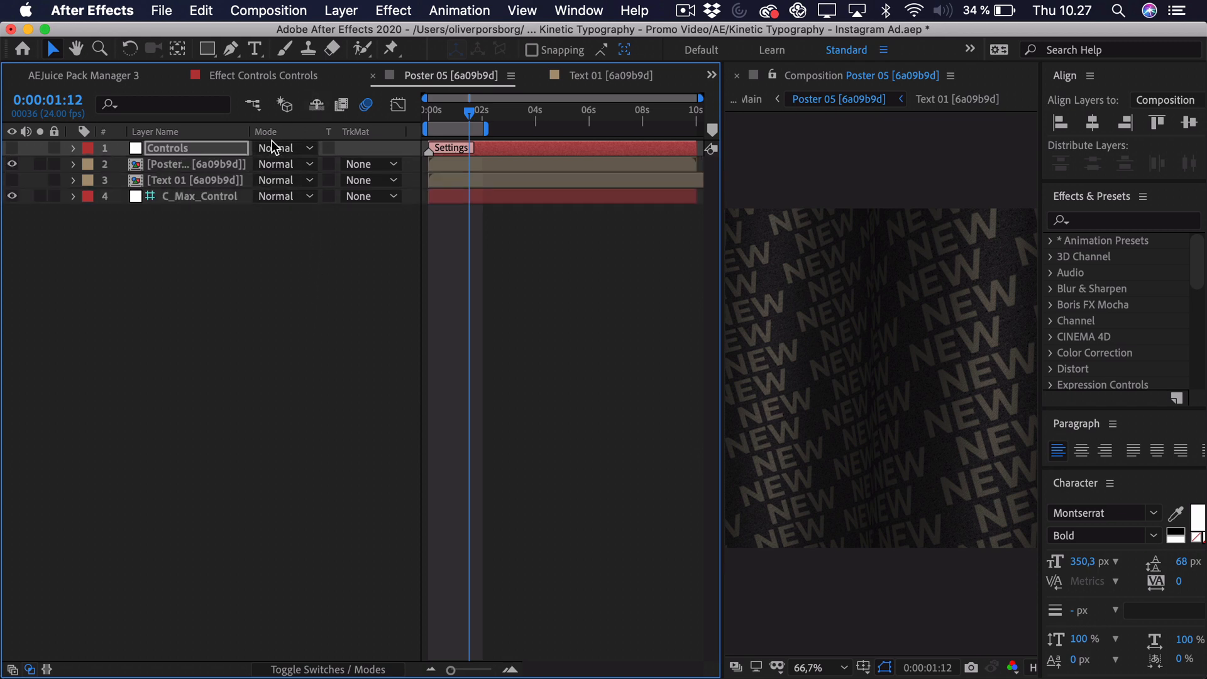
{"action": "left_click", "coordinate": [217, 165]}
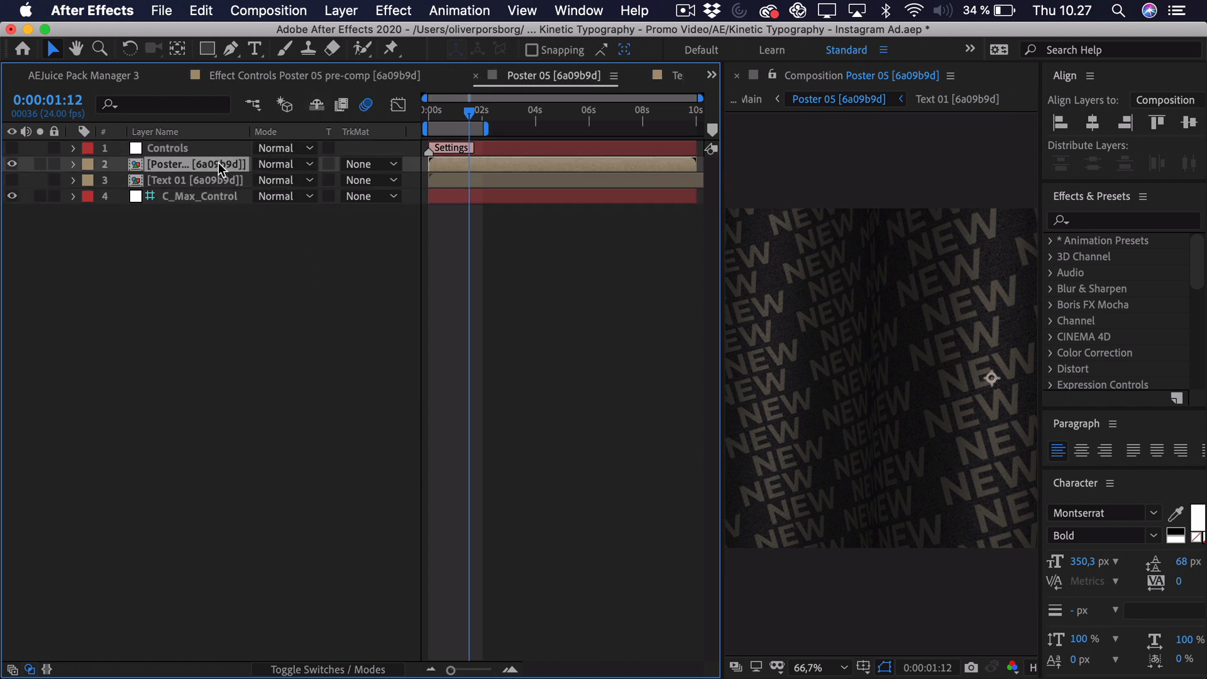
{"action": "double_click", "coordinate": [218, 164]}
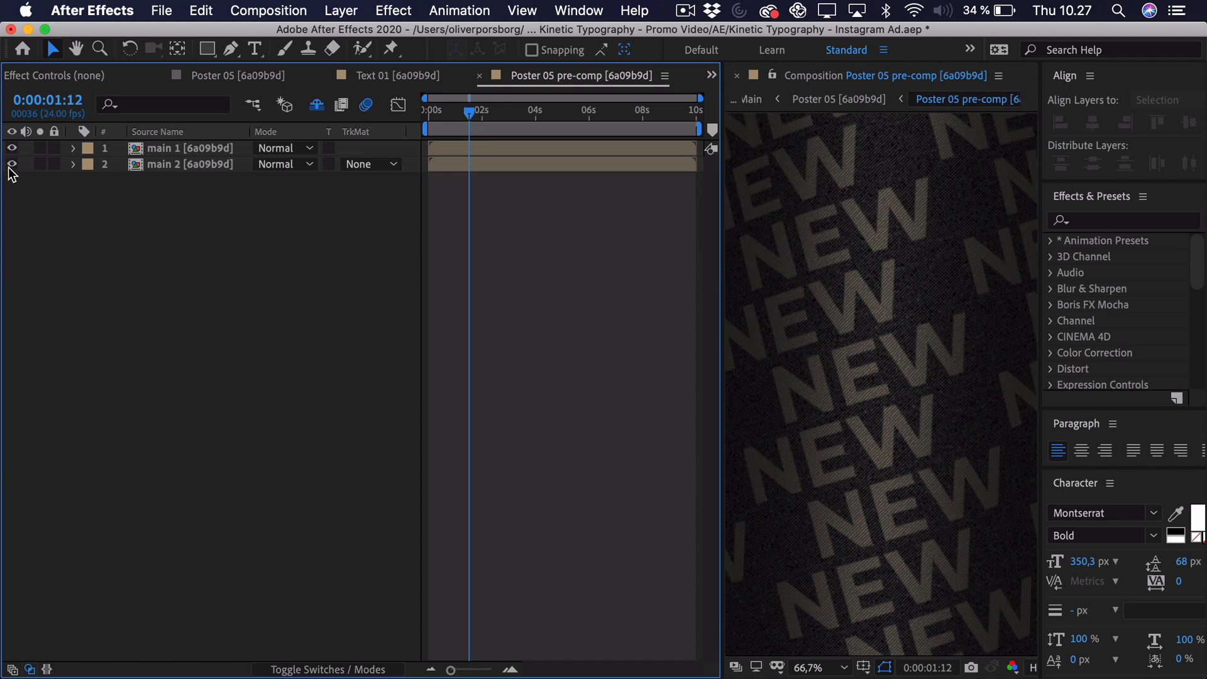
{"action": "left_click", "coordinate": [12, 165]}
{"action": "scroll", "coordinate": [929, 377], "scroll_direction": "down", "scroll_amount": 2}
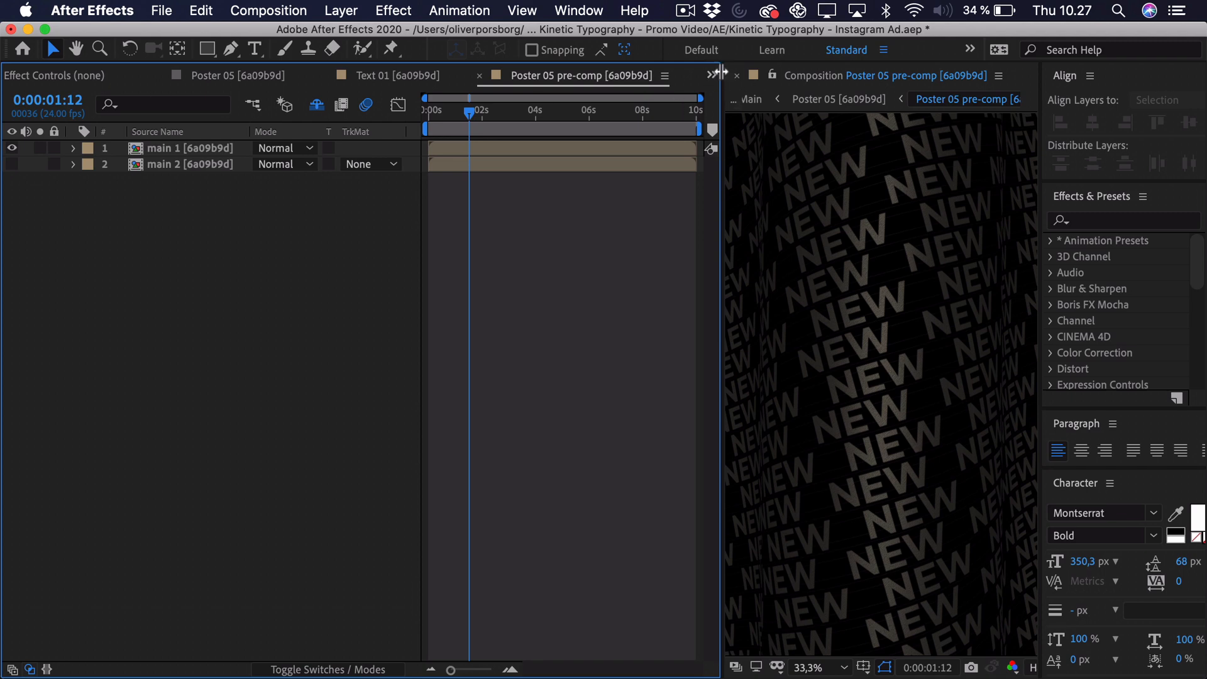
Return to the Main composition and set the current time to 0:00:03:15 to check the text over the video
{"action": "left_click", "coordinate": [711, 75]}
{"action": "left_click", "coordinate": [747, 140]}
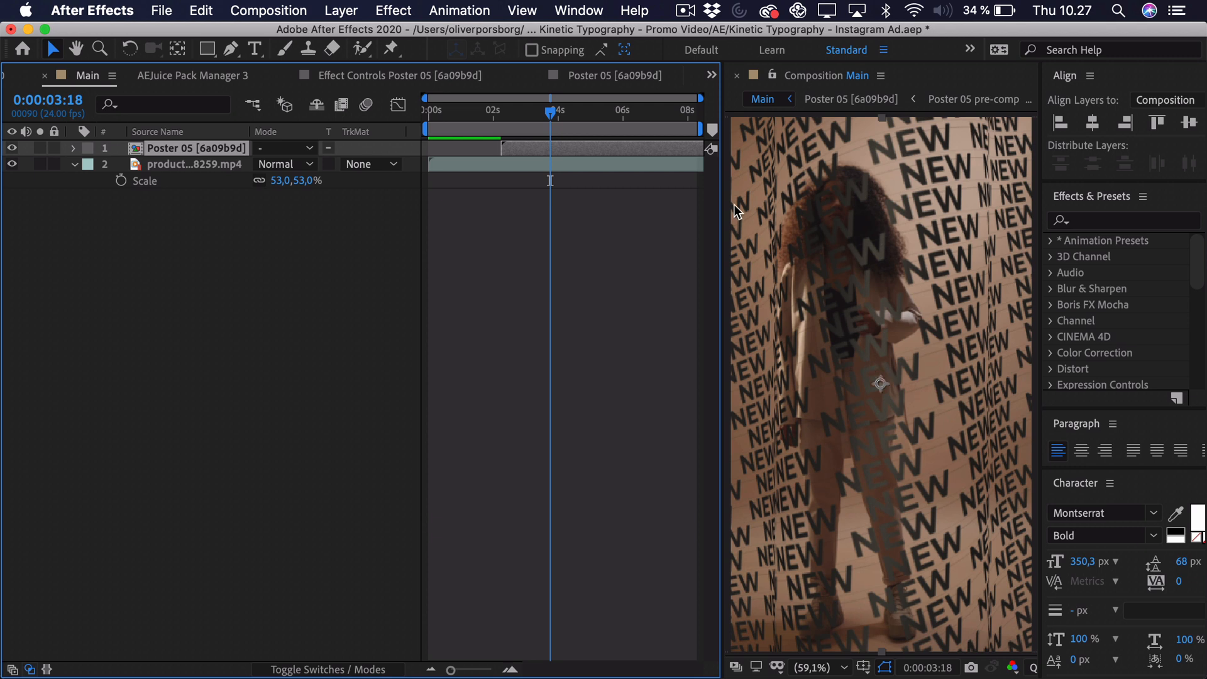
{"action": "left_click_drag", "start_coordinate": [545, 112], "coordinate": [542, 112]}
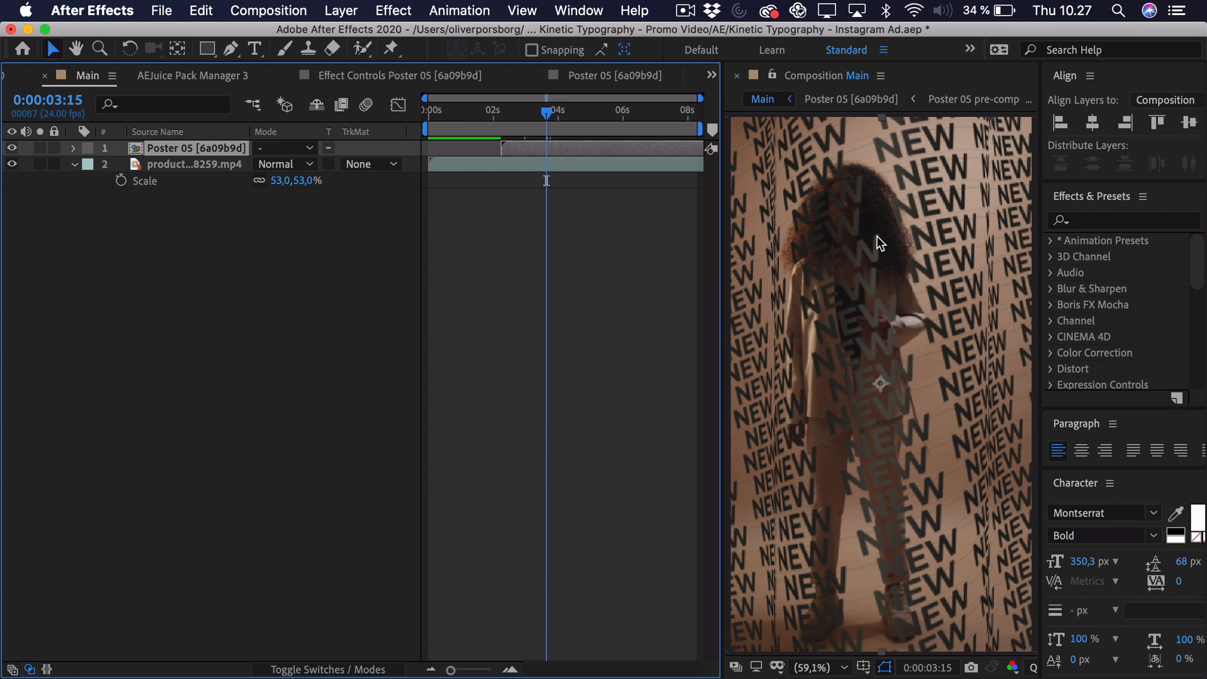
Hide the Poster 05 layer in Main and add Do Your Thing - Short.wav as the top layer
{"action": "left_click", "coordinate": [11, 149]}
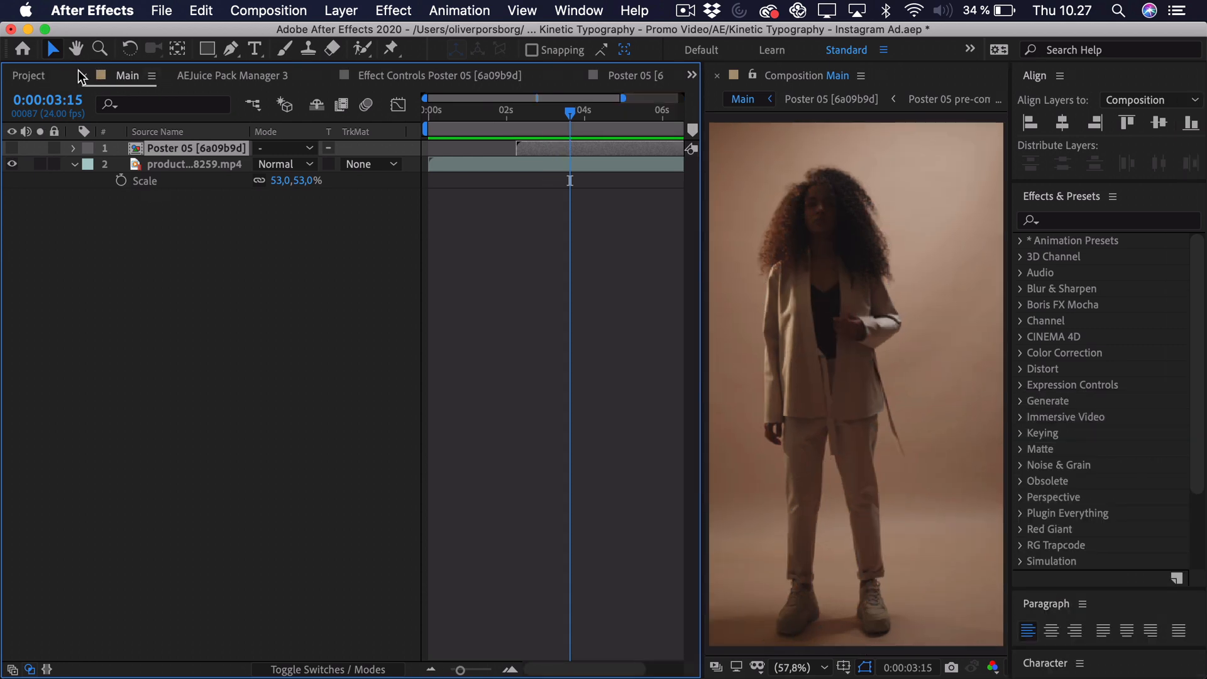
{"action": "left_click", "coordinate": [51, 76]}
{"action": "left_click_drag", "start_coordinate": [60, 282], "coordinate": [810, 342]}
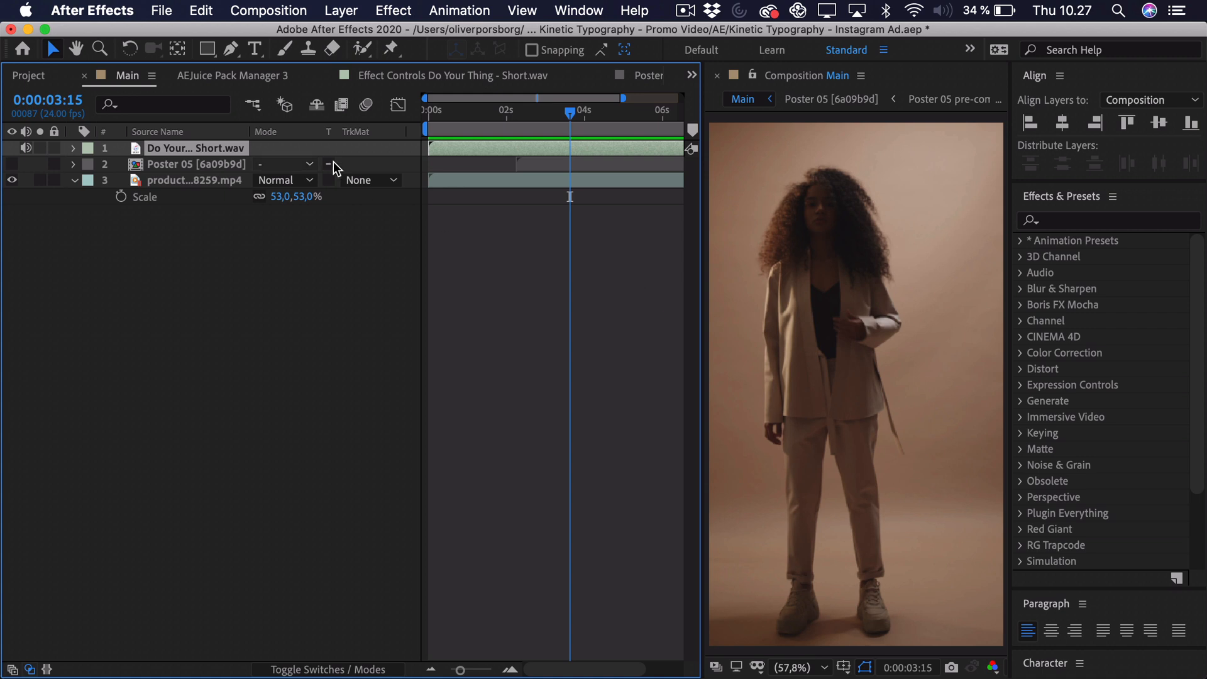
{"action": "left_click_drag", "start_coordinate": [468, 668], "coordinate": [451, 671]}
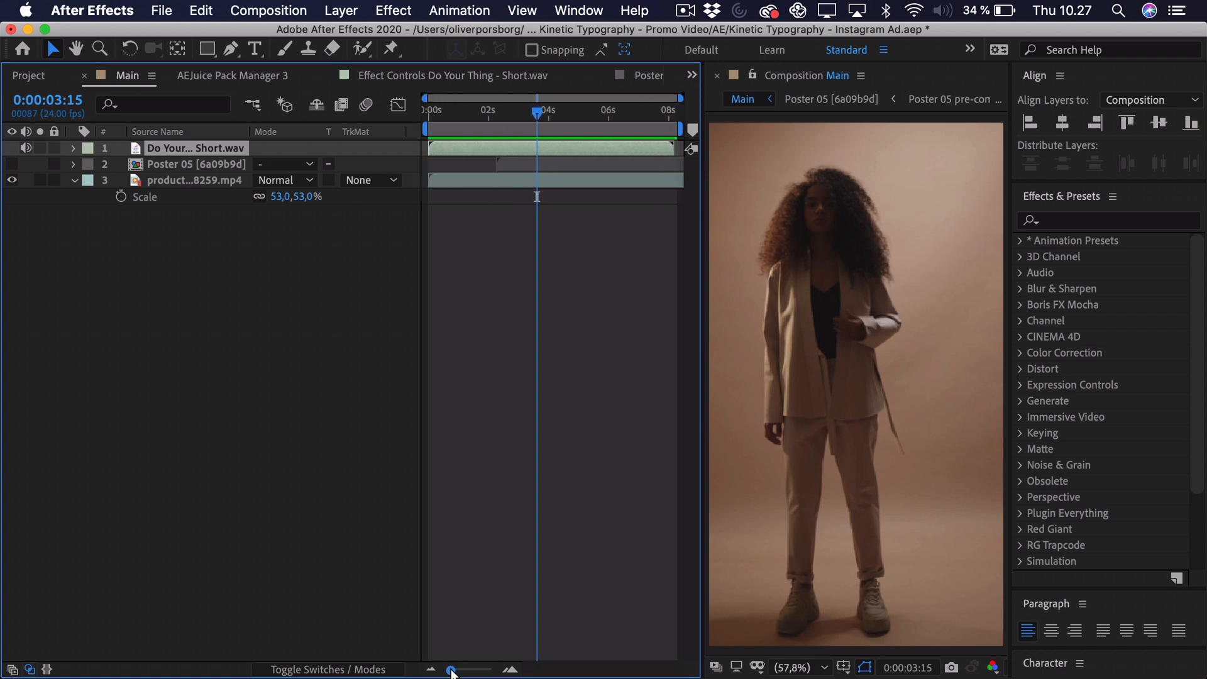
Play the Main composition from the beginning to preview the video with the music
{"action": "left_click_drag", "start_coordinate": [463, 113], "coordinate": [425, 108]}
{"action": "key", "text": "space"}
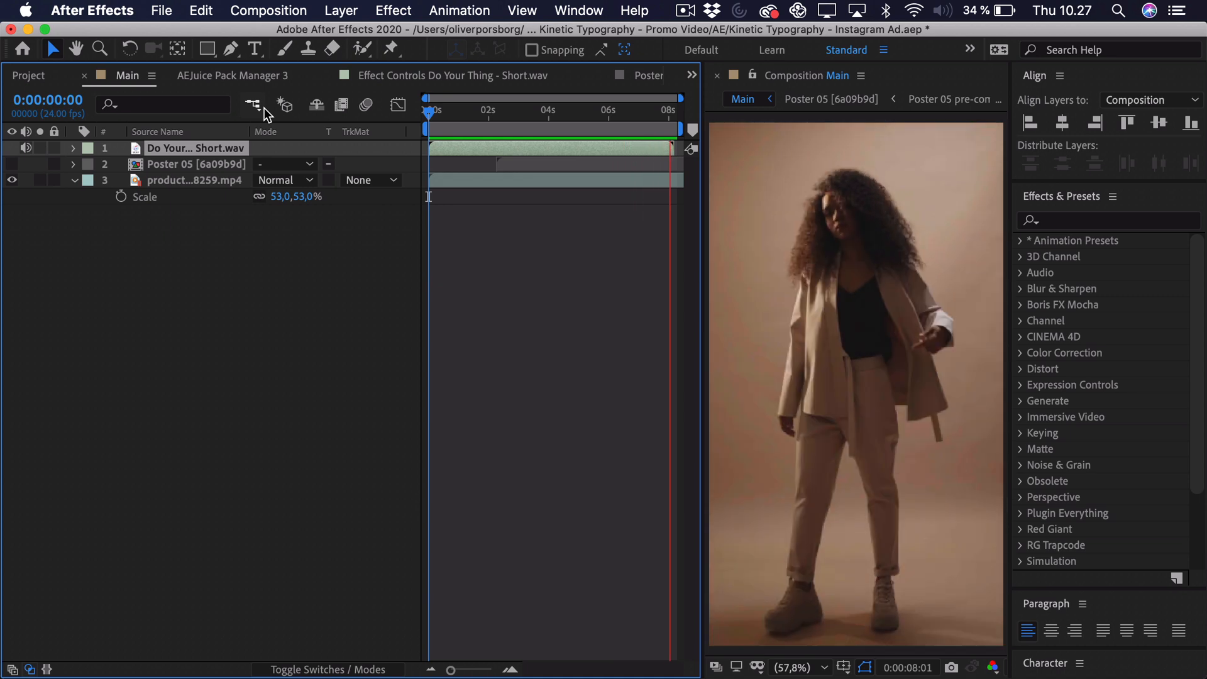
{"action": "key", "text": "space"}
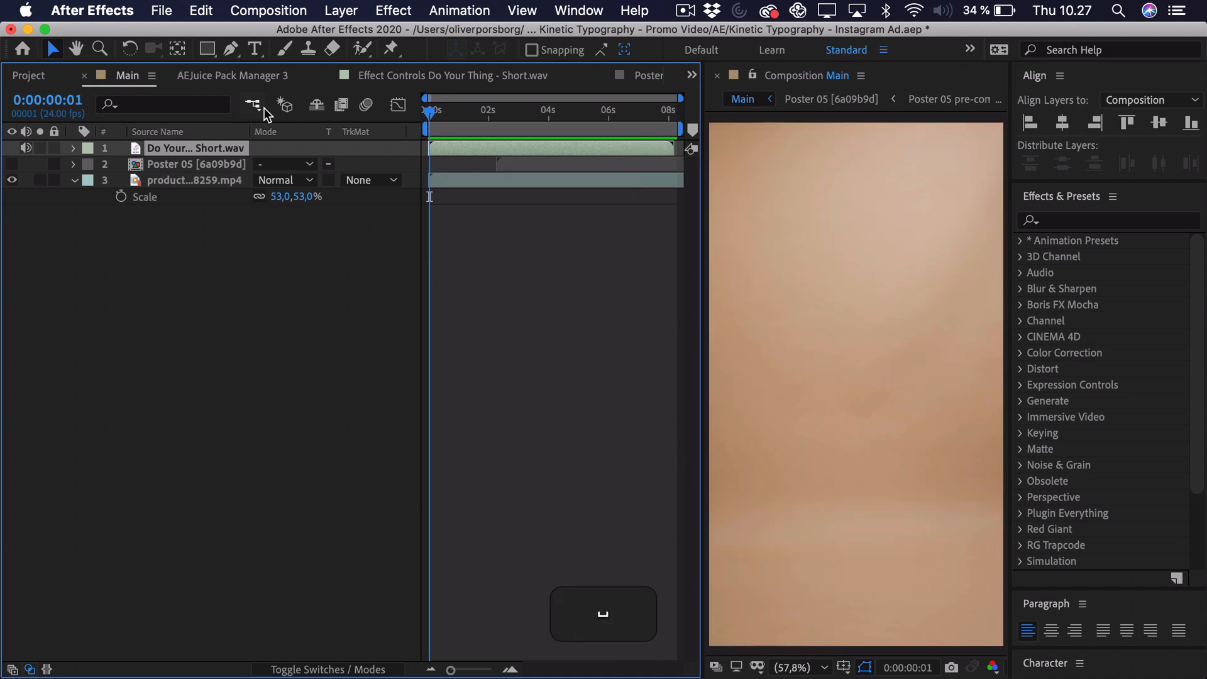
Scrub the Main timeline to 0:00:02:12, return to the start and replay the opening up to 0:00:01:00
{"action": "left_click", "coordinate": [432, 110]}
{"action": "left_click_drag", "start_coordinate": [432, 111], "coordinate": [504, 110]}
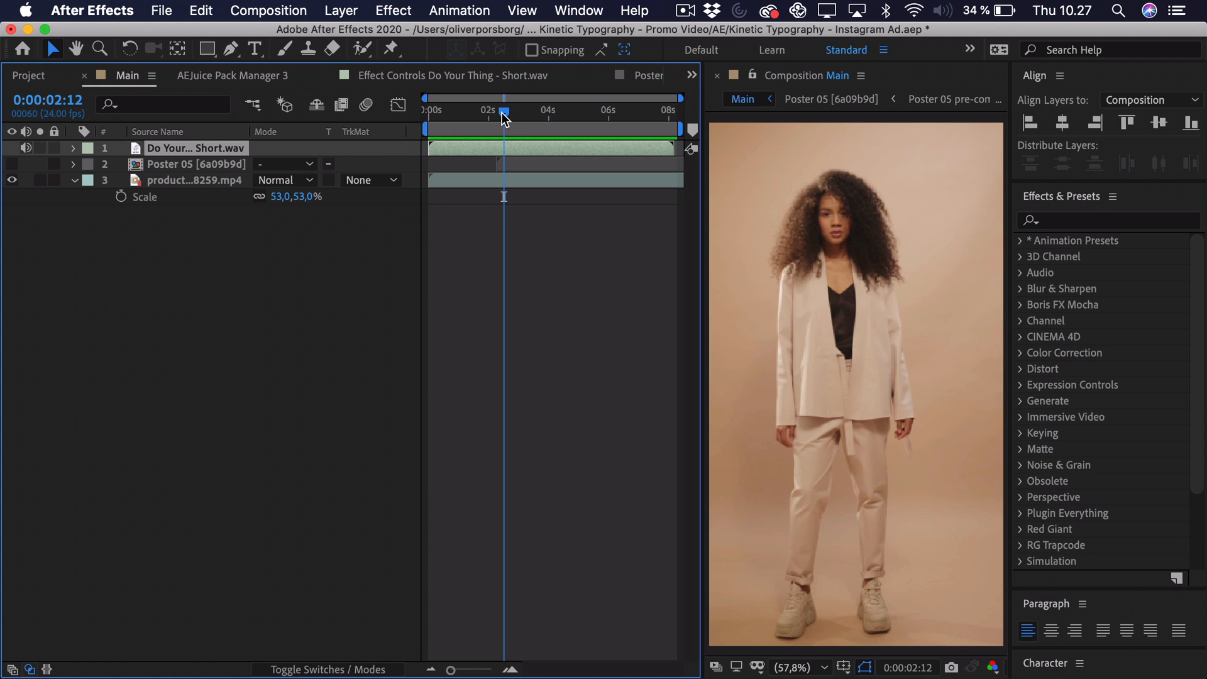
{"action": "left_click_drag", "start_coordinate": [503, 113], "coordinate": [427, 113]}
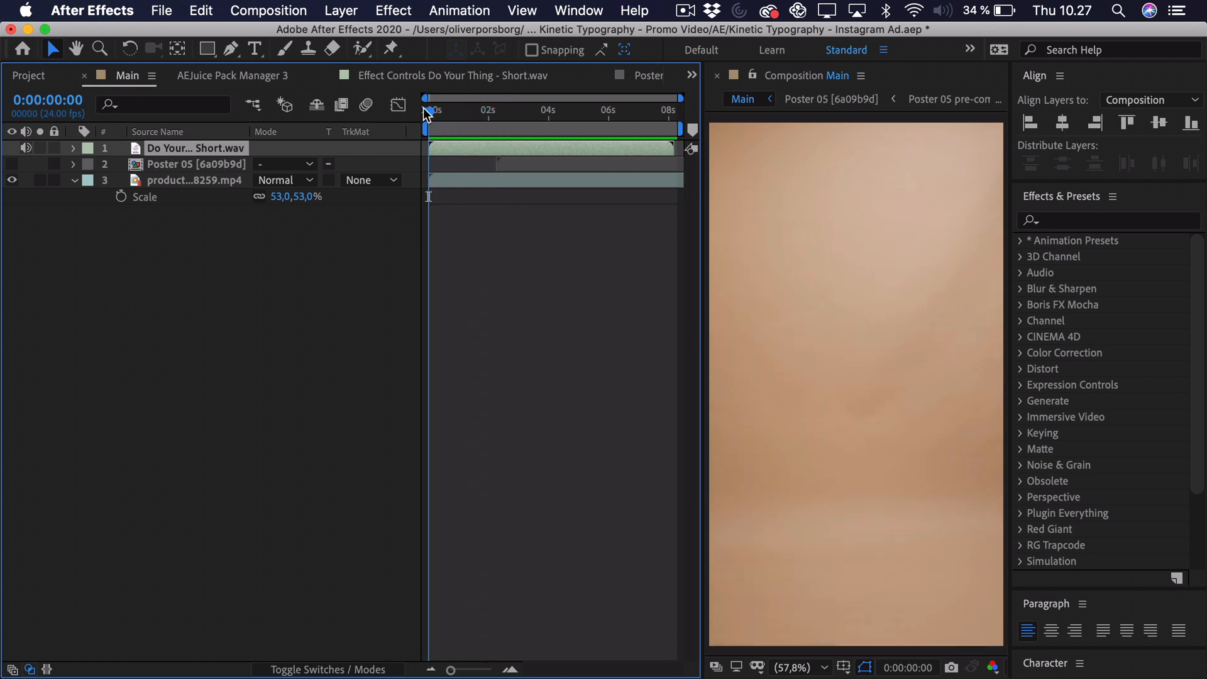
{"action": "key", "text": "space"}
{"action": "key", "text": "space"}
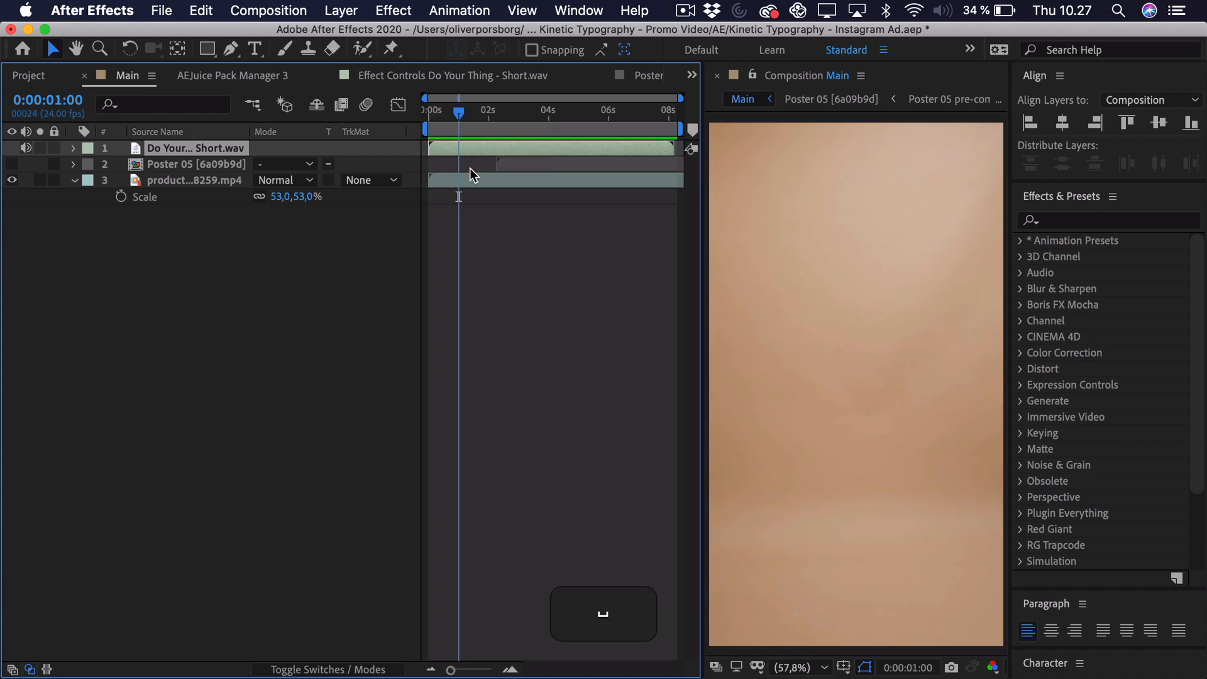
Reveal the music layer's waveform and set the current time to the beat at 0:00:00:15
{"action": "key", "text": "l"}
{"action": "key", "text": "l"}
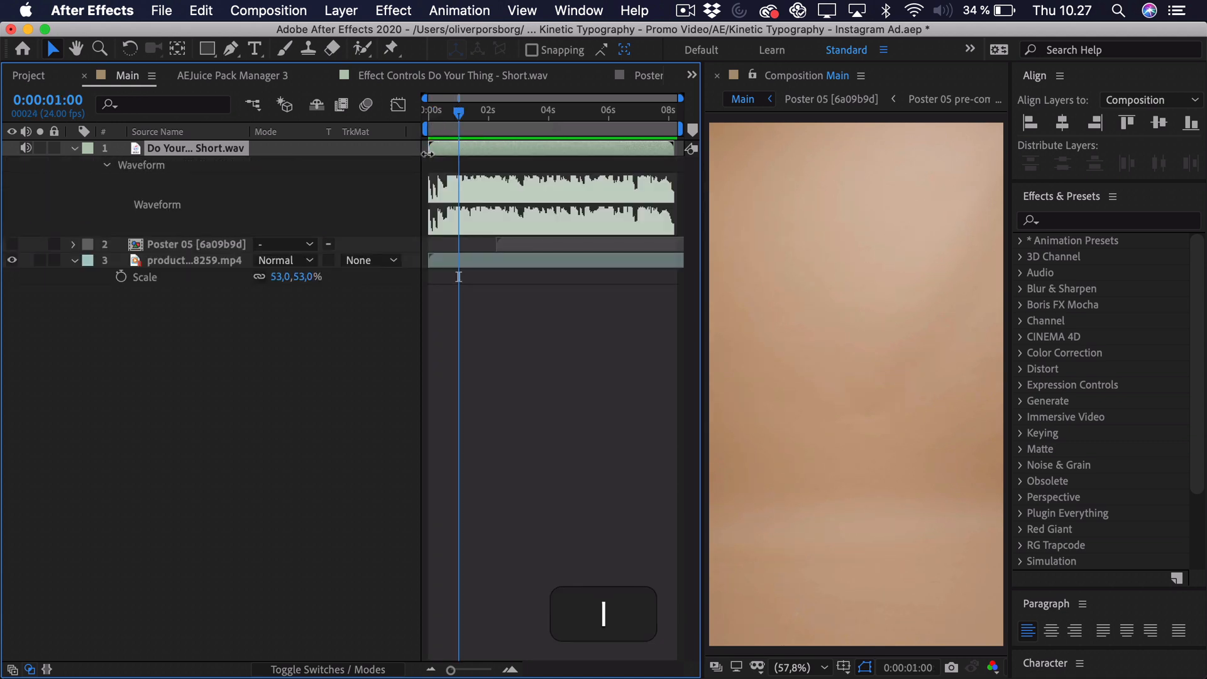
{"action": "left_click_drag", "start_coordinate": [454, 667], "coordinate": [488, 668]}
{"action": "left_click_drag", "start_coordinate": [491, 114], "coordinate": [473, 115]}
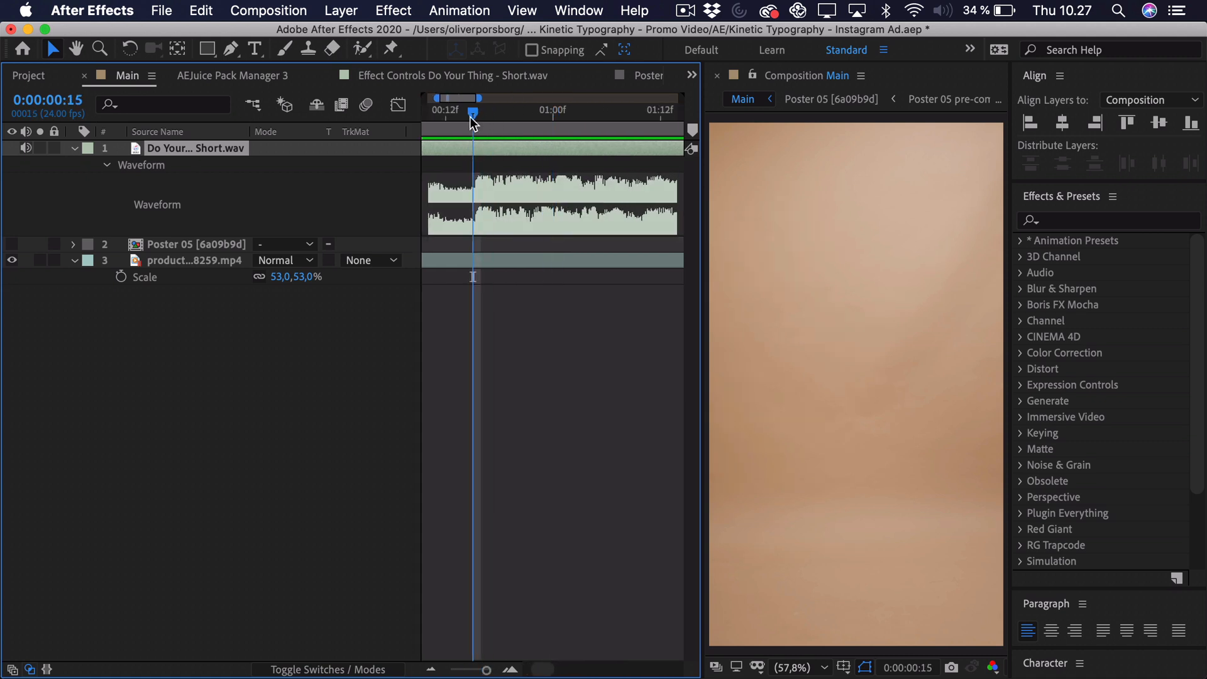
{"action": "left_click_drag", "start_coordinate": [537, 673], "coordinate": [529, 674]}
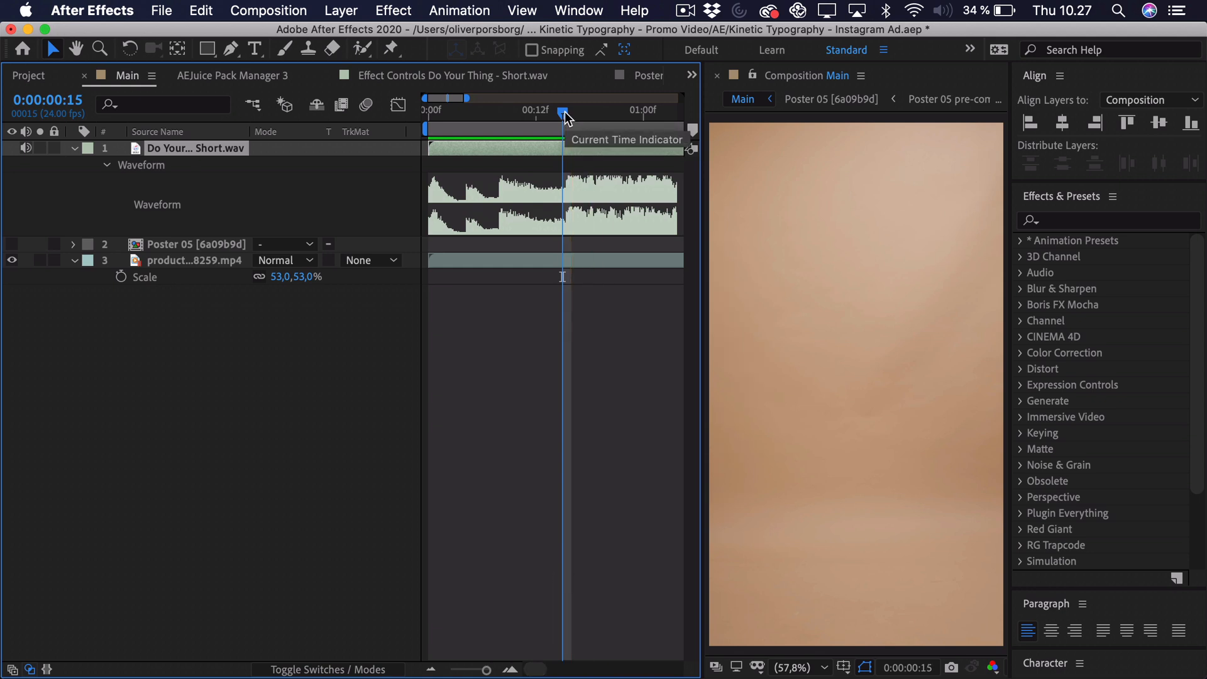
Shift the video layer earlier so the model enters at 0:00:00:15, and scale it to 91% with her legs and shoe framed
{"action": "left_click", "coordinate": [561, 260]}
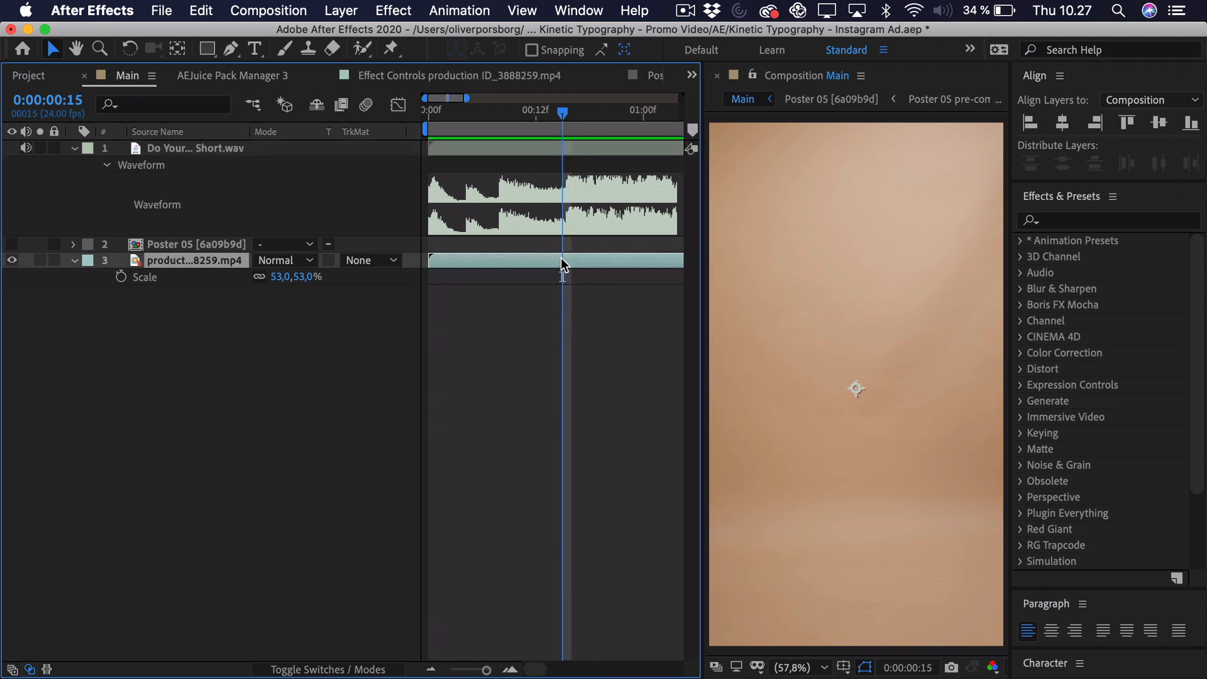
{"action": "left_click_drag", "start_coordinate": [585, 261], "coordinate": [539, 262]}
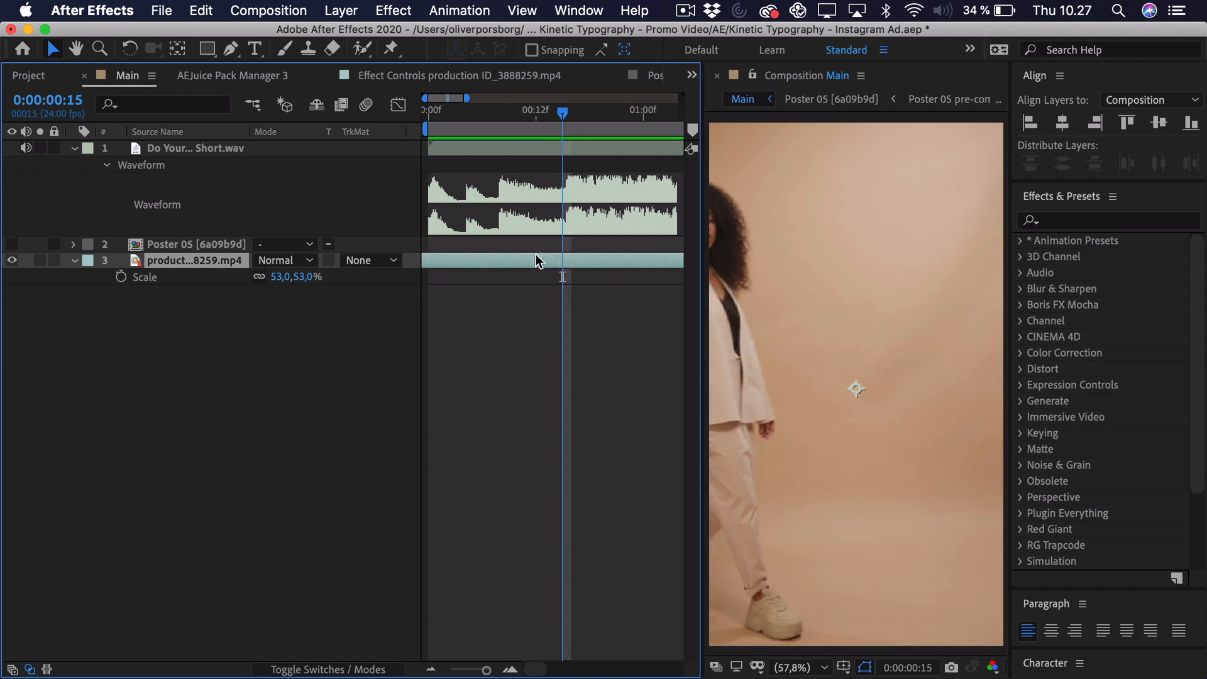
{"action": "key", "text": "s"}
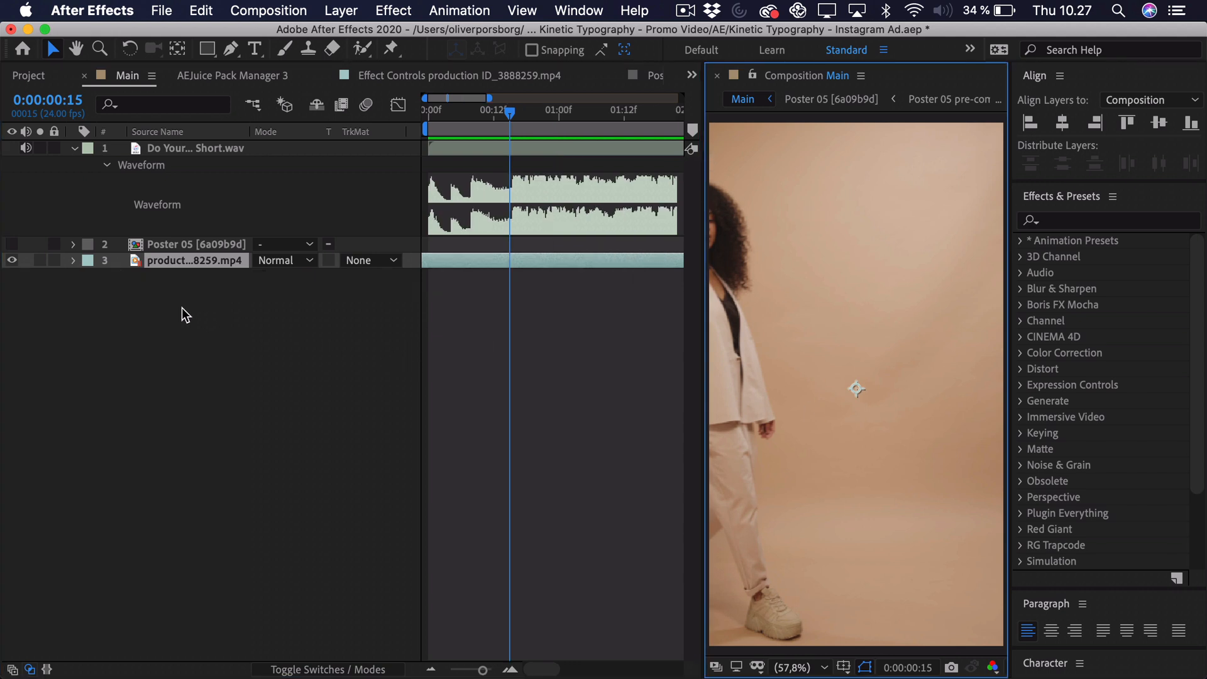
{"action": "key", "text": "s"}
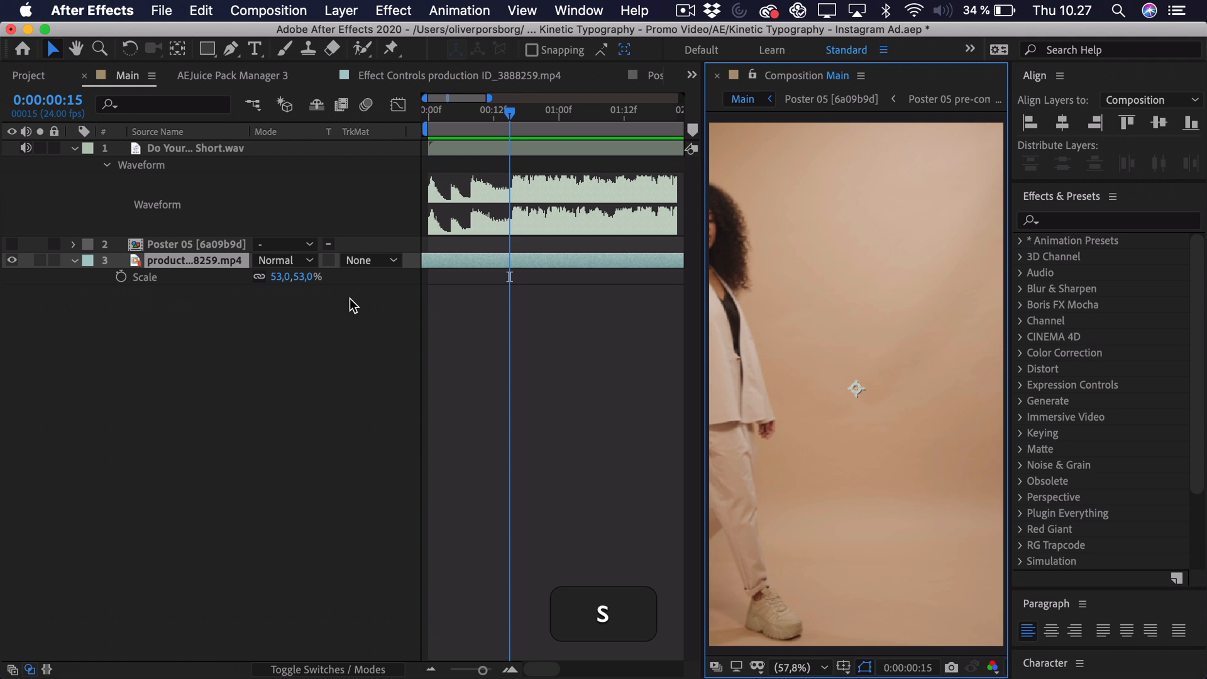
{"action": "left_click_drag", "start_coordinate": [283, 277], "coordinate": [317, 275]}
{"action": "left_click_drag", "start_coordinate": [757, 426], "coordinate": [830, 297]}
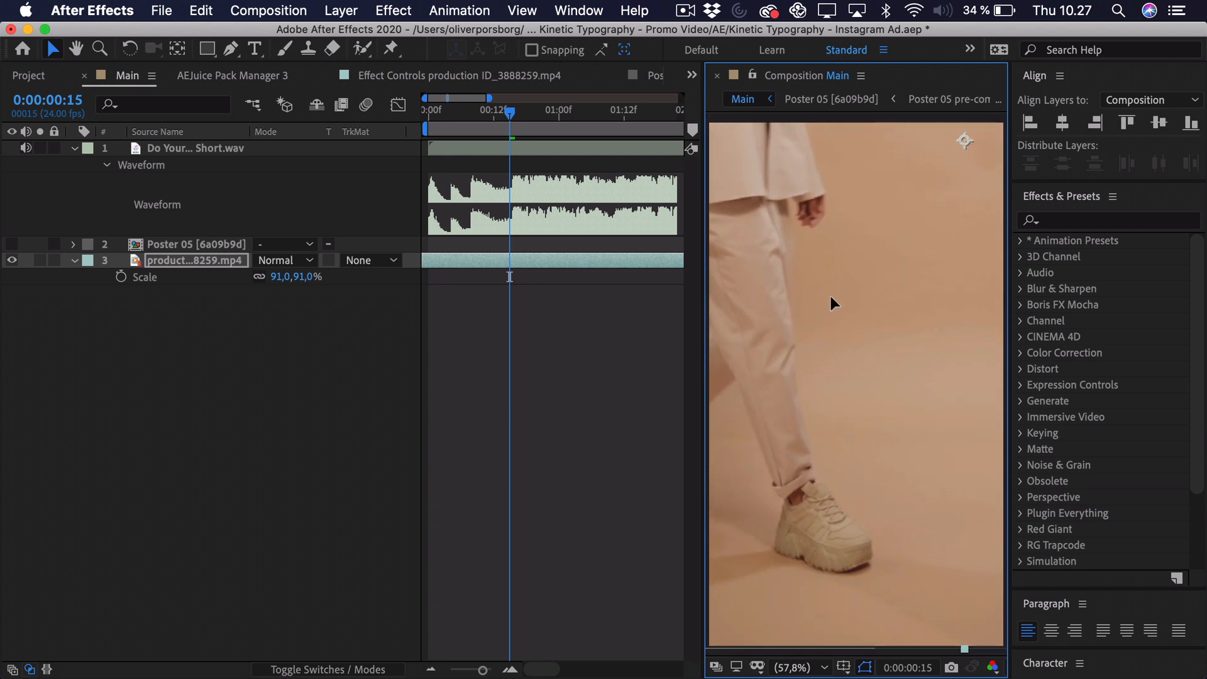
Preview the close-up, return to 0:00:00:15 and split the video layer there
{"action": "key", "text": "space"}
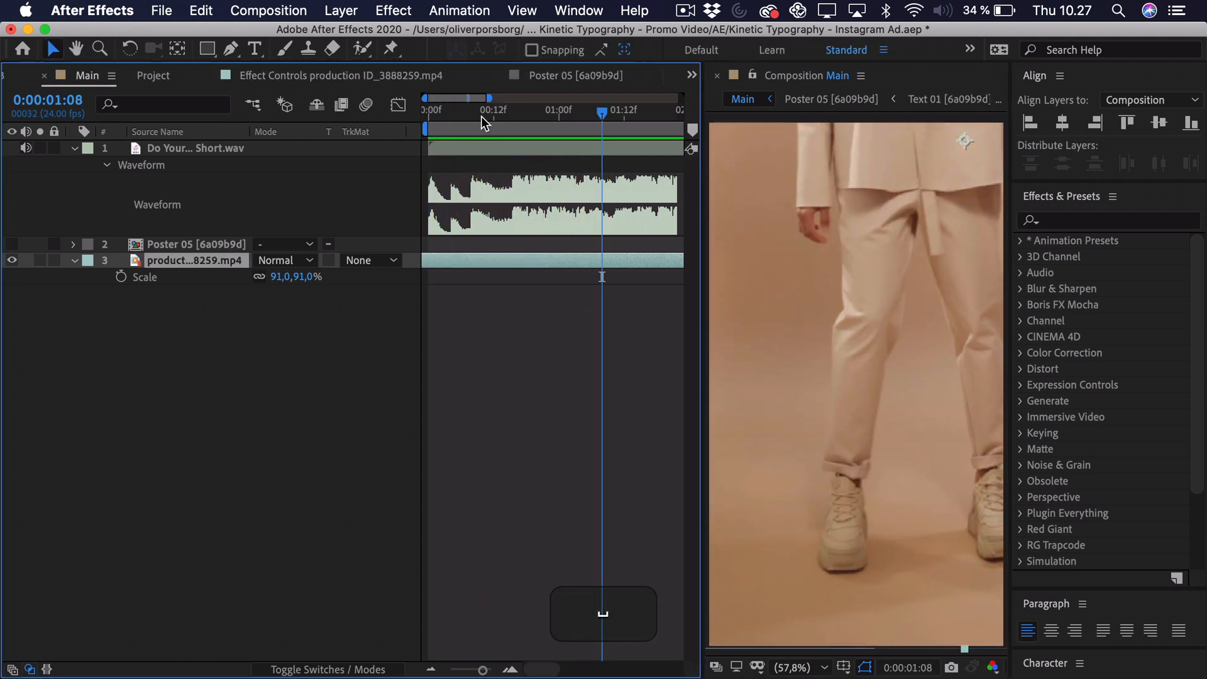
{"action": "left_click_drag", "start_coordinate": [481, 116], "coordinate": [508, 114]}
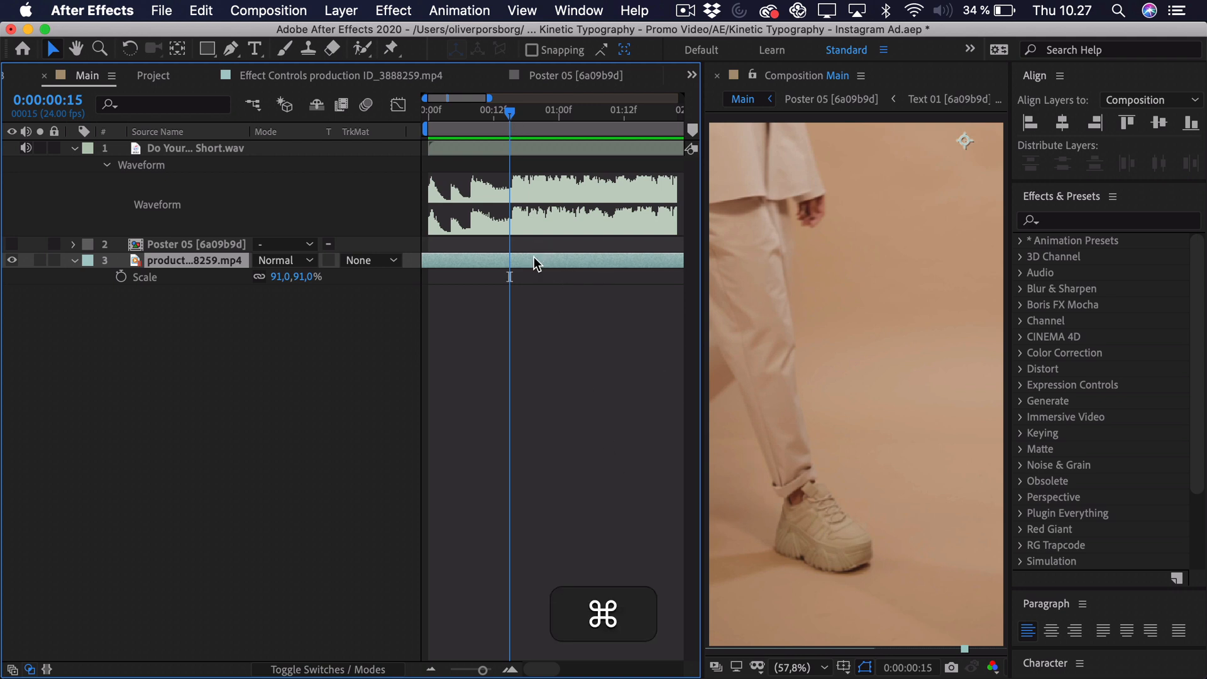
{"action": "key", "text": "cmd+shift+d"}
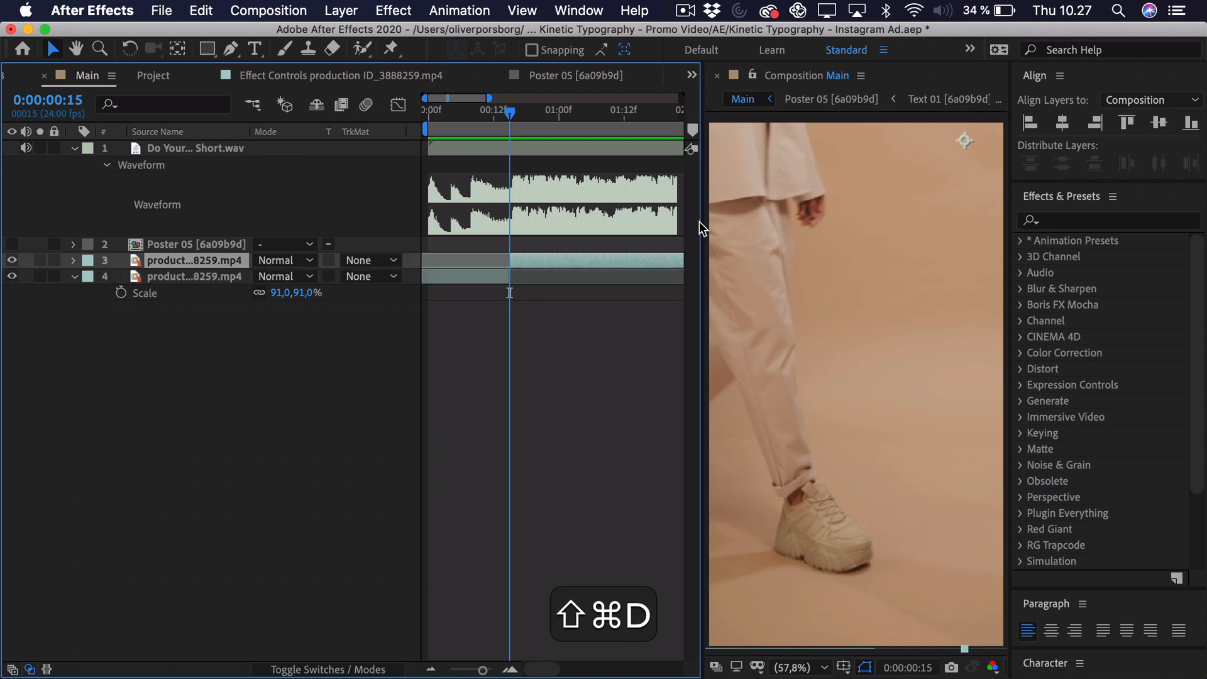
Scale the video segment starting at 0:00:00:15 to 74% and reposition it in the frame
{"action": "key", "text": "s"}
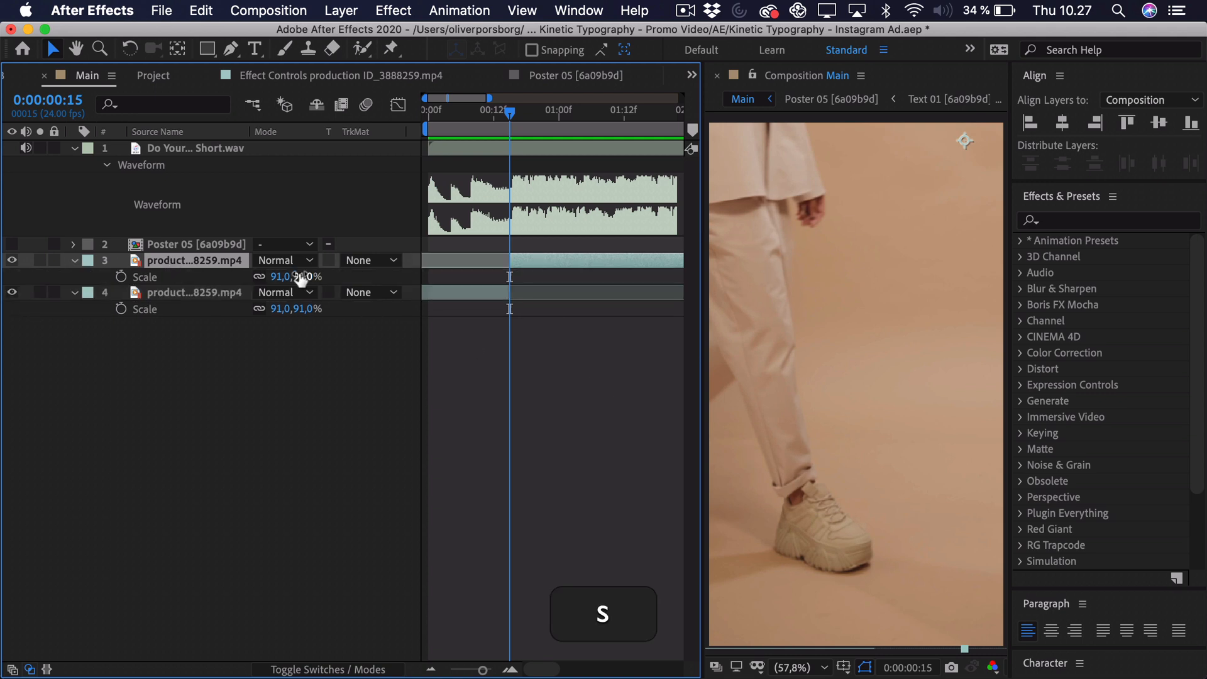
{"action": "key", "text": "cmd+z"}
{"action": "left_click_drag", "start_coordinate": [276, 282], "coordinate": [266, 282]}
{"action": "left_click", "coordinate": [941, 279]}
{"action": "left_click_drag", "start_coordinate": [941, 279], "coordinate": [889, 380]}
Slip the second segment's footage ahead within its cut and reposition it to center the model's head and torso, using 0:00:01:05 as a check
{"action": "left_click", "coordinate": [575, 263]}
{"action": "left_click_drag", "start_coordinate": [575, 263], "coordinate": [507, 262]}
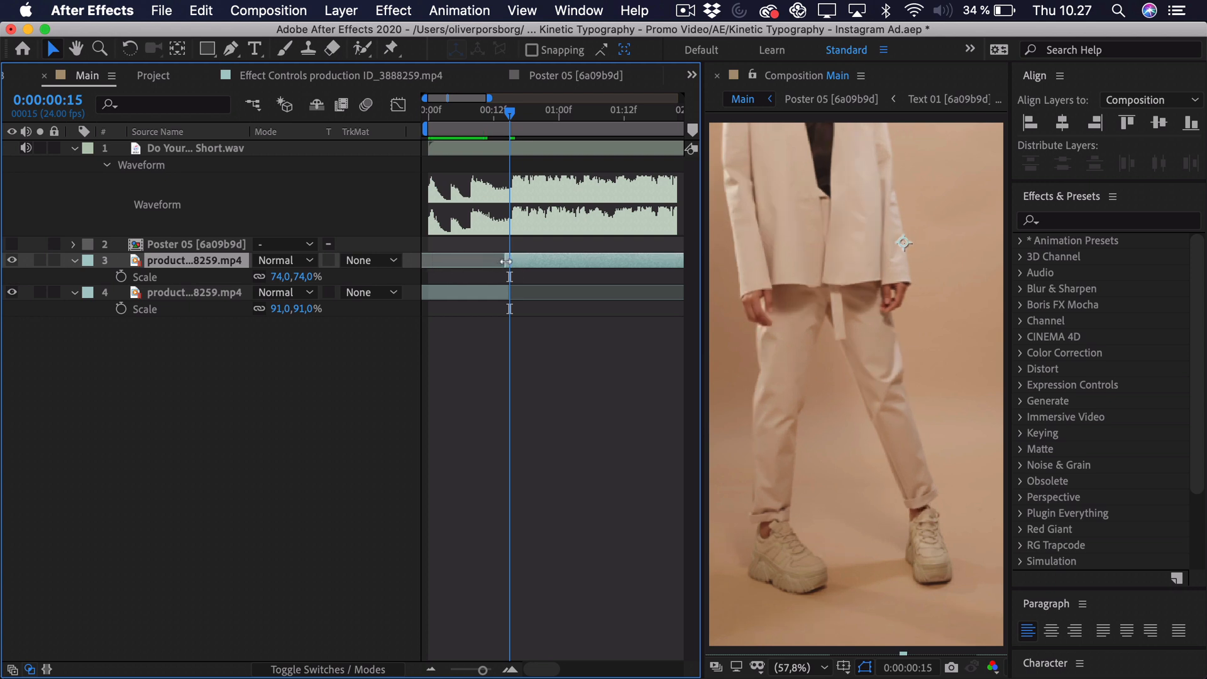
{"action": "left_click_drag", "start_coordinate": [844, 295], "coordinate": [867, 454]}
{"action": "left_click_drag", "start_coordinate": [884, 375], "coordinate": [889, 404]}
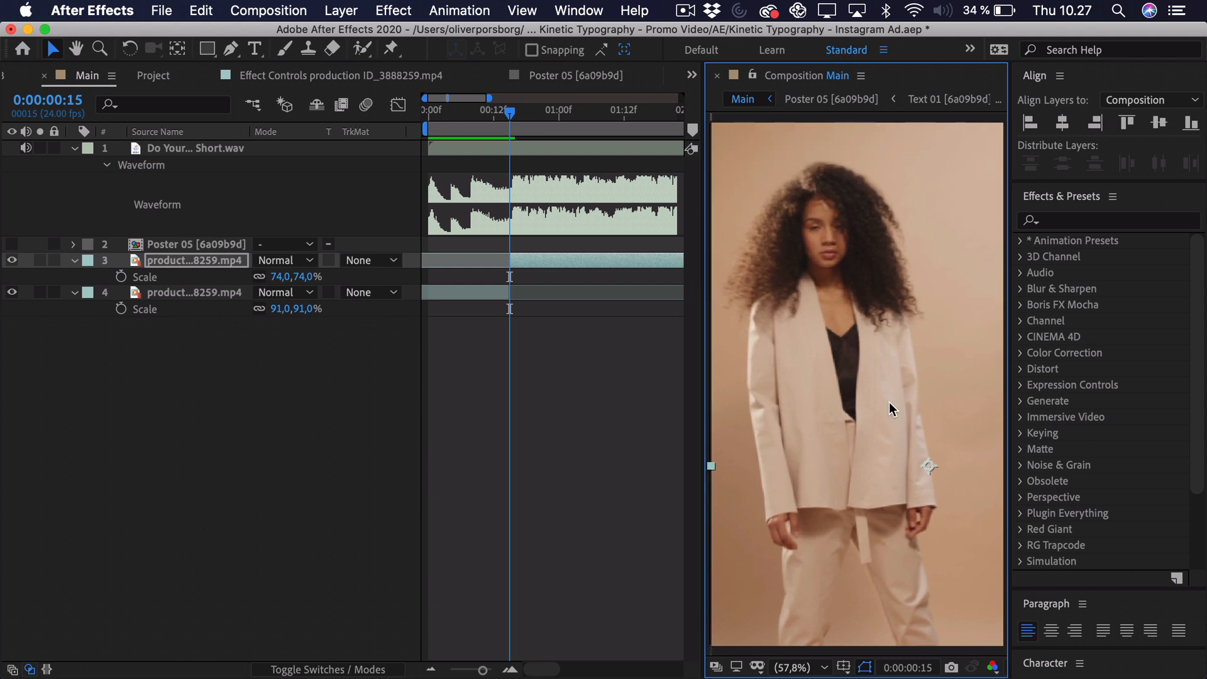
{"action": "left_click_drag", "start_coordinate": [891, 344], "coordinate": [874, 342]}
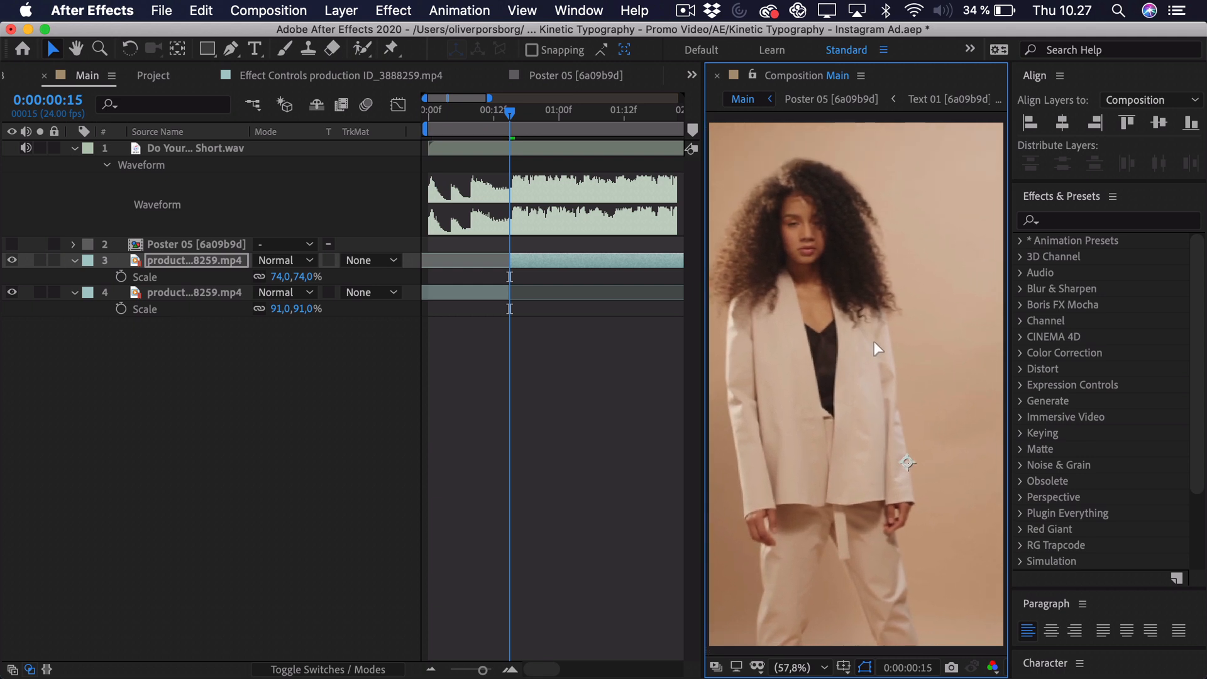
{"action": "left_click_drag", "start_coordinate": [521, 133], "coordinate": [586, 130]}
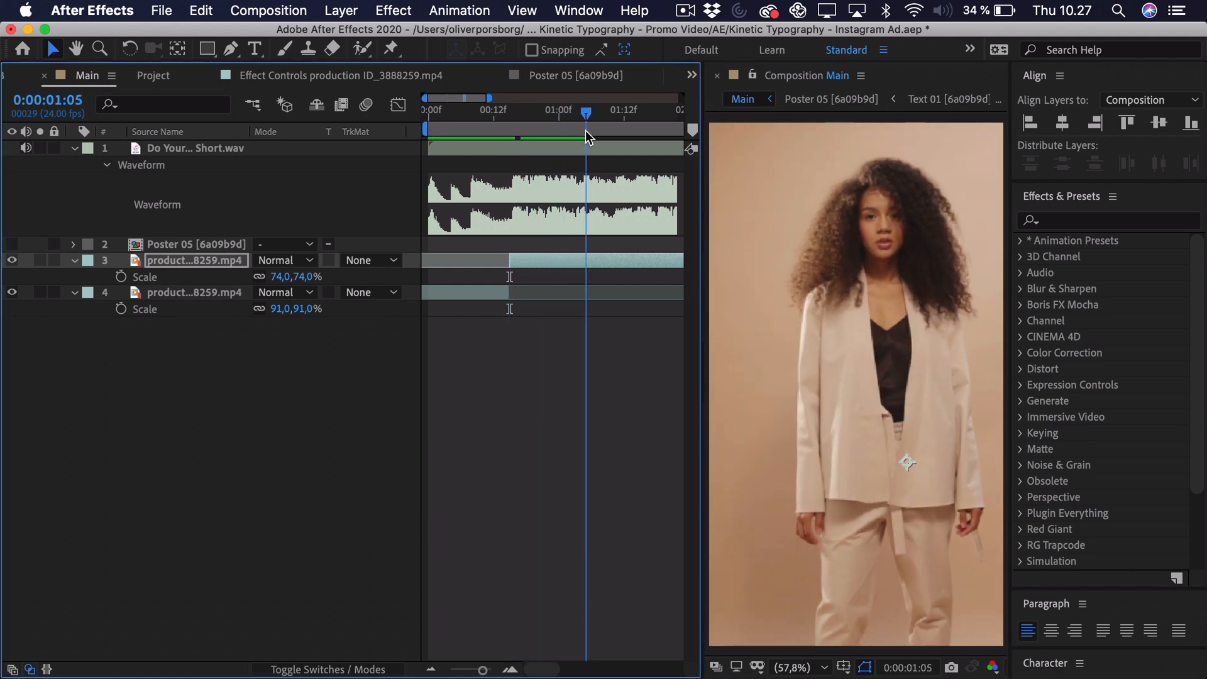
{"action": "left_click_drag", "start_coordinate": [938, 325], "coordinate": [903, 322]}
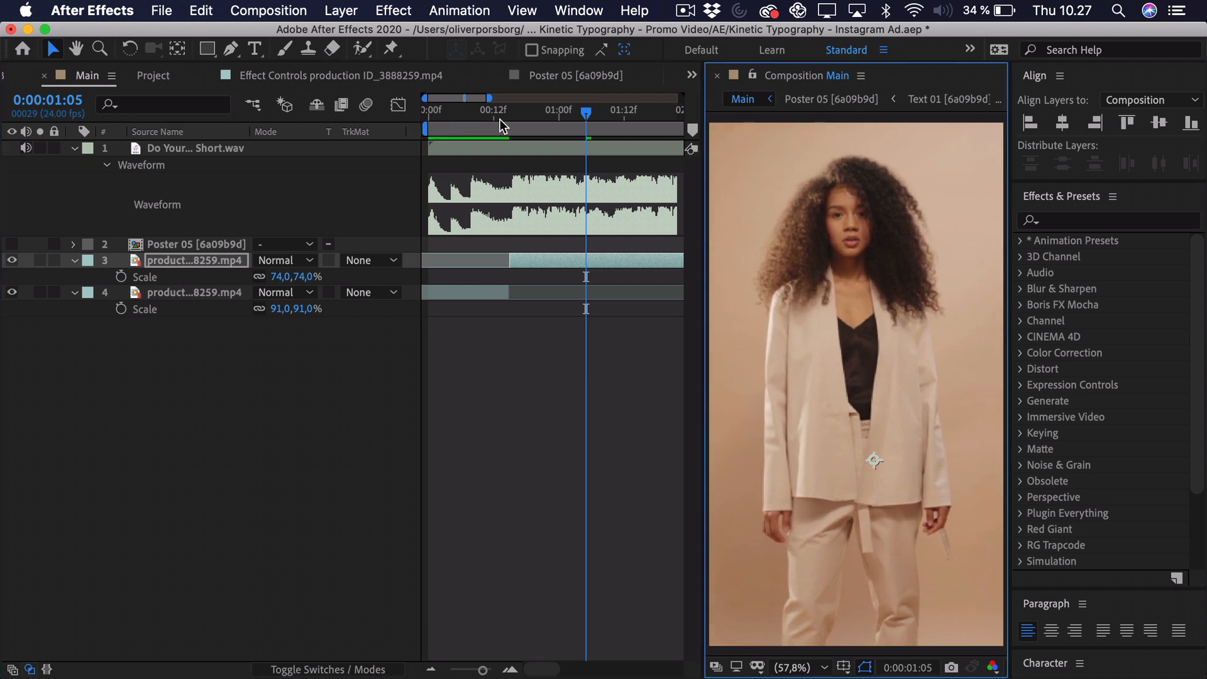
Play the Main composition from the start and replay the opening to check the cut against the music
{"action": "left_click_drag", "start_coordinate": [501, 119], "coordinate": [423, 124]}
{"action": "scroll", "coordinate": [549, 402], "scroll_direction": "down", "scroll_amount": 4}
{"action": "key", "text": "space"}
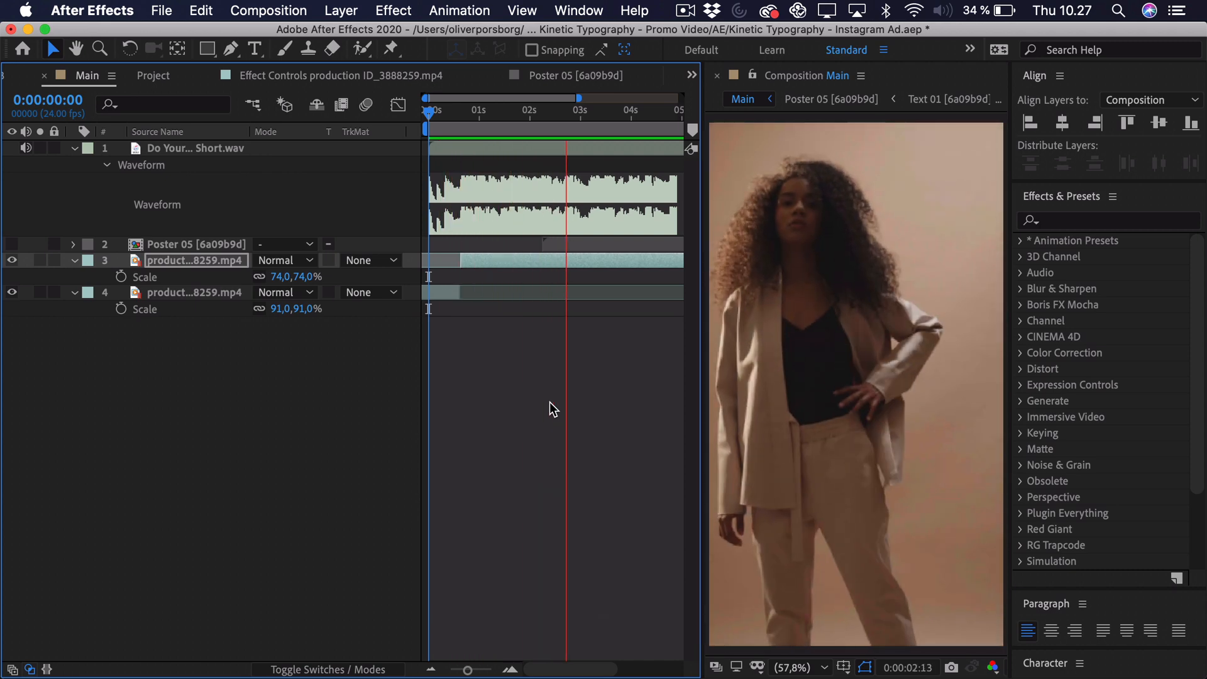
{"action": "key", "text": "space"}
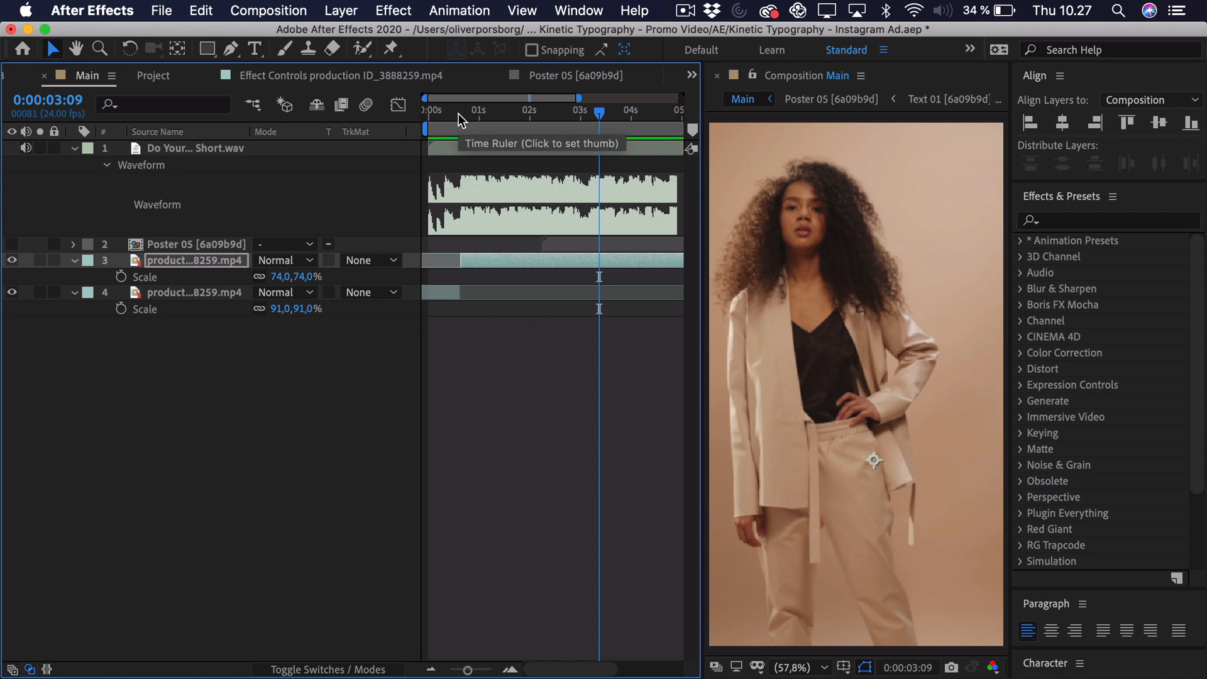
{"action": "left_click_drag", "start_coordinate": [455, 111], "coordinate": [436, 111]}
{"action": "key", "text": "space"}
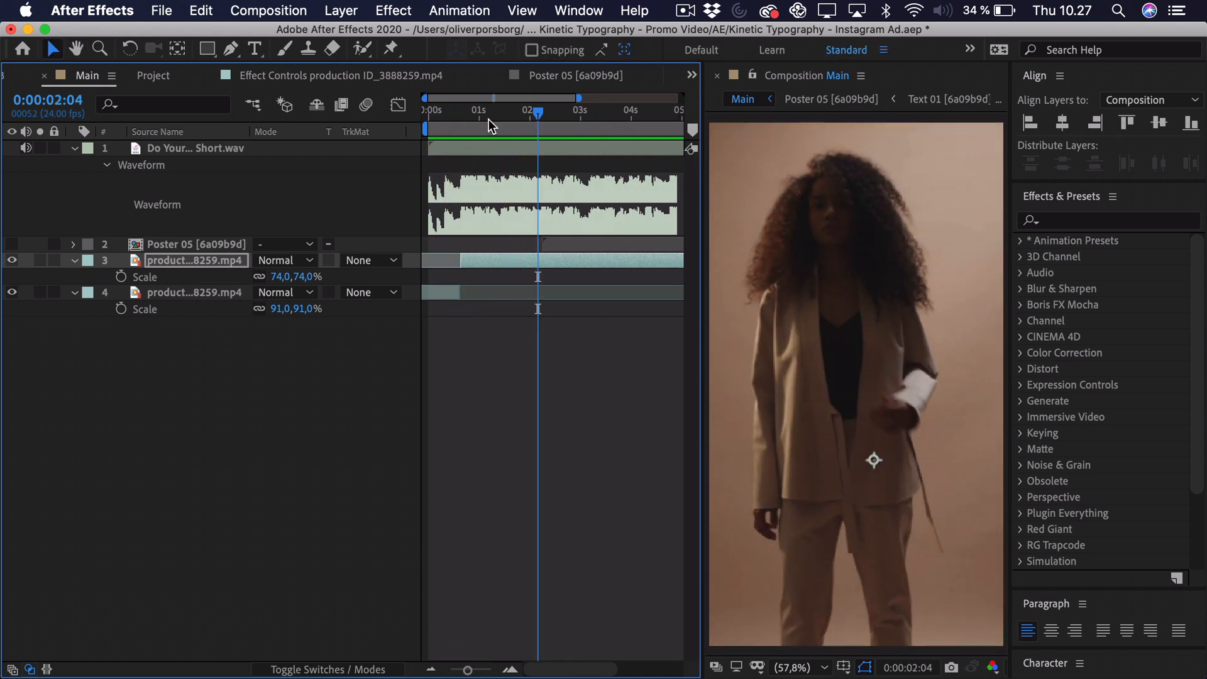
Find the next beat at 0:00:01:10 using the waveform and playback, and split the second video segment there
{"action": "mouse_move", "coordinate": [488, 118]}
{"action": "left_mouse_down"}
{"action": "mouse_move", "coordinate": [503, 119]}
{"action": "mouse_move", "coordinate": [491, 117]}
{"action": "left_mouse_up"}
{"action": "left_click_drag", "start_coordinate": [470, 669], "coordinate": [485, 669]}
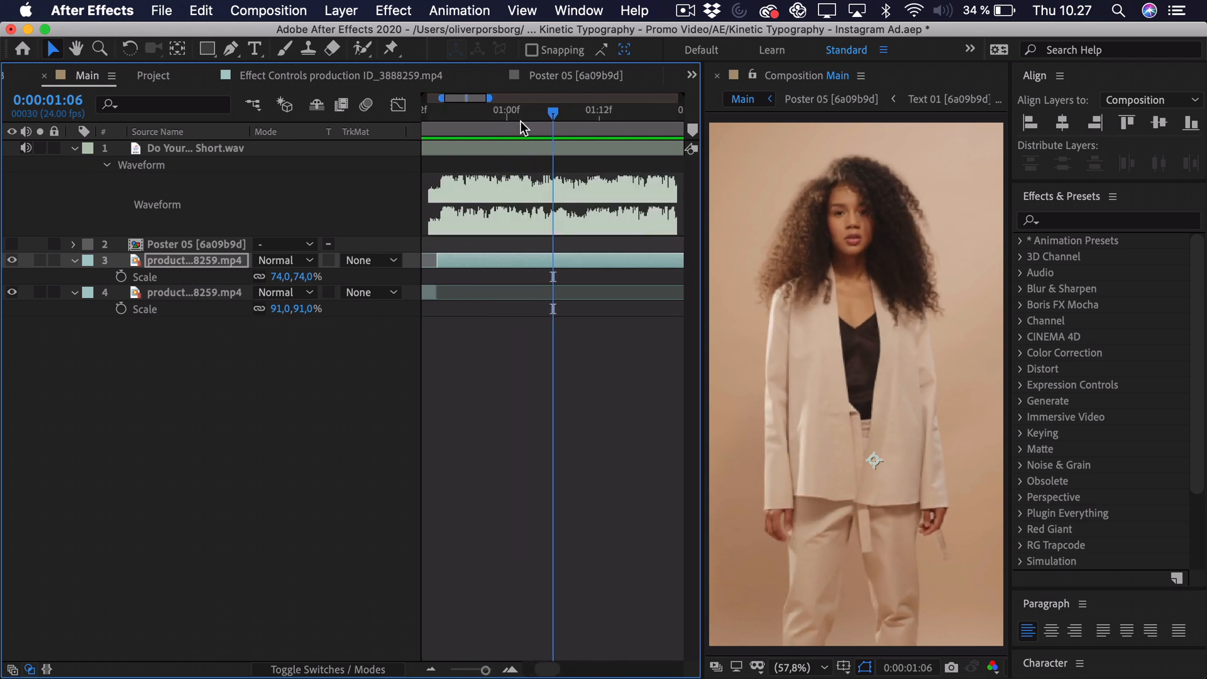
{"action": "left_click_drag", "start_coordinate": [529, 121], "coordinate": [587, 123]}
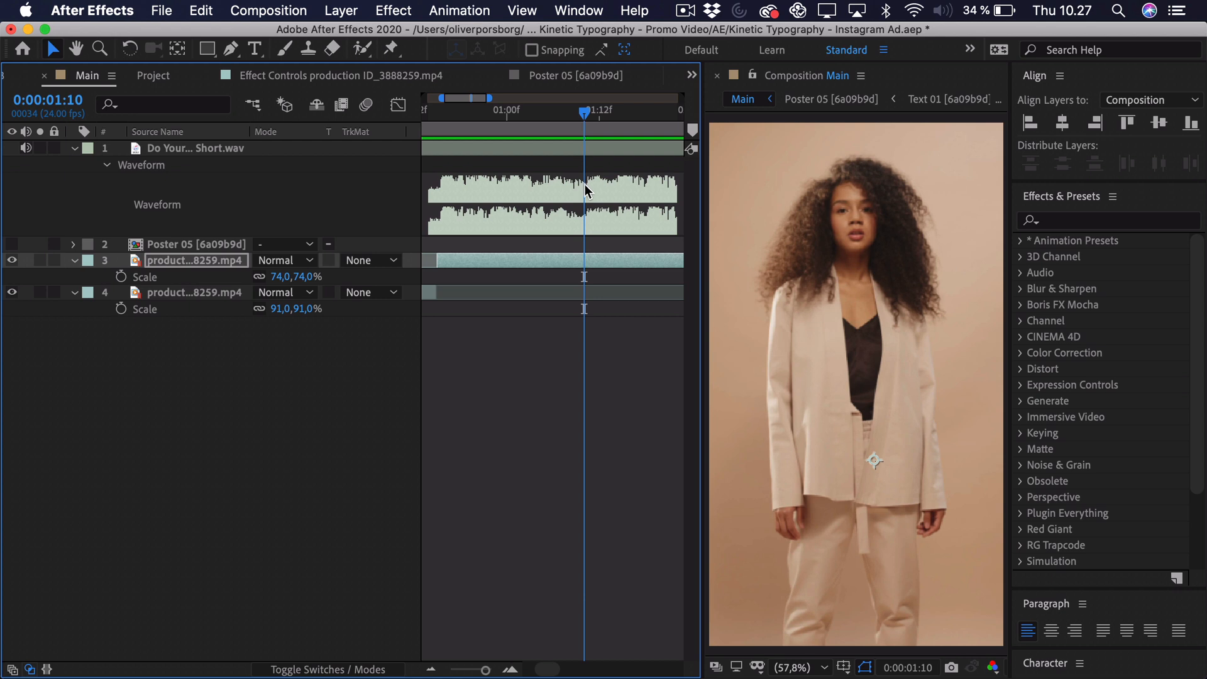
{"action": "key", "text": "space"}
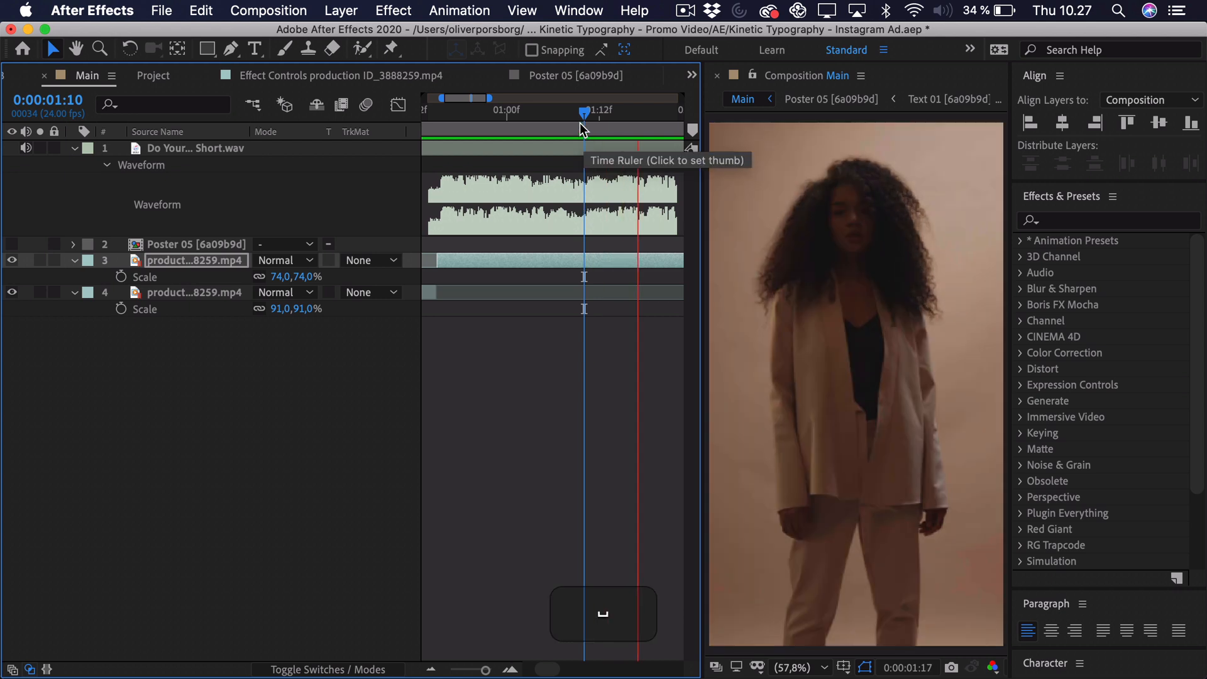
{"action": "left_click_drag", "start_coordinate": [580, 122], "coordinate": [586, 122]}
{"action": "key", "text": "period"}
{"action": "key", "text": "minus"}
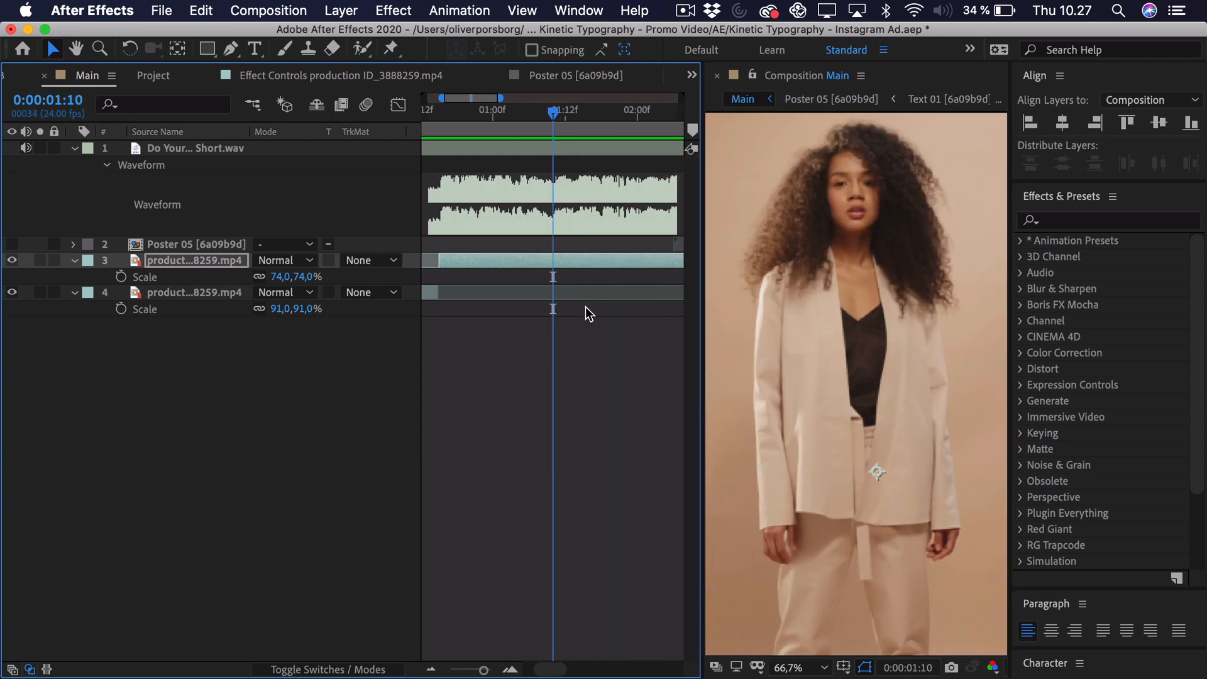
{"action": "key", "text": "shift+super+d"}
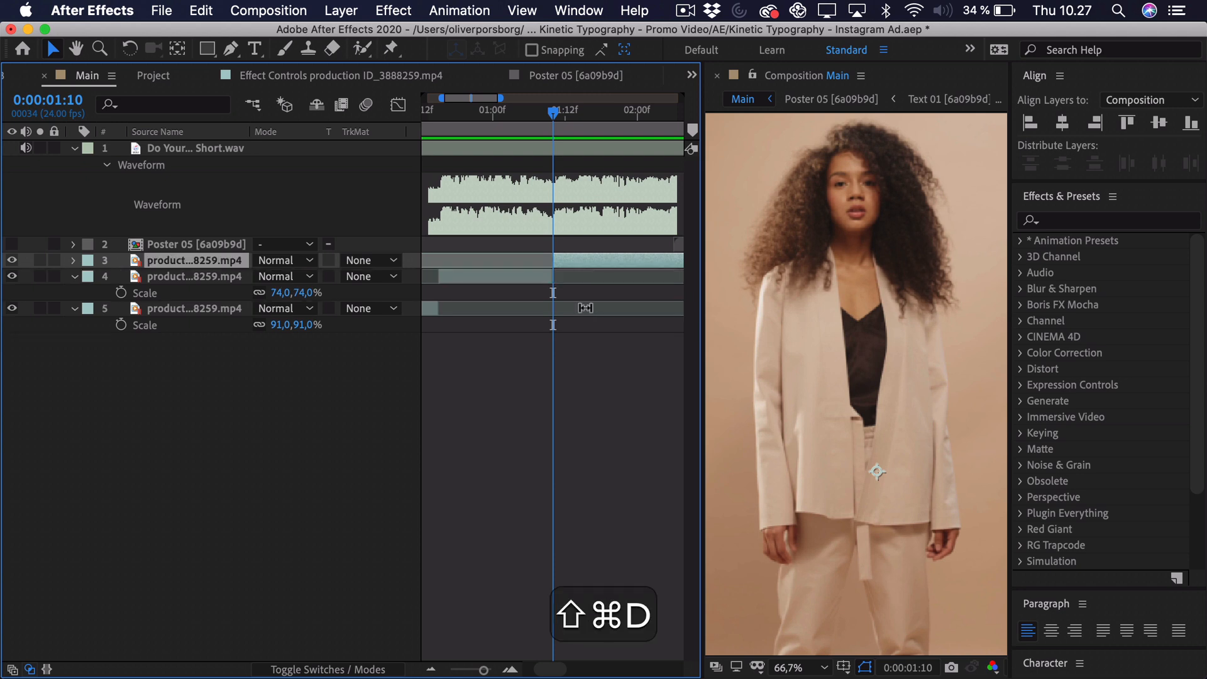
Scale the third video segment to 50% and reposition it so the model's full body fills the frame without black edges
{"action": "key", "text": "s"}
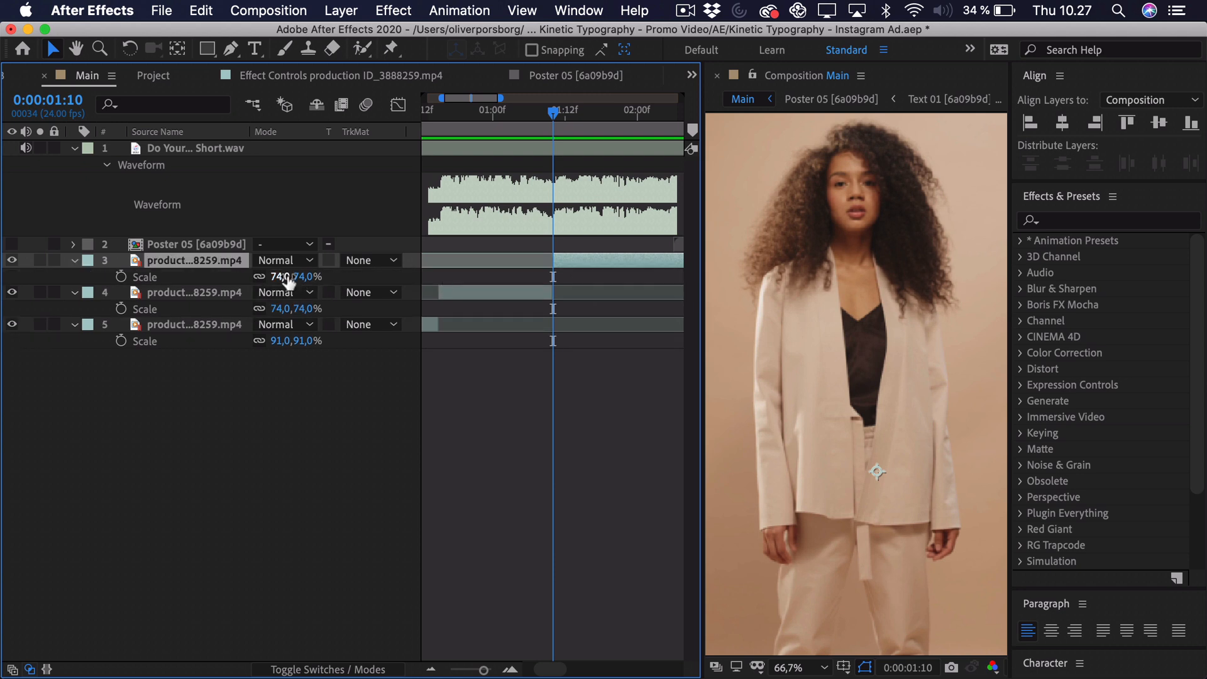
{"action": "left_click_drag", "start_coordinate": [288, 277], "coordinate": [268, 277]}
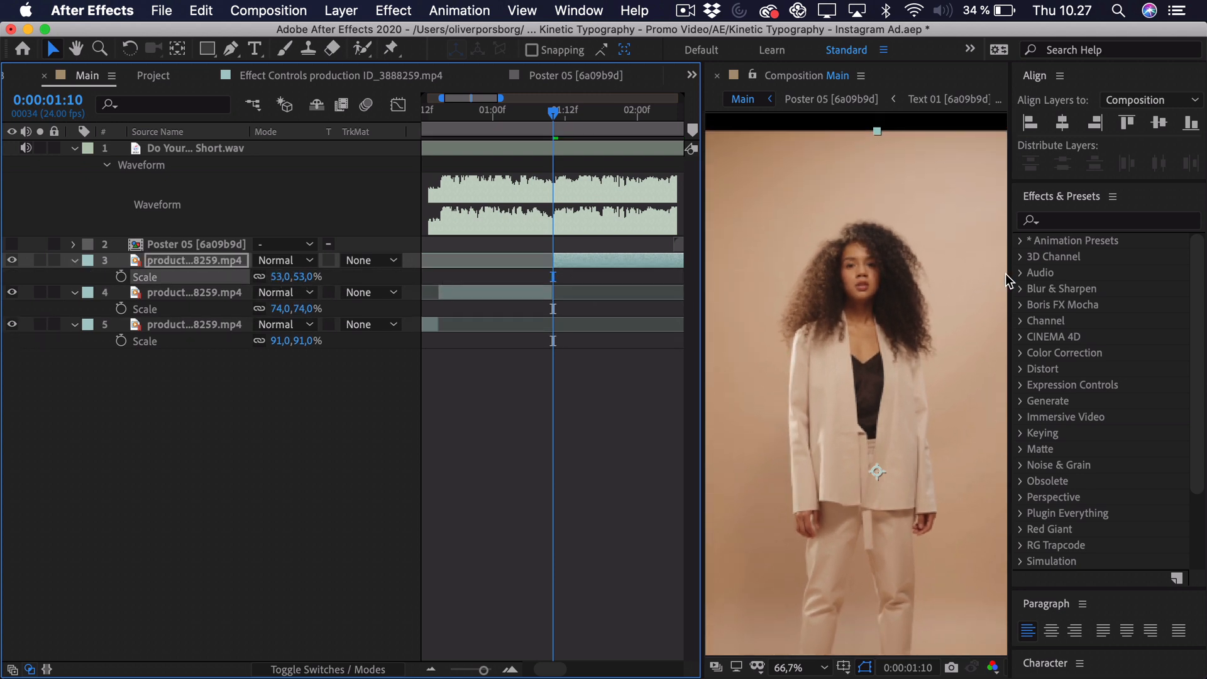
{"action": "left_click", "coordinate": [896, 310]}
{"action": "key", "text": "comma"}
{"action": "key", "text": "comma"}
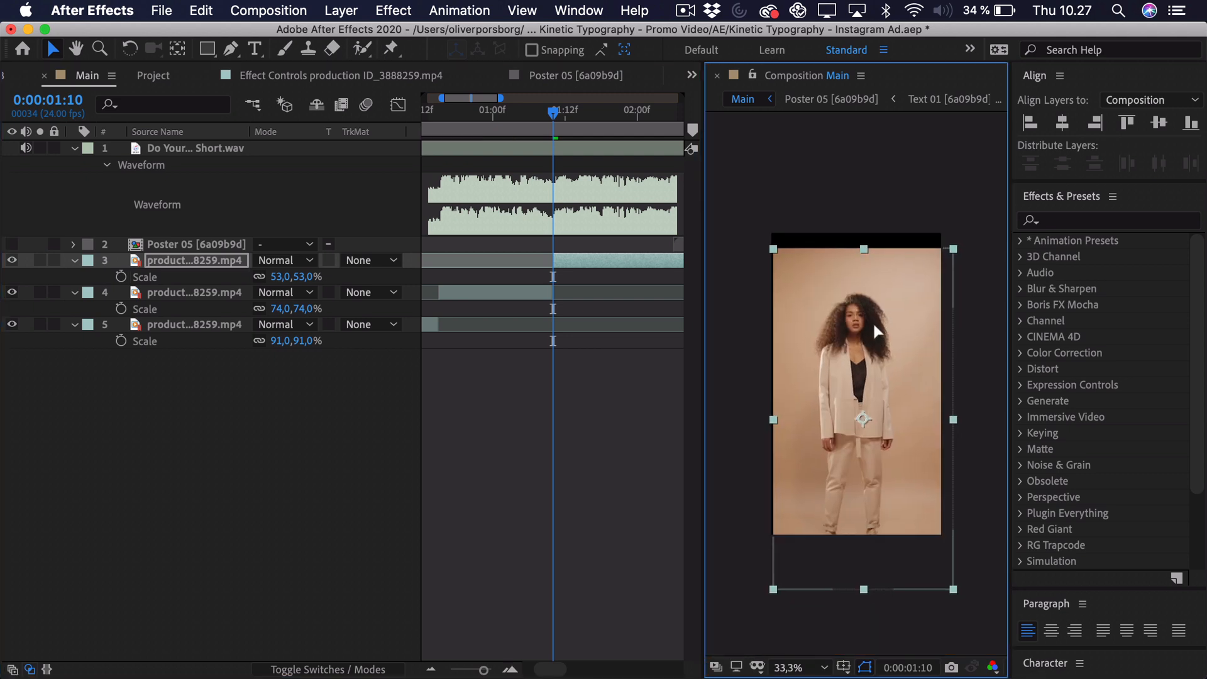
{"action": "left_click_drag", "start_coordinate": [279, 277], "coordinate": [274, 276]}
{"action": "left_click_drag", "start_coordinate": [924, 322], "coordinate": [908, 320]}
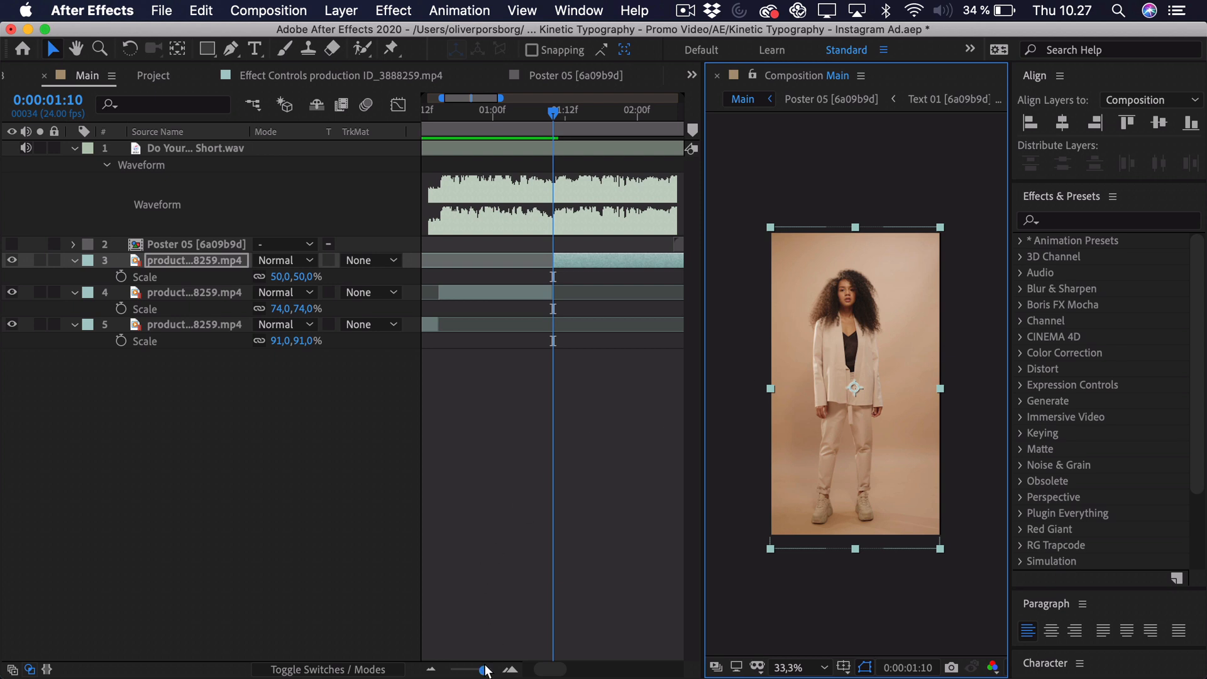
Return to the start of Main and play back the three-part zoom-out sequence with the music
{"action": "left_click_drag", "start_coordinate": [484, 669], "coordinate": [478, 669]}
{"action": "key", "text": "Home"}
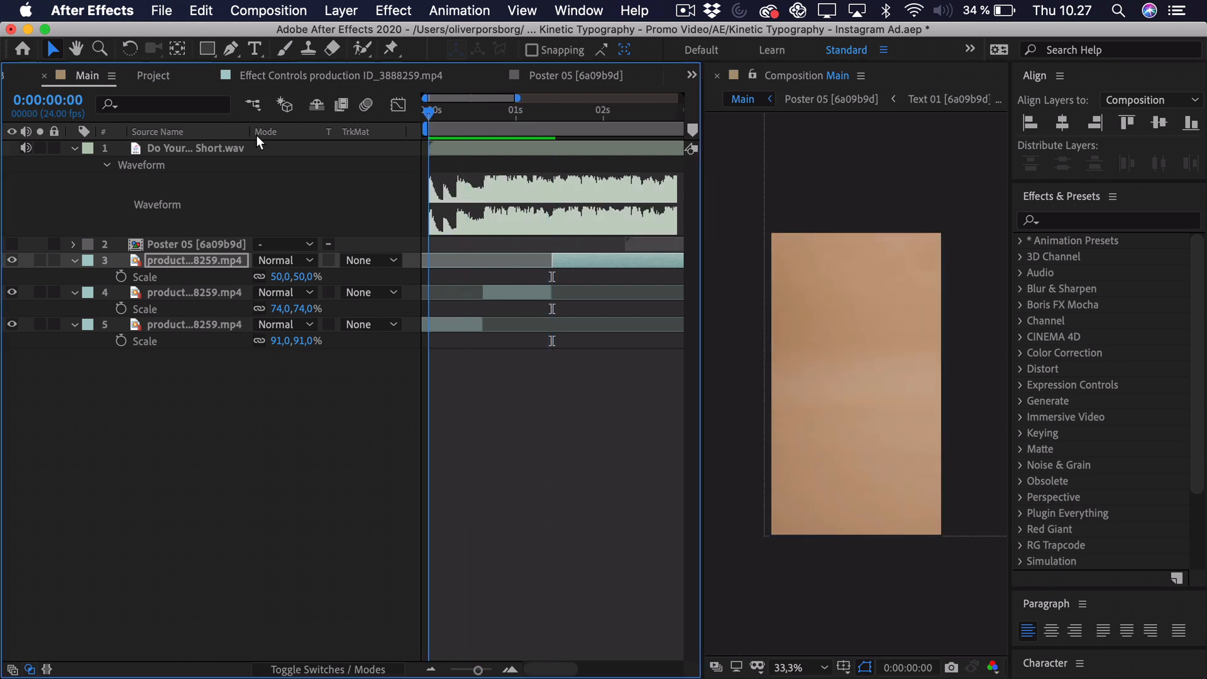
{"action": "key", "text": "space"}
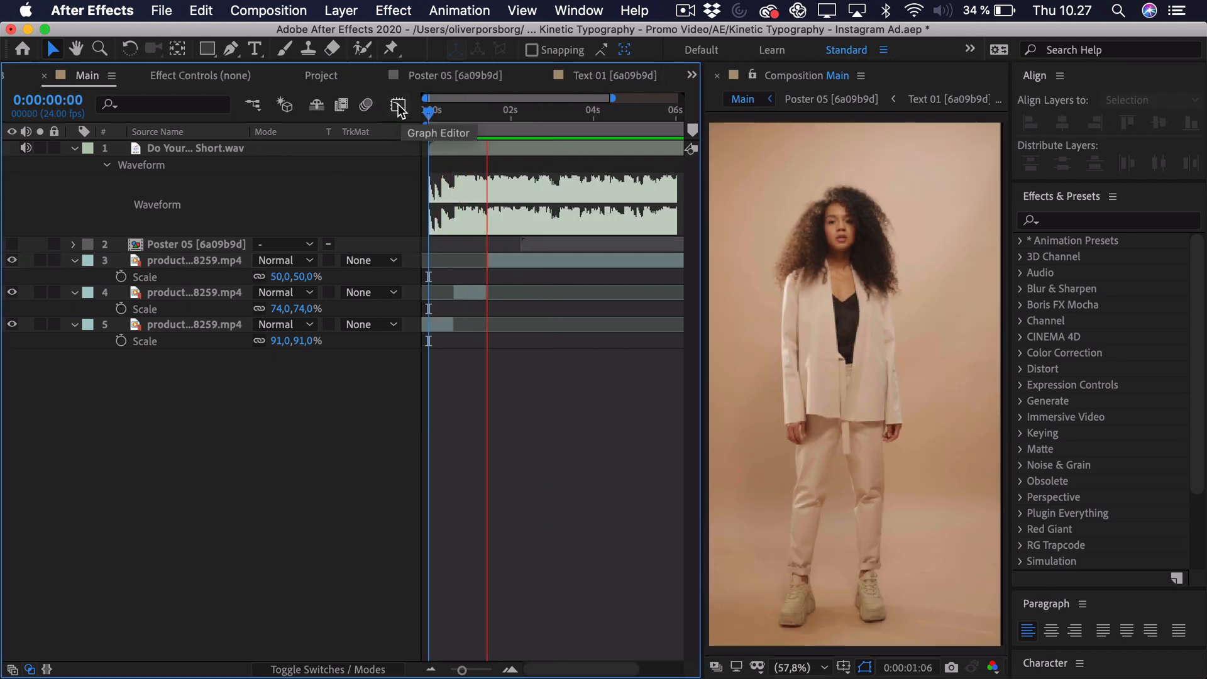
{"action": "key", "text": "space"}
Locate the next beat at 0:00:01:22 on the music waveform and split the third video segment there
{"action": "left_click_drag", "start_coordinate": [480, 124], "coordinate": [500, 130]}
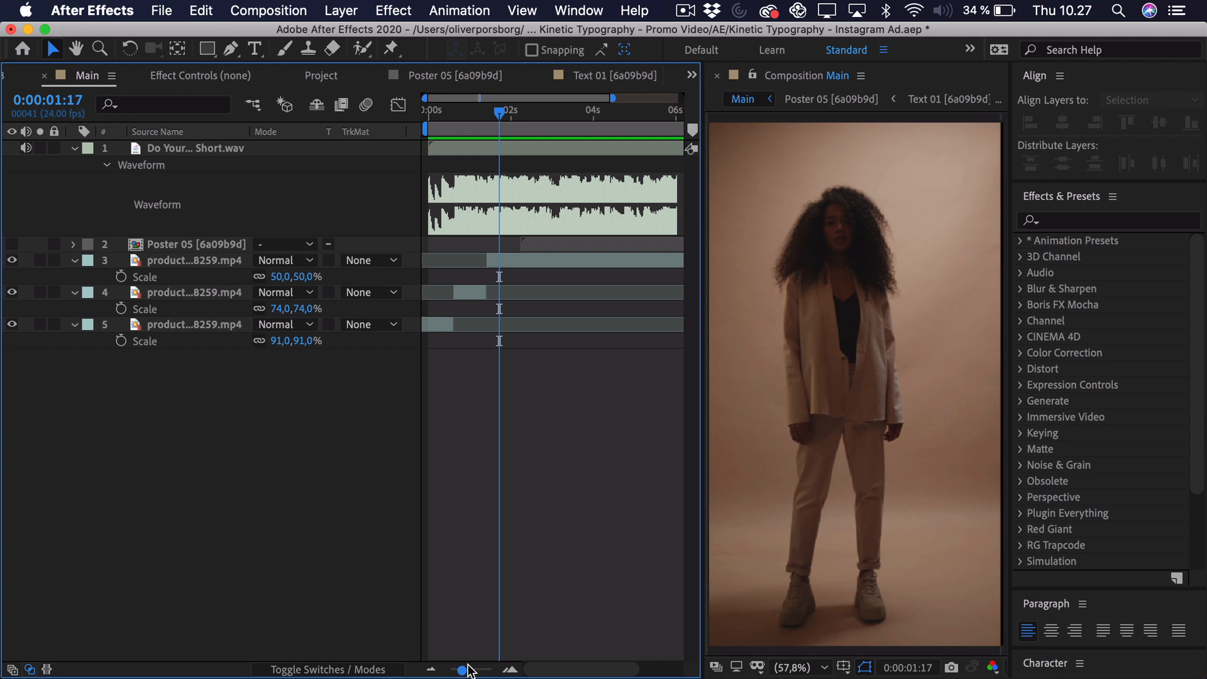
{"action": "left_click_drag", "start_coordinate": [468, 668], "coordinate": [485, 670]}
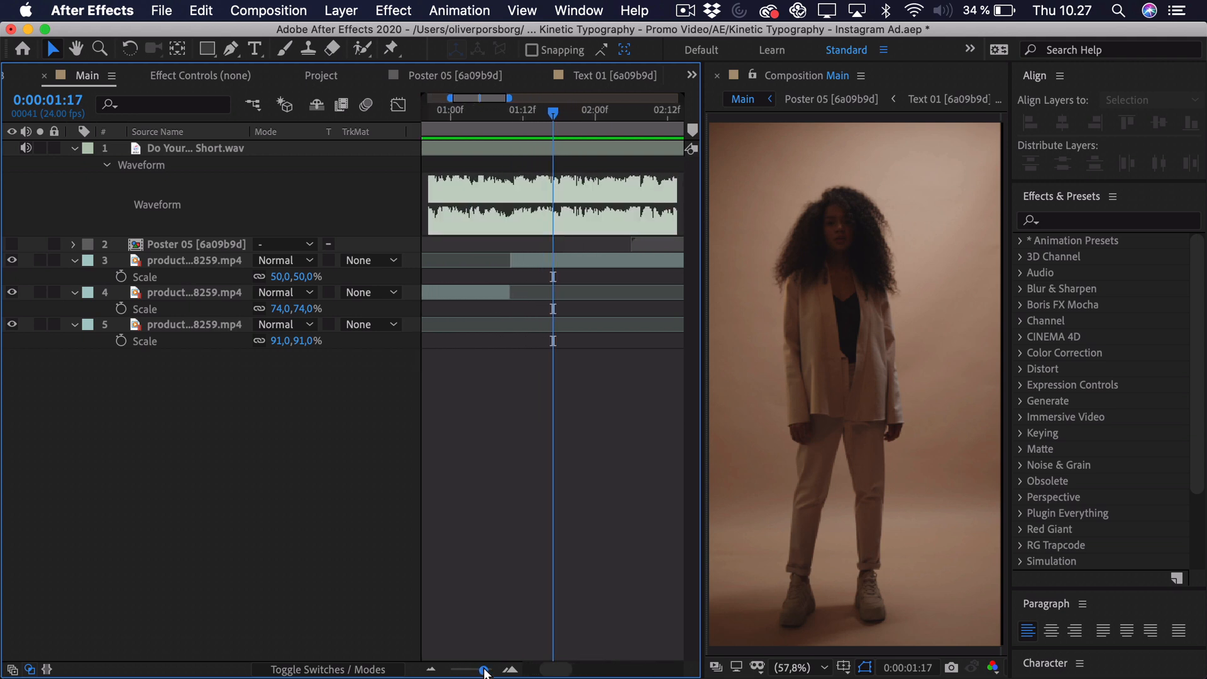
{"action": "left_click", "coordinate": [529, 113]}
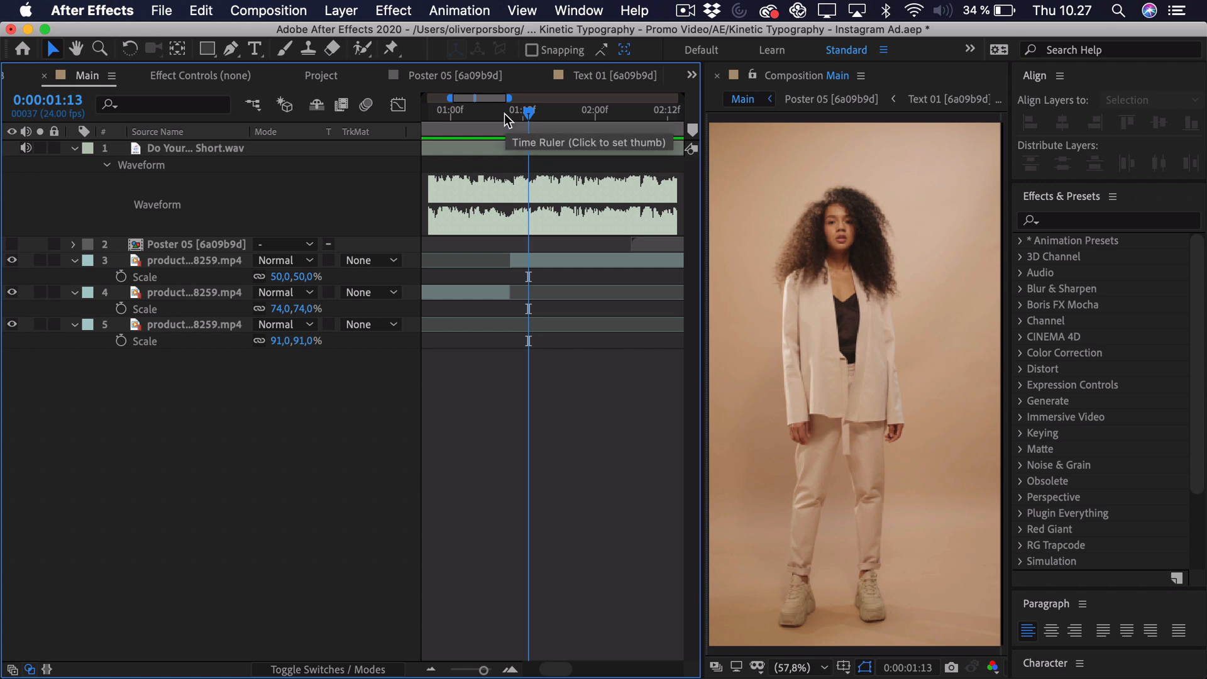
{"action": "left_click_drag", "start_coordinate": [504, 114], "coordinate": [587, 115]}
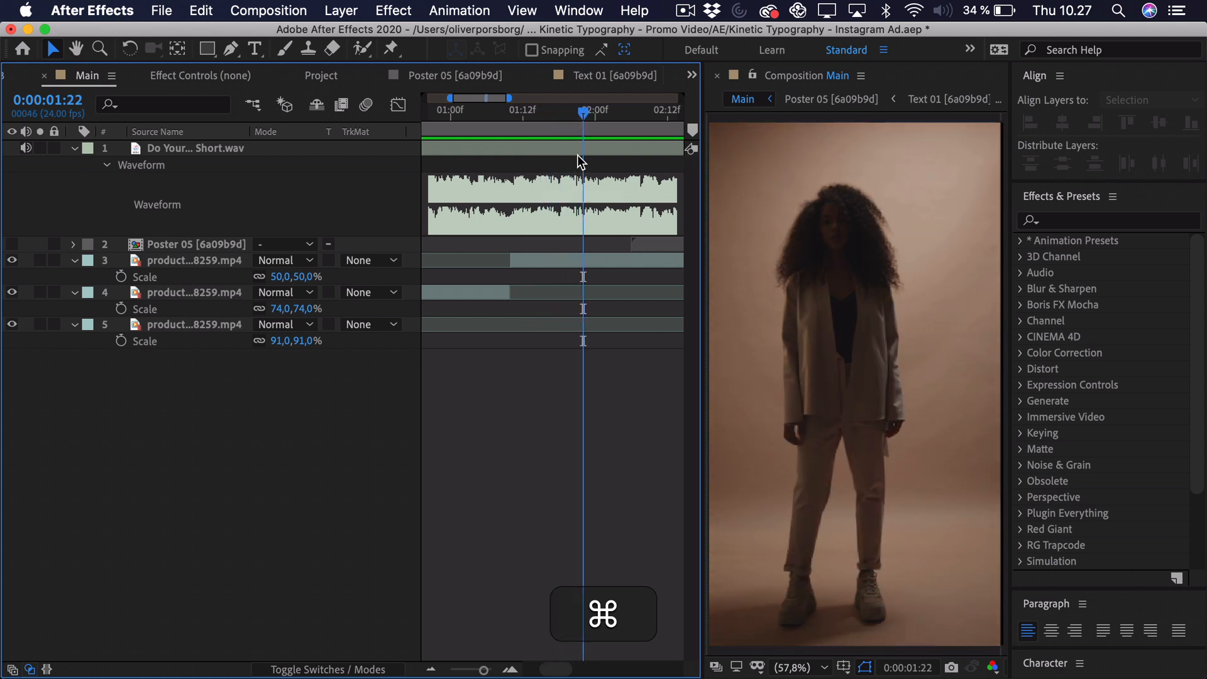
{"action": "left_click", "coordinate": [582, 256]}
{"action": "key", "text": "shift+super+d"}
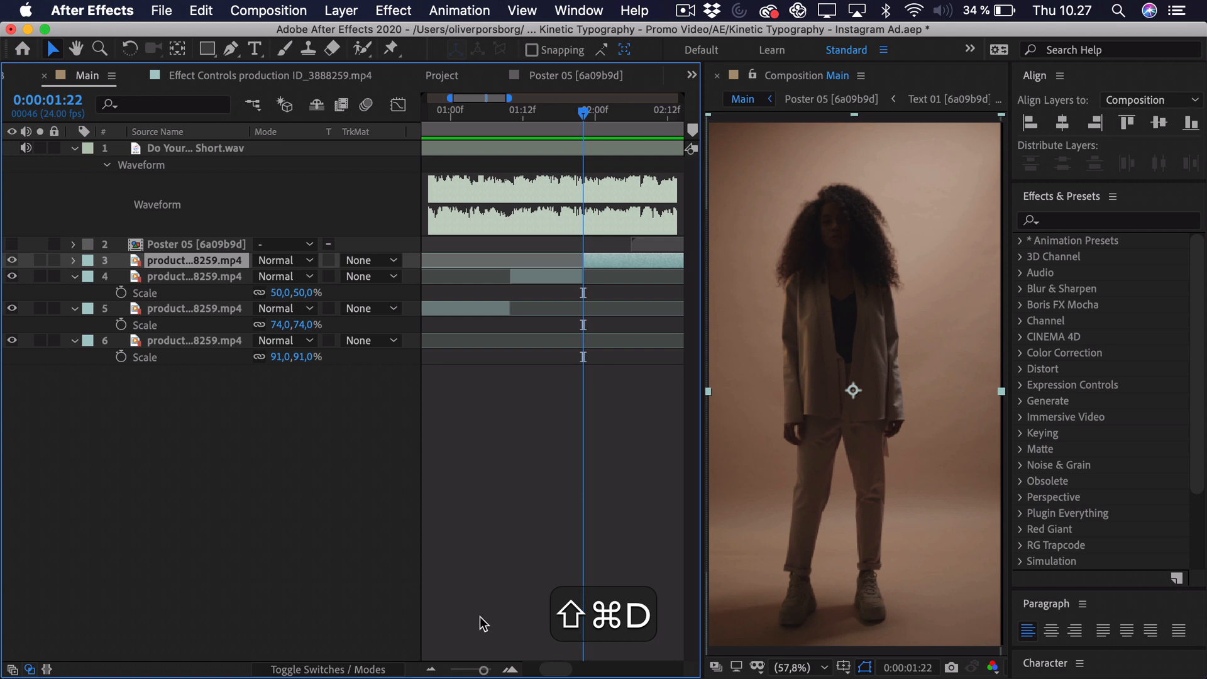
Scale the new fourth video segment to 79% and reposition it to frame the model's legs and shoes
{"action": "left_click_drag", "start_coordinate": [484, 671], "coordinate": [472, 671]}
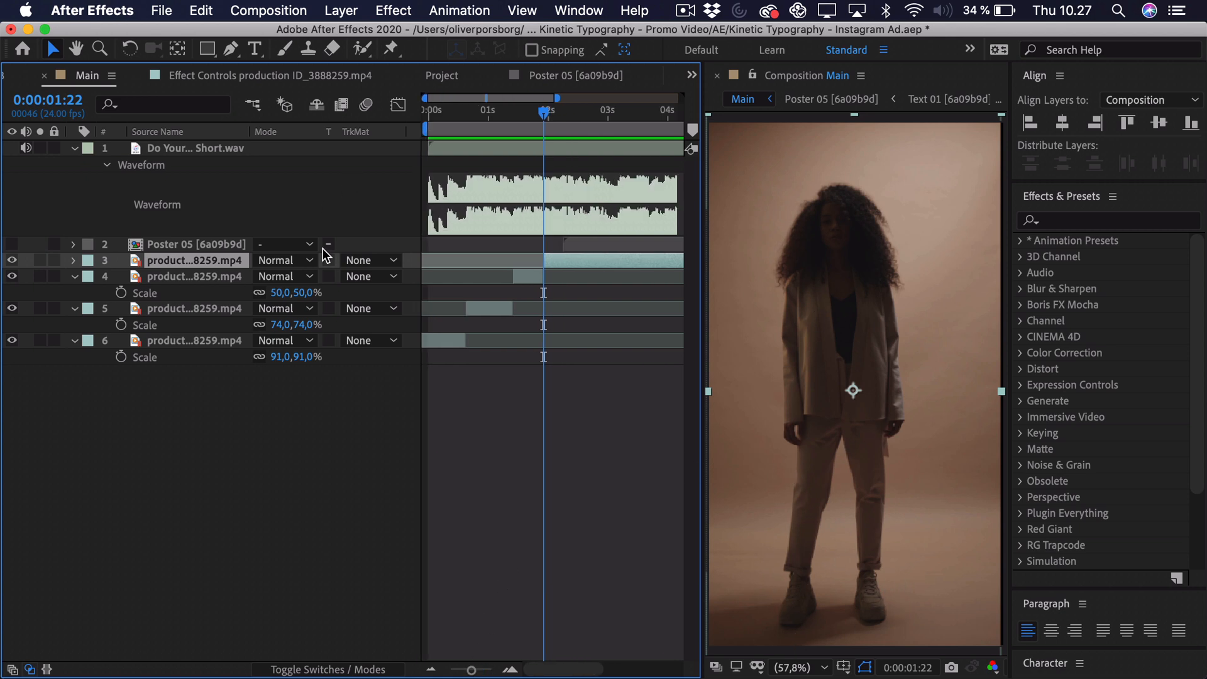
{"action": "key", "text": "s"}
{"action": "left_click_drag", "start_coordinate": [279, 276], "coordinate": [306, 277]}
{"action": "left_click_drag", "start_coordinate": [842, 522], "coordinate": [880, 346]}
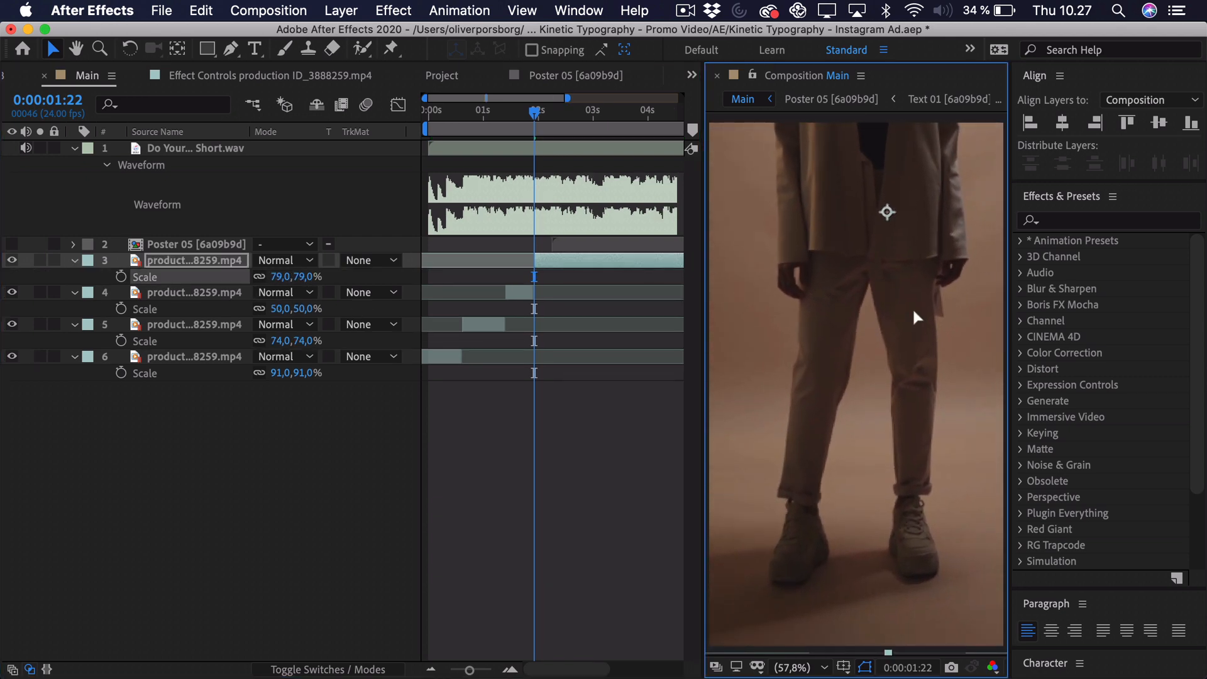
{"action": "left_click_drag", "start_coordinate": [916, 317], "coordinate": [917, 318]}
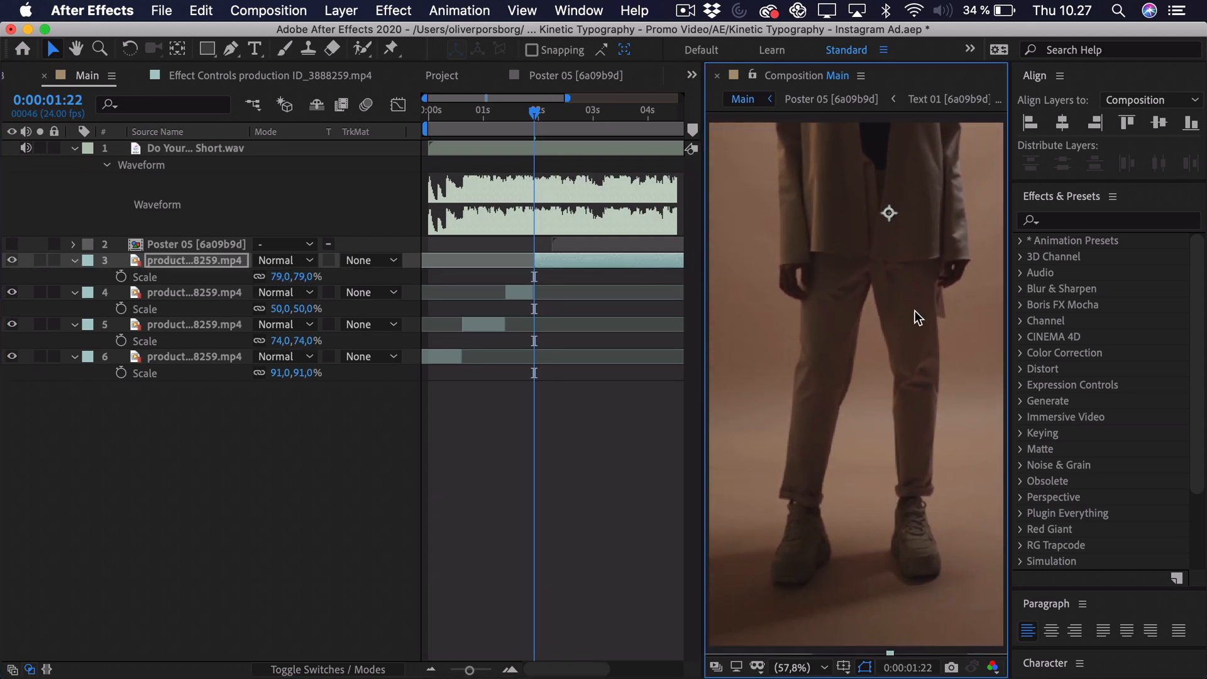
Play Main from the start to check the new leg close-up against the music
{"action": "left_click", "coordinate": [430, 112]}
{"action": "key", "text": "space"}
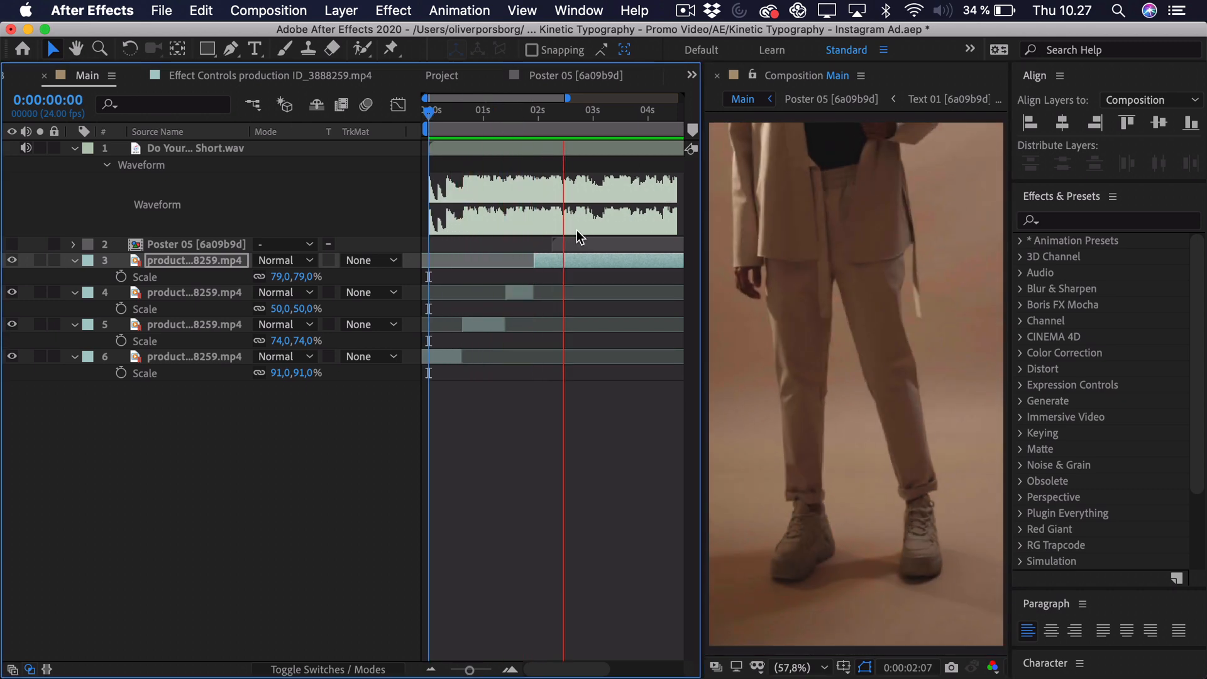
{"action": "key", "text": "space"}
Move the cut between the third and fourth video segments slightly earlier, to 0:00:01:20, by trimming both layers
{"action": "left_click_drag", "start_coordinate": [469, 671], "coordinate": [480, 671]}
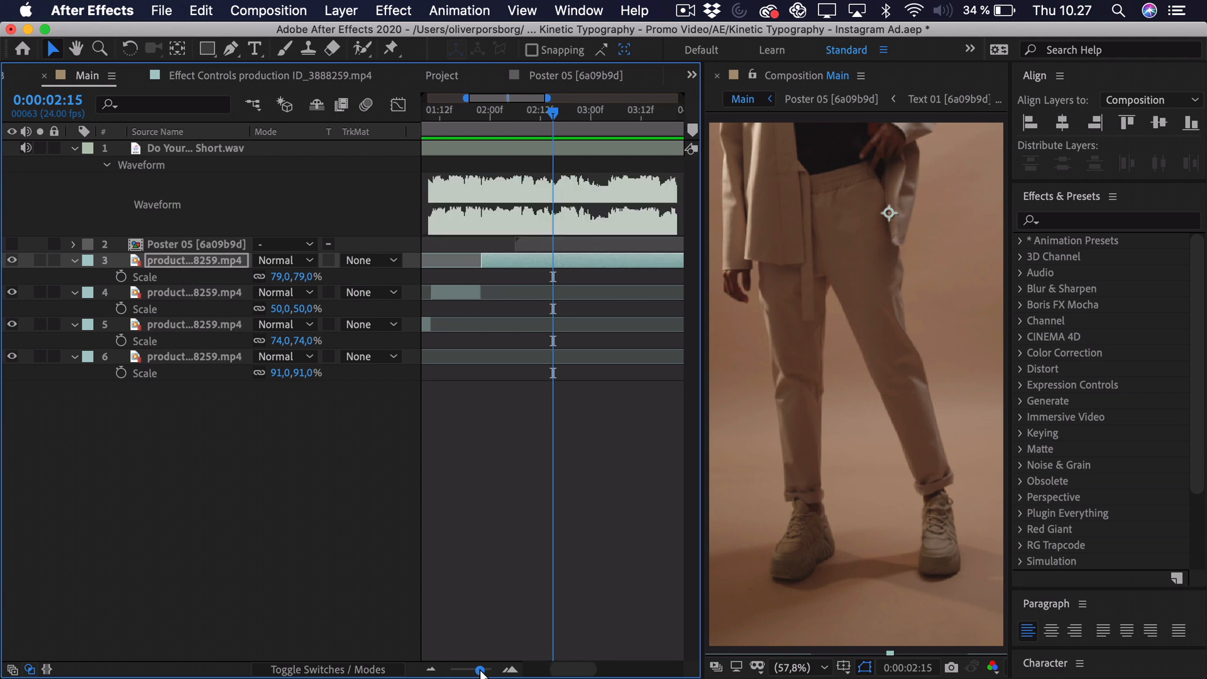
{"action": "mouse_move", "coordinate": [490, 111]}
{"action": "left_mouse_down"}
{"action": "mouse_move", "coordinate": [579, 115]}
{"action": "mouse_move", "coordinate": [495, 120]}
{"action": "left_mouse_up"}
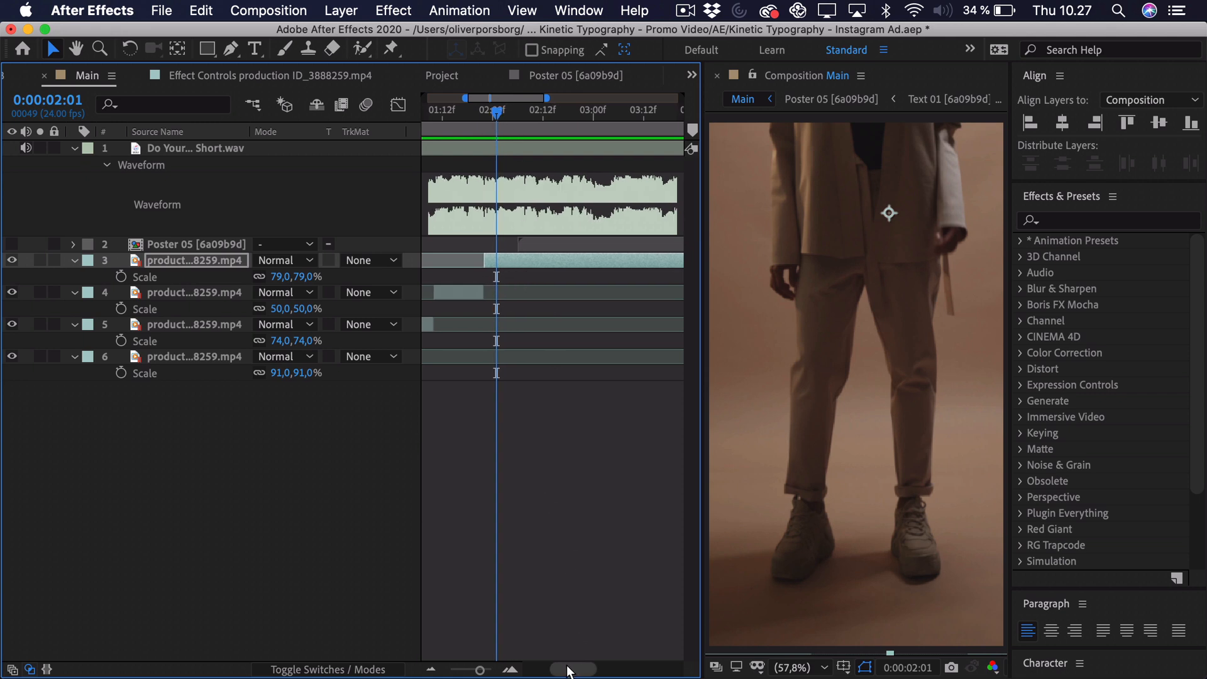
{"action": "scroll", "coordinate": [541, 276], "scroll_direction": "left", "scroll_amount": 3}
{"action": "left_click_drag", "start_coordinate": [533, 293], "coordinate": [525, 293]}
{"action": "left_click", "coordinate": [530, 264]}
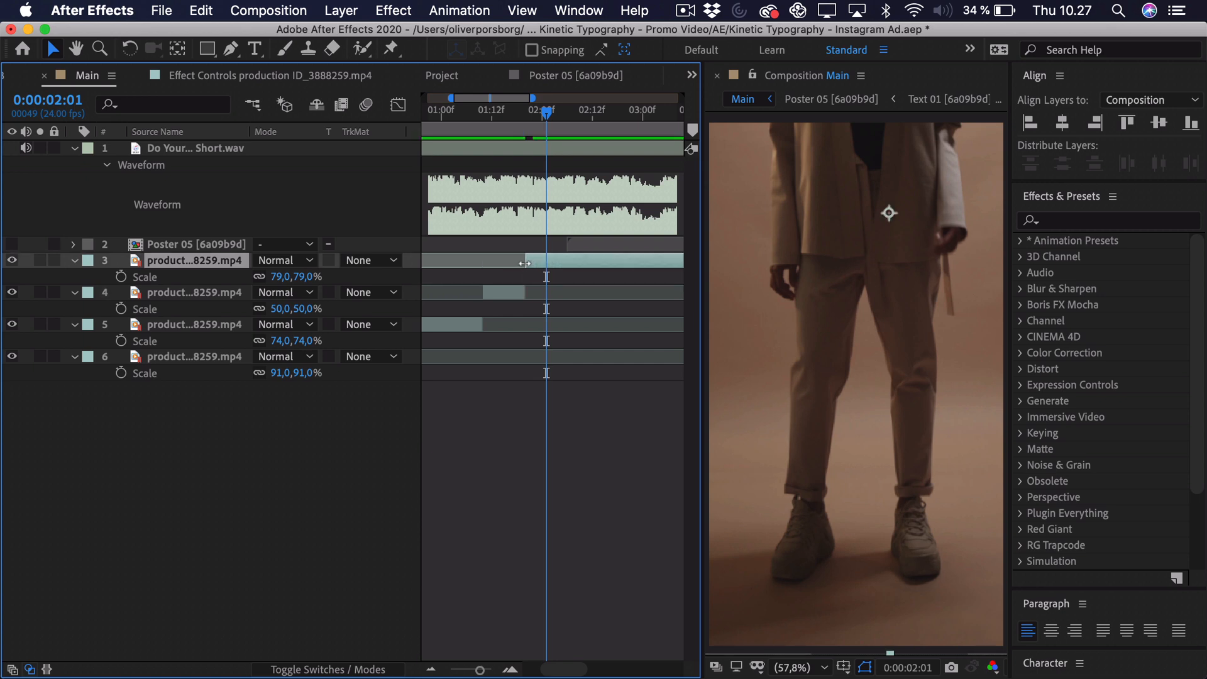
Shift the fourth video segment earlier so it opens on a later pose, and trim its start to 0:00:01:20
{"action": "left_click_drag", "start_coordinate": [512, 112], "coordinate": [527, 117]}
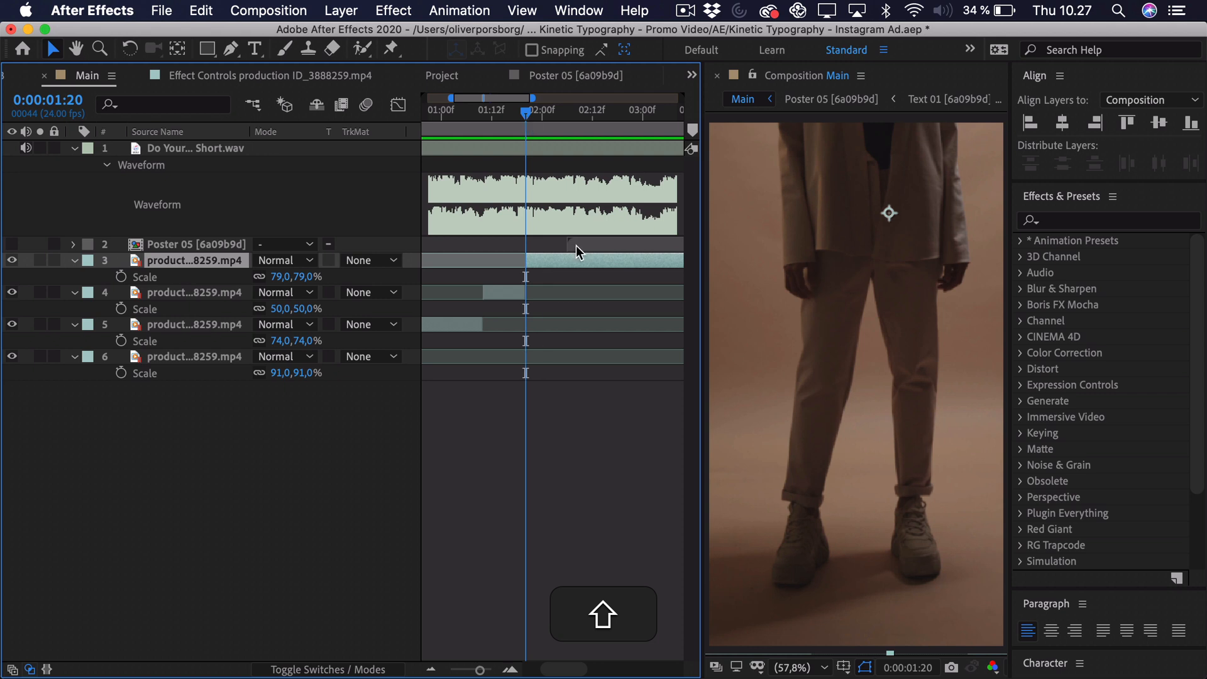
{"action": "left_click_drag", "start_coordinate": [593, 257], "coordinate": [560, 264]}
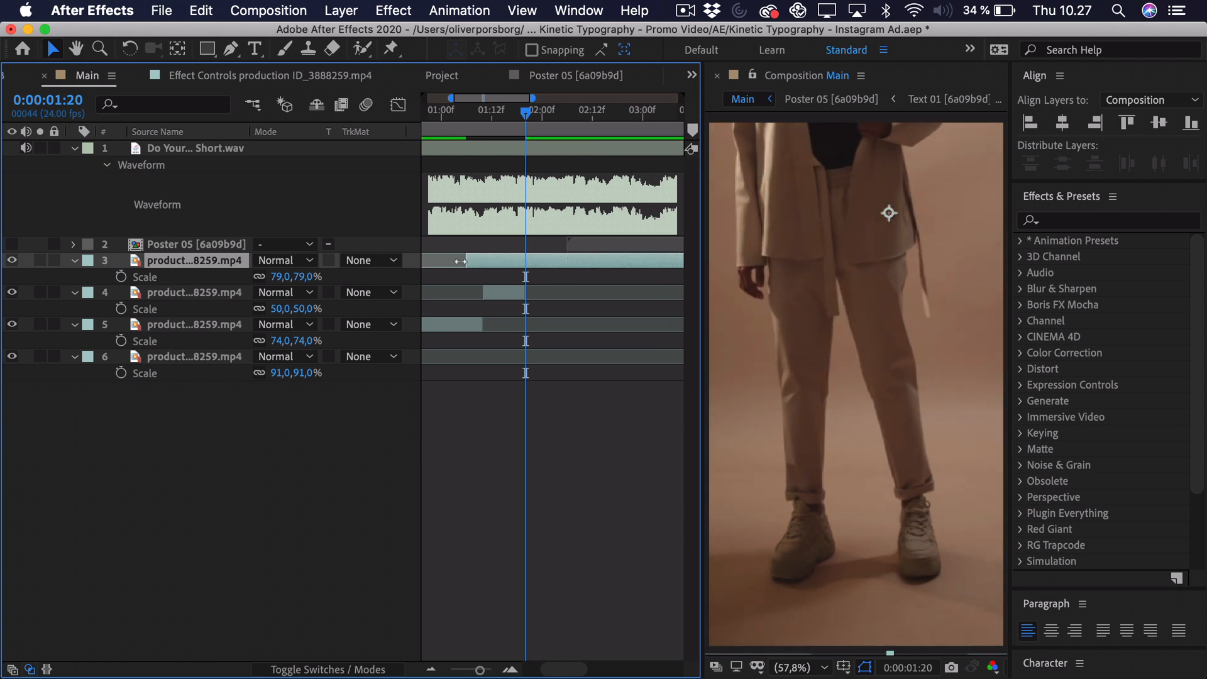
{"action": "left_click_drag", "start_coordinate": [461, 261], "coordinate": [519, 264]}
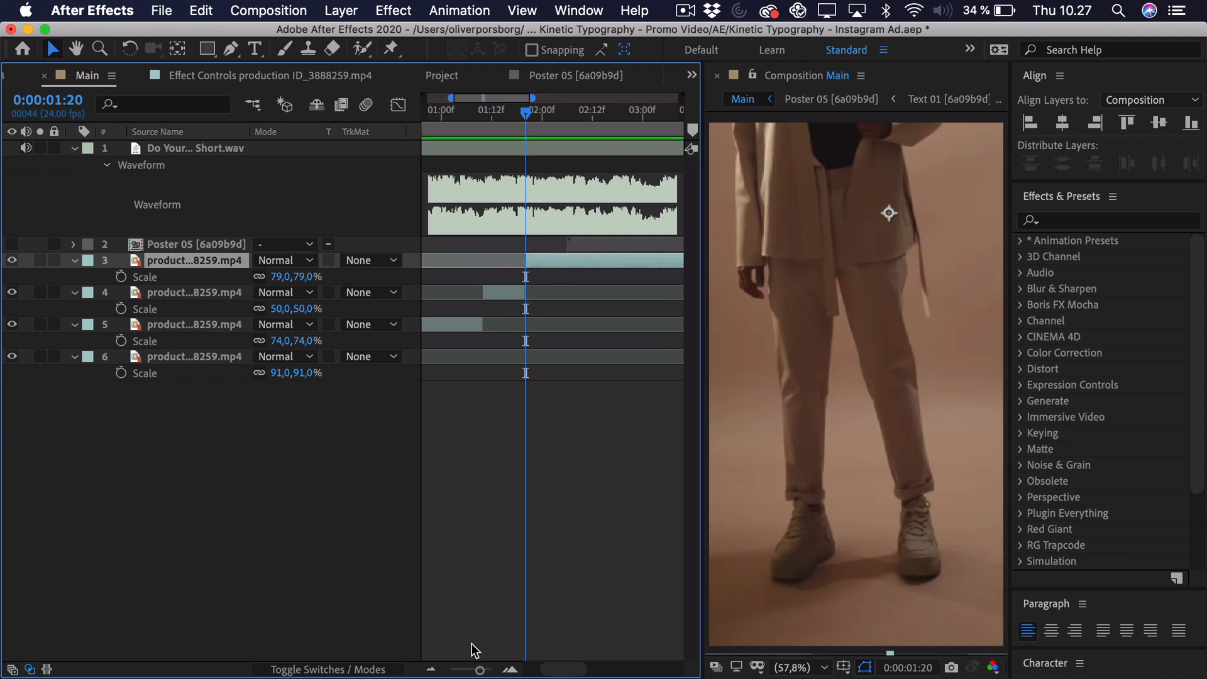
Play Main from the start again to check the adjusted fourth segment against the beat
{"action": "left_click_drag", "start_coordinate": [475, 673], "coordinate": [473, 670]}
{"action": "left_click", "coordinate": [523, 110]}
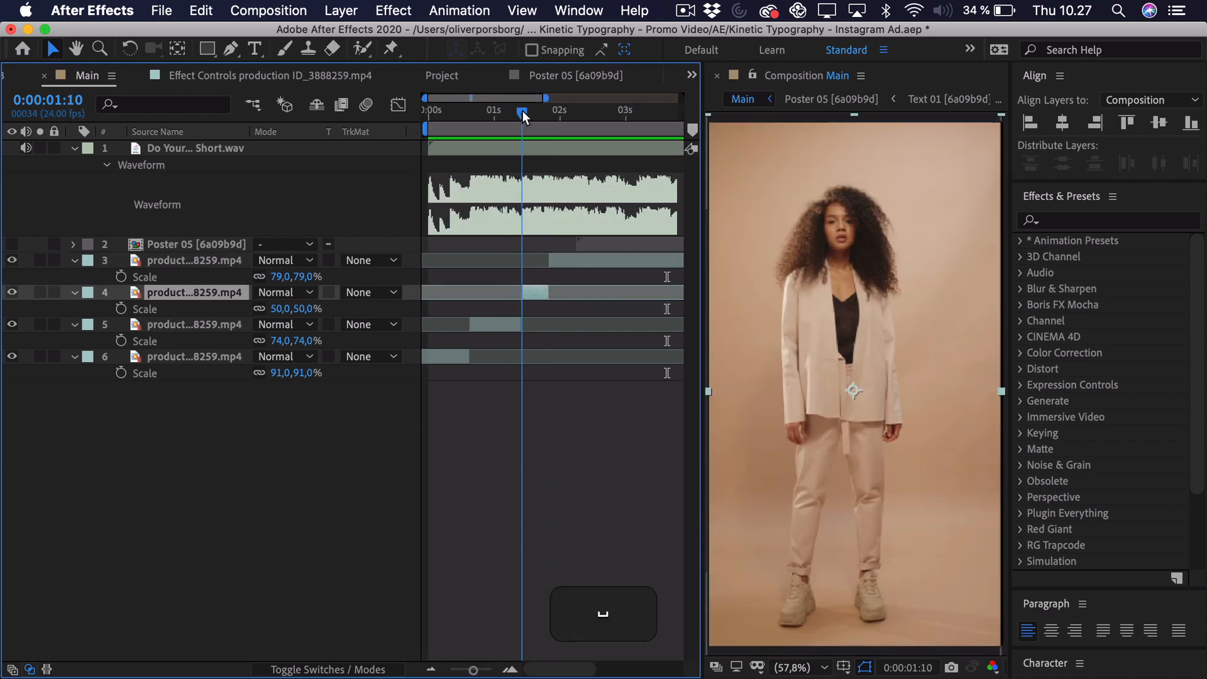
{"action": "key", "text": "space"}
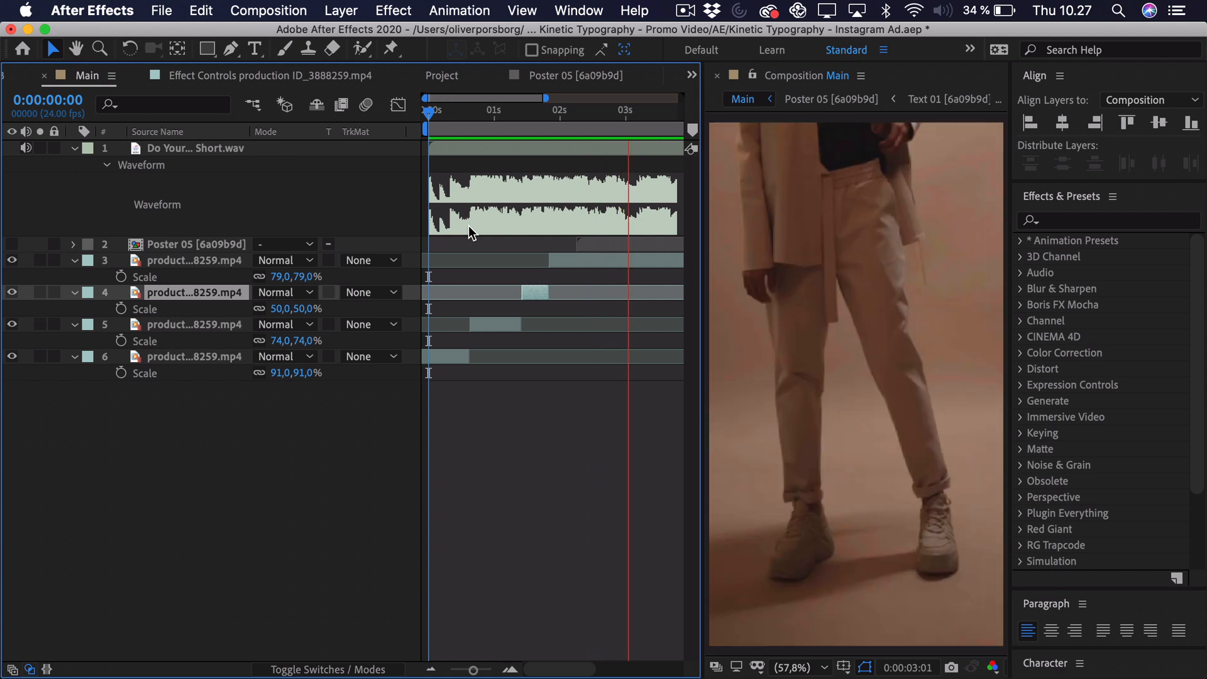
{"action": "key", "text": "space"}
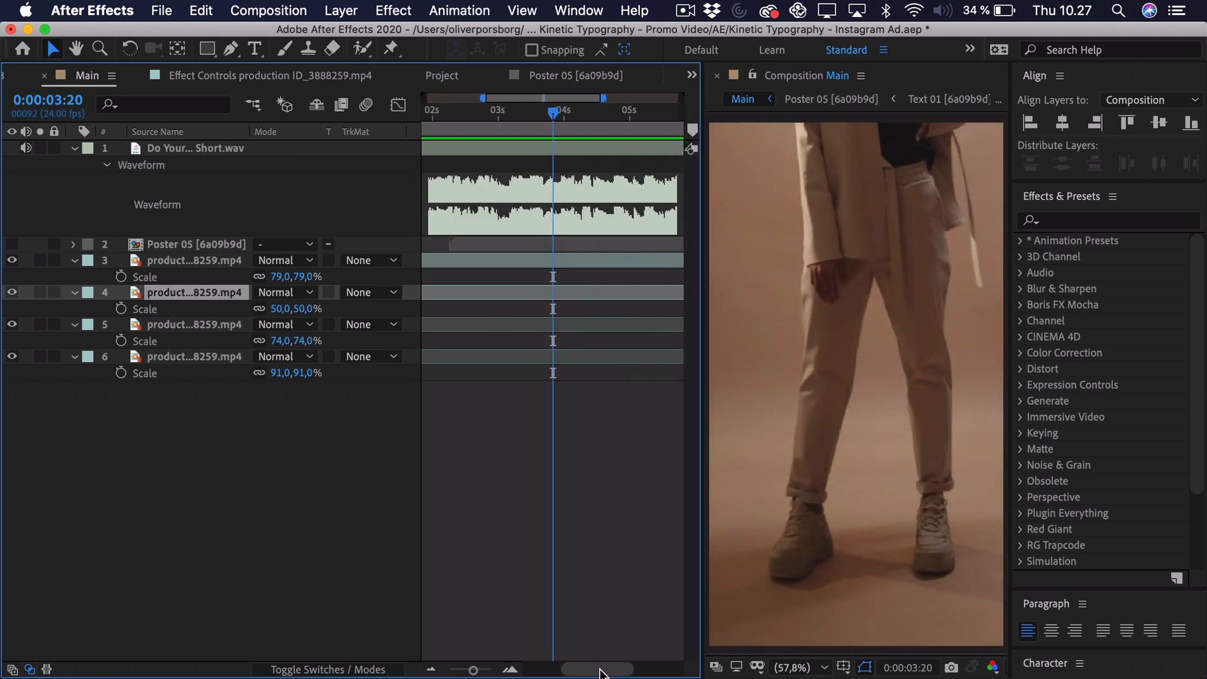
Find the next beat at 0:00:03:04 using the waveform and playback, and split the fourth video segment there
{"action": "scroll", "coordinate": [590, 670], "scroll_direction": "left", "scroll_amount": 3}
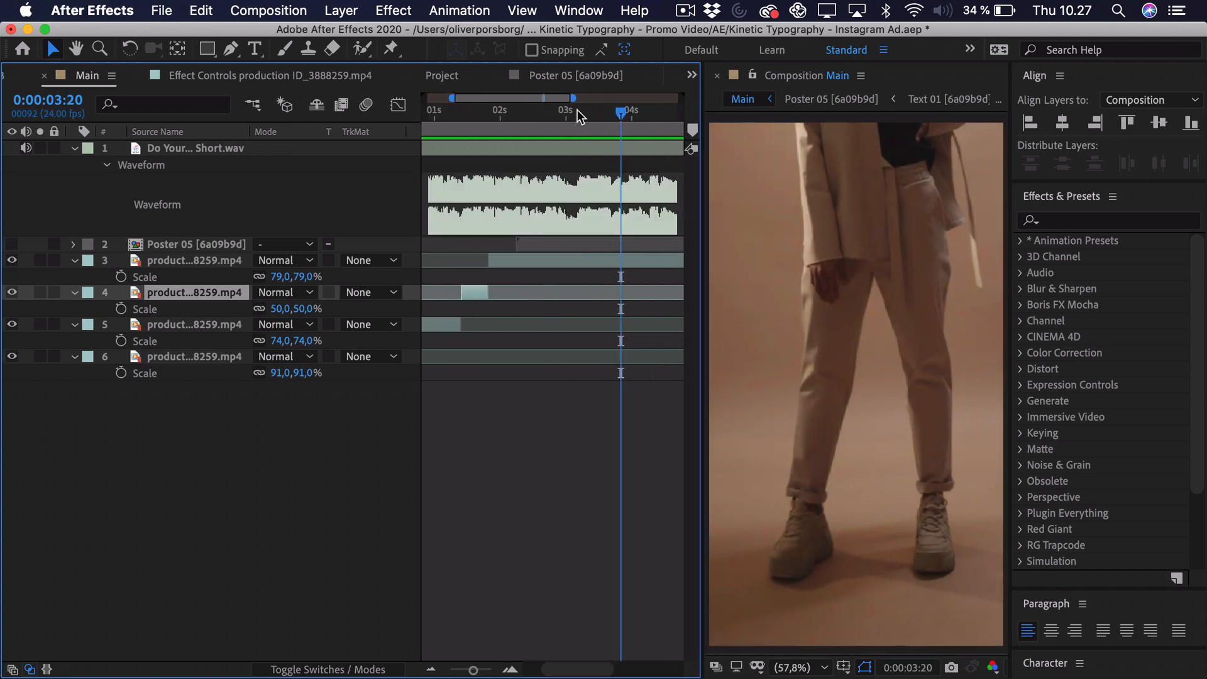
{"action": "mouse_move", "coordinate": [583, 111]}
{"action": "left_mouse_down"}
{"action": "mouse_move", "coordinate": [538, 118]}
{"action": "mouse_move", "coordinate": [577, 114]}
{"action": "left_mouse_up"}
{"action": "key", "text": "space"}
{"action": "key", "text": "space"}
{"action": "left_click", "coordinate": [575, 115]}
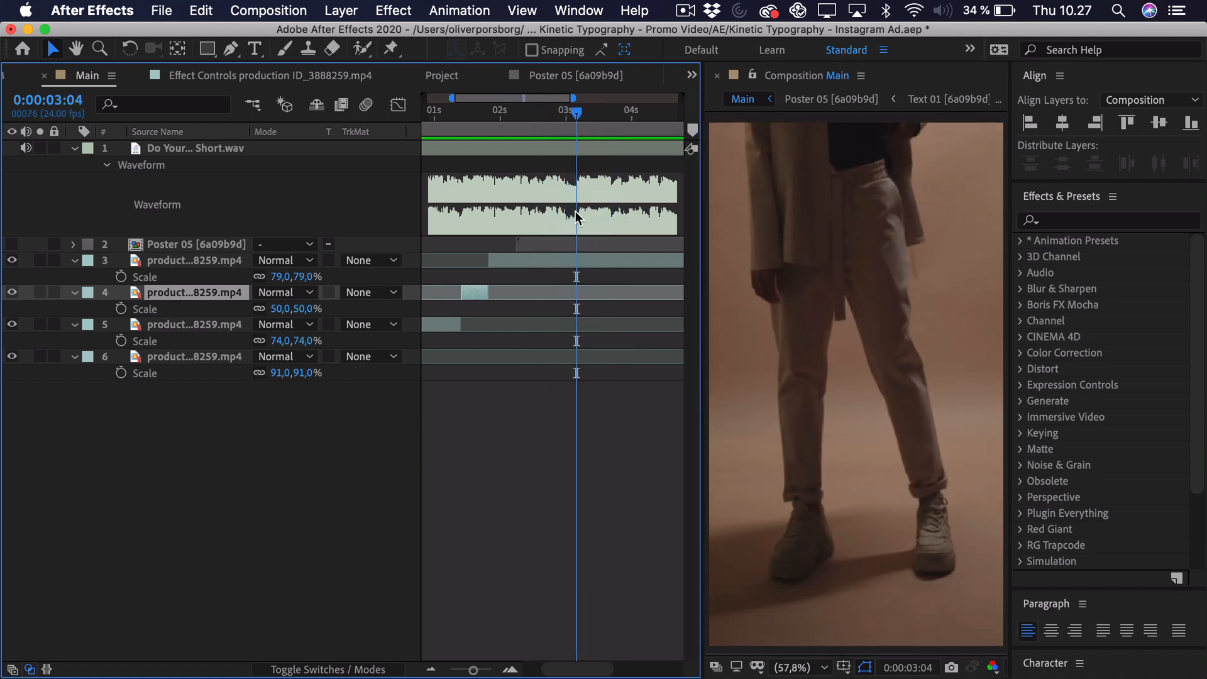
{"action": "left_click", "coordinate": [485, 671]}
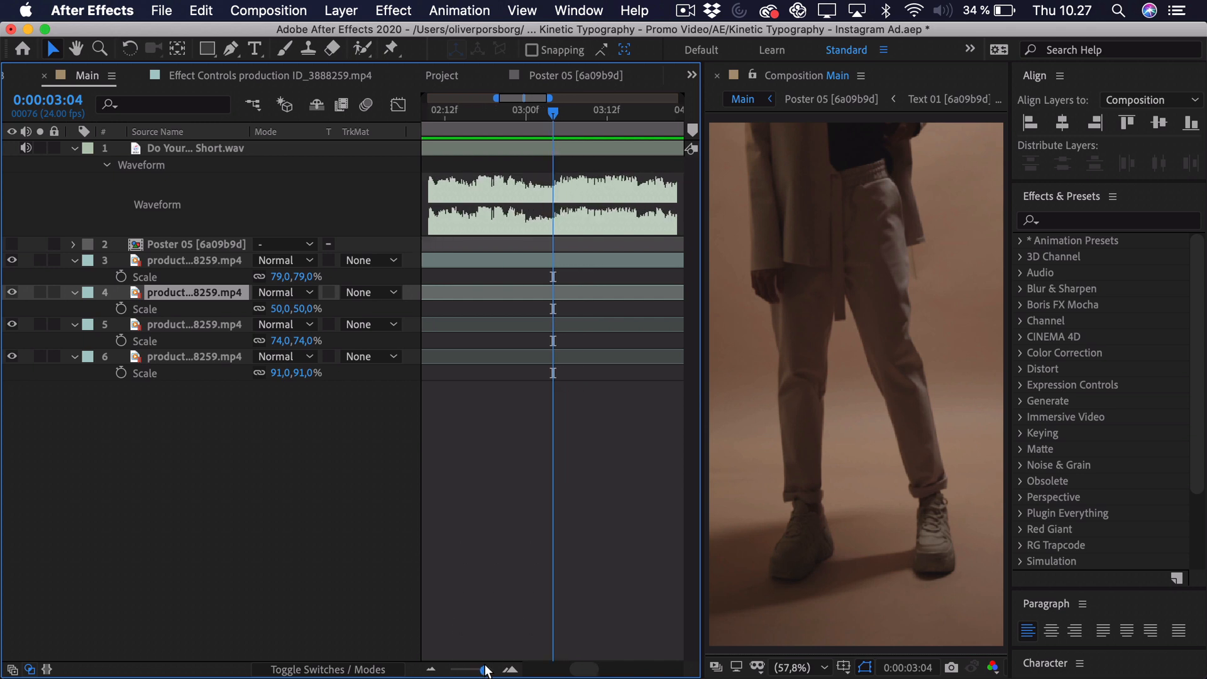
{"action": "left_click", "coordinate": [555, 261]}
{"action": "key", "text": "super+shift+d"}
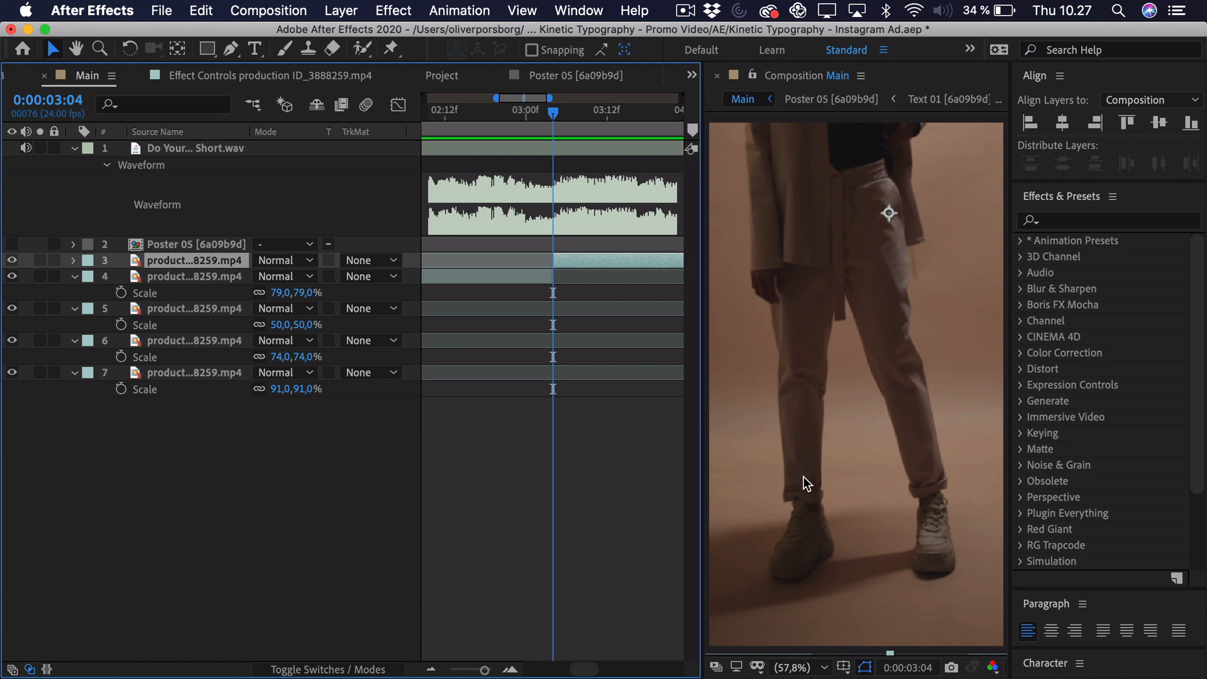
Scale the fifth video segment to 77% and reposition it to frame the model's head and upper body
{"action": "key", "text": "s"}
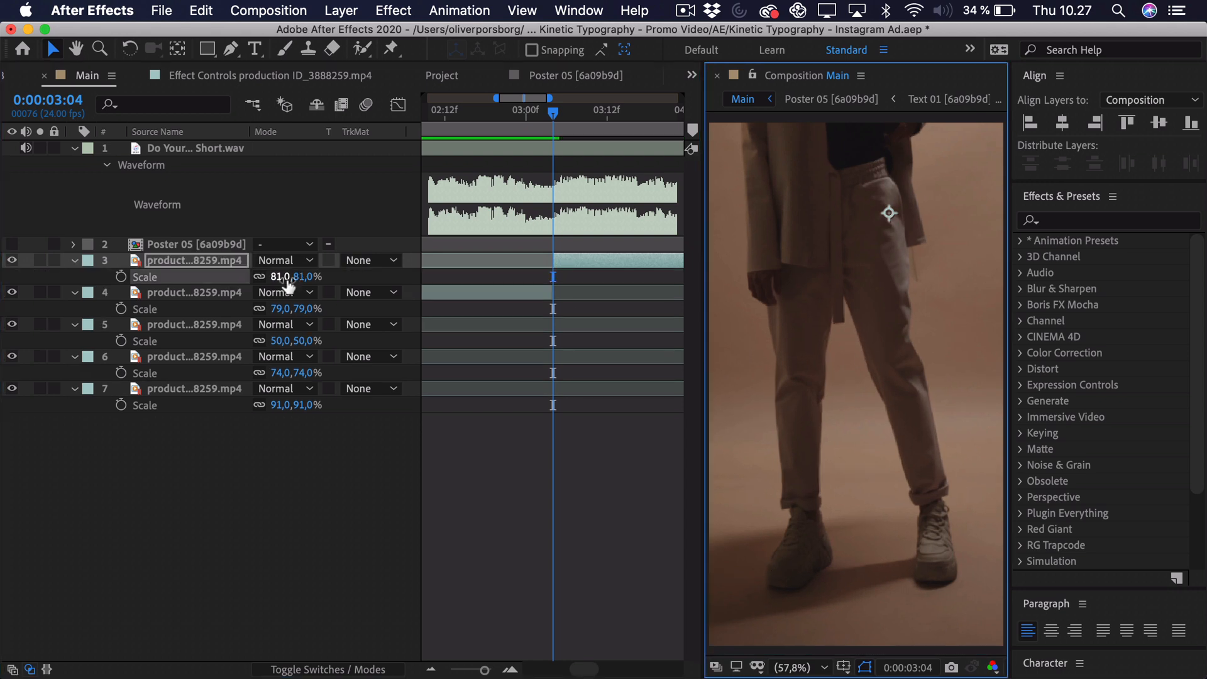
{"action": "left_click_drag", "start_coordinate": [286, 285], "coordinate": [279, 285]}
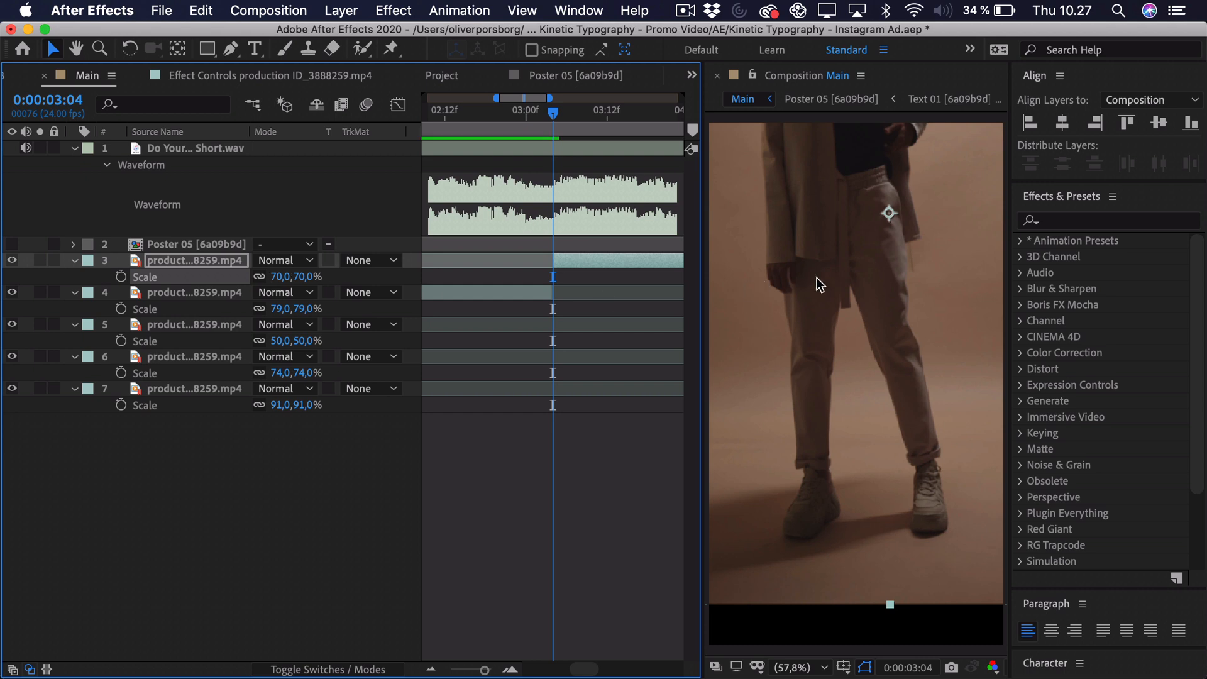
{"action": "left_click_drag", "start_coordinate": [784, 314], "coordinate": [859, 361]}
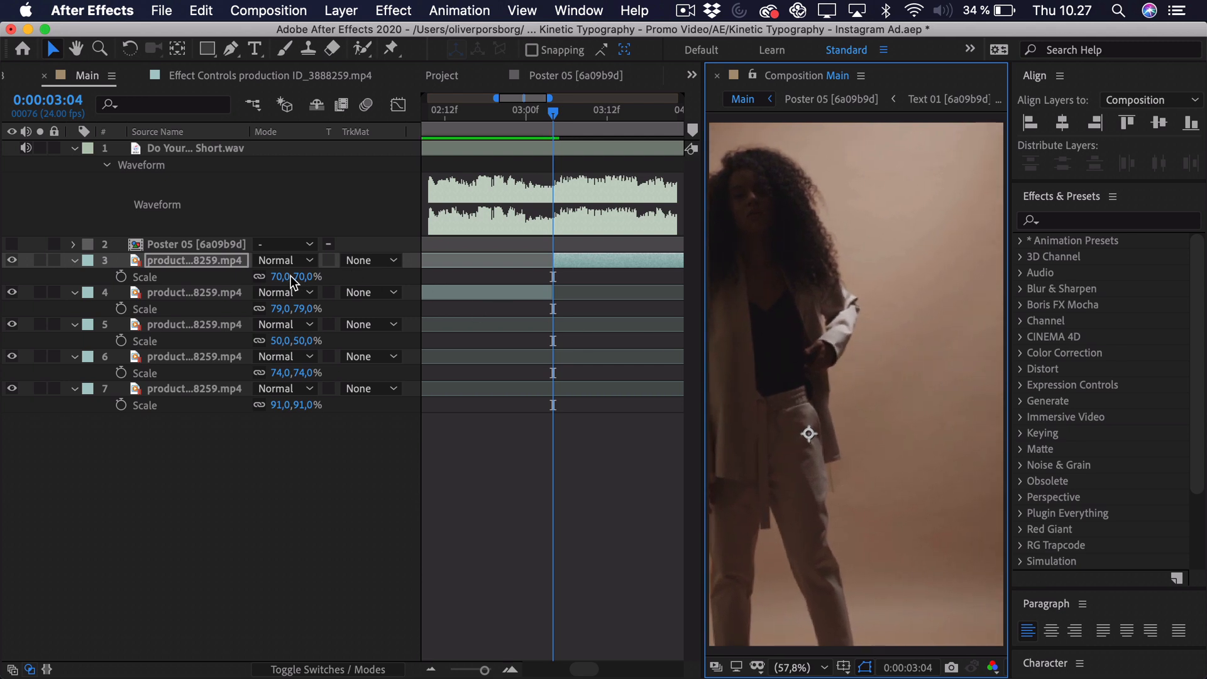
{"action": "left_click_drag", "start_coordinate": [291, 281], "coordinate": [292, 277]}
{"action": "mouse_move", "coordinate": [841, 340]}
{"action": "left_mouse_down"}
{"action": "mouse_move", "coordinate": [878, 352]}
{"action": "mouse_move", "coordinate": [869, 362]}
{"action": "mouse_move", "coordinate": [828, 354]}
{"action": "left_mouse_up"}
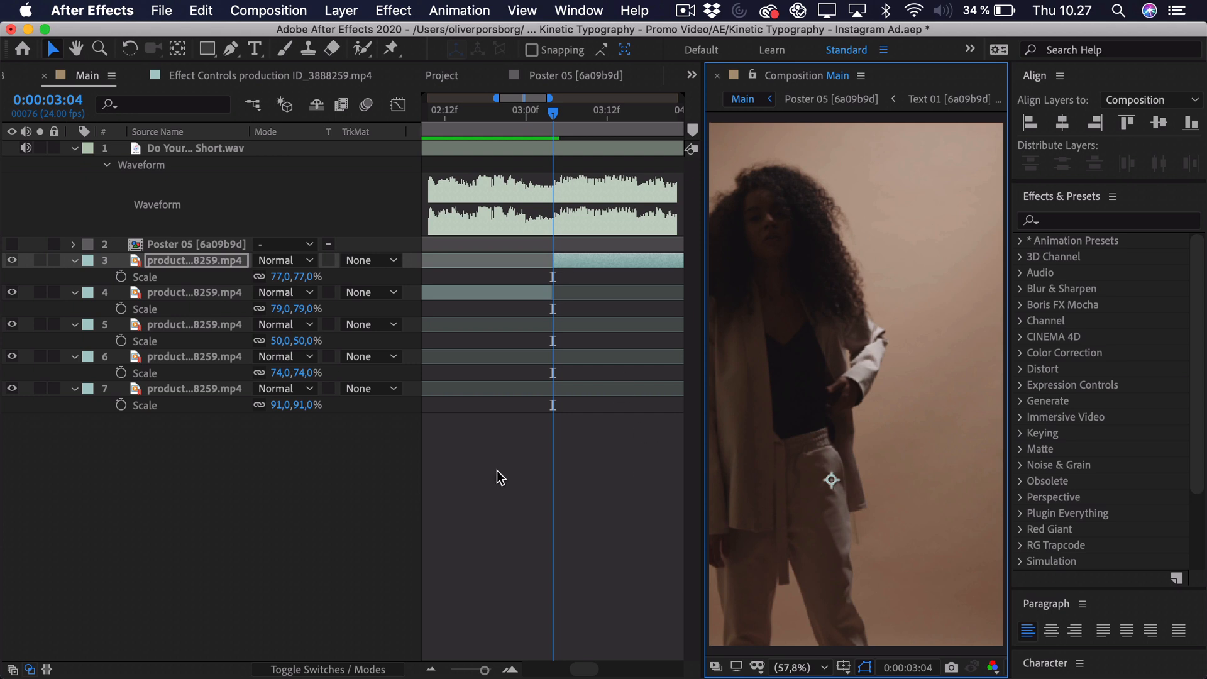
Find the following beat at 0:00:03:12 by scrubbing and playback, and split the fifth video segment there
{"action": "left_click_drag", "start_coordinate": [577, 676], "coordinate": [583, 669]}
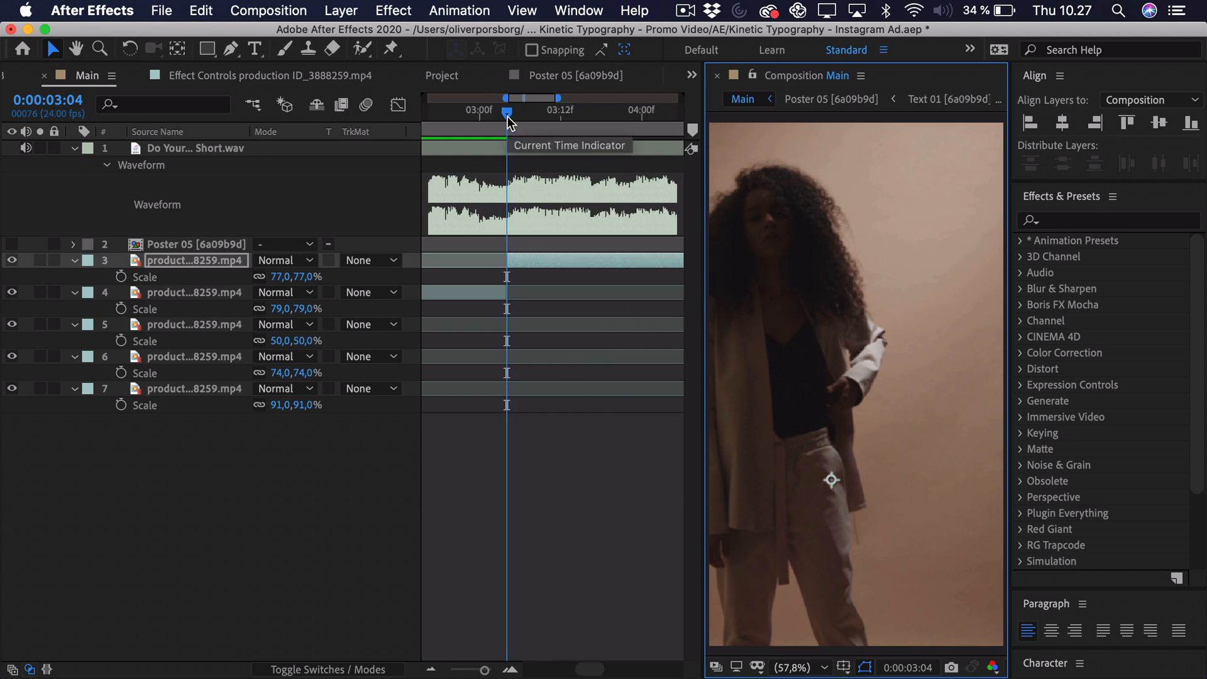
{"action": "left_click_drag", "start_coordinate": [505, 117], "coordinate": [561, 126]}
{"action": "key", "text": "space"}
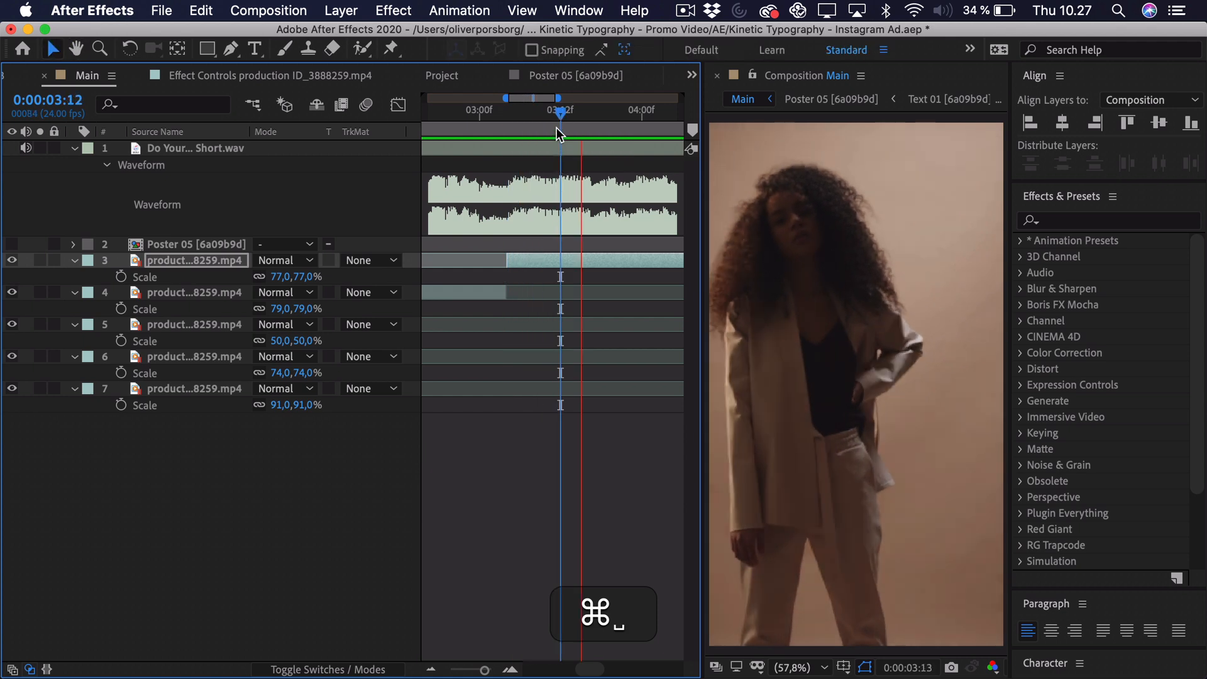
{"action": "key", "text": "space"}
{"action": "key", "text": "cmd+shift+d"}
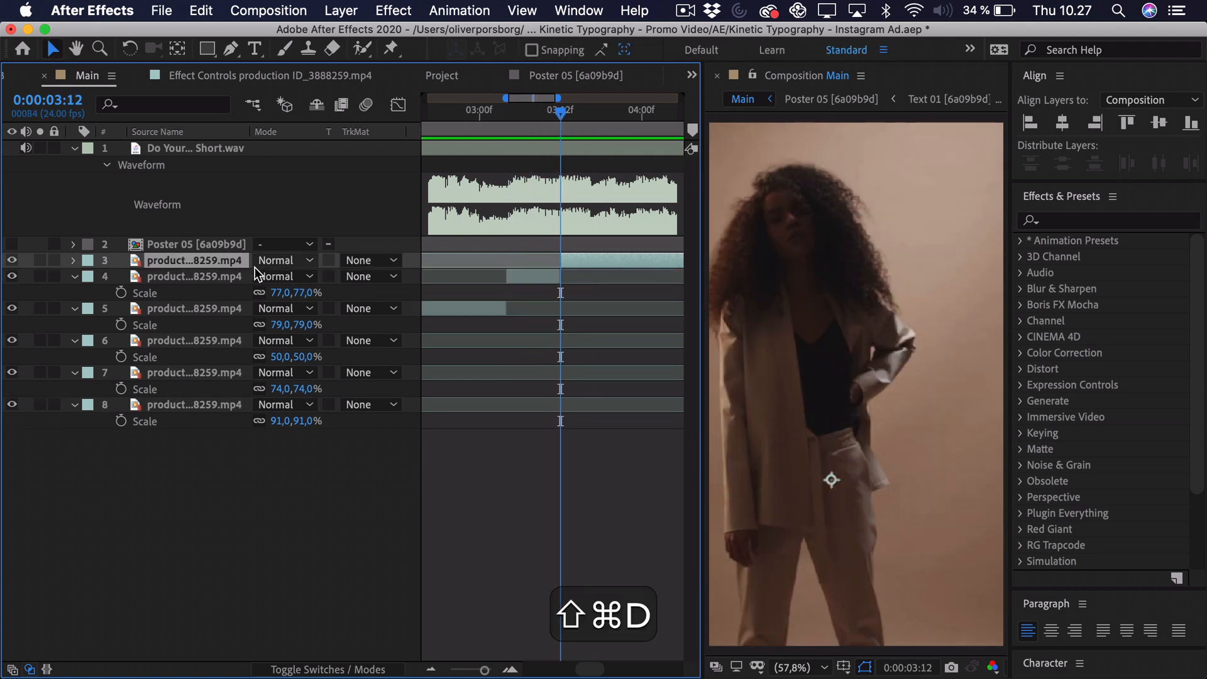
Scale the sixth video segment to 50% and reposition it so the model's full body fills the frame without black edges
{"action": "key", "text": "s"}
{"action": "left_click_drag", "start_coordinate": [278, 277], "coordinate": [275, 277]}
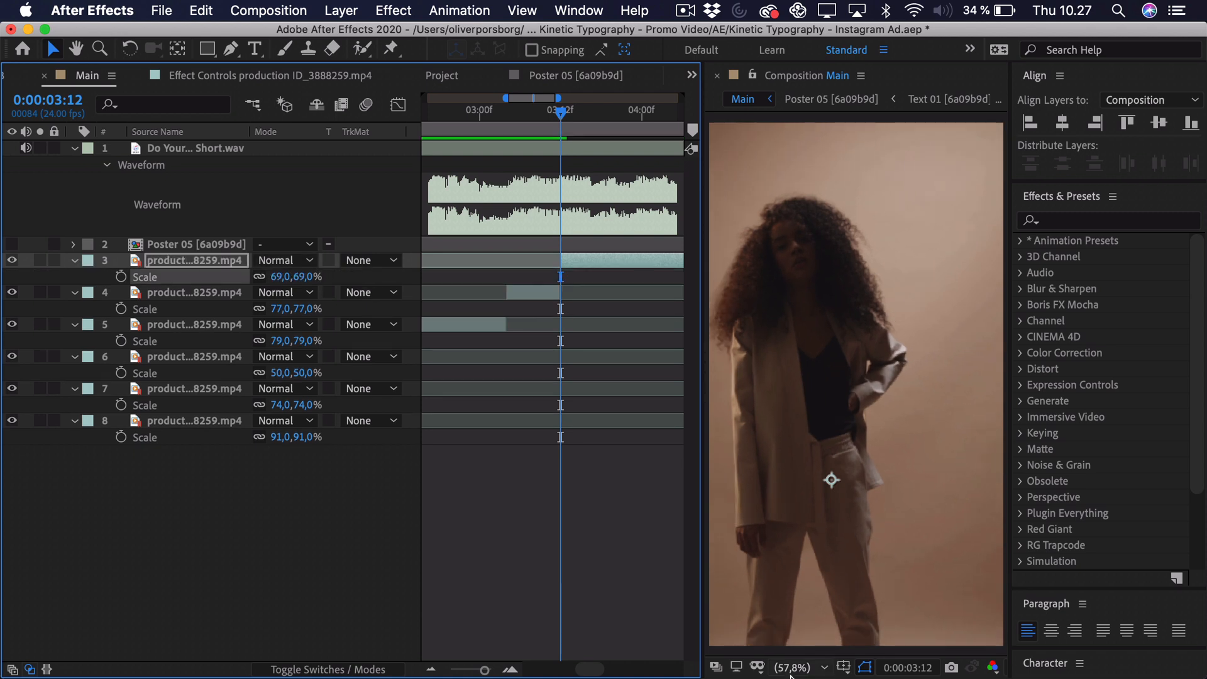
{"action": "left_click", "coordinate": [793, 667]}
{"action": "left_click", "coordinate": [830, 558]}
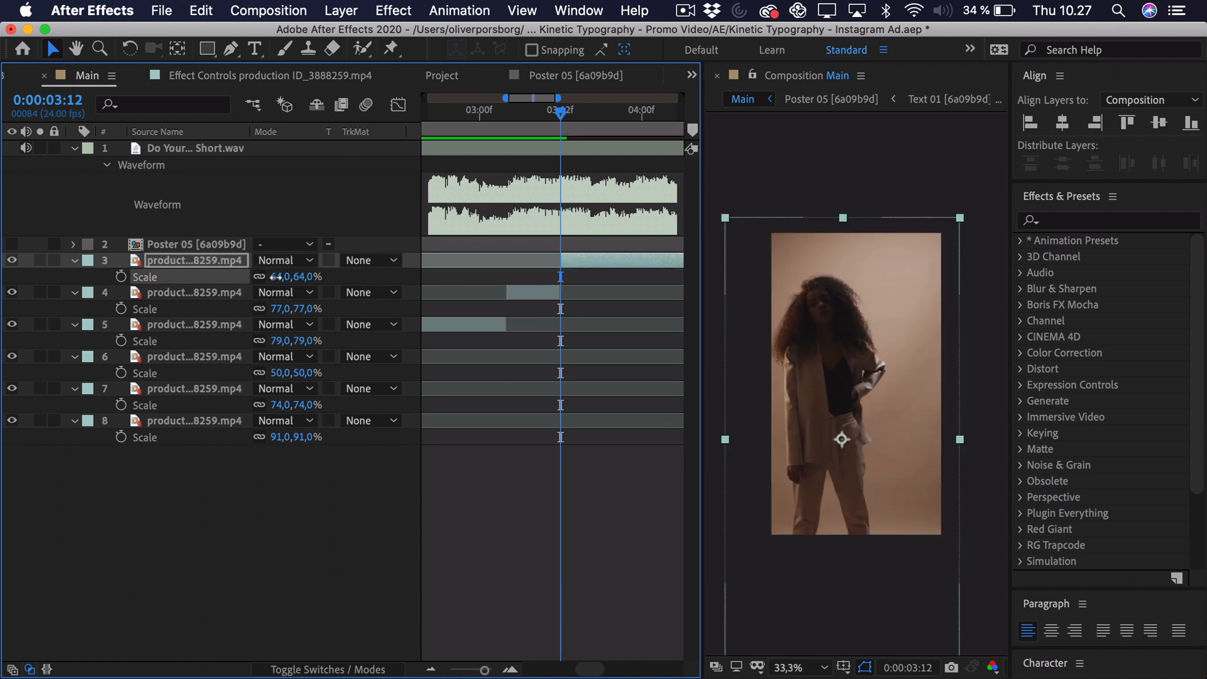
{"action": "left_click_drag", "start_coordinate": [275, 276], "coordinate": [266, 276]}
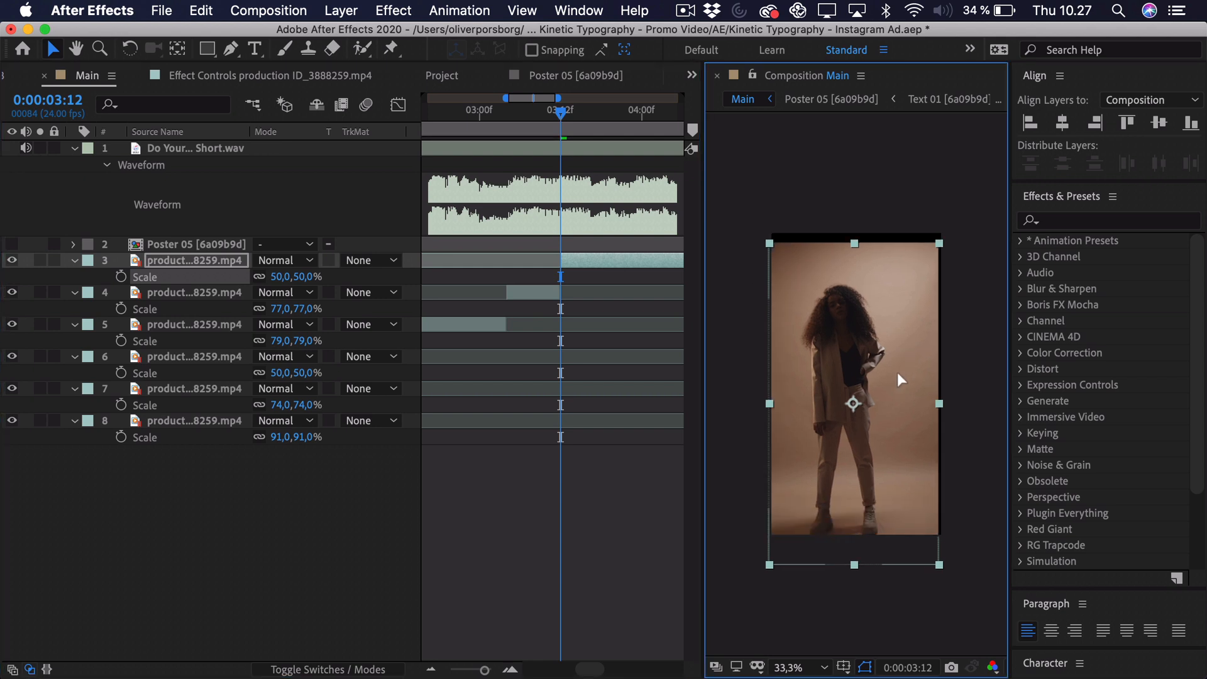
{"action": "left_click_drag", "start_coordinate": [898, 373], "coordinate": [899, 353]}
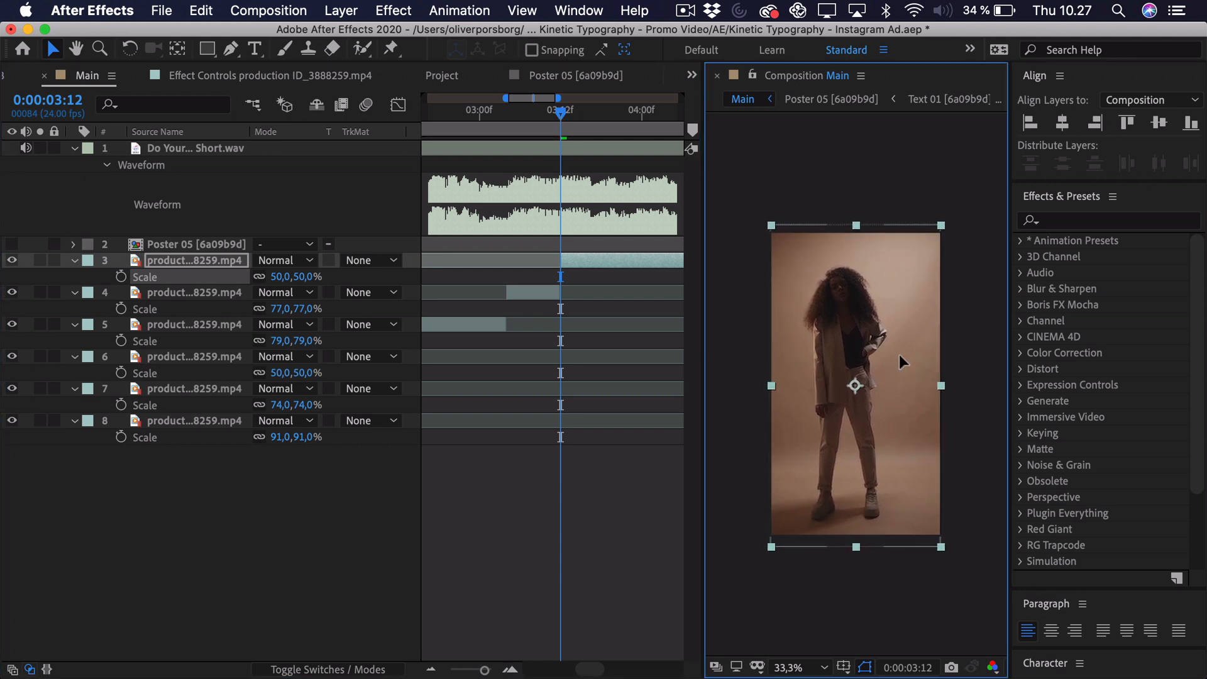
{"action": "left_click", "coordinate": [799, 667]}
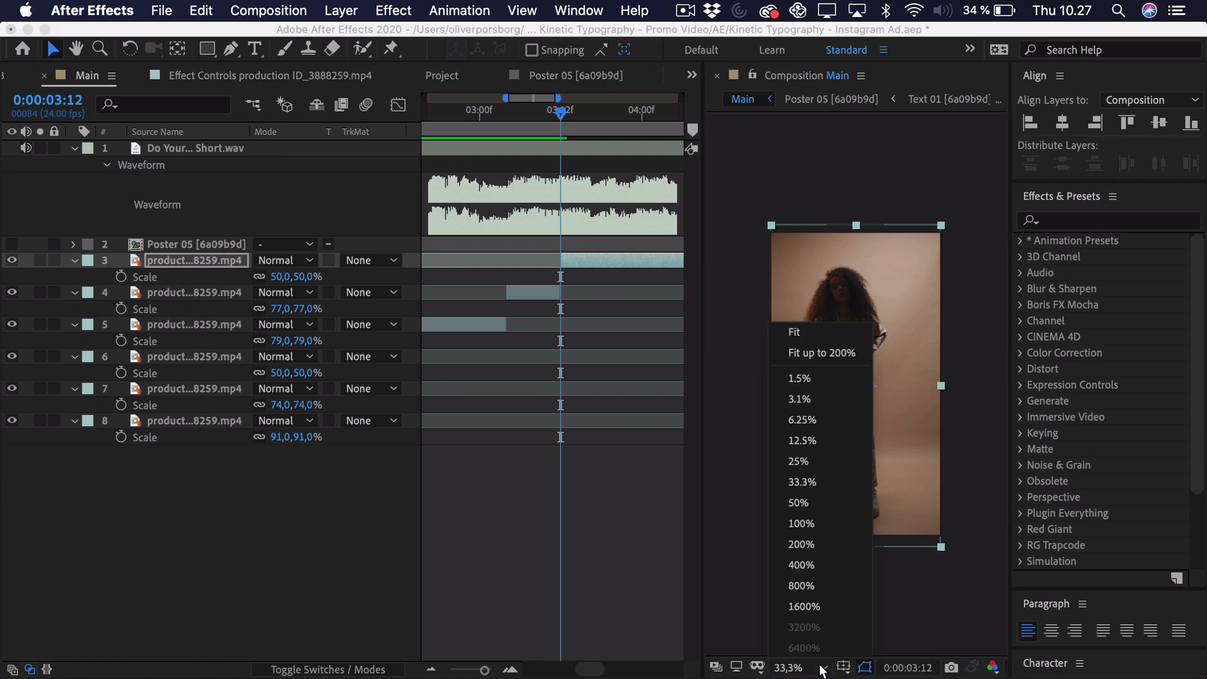
{"action": "left_click", "coordinate": [811, 350]}
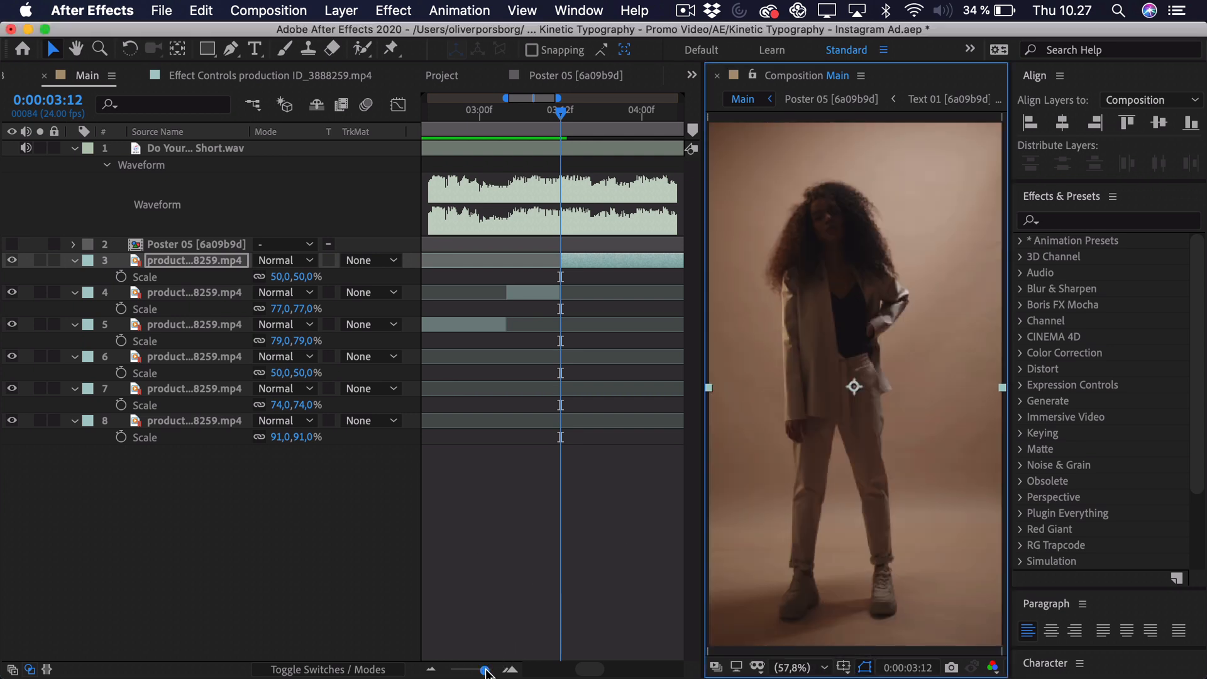
Find the next beat at 0:00:05:17 by playing the edit from the start and scrubbing along the waveform
{"action": "left_click_drag", "start_coordinate": [486, 673], "coordinate": [450, 669]}
{"action": "key", "text": "space"}
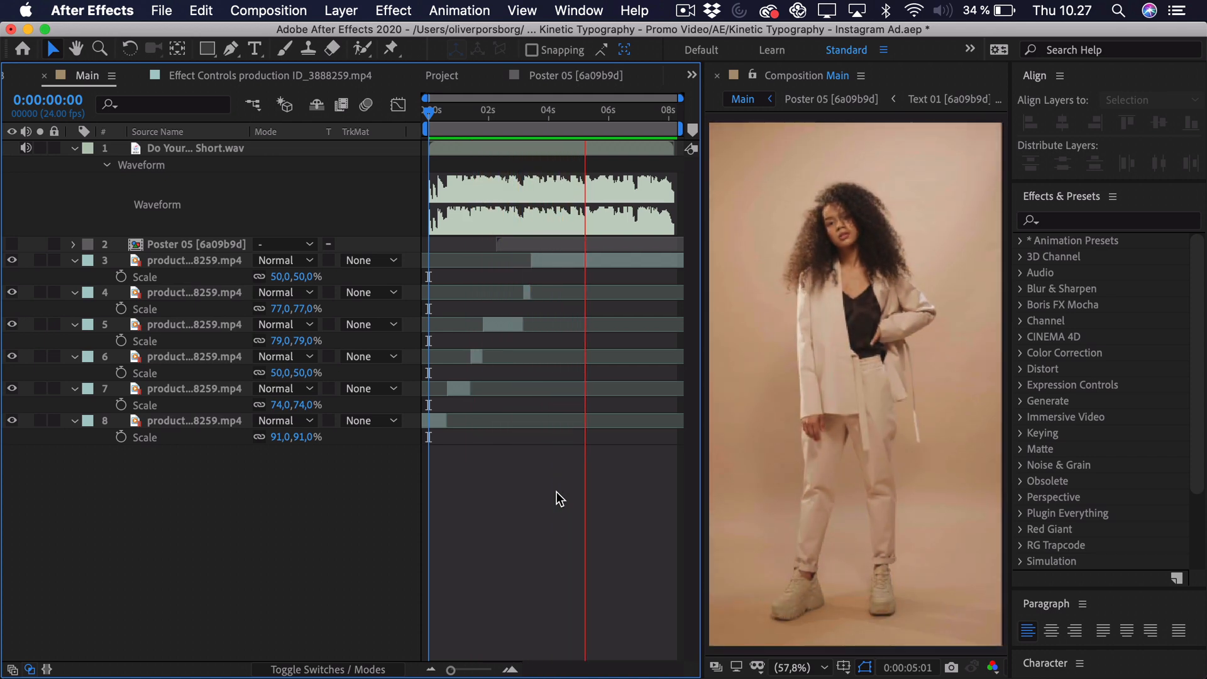
{"action": "key", "text": "space"}
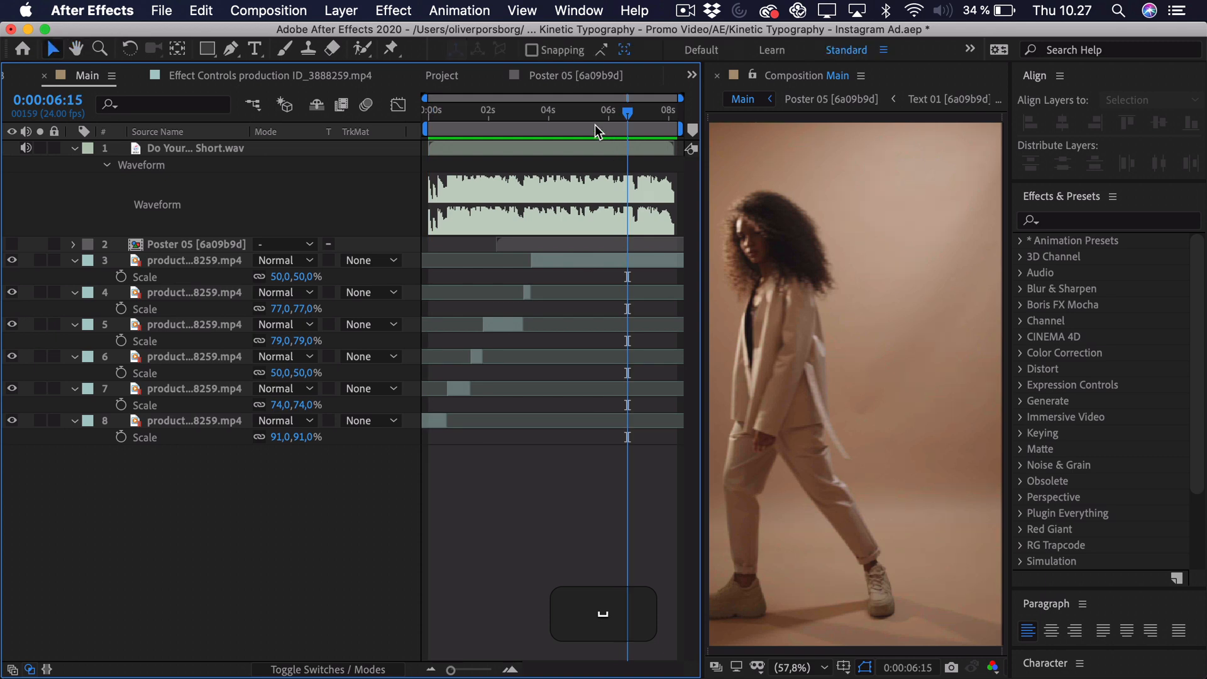
{"action": "mouse_move", "coordinate": [588, 119]}
{"action": "left_mouse_down"}
{"action": "mouse_move", "coordinate": [566, 115]}
{"action": "mouse_move", "coordinate": [599, 115]}
{"action": "left_mouse_up"}
{"action": "key", "text": "space"}
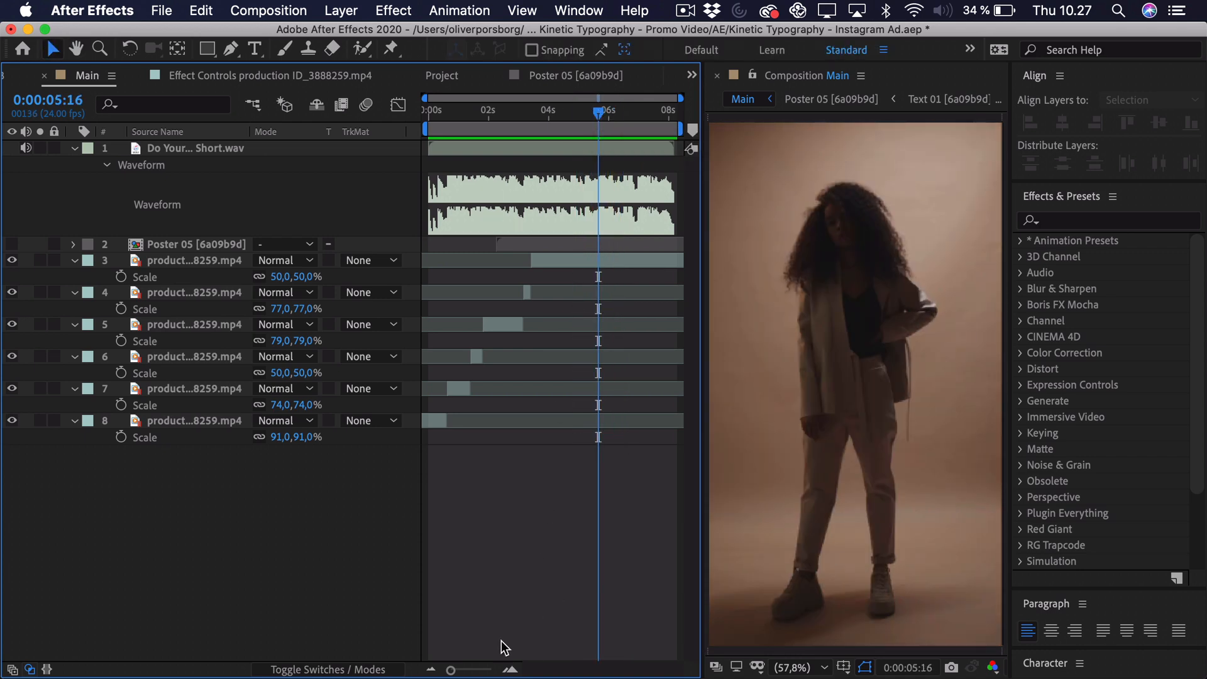
{"action": "left_click_drag", "start_coordinate": [468, 672], "coordinate": [484, 660]}
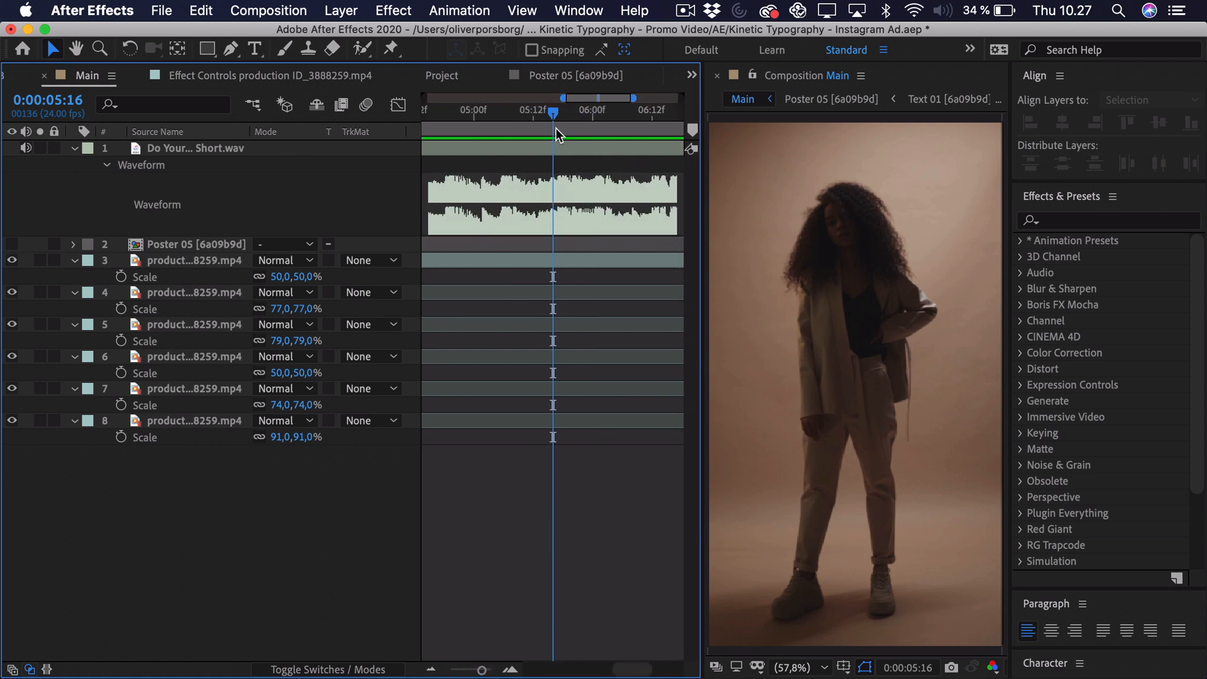
{"action": "mouse_move", "coordinate": [557, 112]}
{"action": "left_mouse_down"}
{"action": "mouse_move", "coordinate": [539, 111]}
{"action": "mouse_move", "coordinate": [559, 108]}
{"action": "left_mouse_up"}
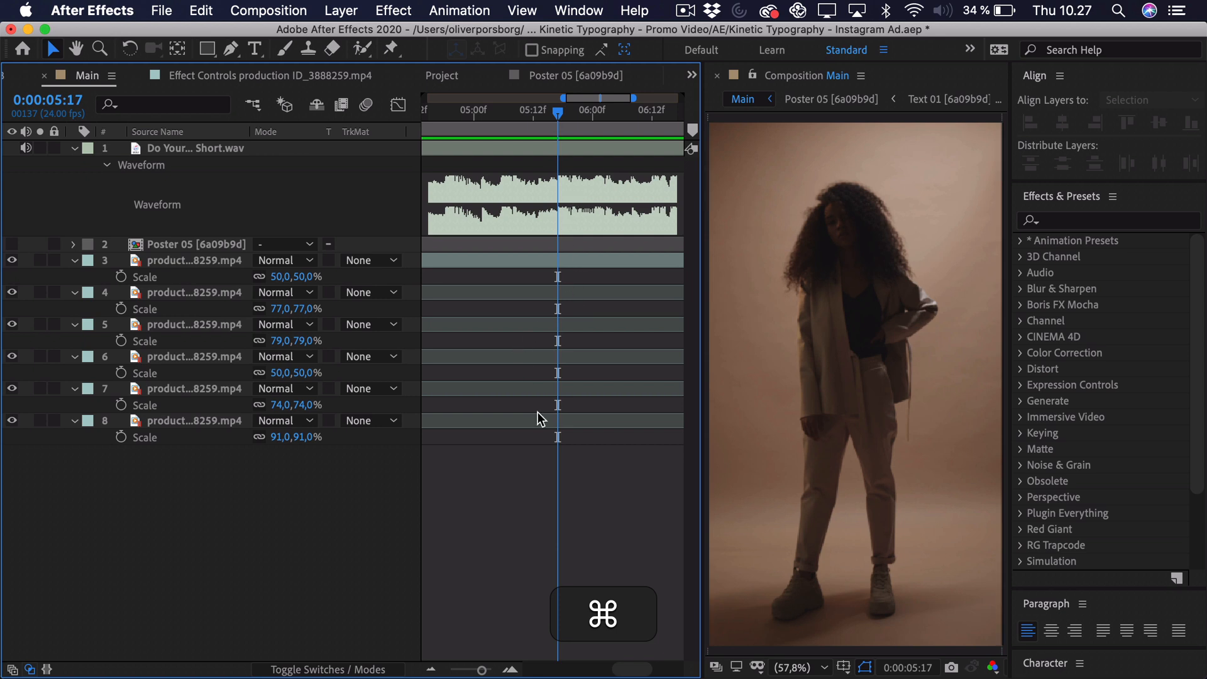
Split the sixth video segment at 0:00:05:17, slide the new piece to use the later walking footage from that point, and play back the cut
{"action": "left_click_drag", "start_coordinate": [480, 672], "coordinate": [463, 670]}
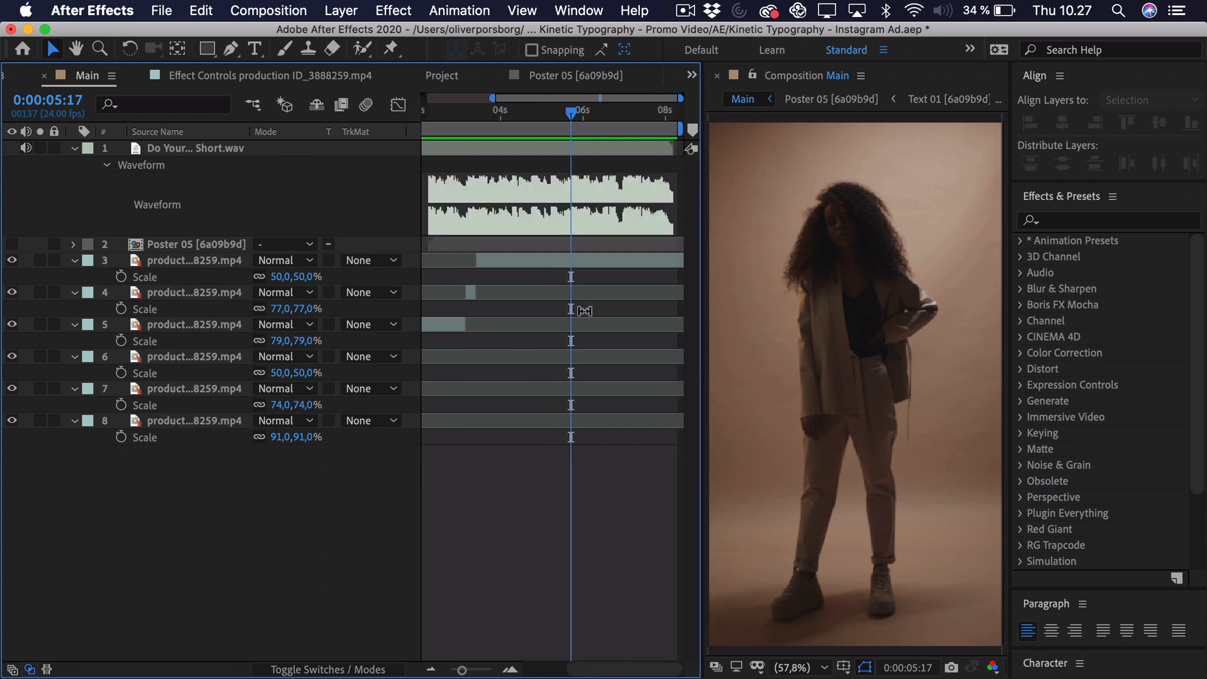
{"action": "left_click", "coordinate": [585, 259]}
{"action": "key", "text": "ctrl+shift+d"}
{"action": "left_click_drag", "start_coordinate": [622, 256], "coordinate": [571, 259]}
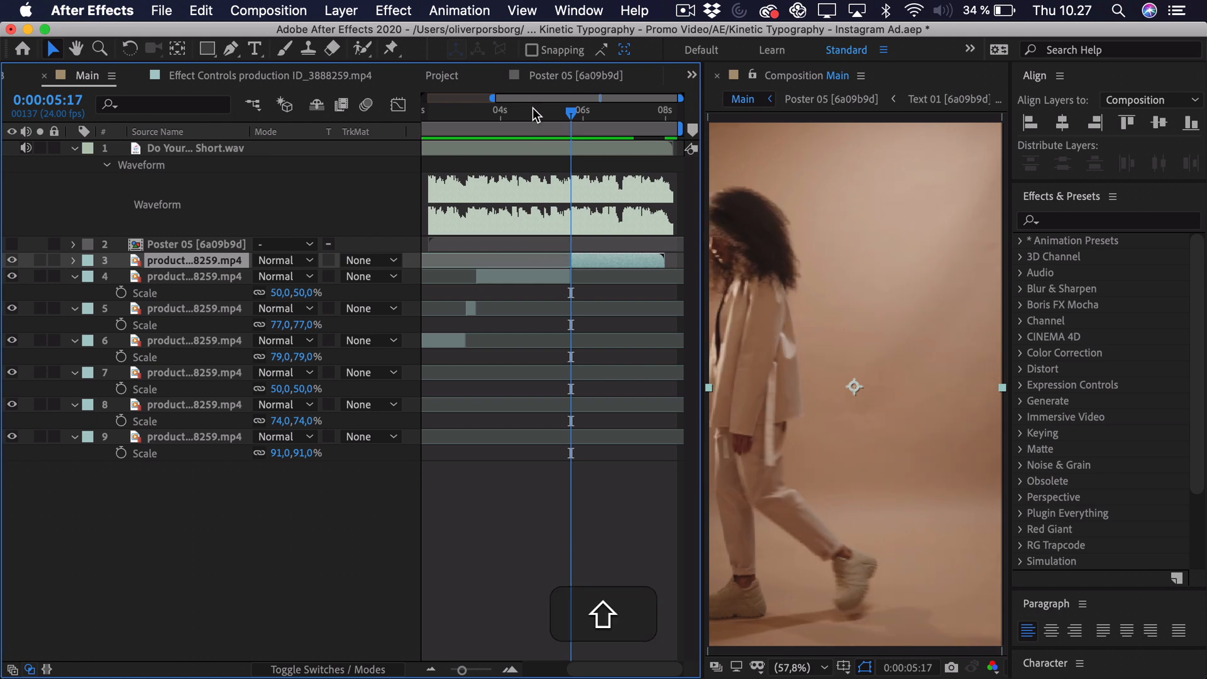
{"action": "left_click", "coordinate": [478, 124]}
{"action": "key", "text": "space"}
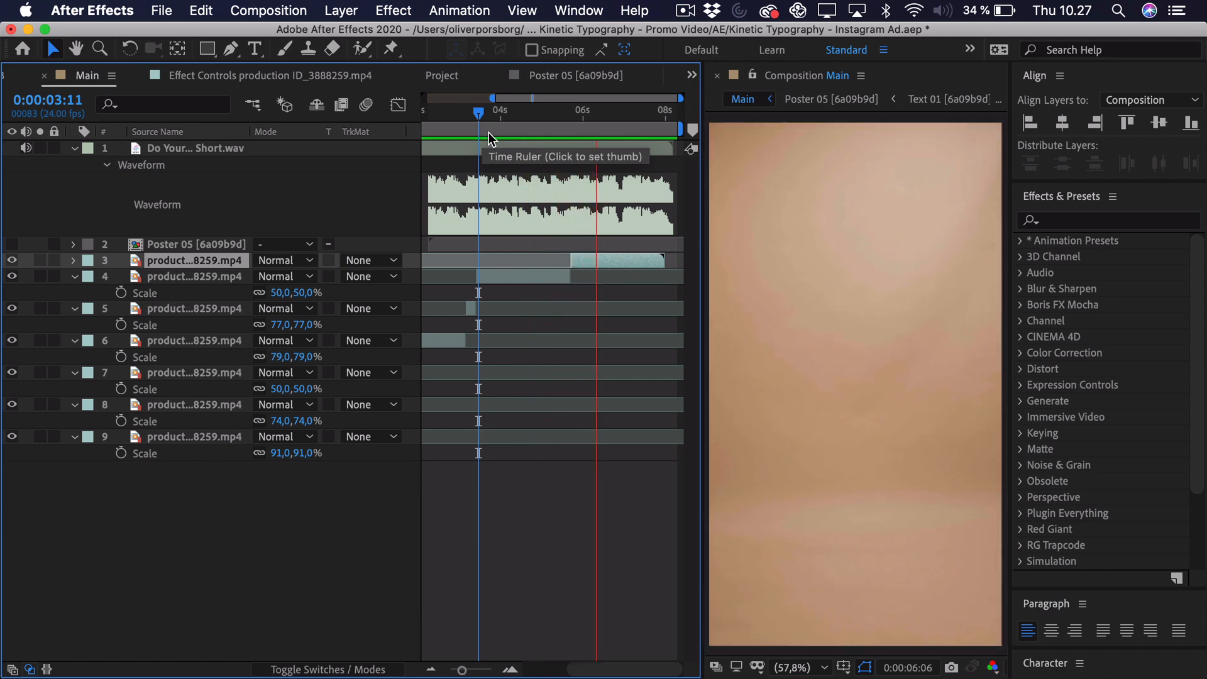
{"action": "key", "text": "space"}
{"action": "mouse_move", "coordinate": [558, 115]}
{"action": "left_mouse_down"}
{"action": "mouse_move", "coordinate": [532, 118]}
{"action": "mouse_move", "coordinate": [575, 117]}
{"action": "left_mouse_up"}
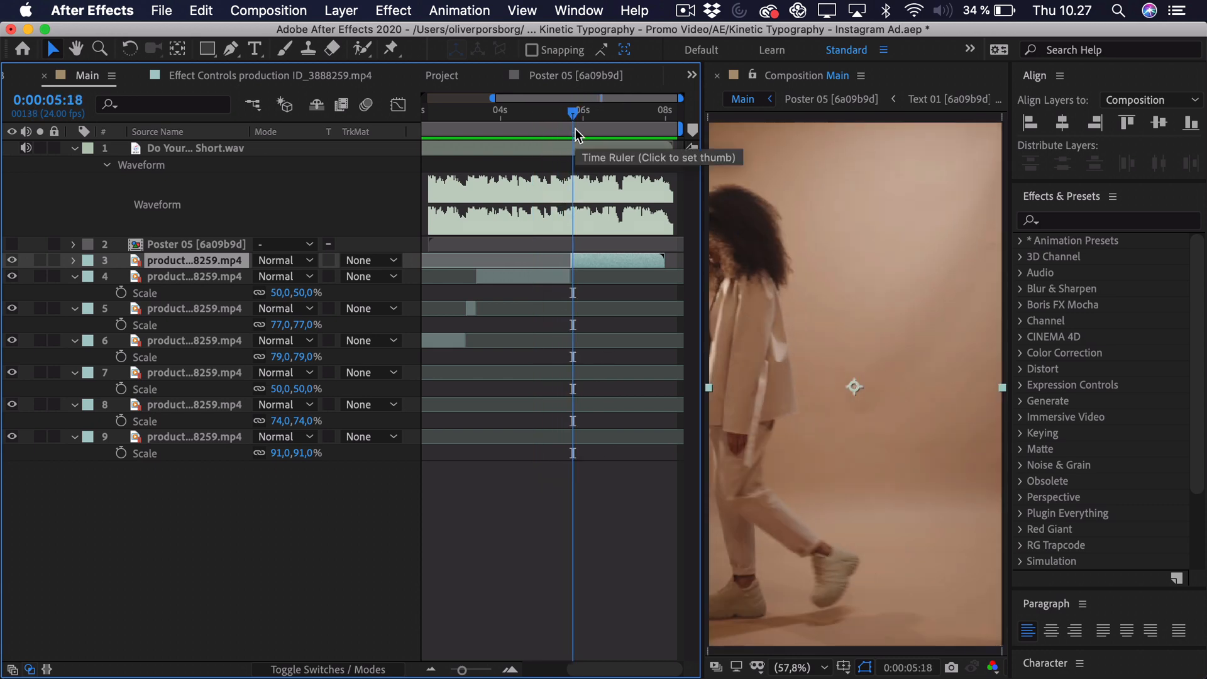
Slide the sixth video segment slightly later, then extend its start back to the fifth segment's end and trim its end to 0:00:05:17
{"action": "left_click", "coordinate": [496, 275]}
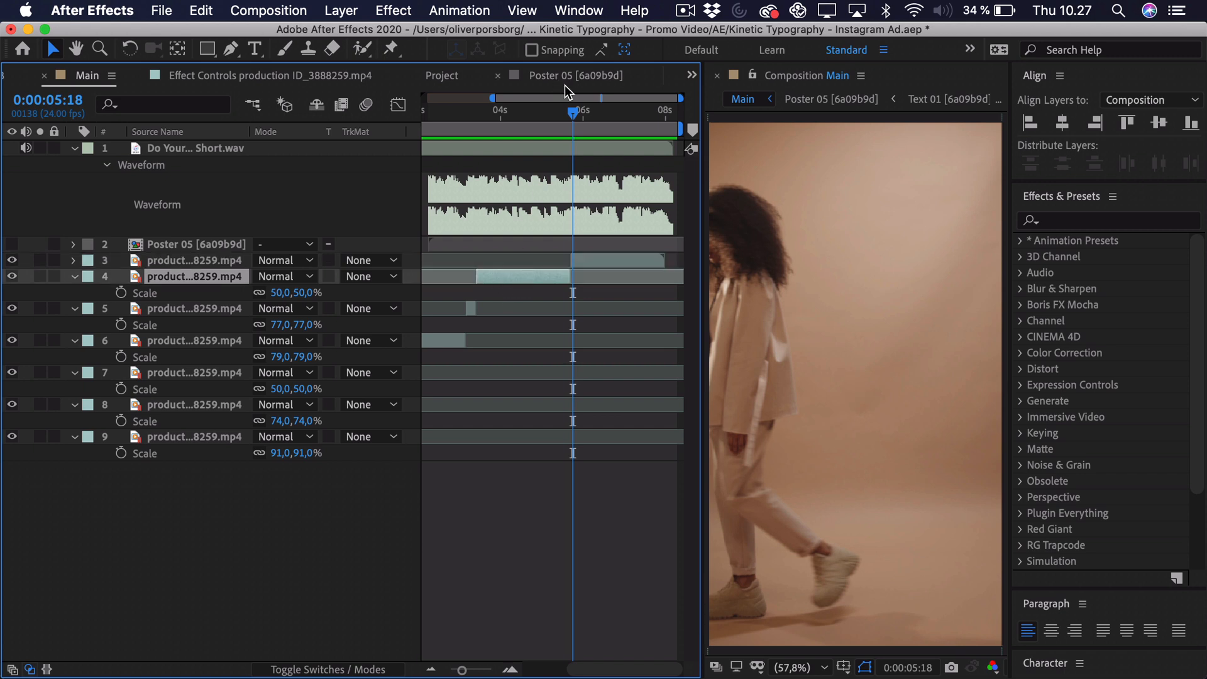
{"action": "left_click_drag", "start_coordinate": [571, 111], "coordinate": [550, 111]}
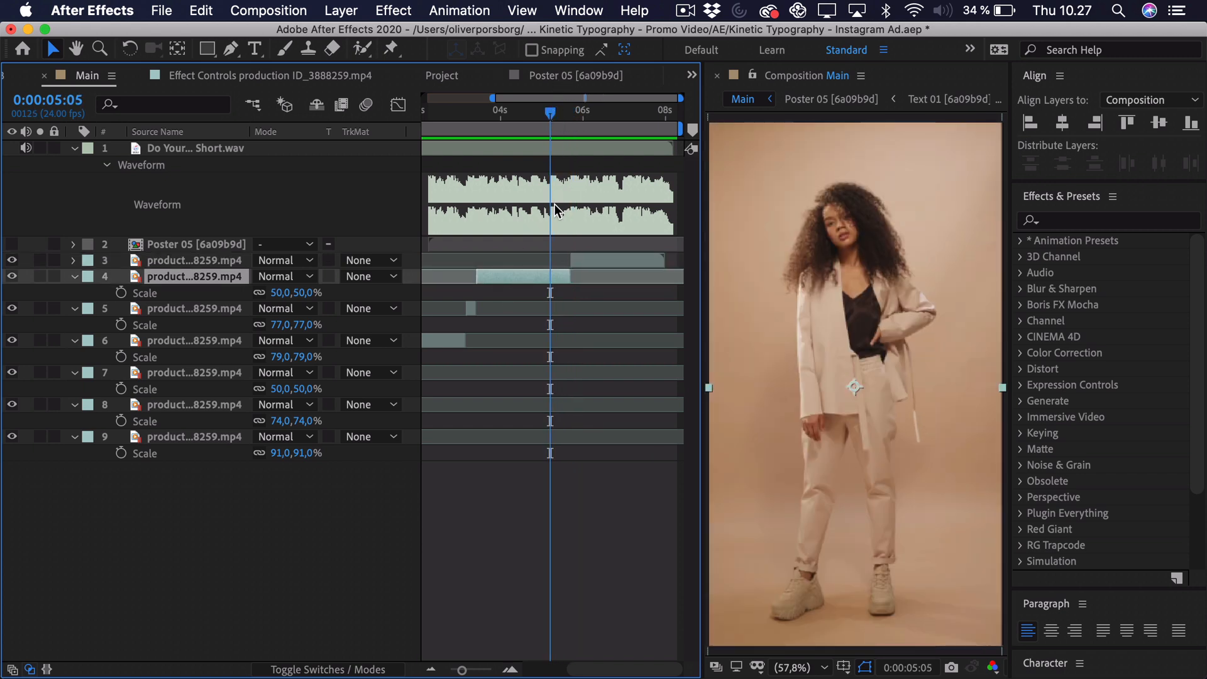
{"action": "left_click_drag", "start_coordinate": [559, 275], "coordinate": [576, 277]}
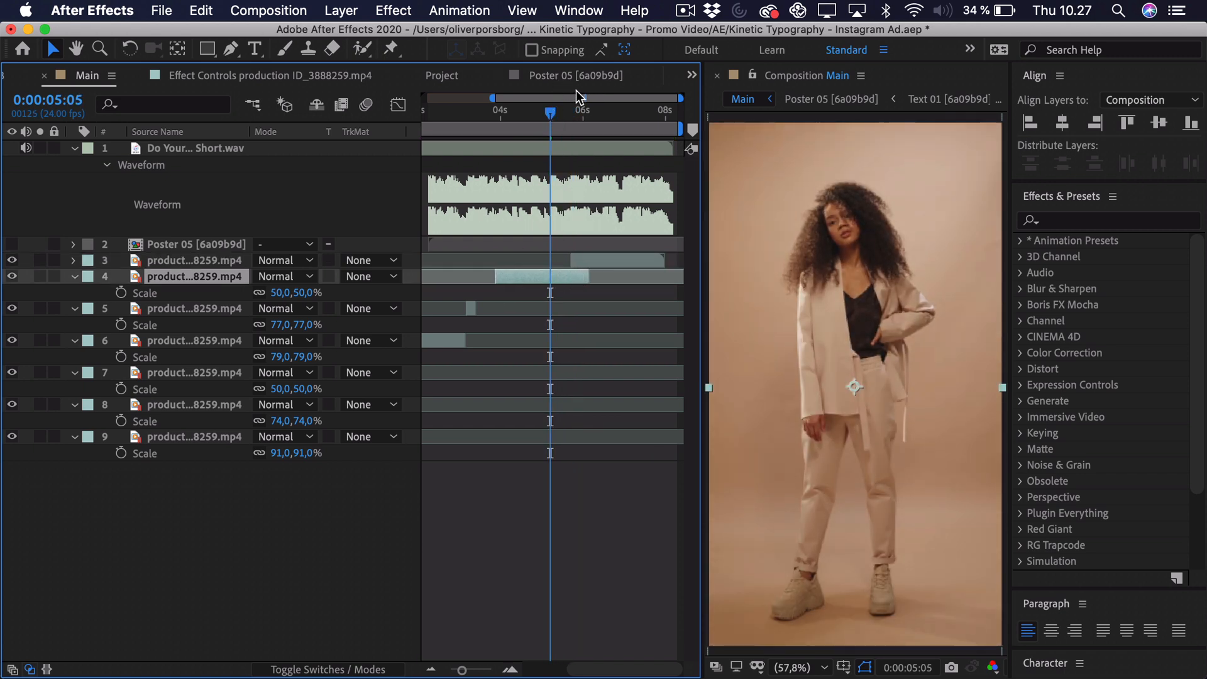
{"action": "left_click", "coordinate": [571, 108]}
{"action": "left_click_drag", "start_coordinate": [572, 107], "coordinate": [563, 107]}
{"action": "key", "text": "space"}
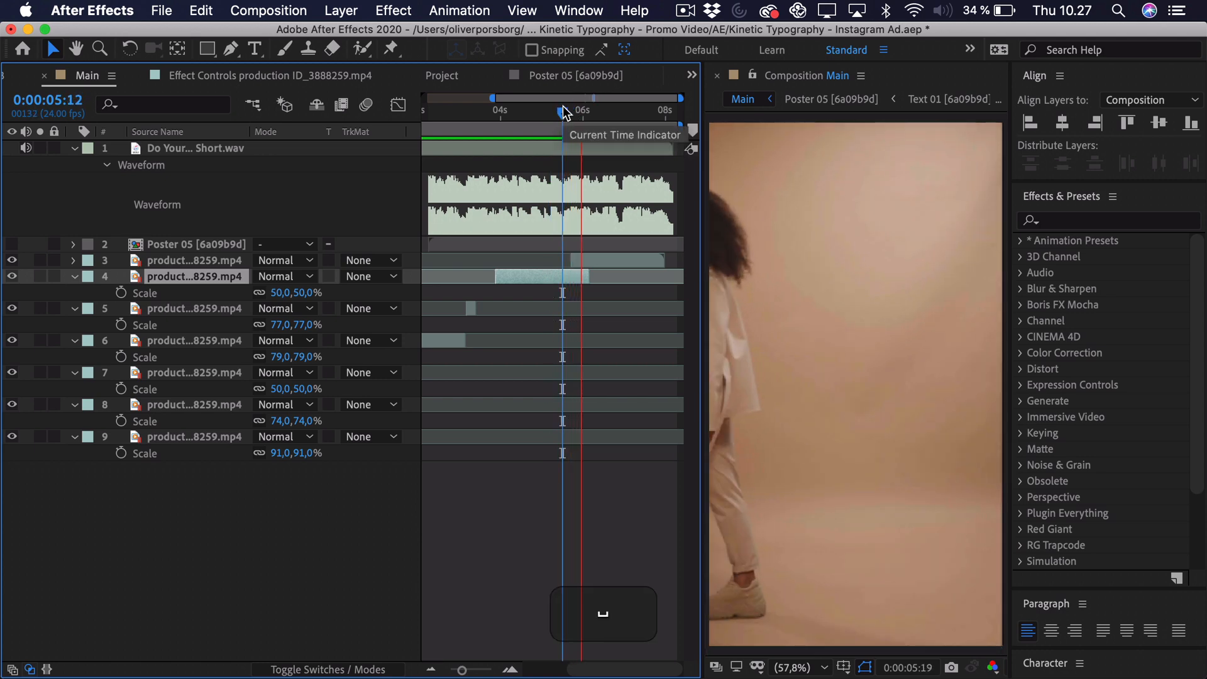
{"action": "key", "text": "space"}
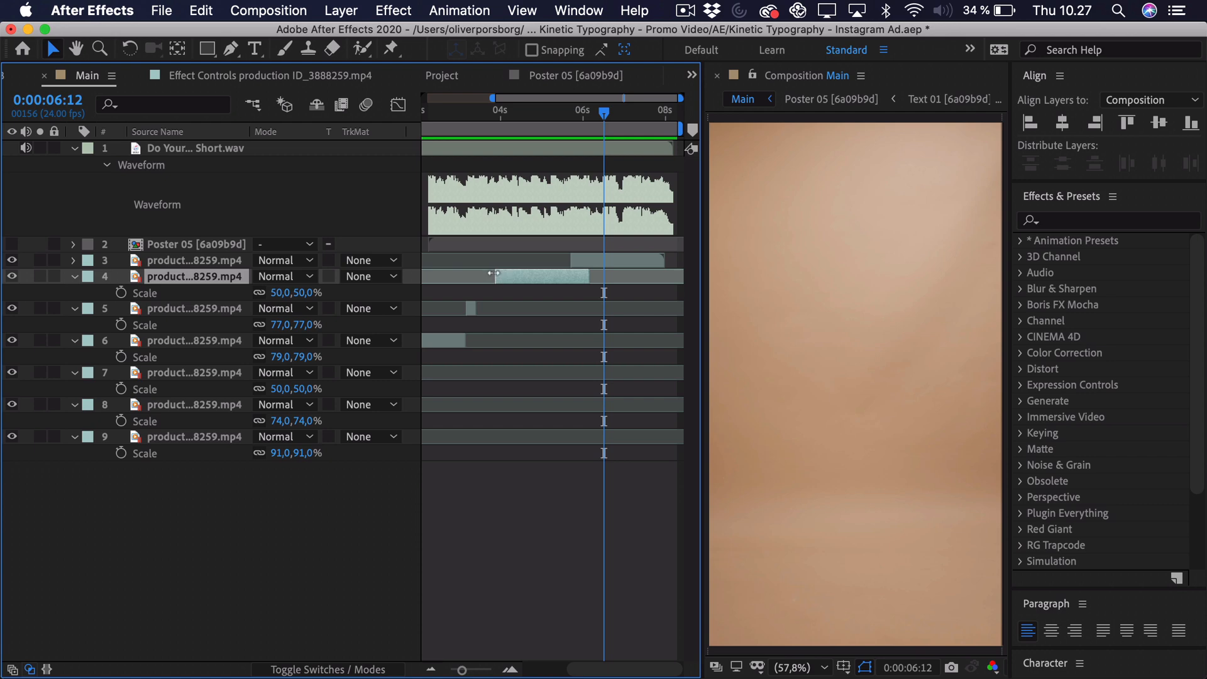
{"action": "left_click_drag", "start_coordinate": [494, 275], "coordinate": [477, 275]}
{"action": "left_click_drag", "start_coordinate": [592, 278], "coordinate": [579, 276]}
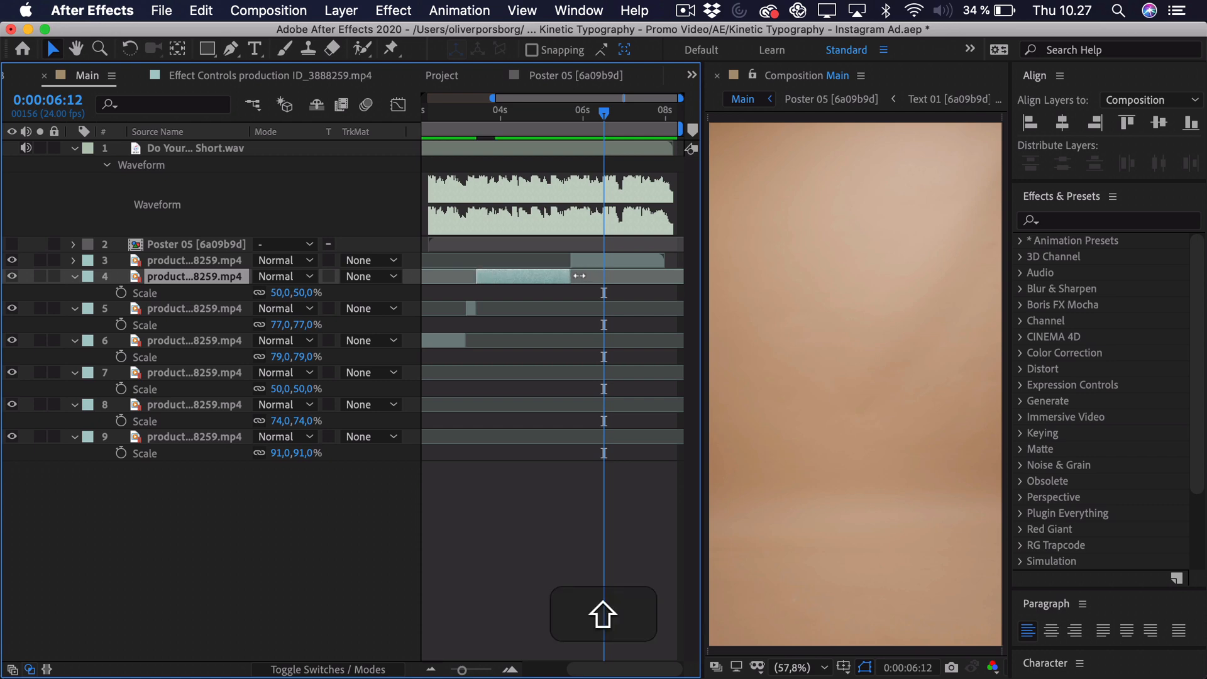
Extend the sixth segment's start back over the short fifth segment and split it at 0:00:03:10
{"action": "left_click", "coordinate": [441, 120]}
{"action": "key", "text": "space"}
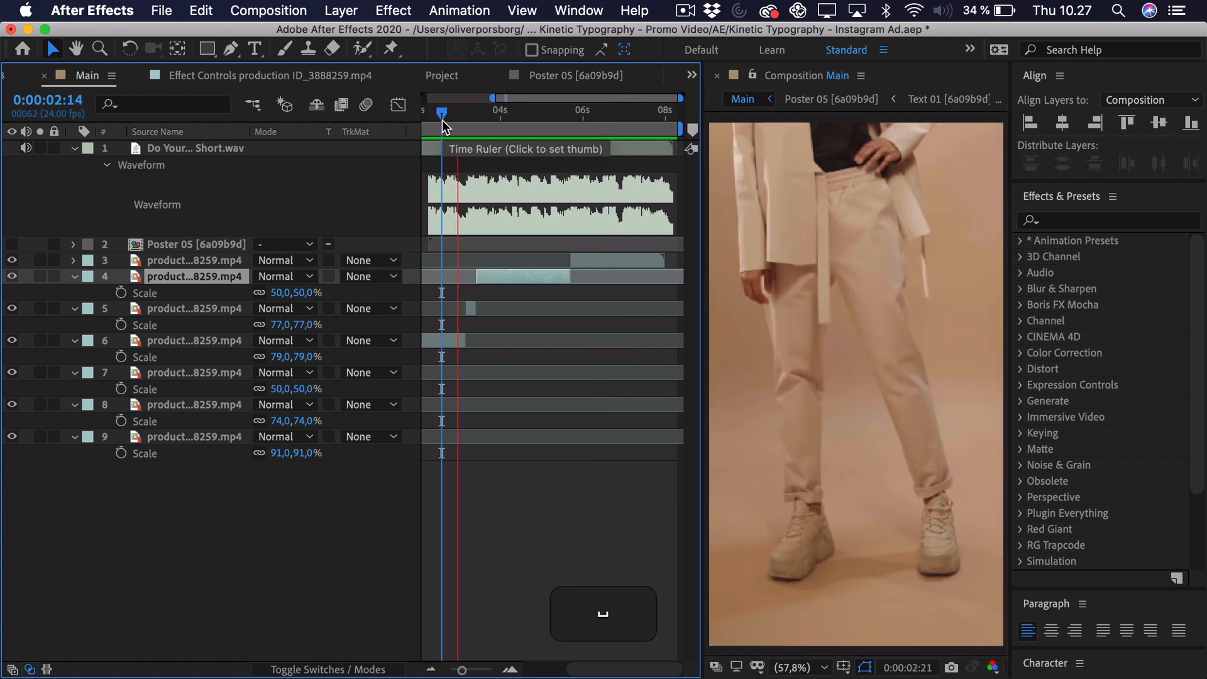
{"action": "key", "text": "space"}
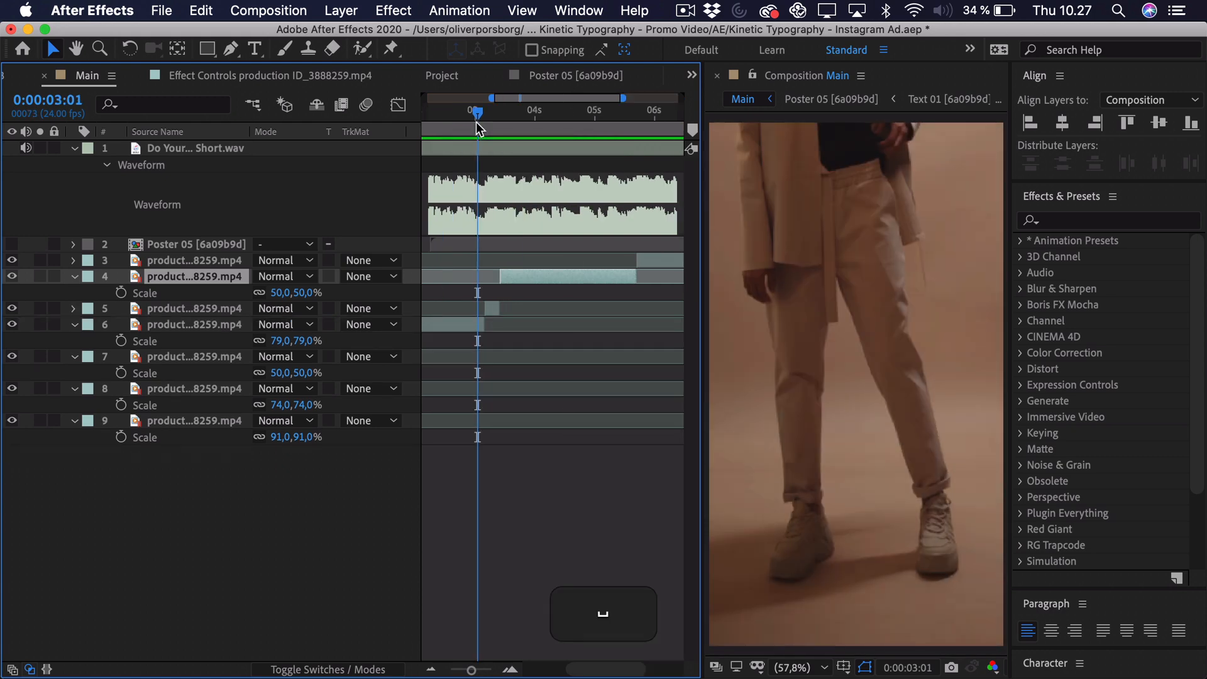
{"action": "left_click_drag", "start_coordinate": [478, 124], "coordinate": [501, 129]}
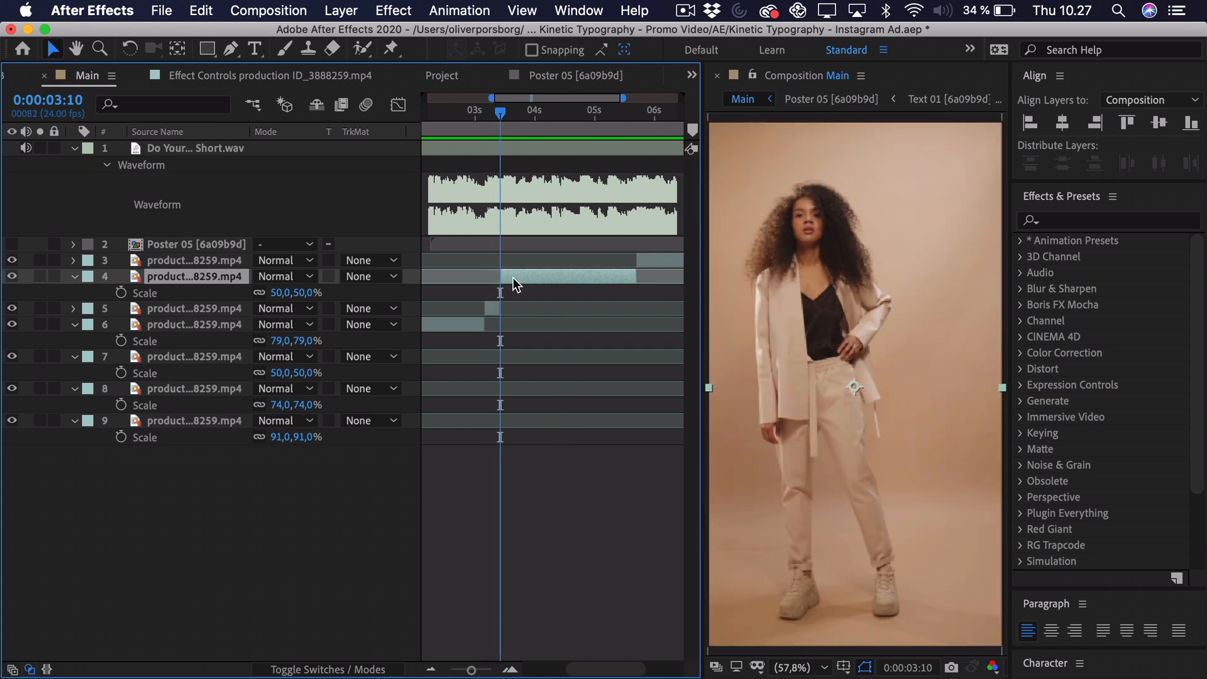
{"action": "left_click_drag", "start_coordinate": [497, 275], "coordinate": [484, 274]}
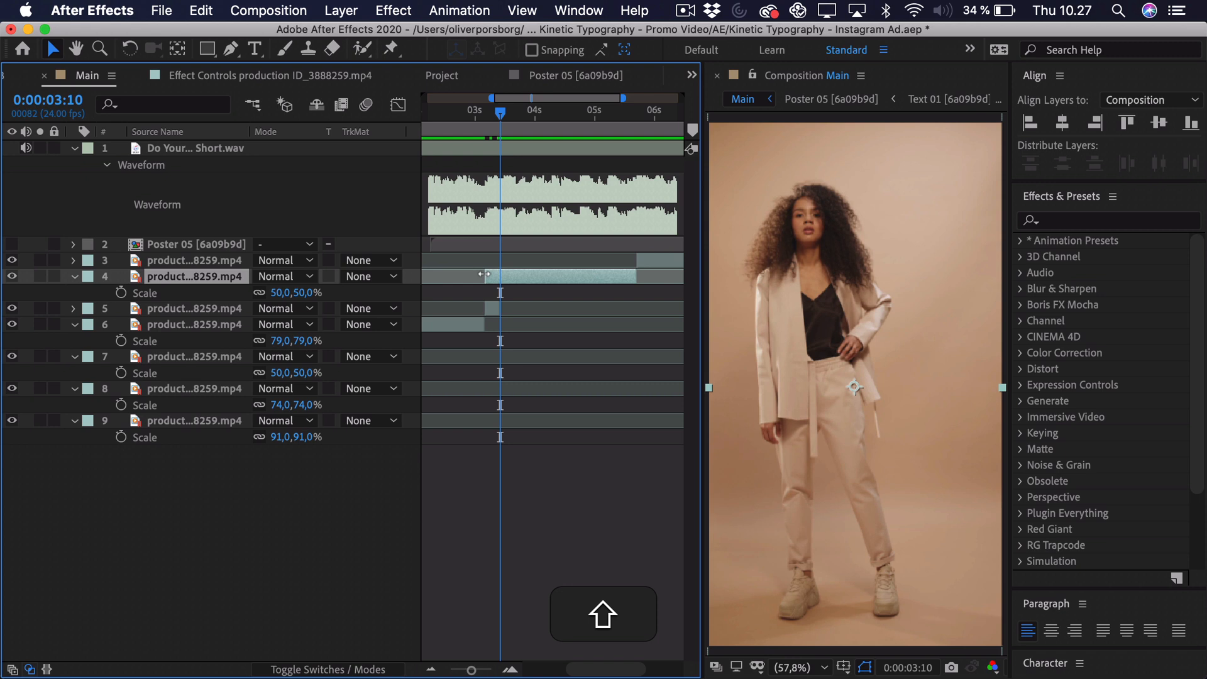
{"action": "key", "text": "shift+super+d"}
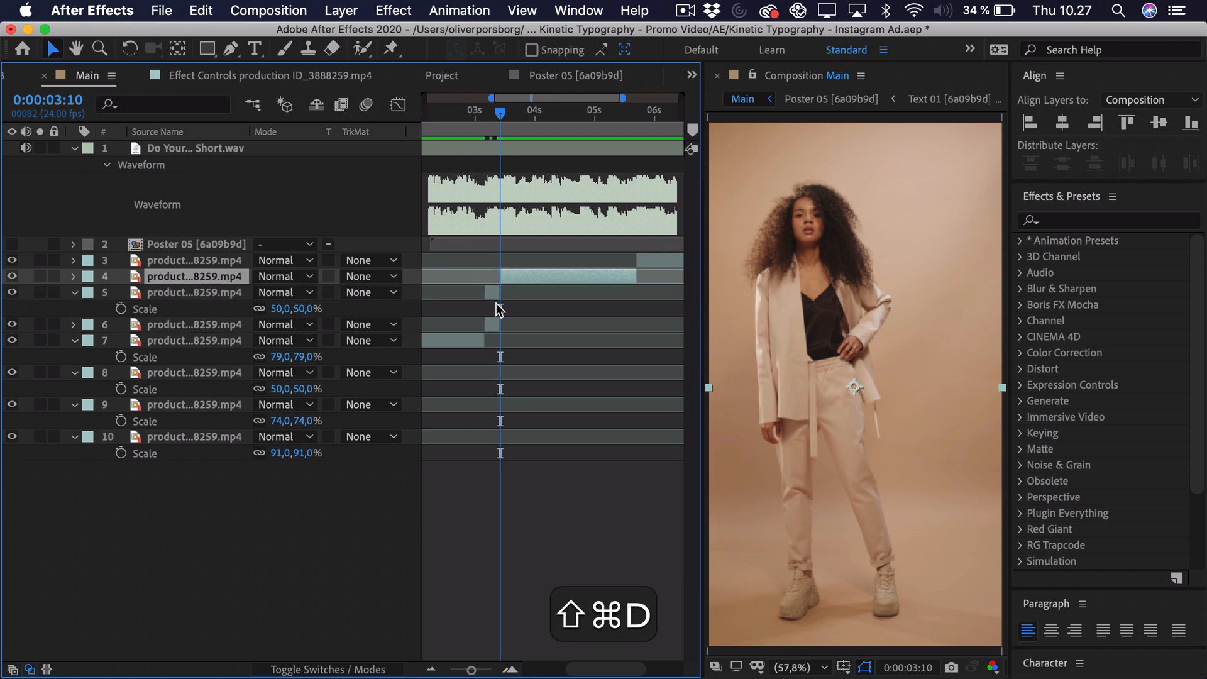
Copy the original fifth segment's Position and 77% Scale onto the new short piece above it, and delete the original segment
{"action": "left_click", "coordinate": [492, 329]}
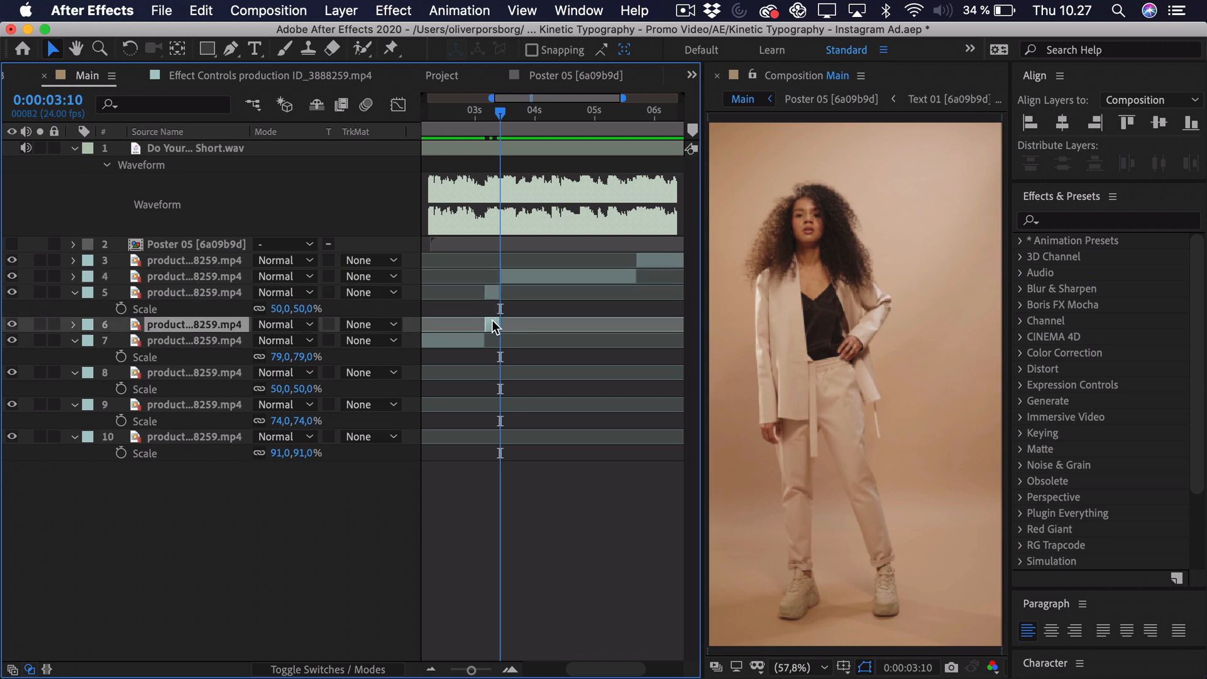
{"action": "key", "text": "p"}
{"action": "key", "text": "shift+s"}
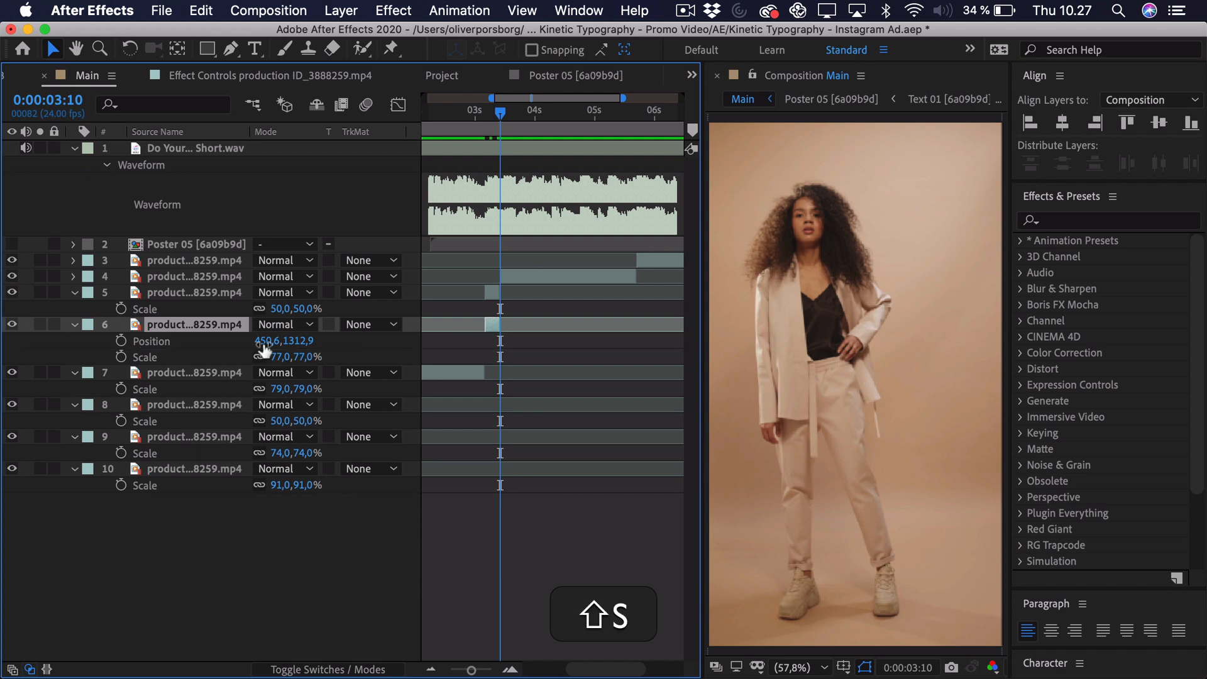
{"action": "left_click", "coordinate": [162, 342]}
{"action": "left_click", "coordinate": [167, 357], "text": "shift"}
{"action": "key", "text": "super+c"}
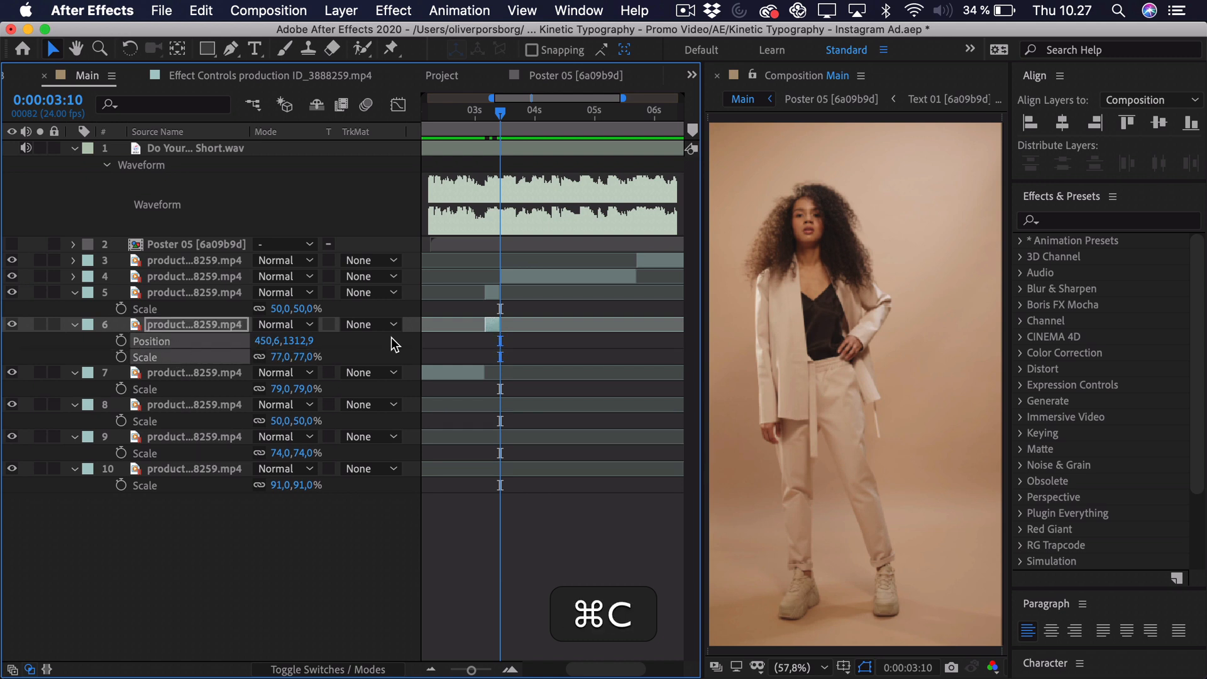
{"action": "left_click", "coordinate": [492, 293]}
{"action": "key", "text": "super+v"}
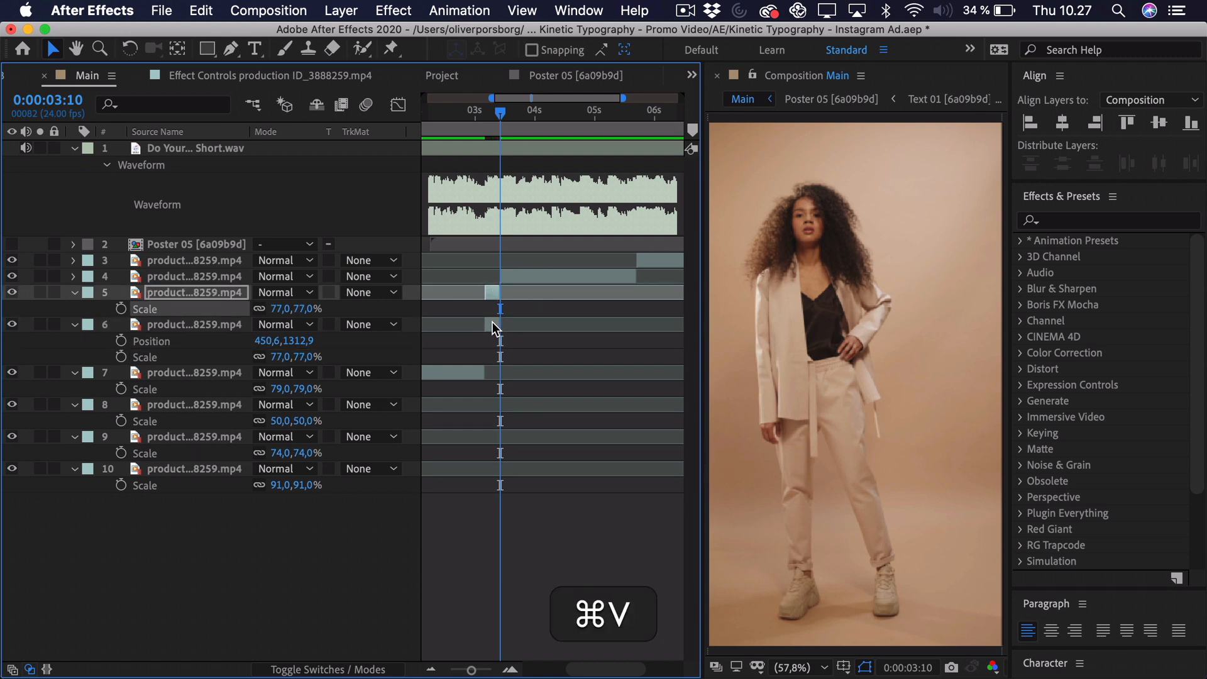
{"action": "left_click", "coordinate": [493, 325]}
{"action": "key", "text": "BackSpace"}
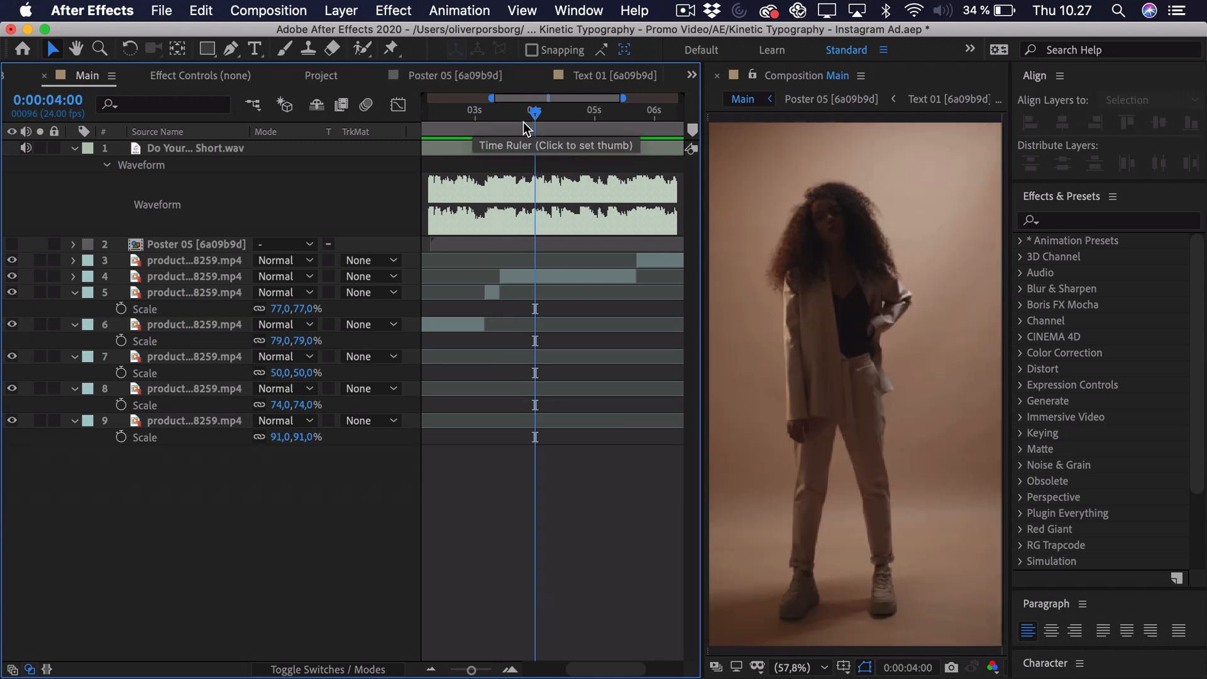
Play back the edit from 0:00:02:23 to check the revised cuts, and return to the start of the composition
{"action": "left_click_drag", "start_coordinate": [522, 120], "coordinate": [474, 140]}
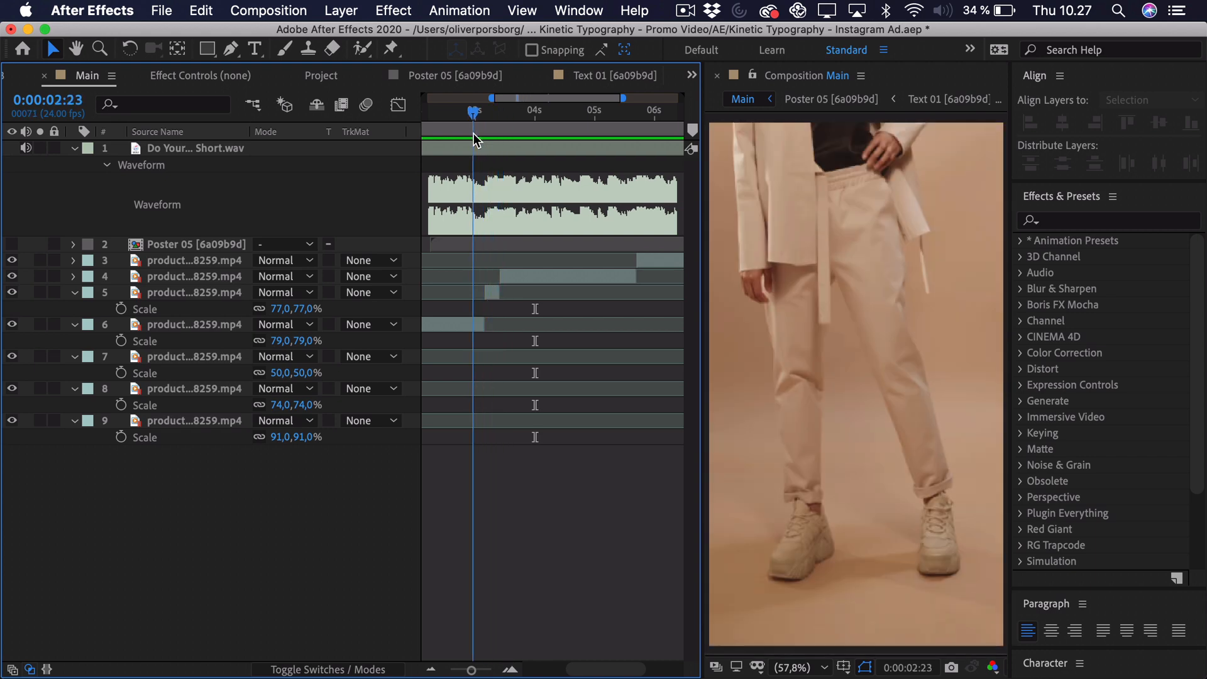
{"action": "left_click_drag", "start_coordinate": [577, 669], "coordinate": [587, 669]}
{"action": "key", "text": "space"}
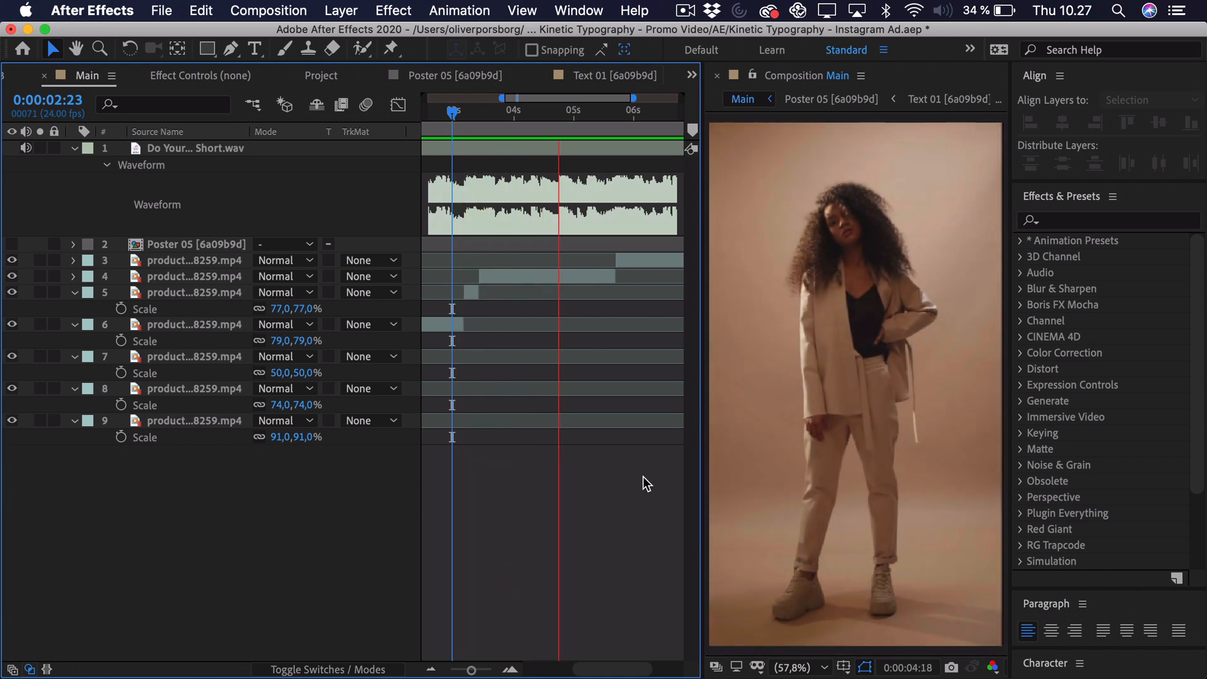
{"action": "key", "text": "space"}
{"action": "key", "text": "minus"}
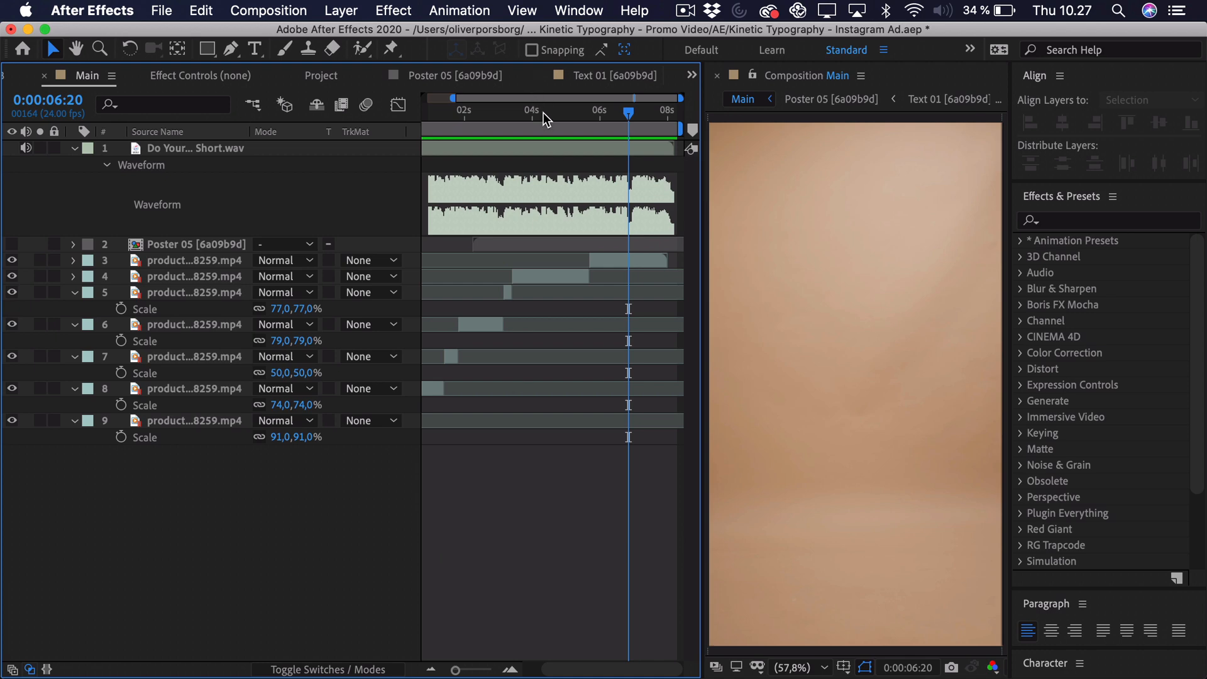
{"action": "left_click_drag", "start_coordinate": [545, 114], "coordinate": [373, 113]}
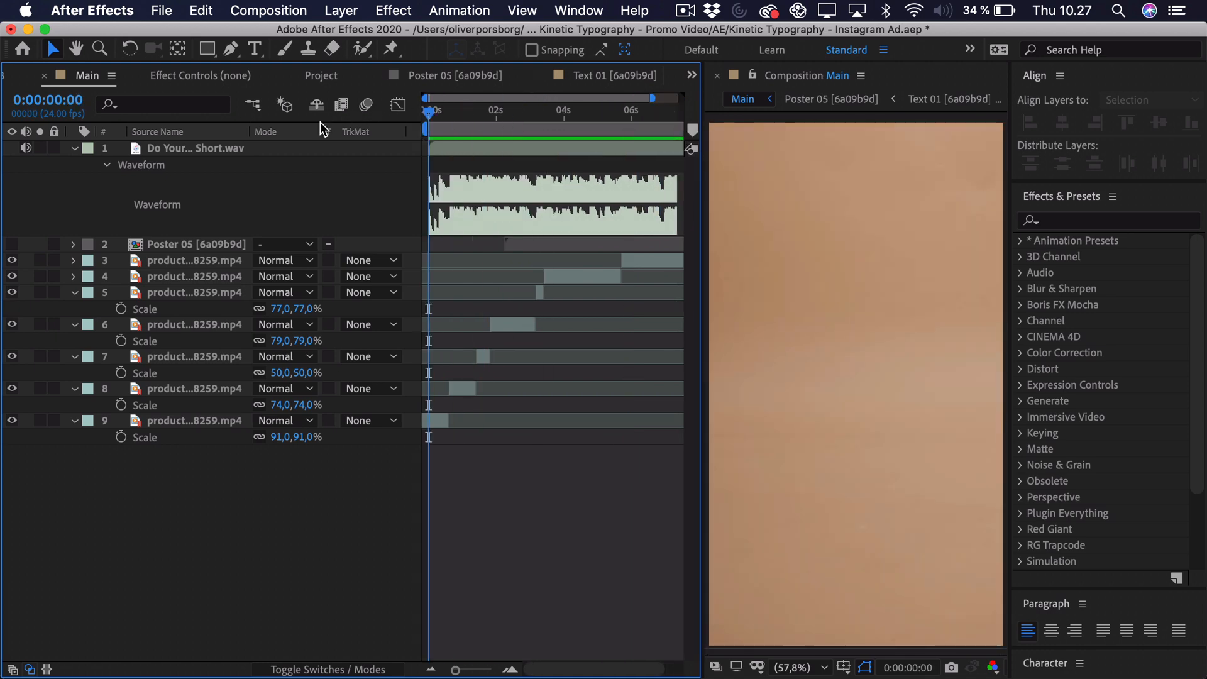
{"action": "left_click", "coordinate": [217, 421]}
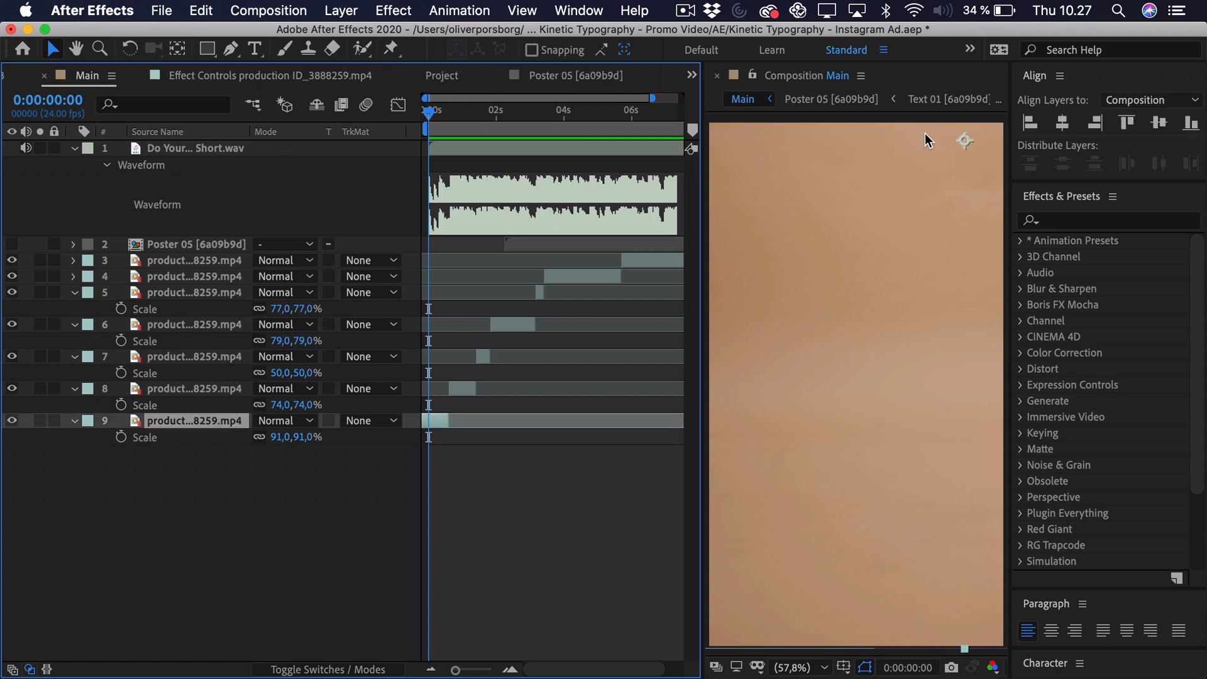
{"action": "scroll", "coordinate": [924, 216], "scroll_direction": "down", "scroll_amount": 2}
{"action": "left_click_drag", "start_coordinate": [871, 276], "coordinate": [870, 419]}
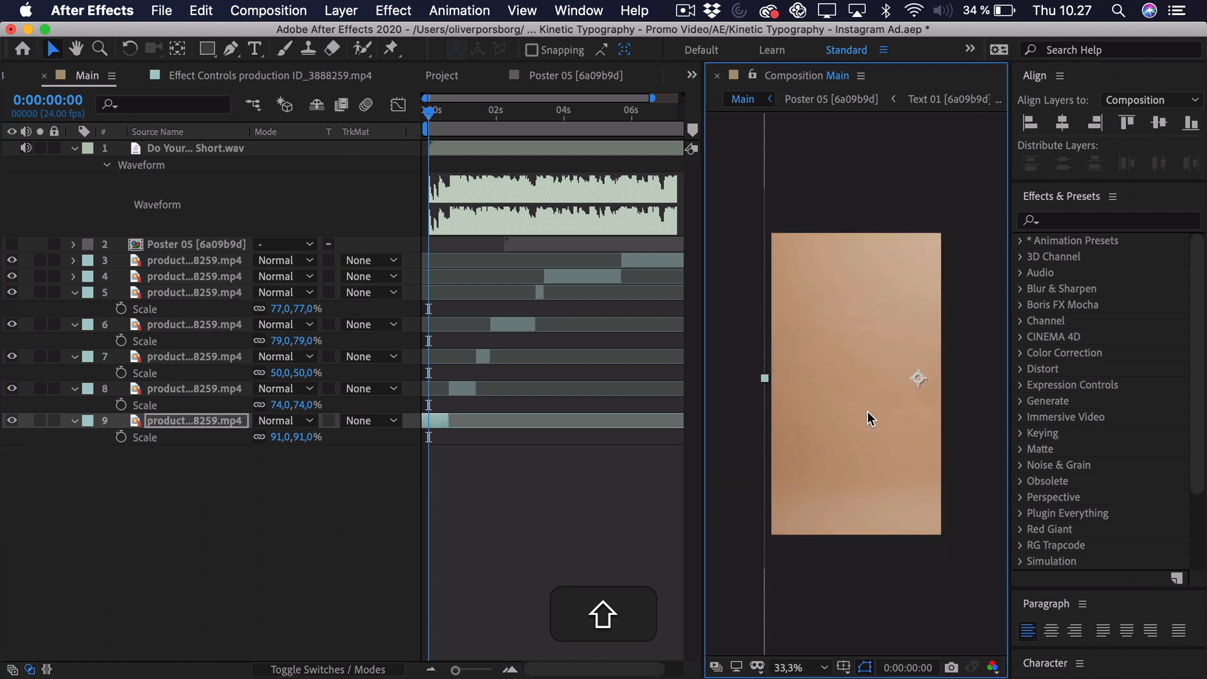
{"action": "key", "text": "shift+super+z"}
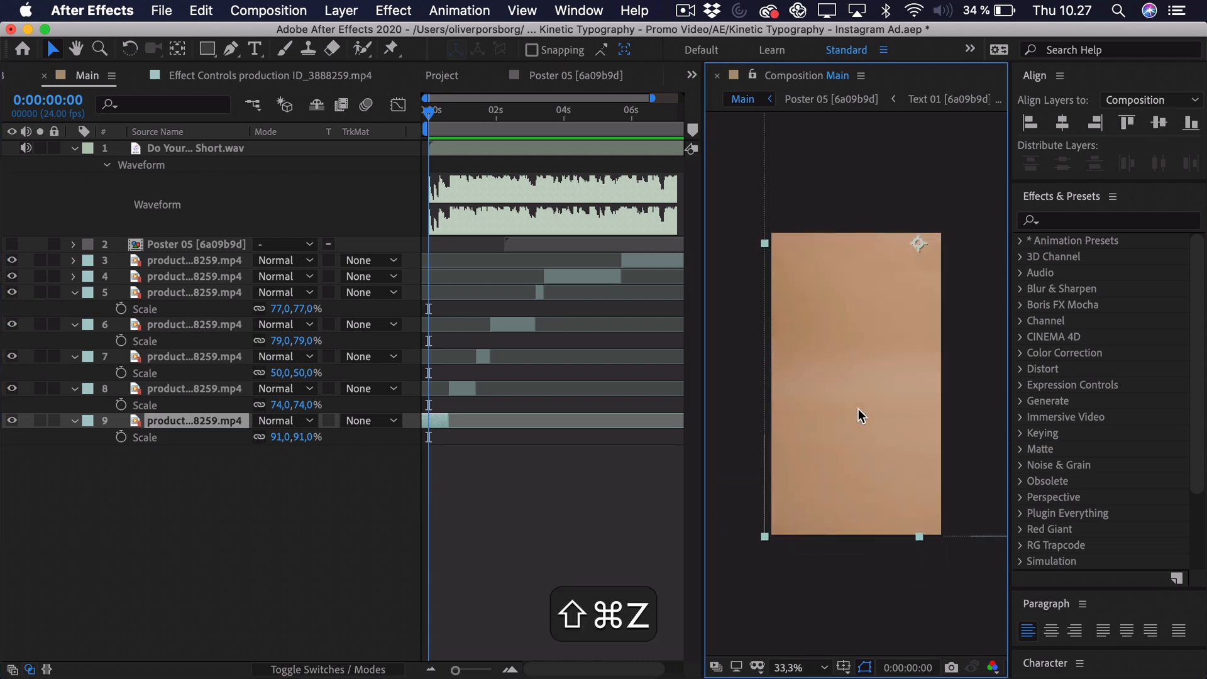
Draw a rectangular mask on the first video segment, slightly larger than the full composition frame
{"action": "left_click", "coordinate": [225, 420]}
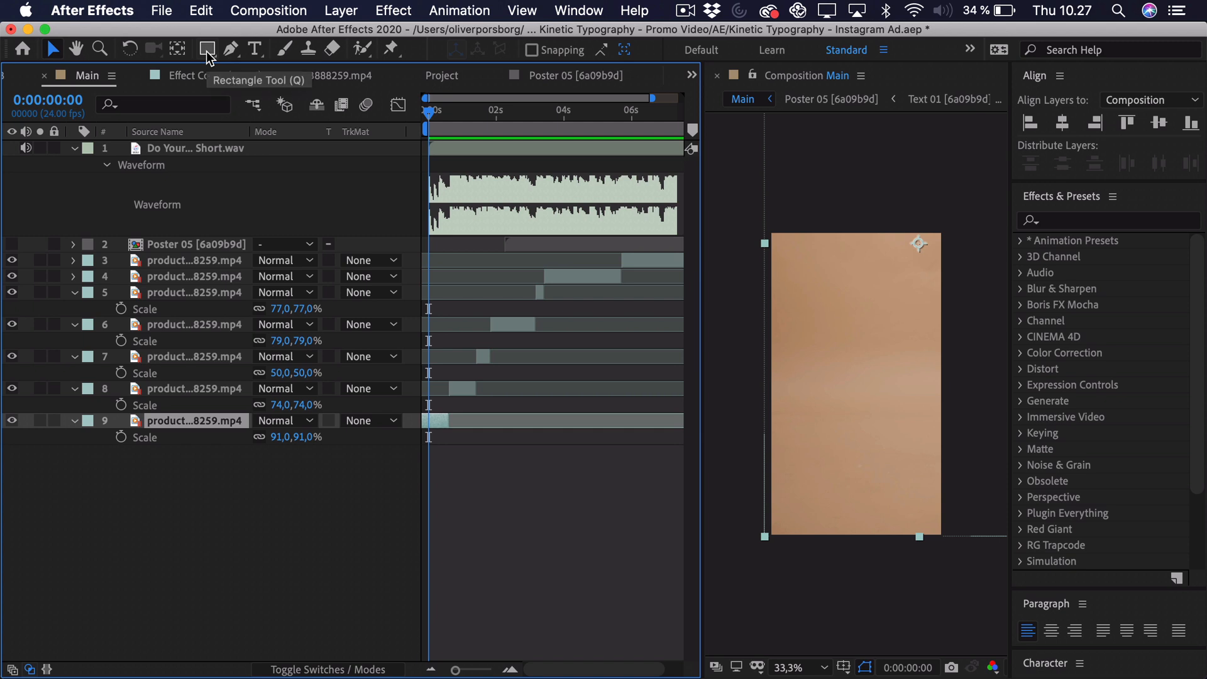
{"action": "left_click_drag", "start_coordinate": [210, 57], "coordinate": [250, 53]}
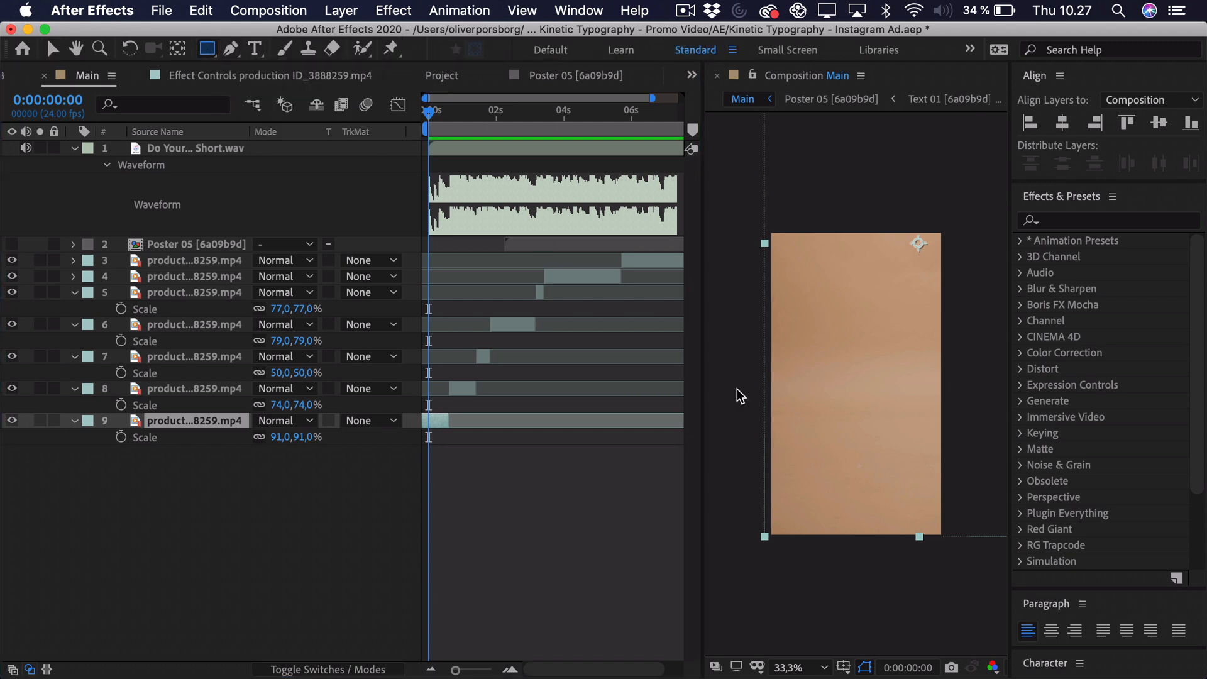
{"action": "left_click_drag", "start_coordinate": [950, 539], "coordinate": [764, 224]}
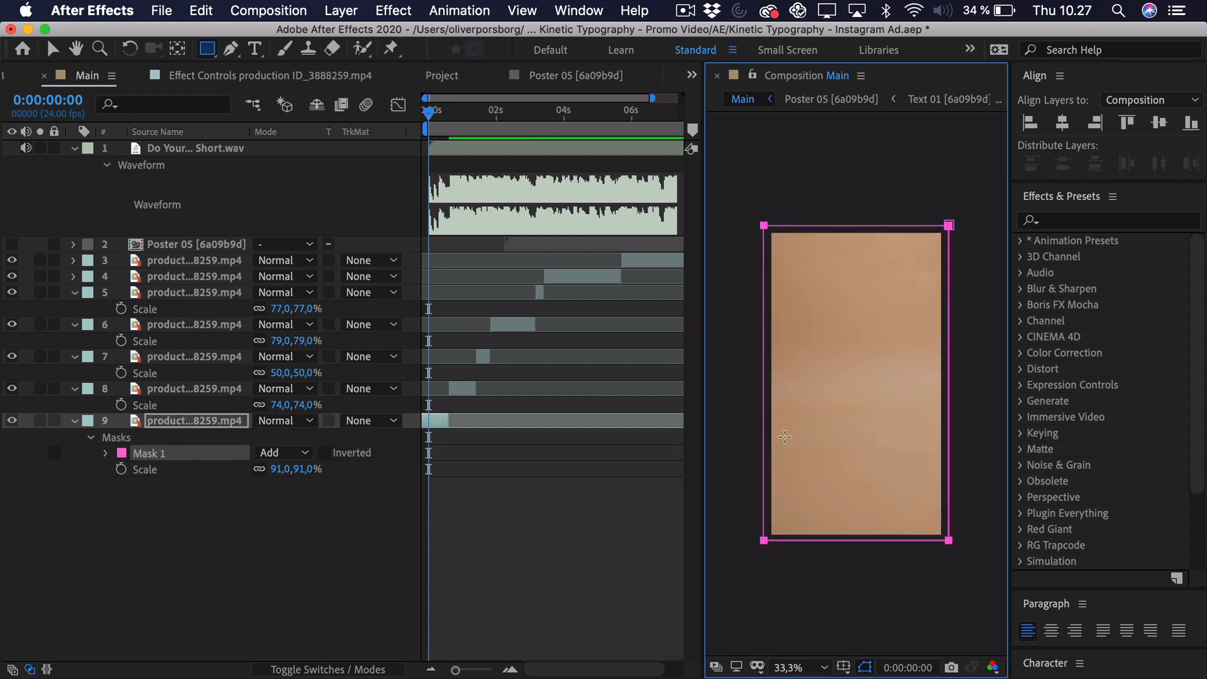
Add a Mask Path keyframe to the first segment's mask and move it to about 10 frames after the start
{"action": "left_click", "coordinate": [105, 452]}
{"action": "left_click", "coordinate": [137, 469]}
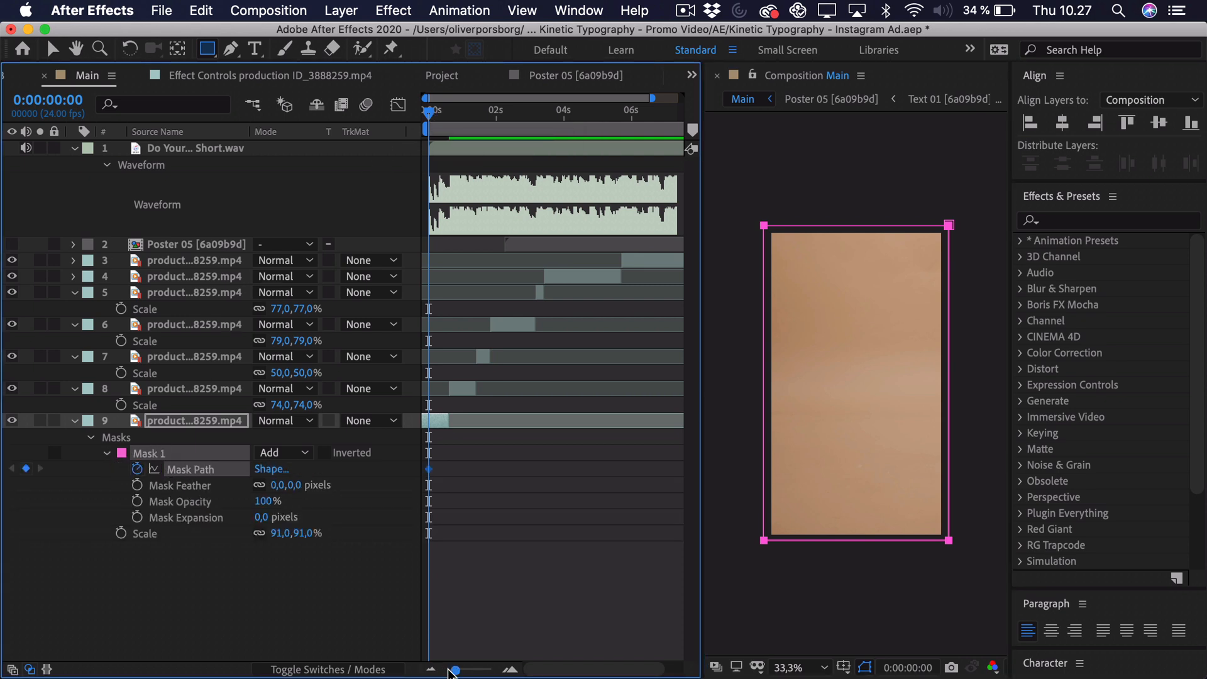
{"action": "left_click_drag", "start_coordinate": [453, 670], "coordinate": [488, 670]}
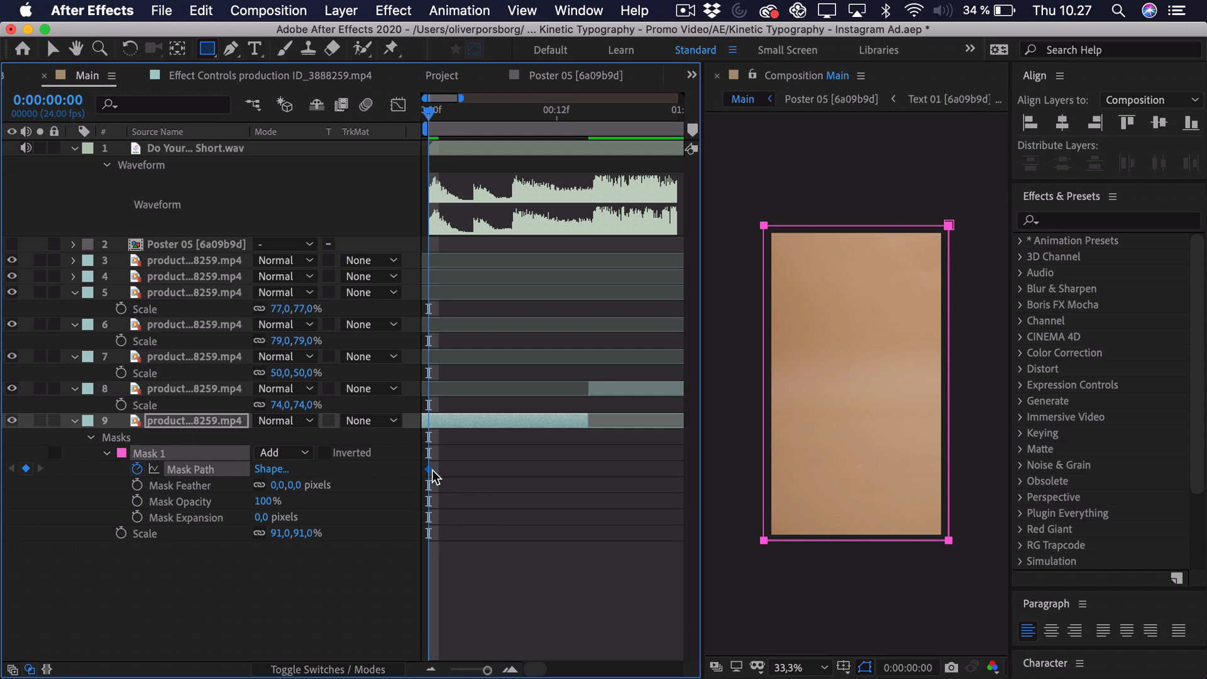
{"action": "left_click_drag", "start_coordinate": [428, 469], "coordinate": [535, 472]}
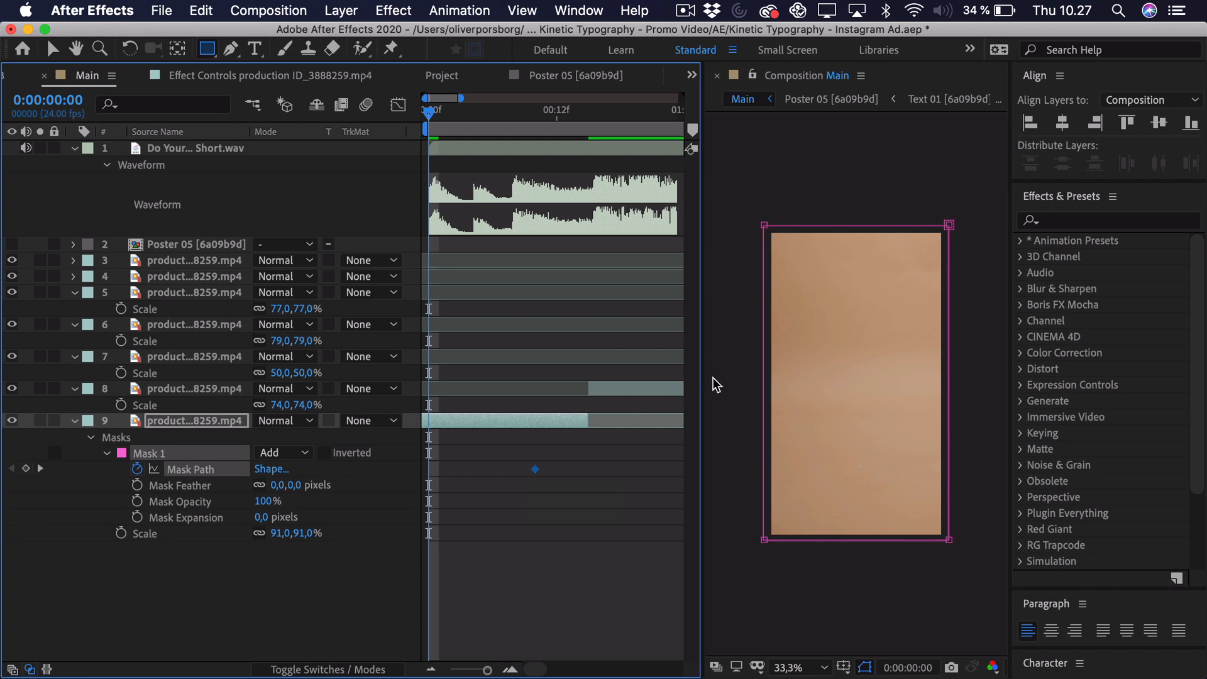
At 0:00:00:00, lower the mask's upper edge to about the middle of the composition frame, creating the starting mask shape
{"action": "key", "text": "v"}
{"action": "left_click", "coordinate": [764, 225]}
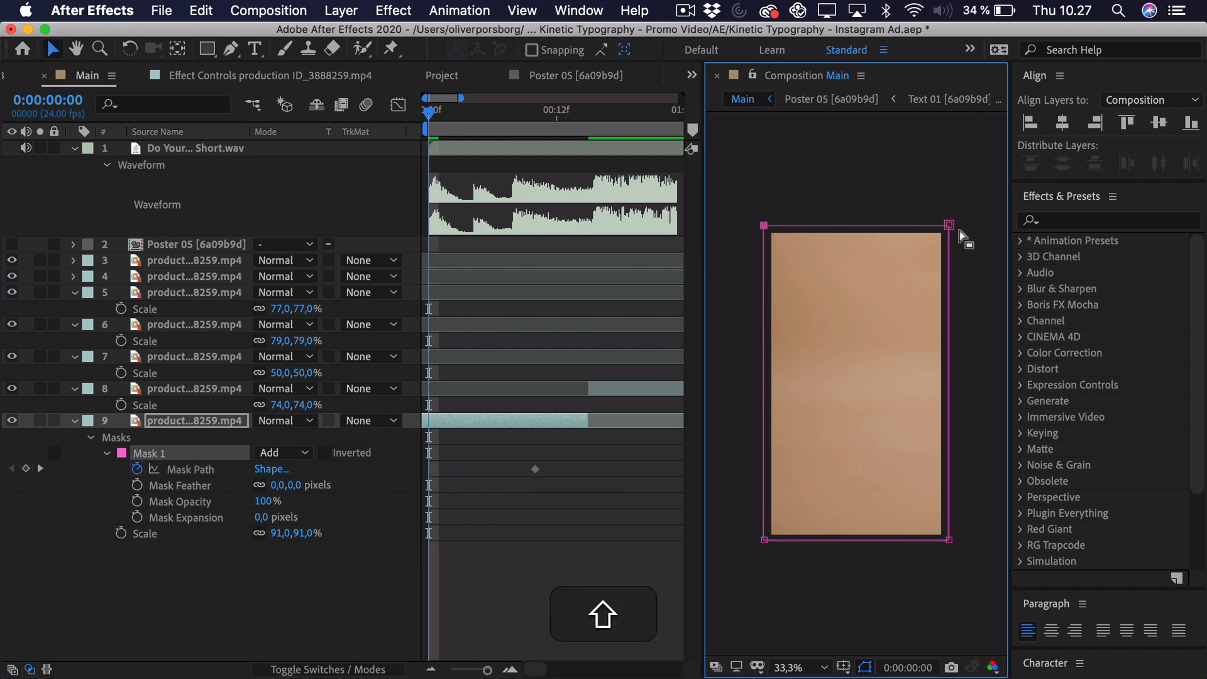
{"action": "left_click_drag", "start_coordinate": [951, 227], "coordinate": [951, 396]}
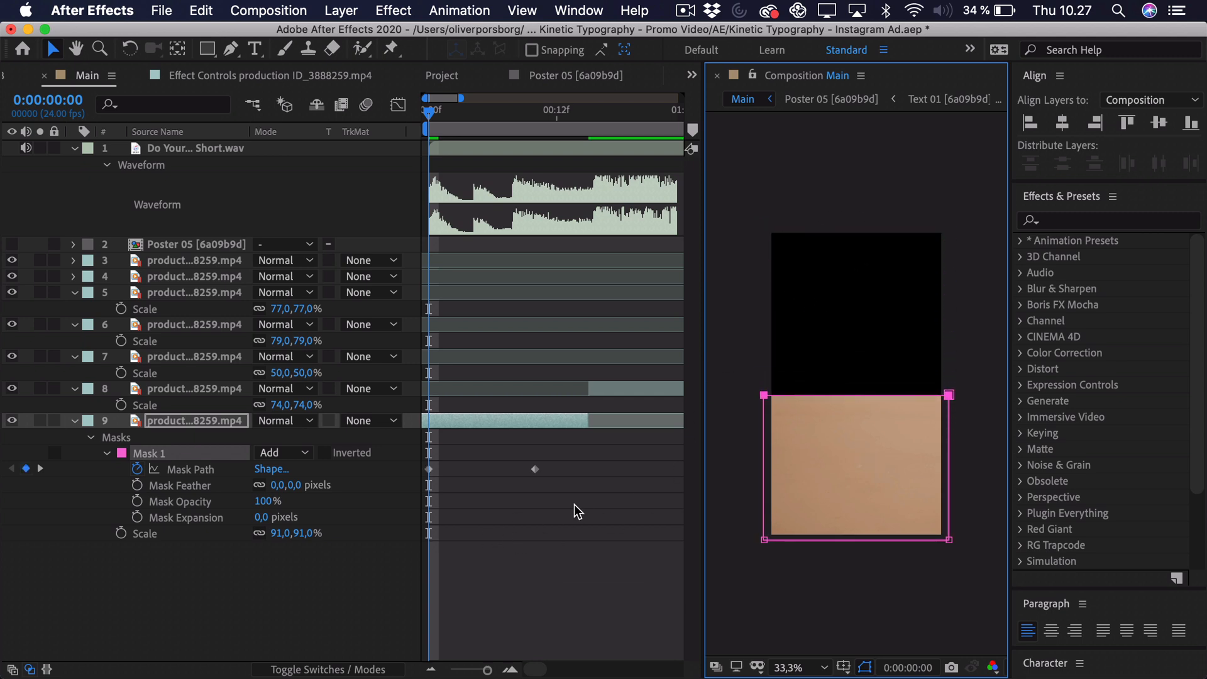
Apply Easy Ease to both Mask Path keyframes and shape the speed curve to peak early with a long slow finish
{"action": "left_click_drag", "start_coordinate": [574, 503], "coordinate": [412, 455]}
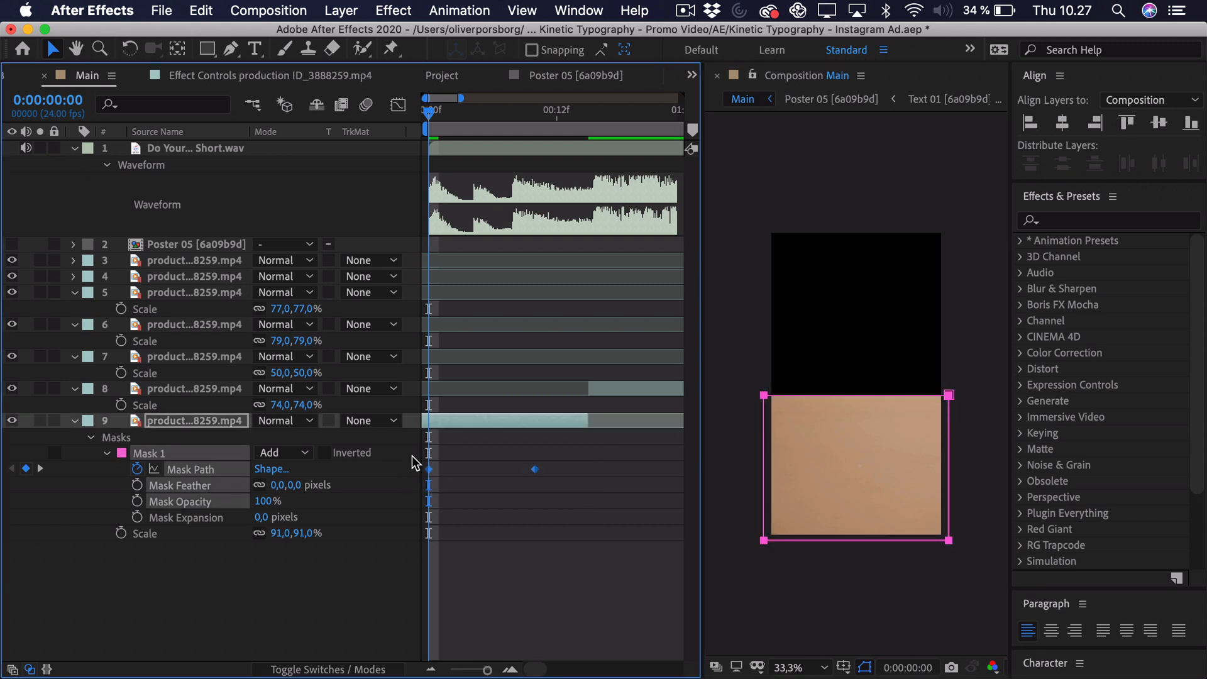
{"action": "key", "text": "F9"}
{"action": "left_click", "coordinate": [398, 104]}
{"action": "left_click_drag", "start_coordinate": [517, 598], "coordinate": [440, 598]}
{"action": "left_click", "coordinate": [400, 104]}
{"action": "left_click", "coordinate": [522, 550]}
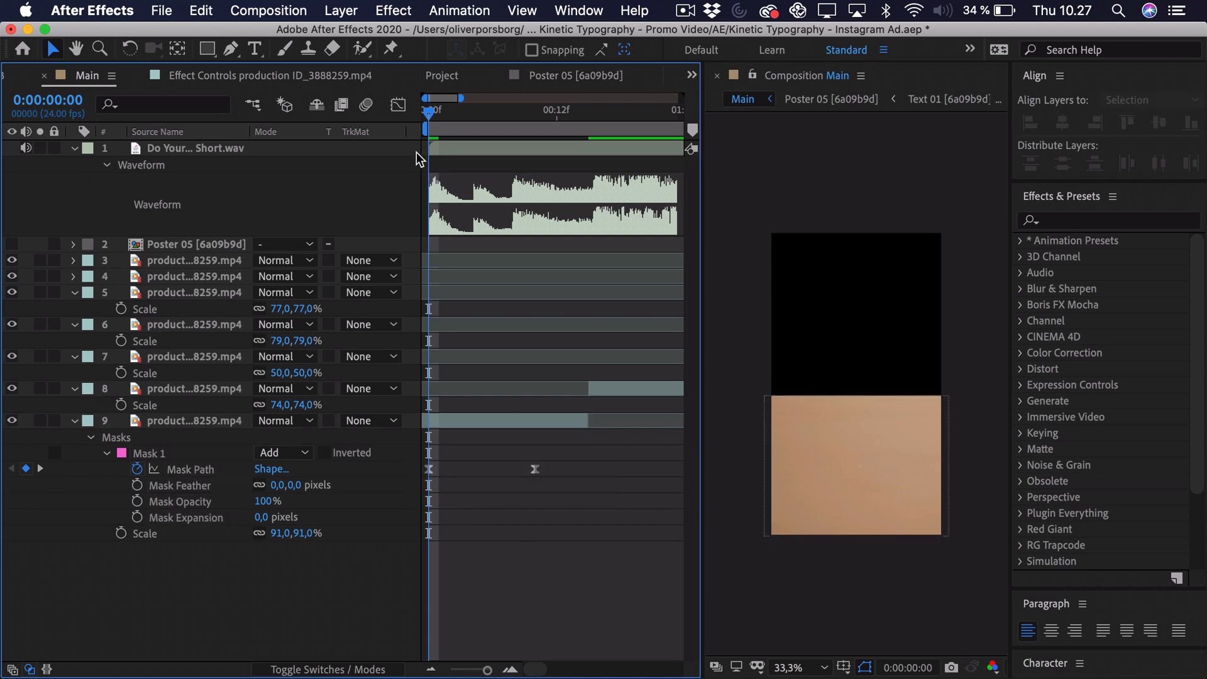
Inspect the Mask Path speed curve and play back the mask reveal from the start
{"action": "left_click_drag", "start_coordinate": [454, 469], "coordinate": [423, 508]}
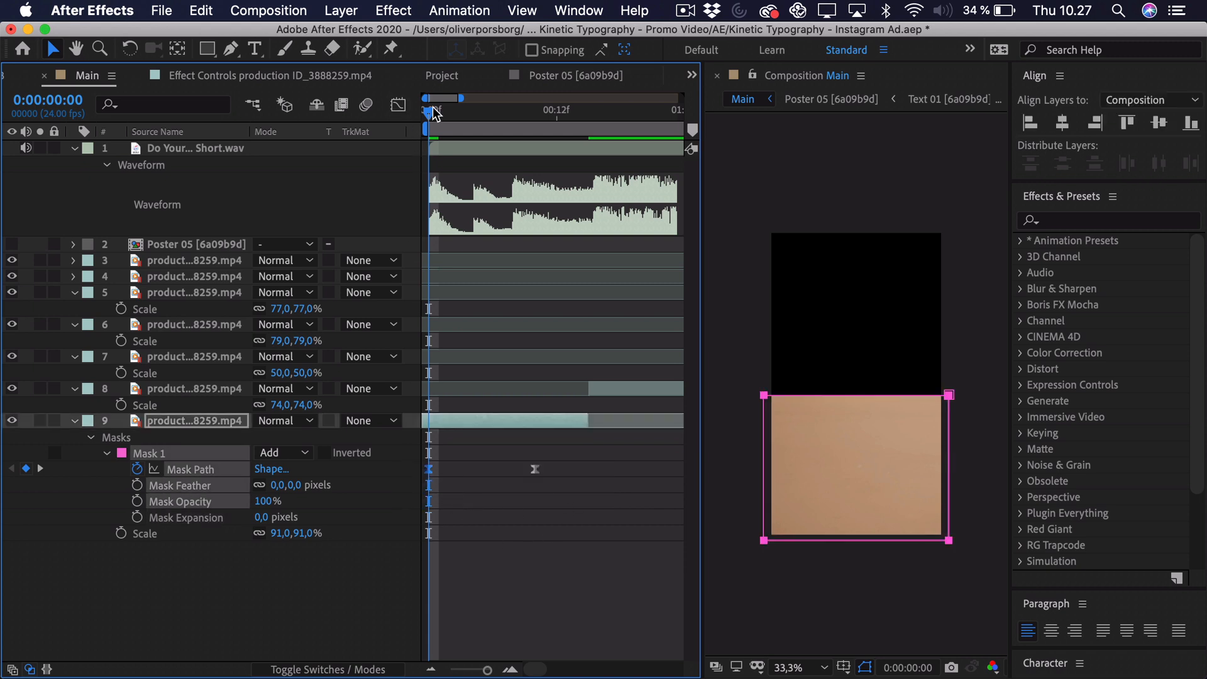
{"action": "left_click", "coordinate": [398, 104]}
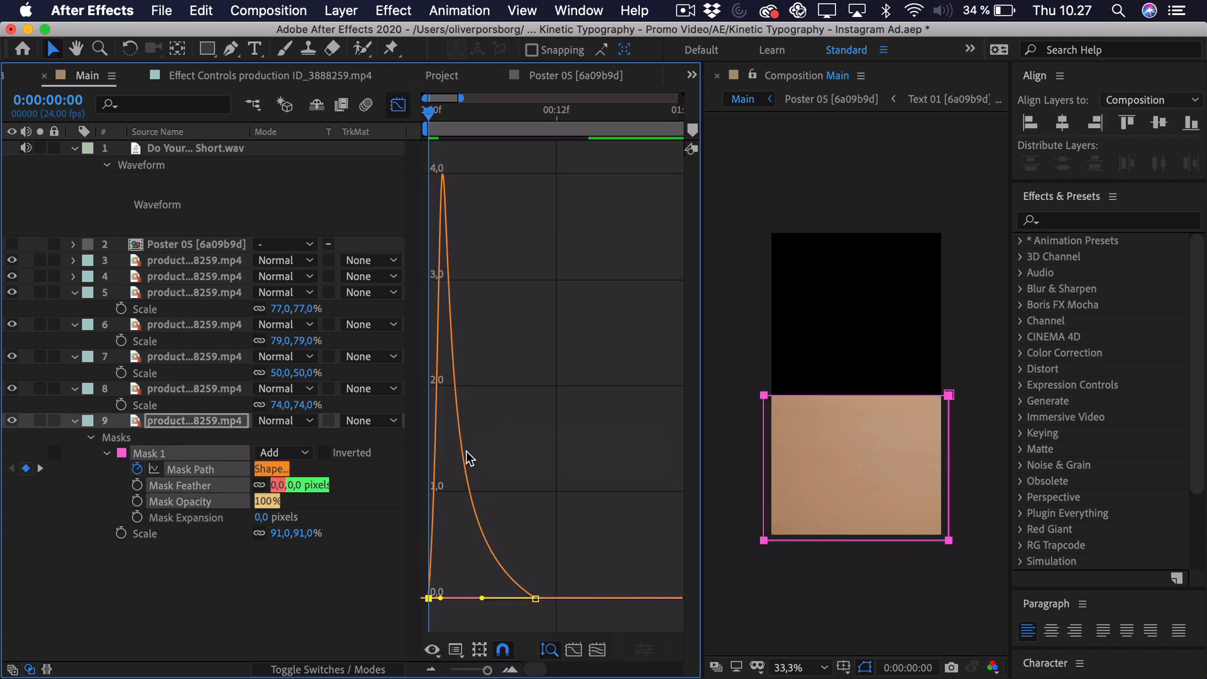
{"action": "left_click", "coordinate": [398, 104]}
{"action": "left_click", "coordinate": [472, 482]}
{"action": "key", "text": "space"}
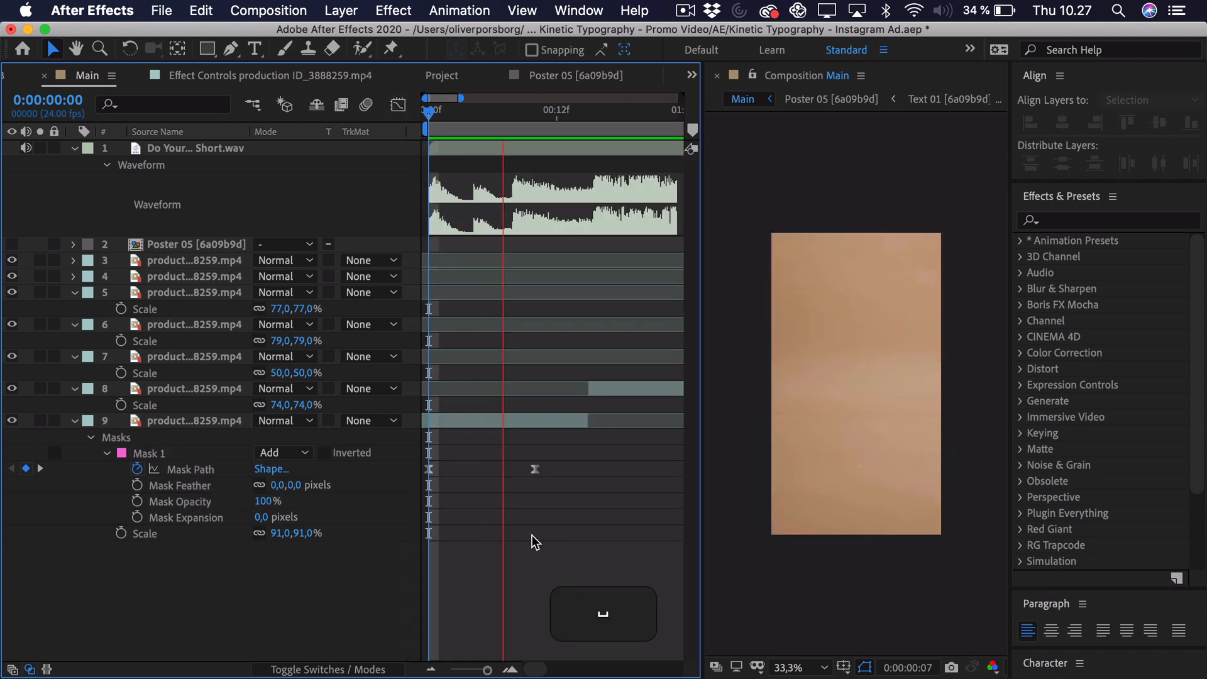
Move the final Mask Path keyframe to the end of the first video segment and play back the slower reveal
{"action": "left_click_drag", "start_coordinate": [535, 469], "coordinate": [588, 469]}
{"action": "key", "text": "Home"}
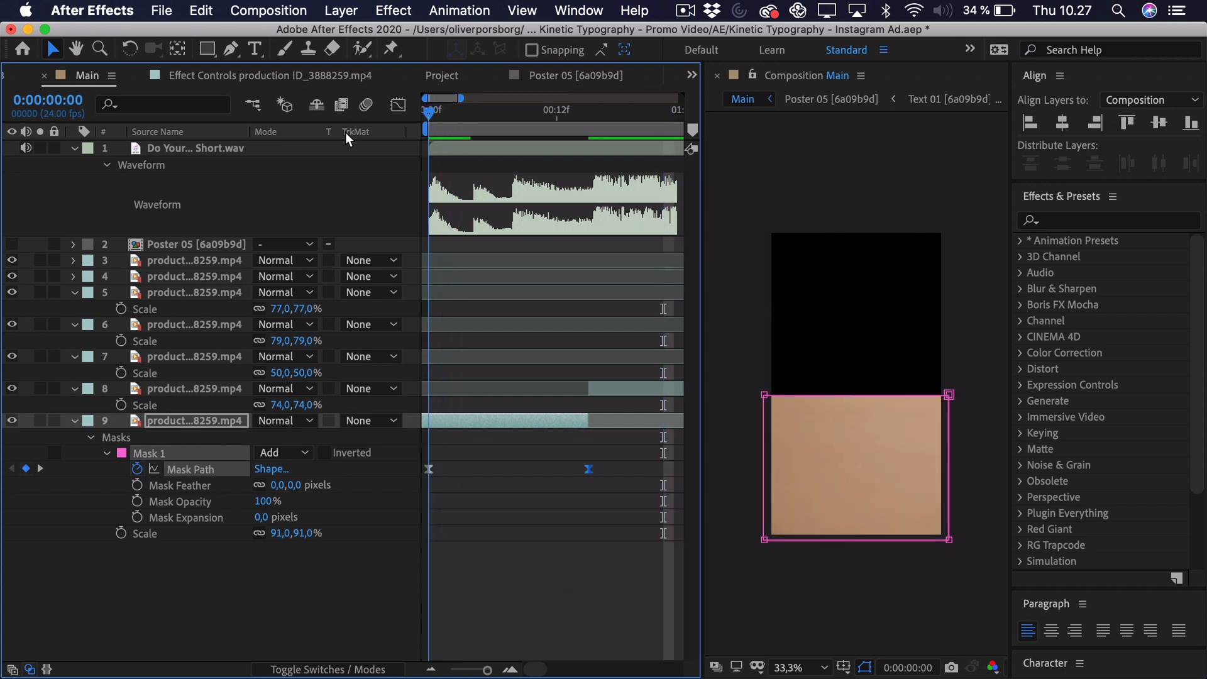
{"action": "key", "text": "space"}
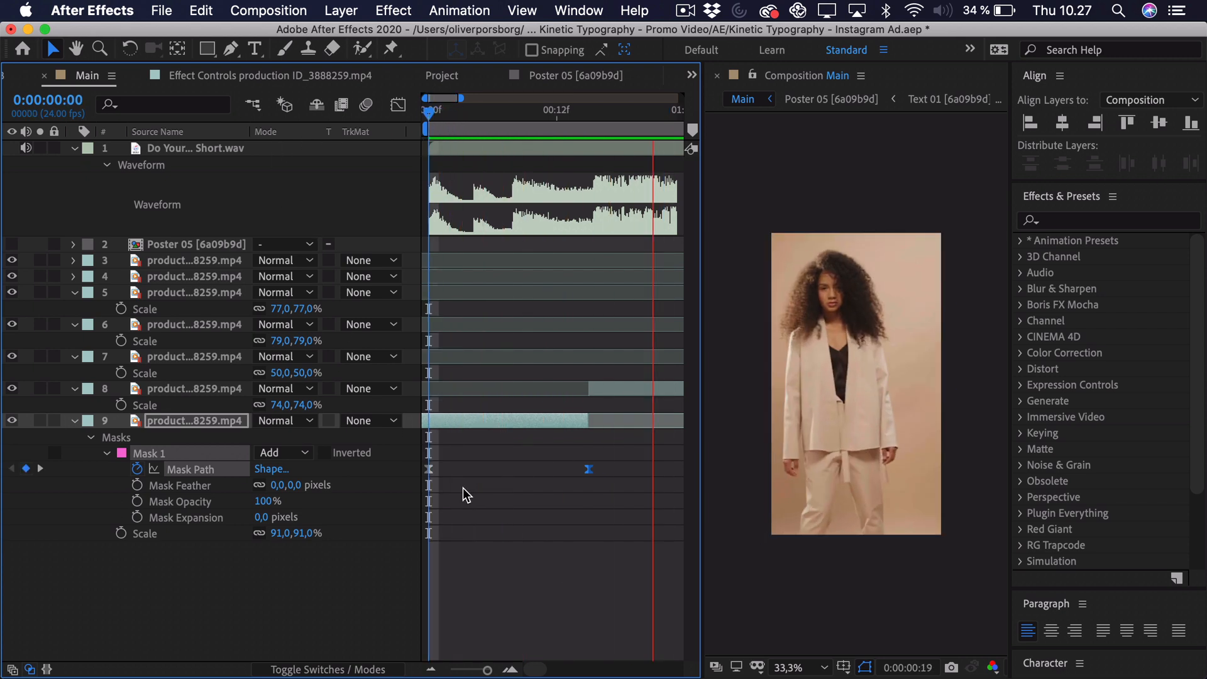
At the start of the composition, lower the mask's upper edge further, leaving about the lower third of the video visible
{"action": "left_click", "coordinate": [200, 430]}
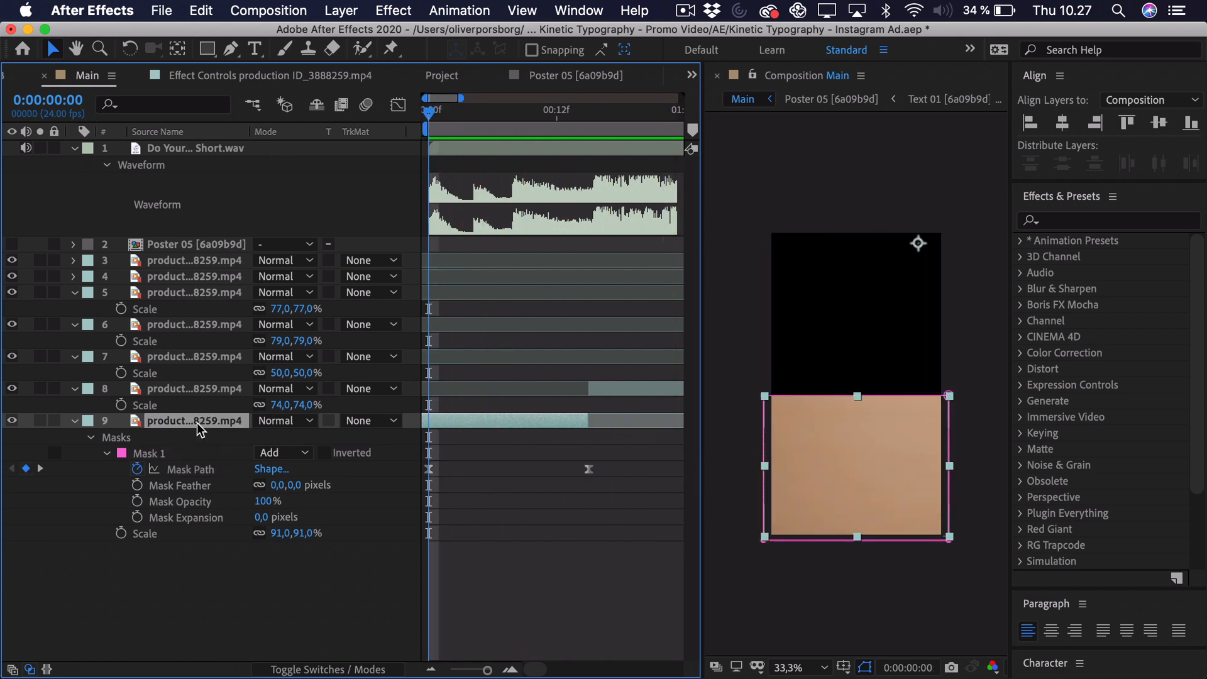
{"action": "left_click", "coordinate": [948, 397]}
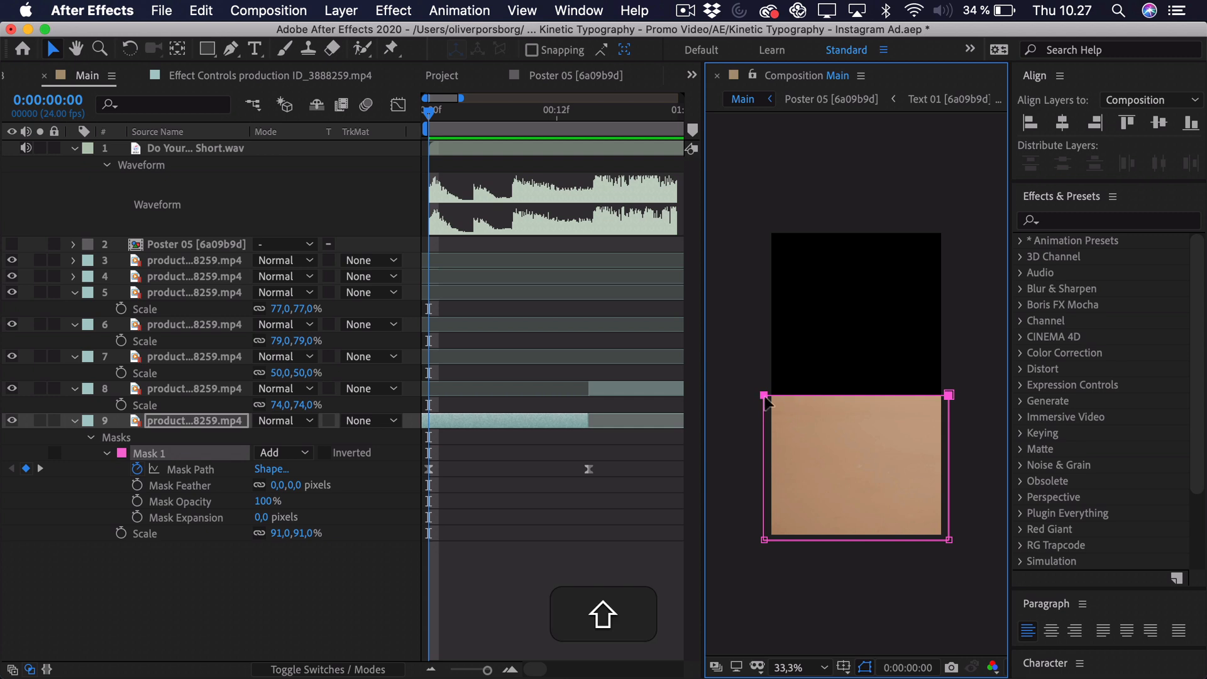
{"action": "left_click_drag", "start_coordinate": [767, 402], "coordinate": [766, 439]}
{"action": "left_click", "coordinate": [547, 559]}
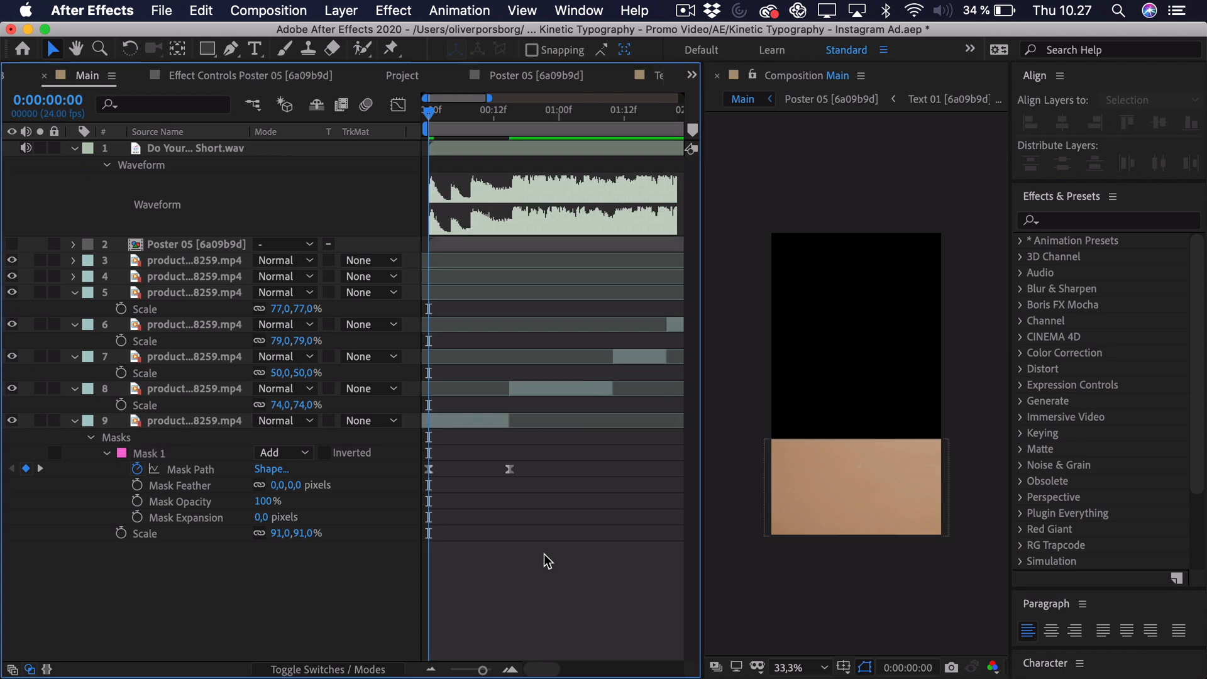
Duplicate the masked first video segment and delete Mask 1 from the duplicate
{"action": "left_click", "coordinate": [863, 477]}
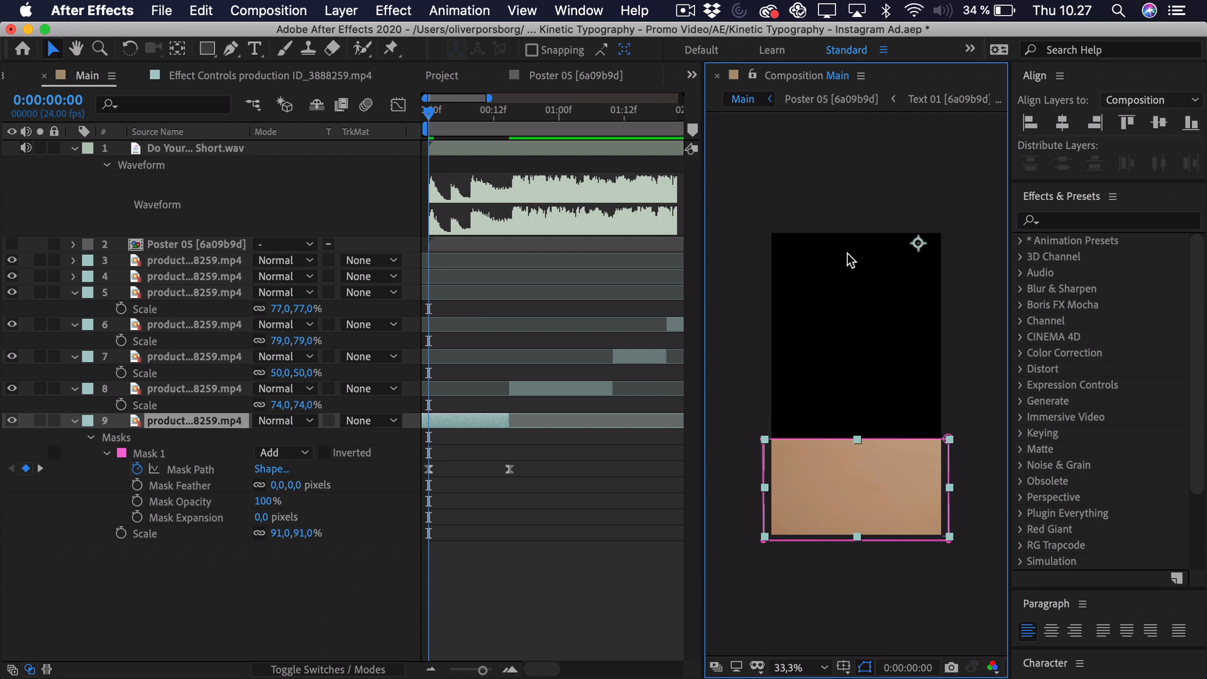
{"action": "left_click", "coordinate": [11, 245]}
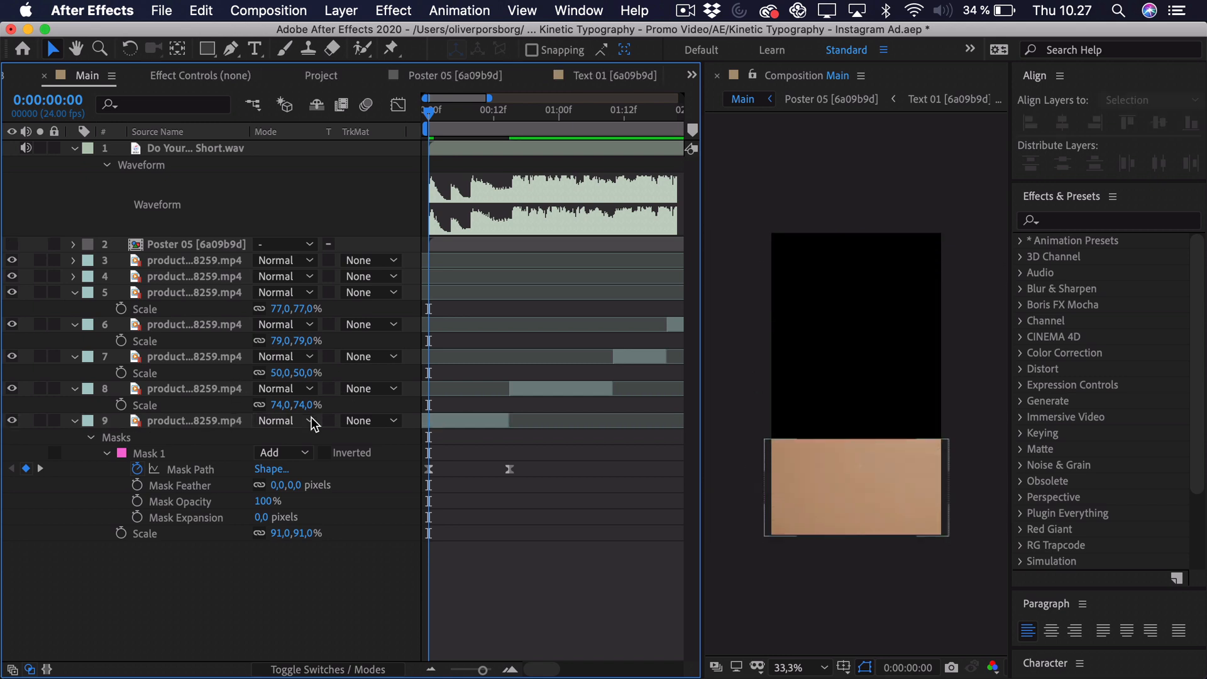
{"action": "left_click", "coordinate": [473, 421]}
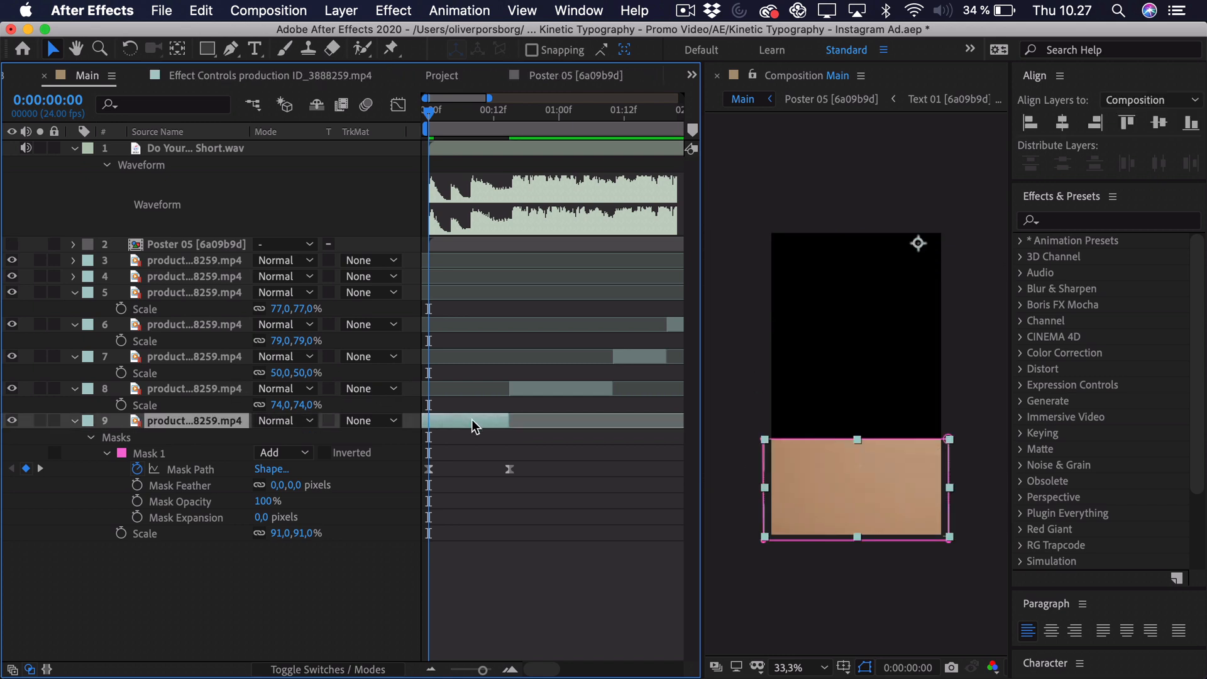
{"action": "key", "text": "super+d"}
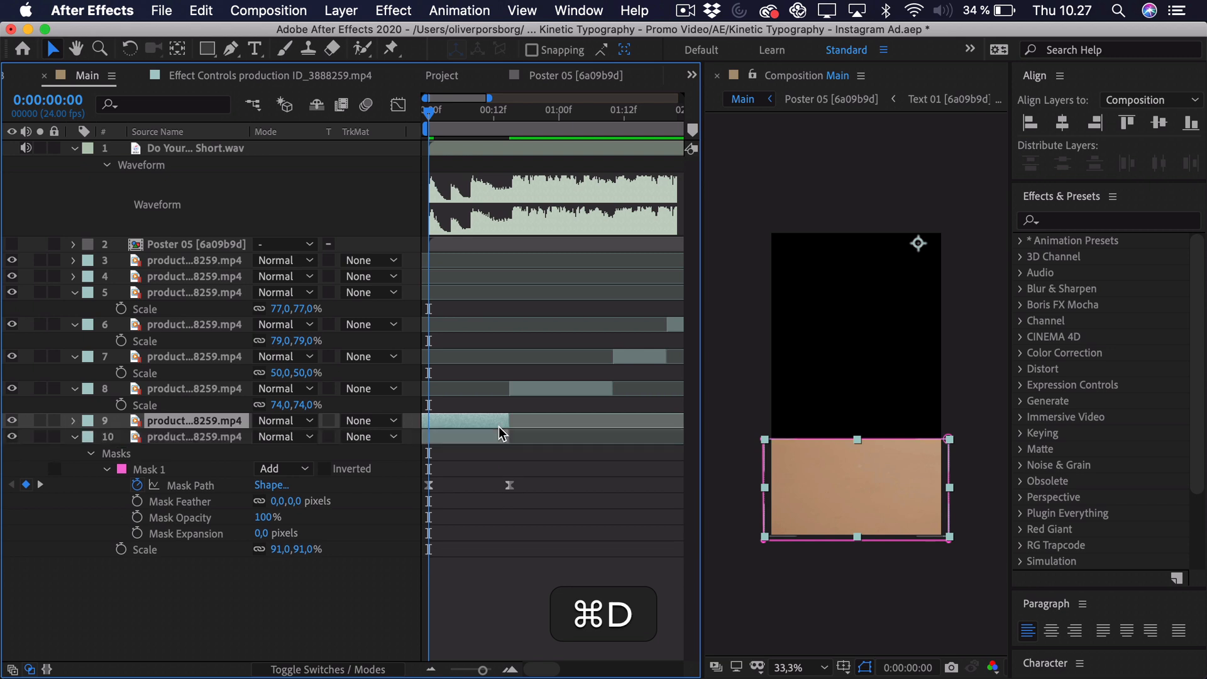
{"action": "key", "text": "m"}
{"action": "left_click", "coordinate": [150, 453]}
{"action": "key", "text": "BackSpace"}
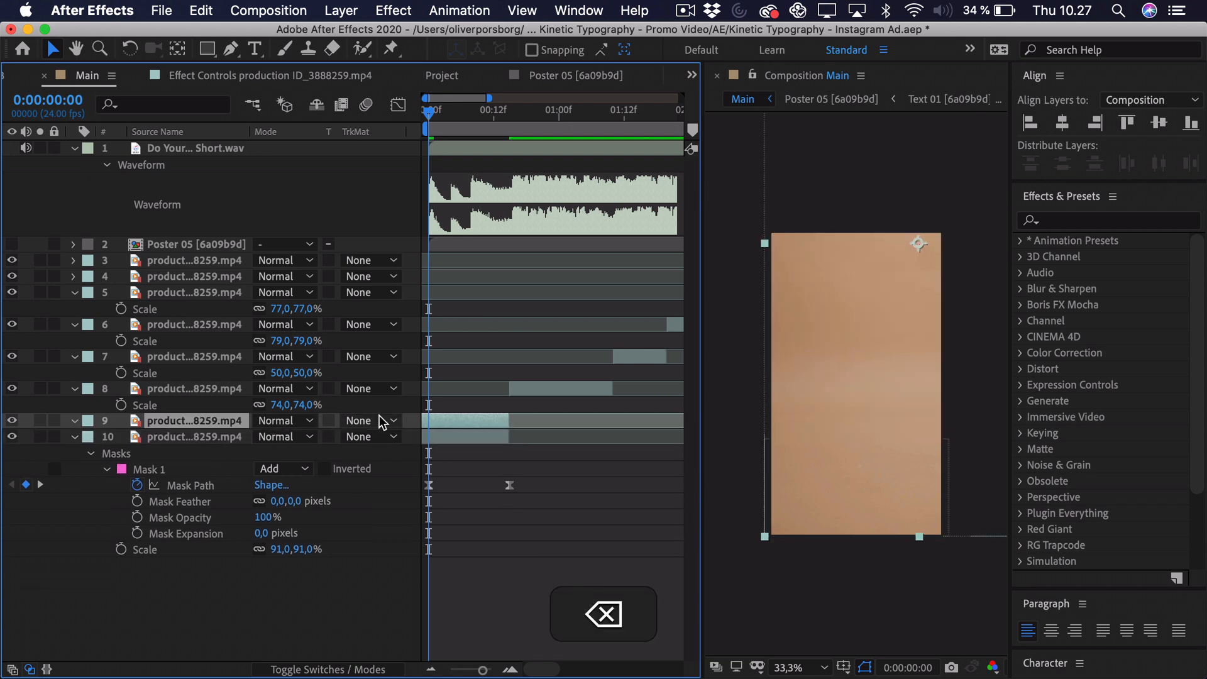
Apply Freeze Frame to the unmasked duplicate at 0:00:00:00 and place it beneath the masked segment
{"action": "right_click", "coordinate": [473, 423]}
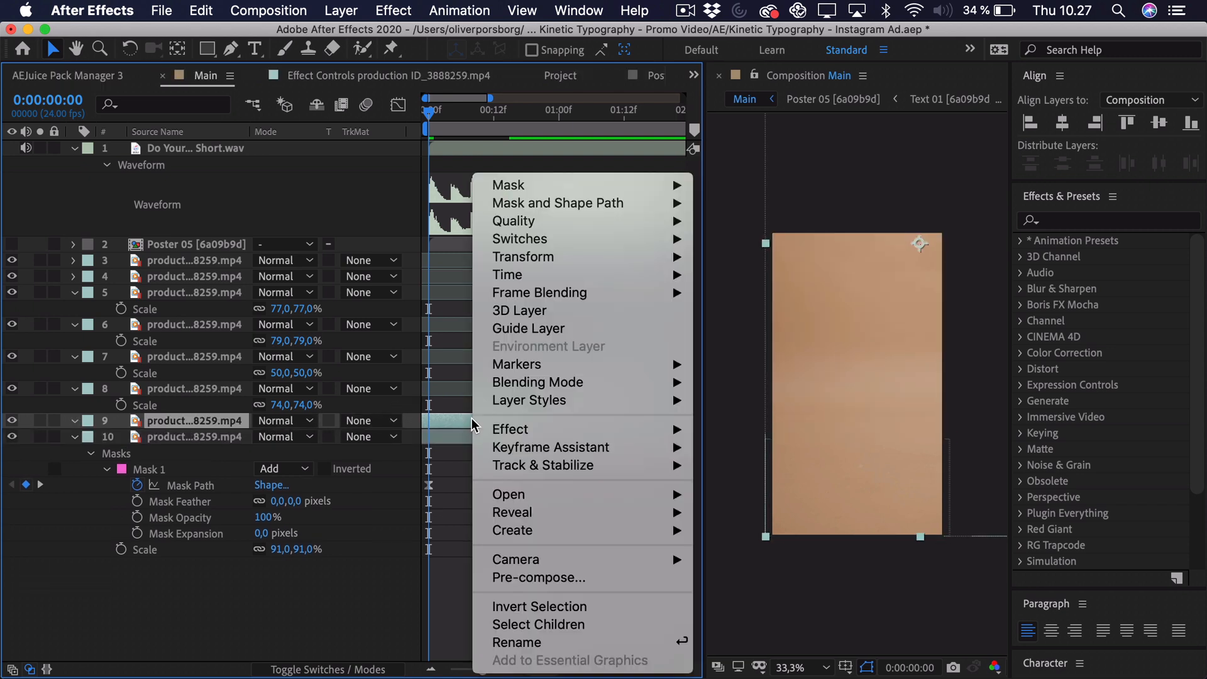
{"action": "mouse_move", "coordinate": [515, 275]}
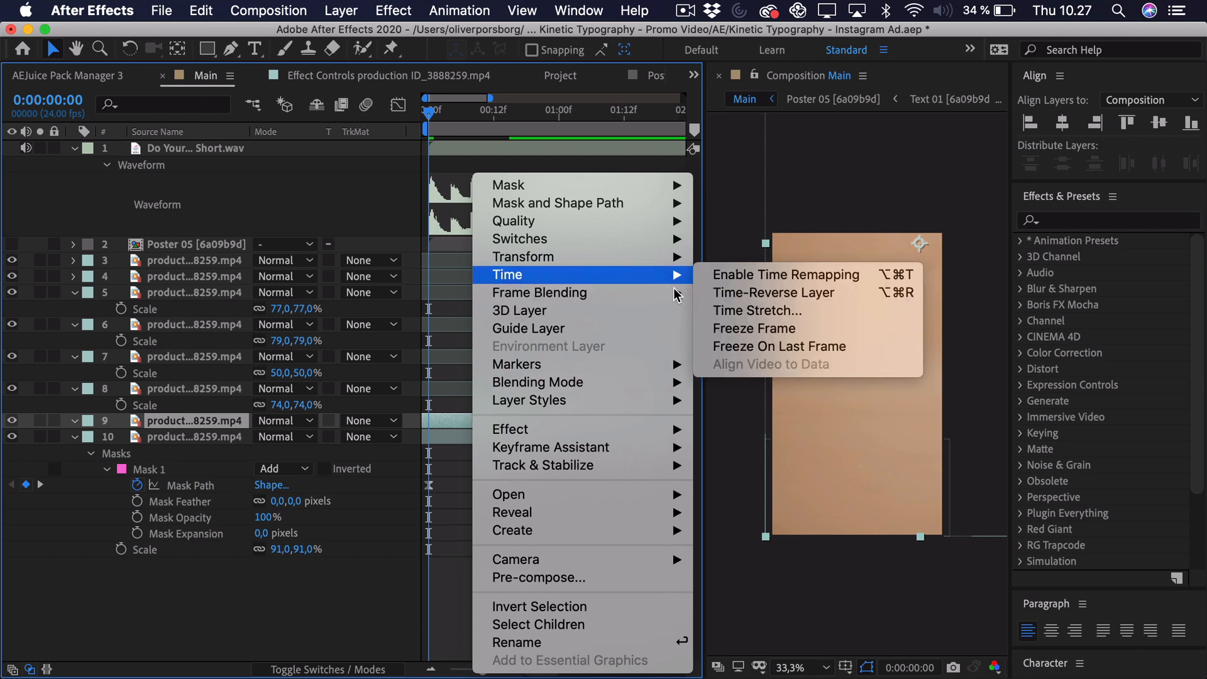
{"action": "left_click", "coordinate": [762, 329]}
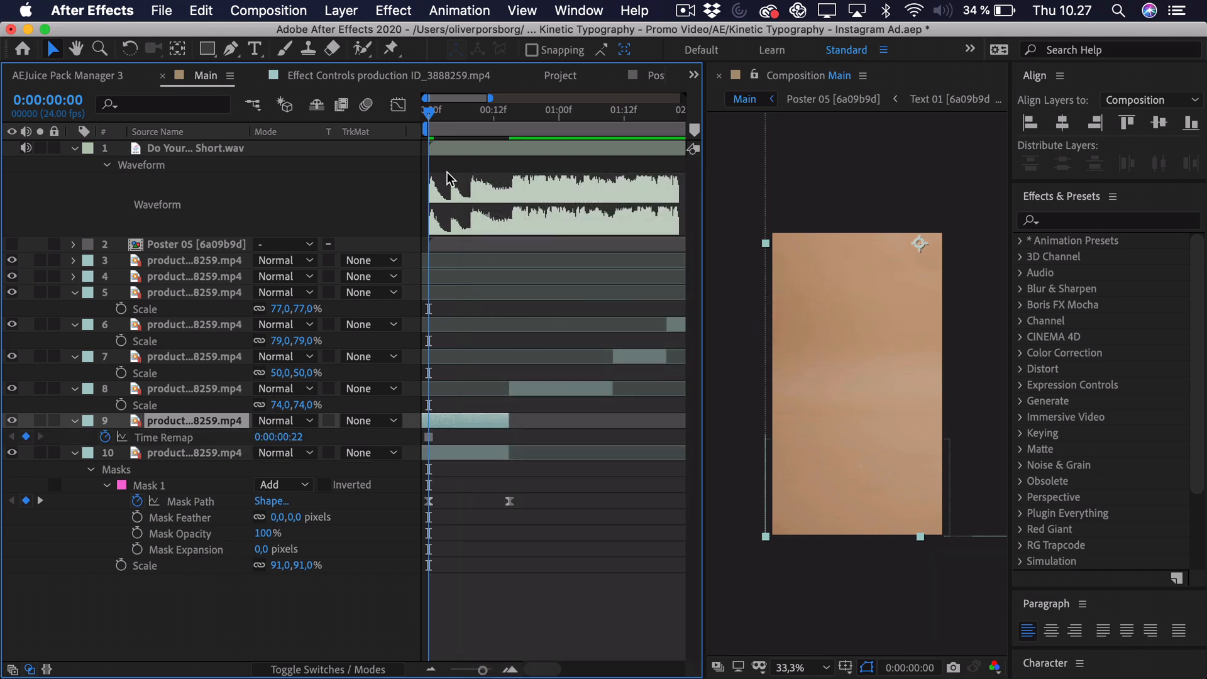
{"action": "left_click_drag", "start_coordinate": [438, 125], "coordinate": [483, 125]}
{"action": "left_click_drag", "start_coordinate": [207, 426], "coordinate": [201, 574]}
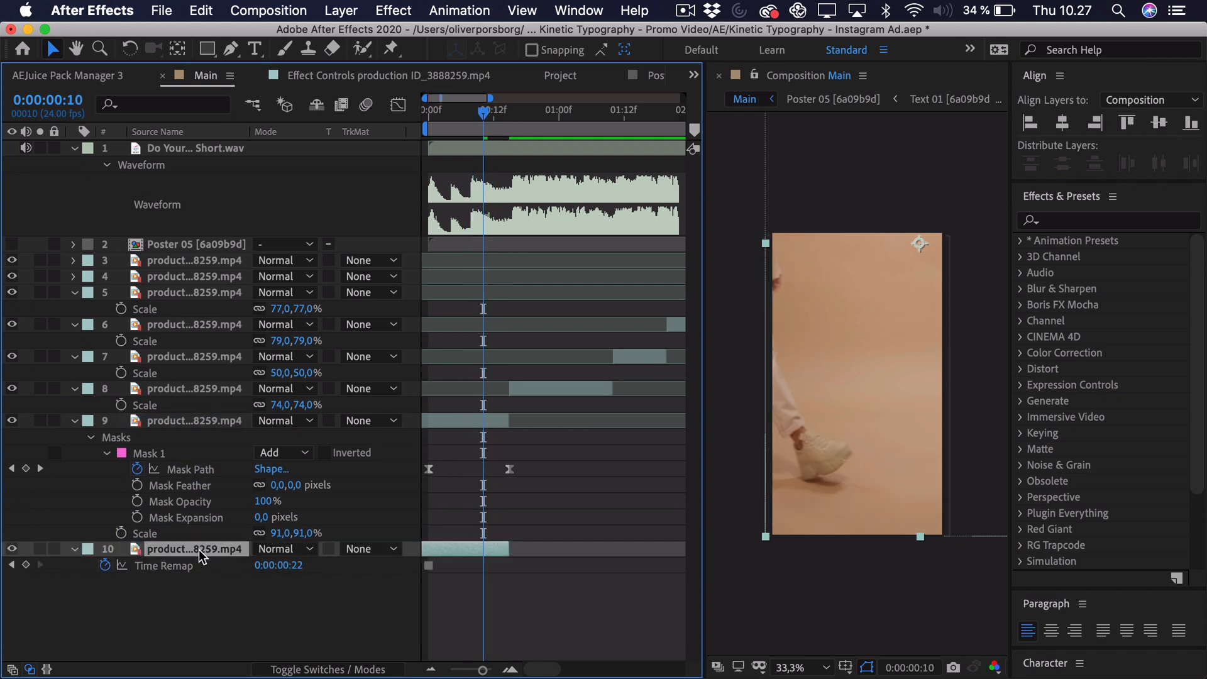
Place the Poster 05 layer between the masked segment and the frozen duplicate, and make it visible
{"action": "left_click", "coordinate": [184, 245]}
{"action": "left_click_drag", "start_coordinate": [211, 250], "coordinate": [194, 535]}
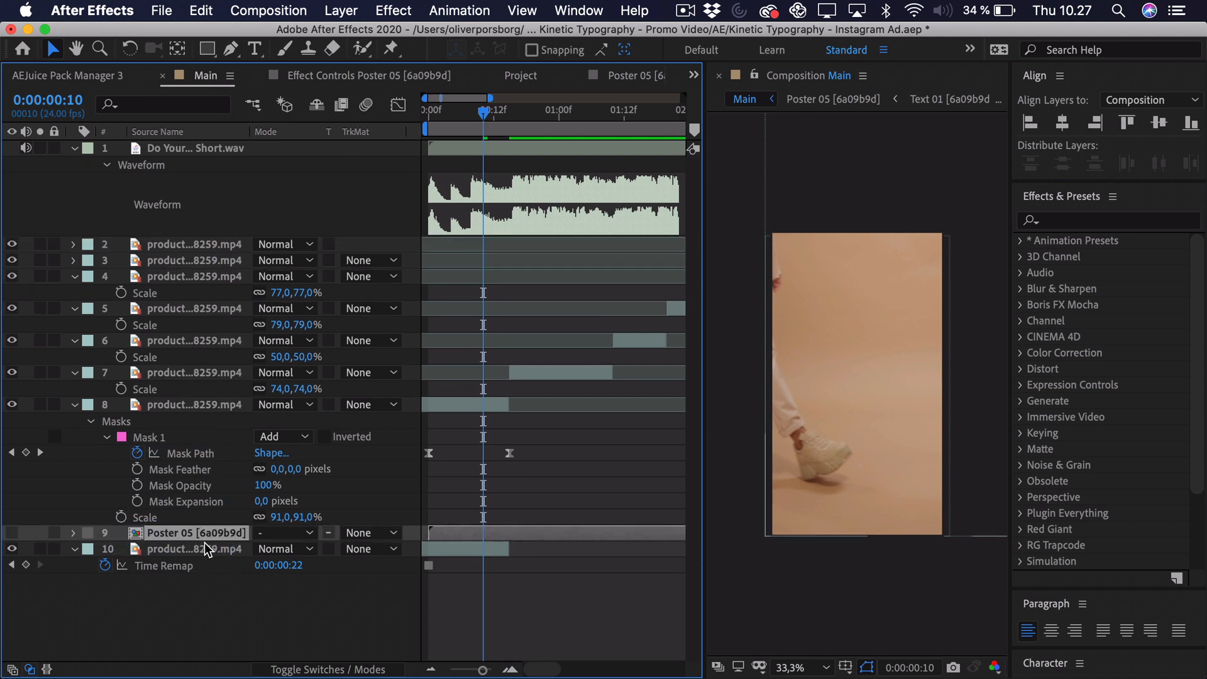
{"action": "left_click", "coordinate": [11, 533]}
Play back the opening from the start to check the mask reveal over the poster
{"action": "left_click_drag", "start_coordinate": [465, 119], "coordinate": [425, 119]}
{"action": "key", "text": "space"}
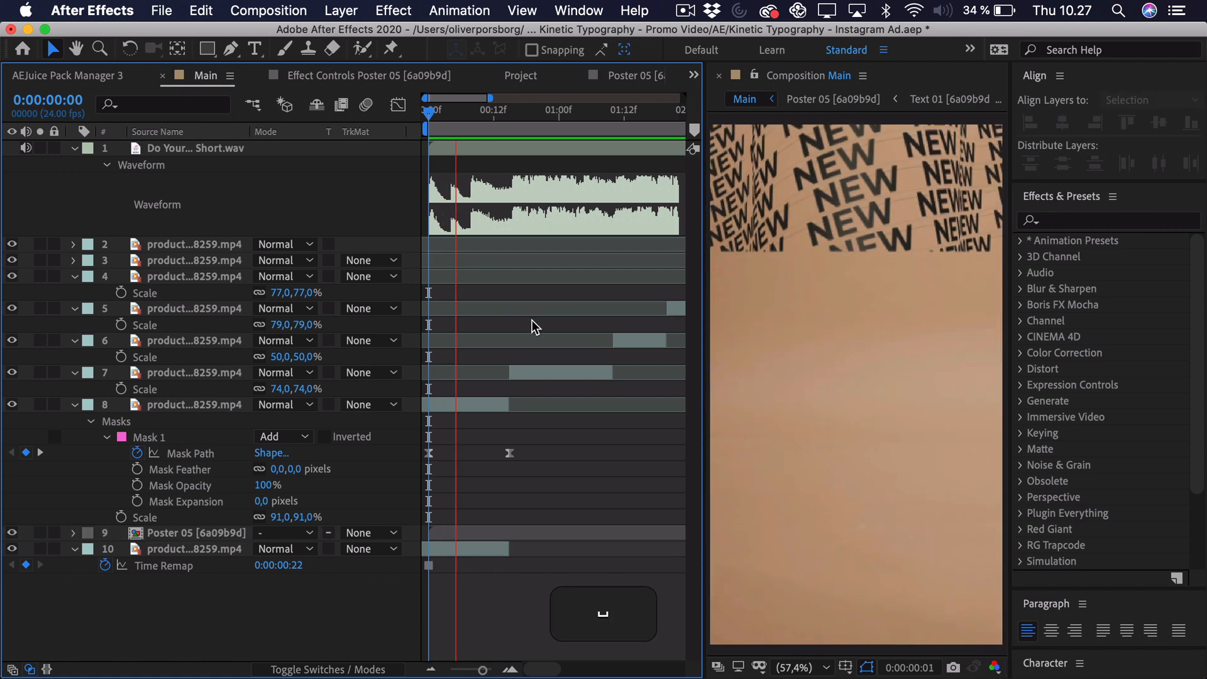
{"action": "key", "text": "space"}
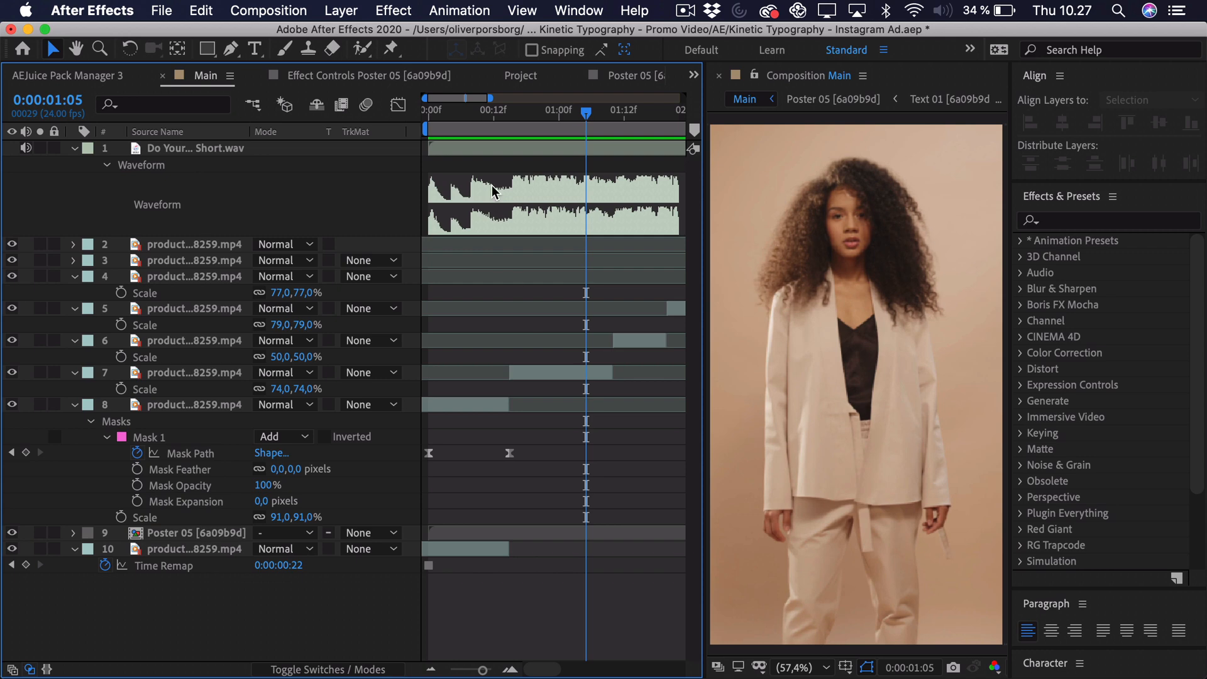
At 0:00:00:09, scale the masked first segment to 105% and reposition it so the video fills the frame
{"action": "mouse_move", "coordinate": [454, 119]}
{"action": "left_mouse_down"}
{"action": "mouse_move", "coordinate": [433, 120]}
{"action": "mouse_move", "coordinate": [478, 123]}
{"action": "left_mouse_up"}
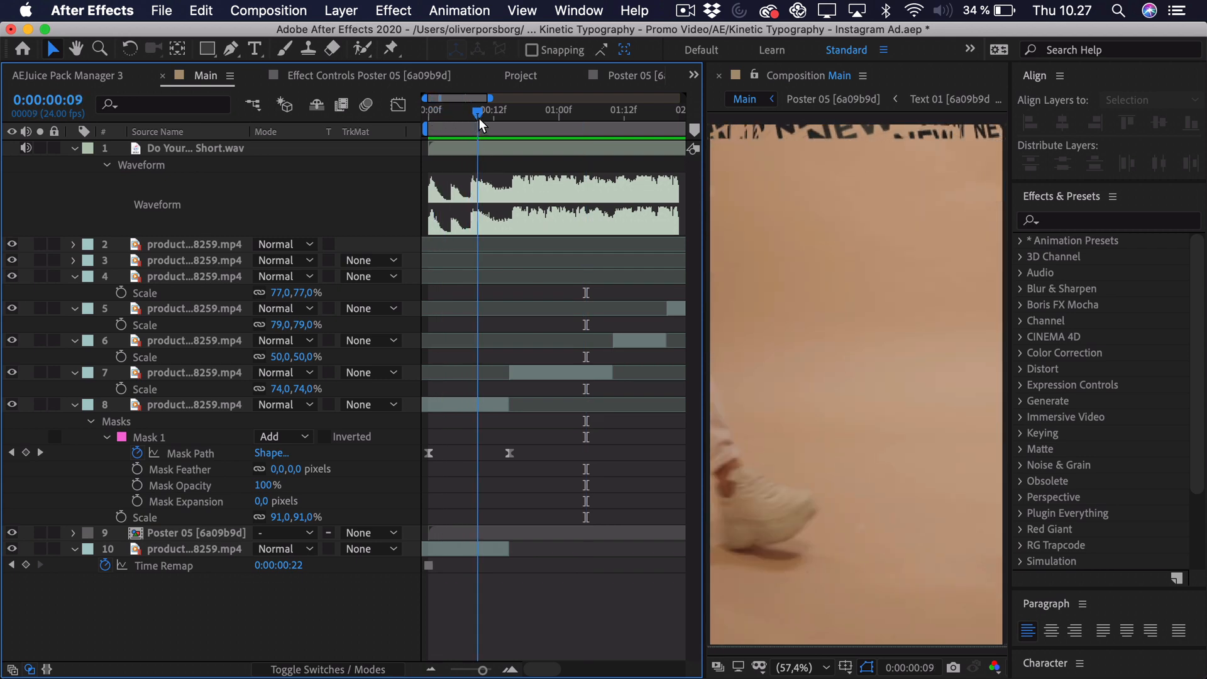
{"action": "left_click", "coordinate": [497, 410]}
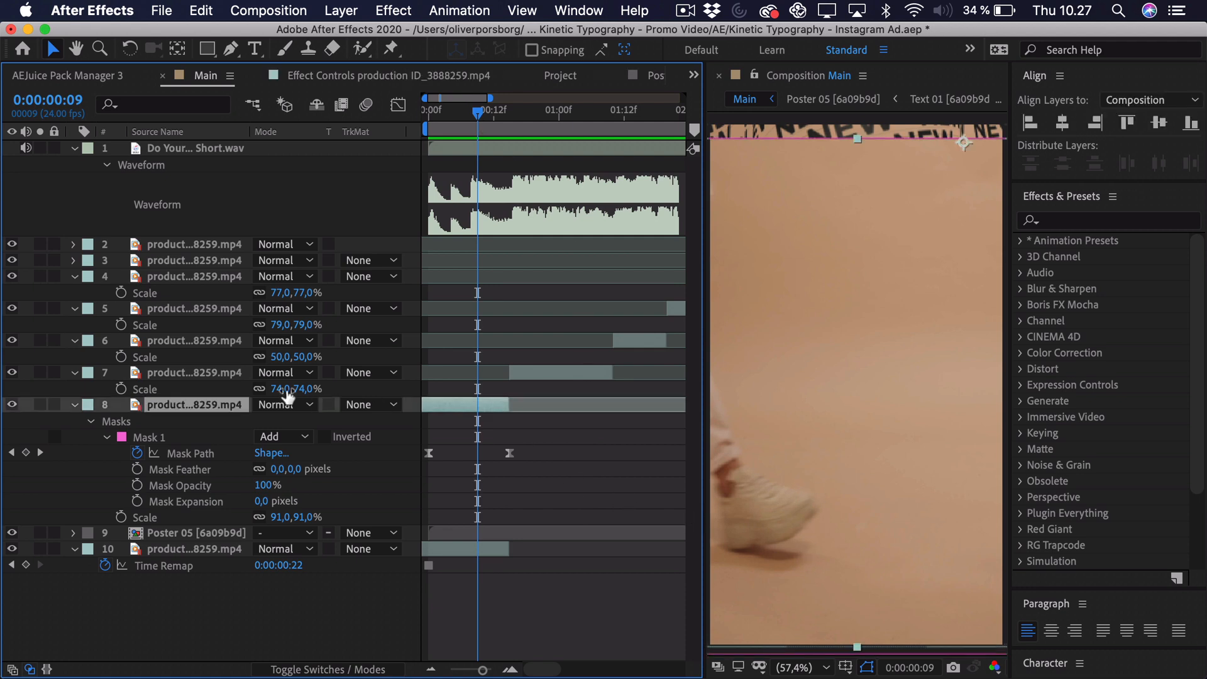
{"action": "key", "text": "s"}
{"action": "key", "text": "s"}
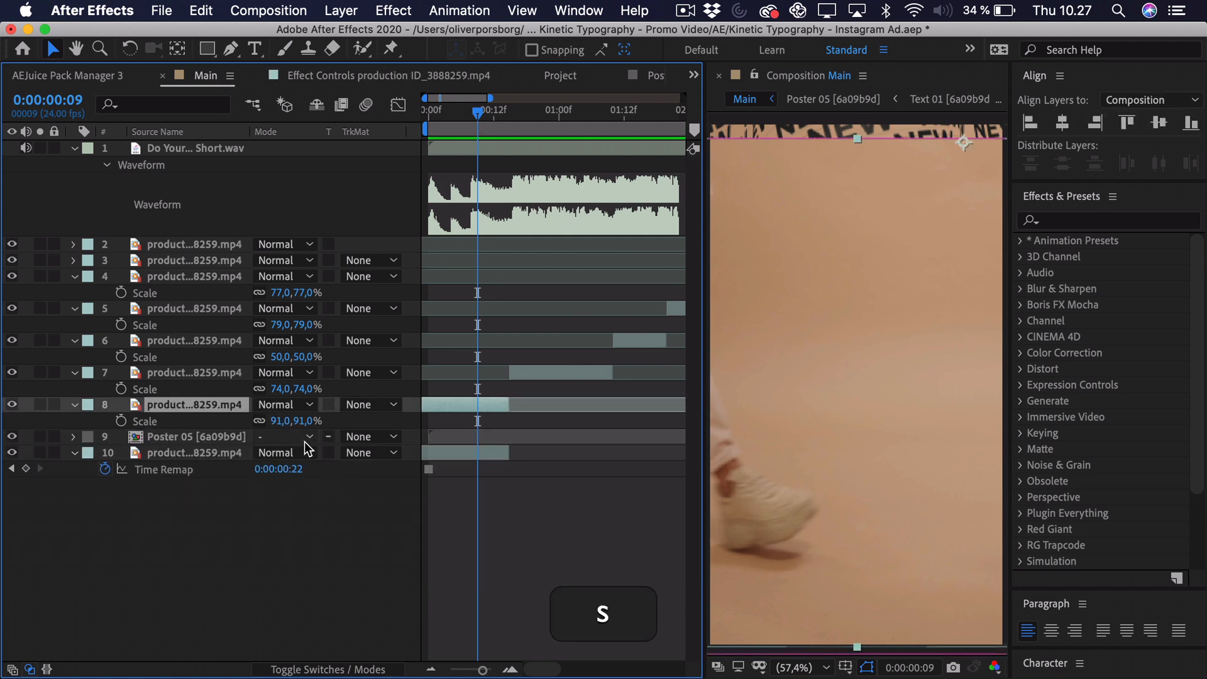
{"action": "left_click_drag", "start_coordinate": [283, 424], "coordinate": [300, 424]}
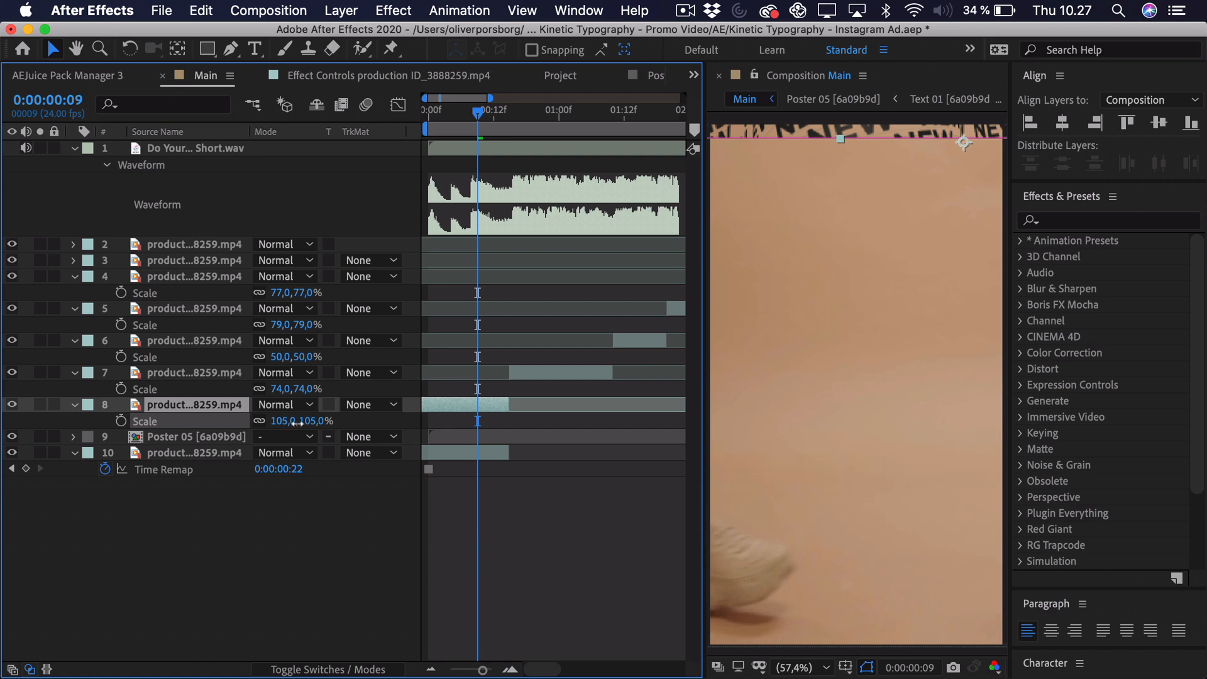
{"action": "mouse_move", "coordinate": [859, 493]}
{"action": "left_mouse_down"}
{"action": "mouse_move", "coordinate": [887, 489]}
{"action": "mouse_move", "coordinate": [846, 490]}
{"action": "left_mouse_up"}
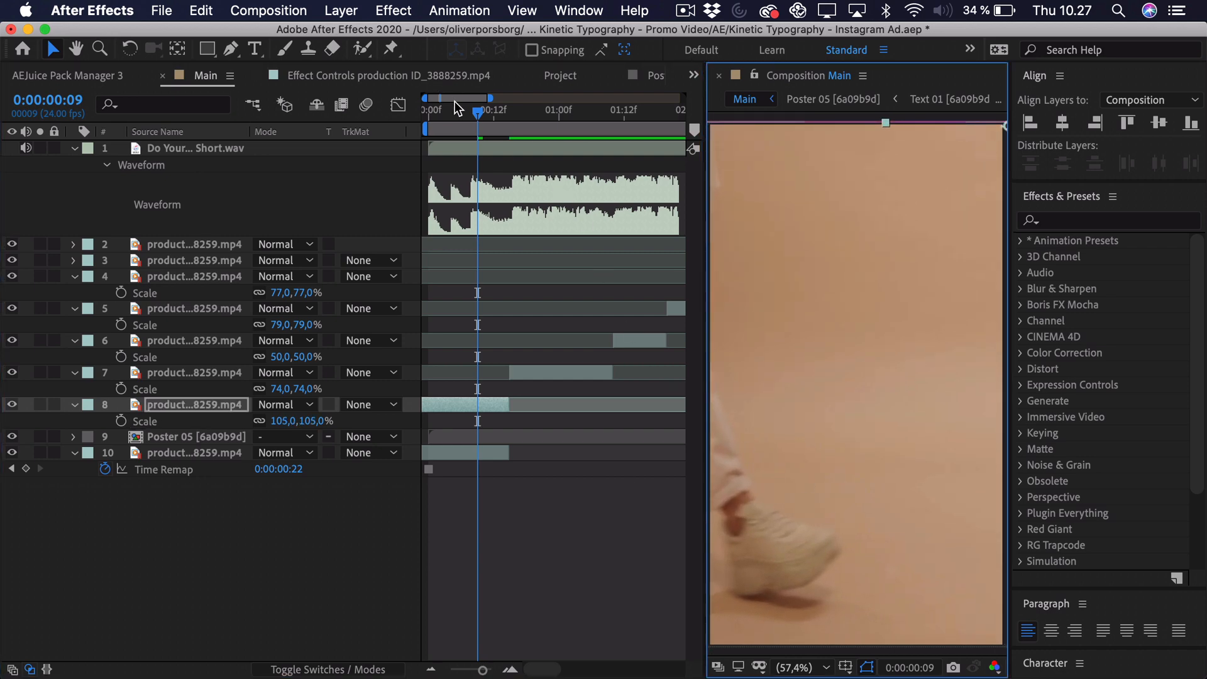
Play back the opening to check the reframed segment, and go to 0:00:05:23 in the last video segment
{"action": "left_click_drag", "start_coordinate": [455, 110], "coordinate": [415, 117]}
{"action": "key", "text": "space"}
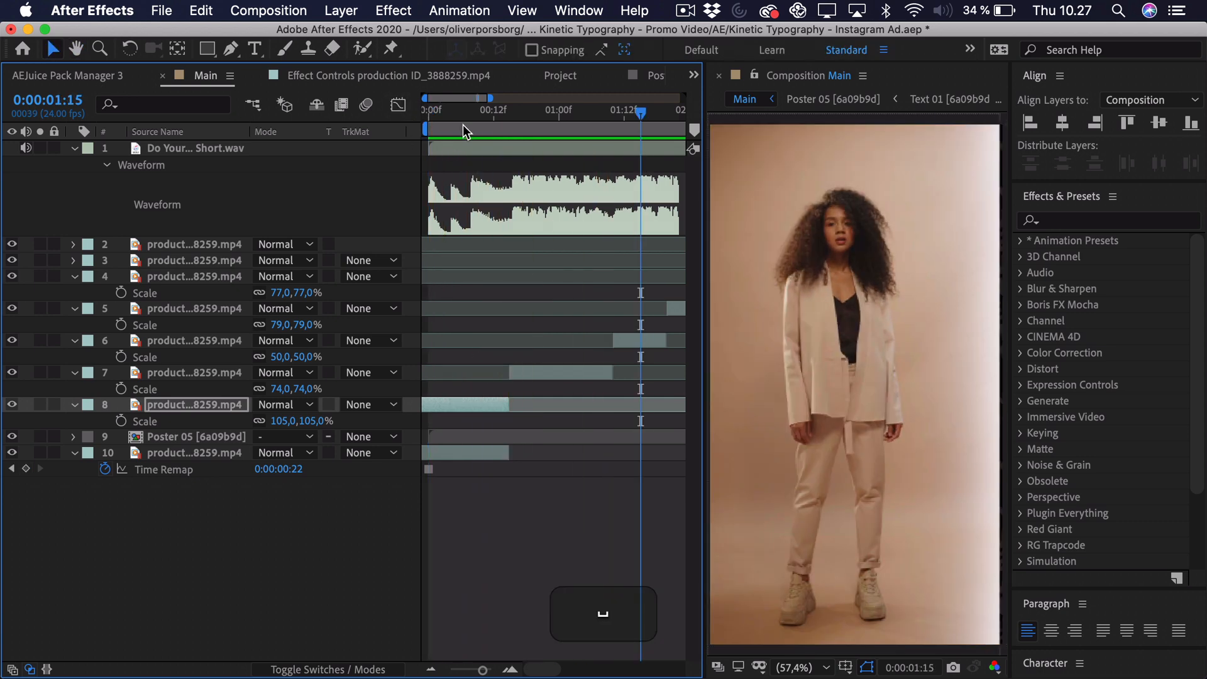
{"action": "mouse_move", "coordinate": [463, 125]}
{"action": "left_mouse_down"}
{"action": "mouse_move", "coordinate": [452, 120]}
{"action": "mouse_move", "coordinate": [489, 119]}
{"action": "mouse_move", "coordinate": [462, 126]}
{"action": "mouse_move", "coordinate": [493, 130]}
{"action": "mouse_move", "coordinate": [482, 128]}
{"action": "left_mouse_up"}
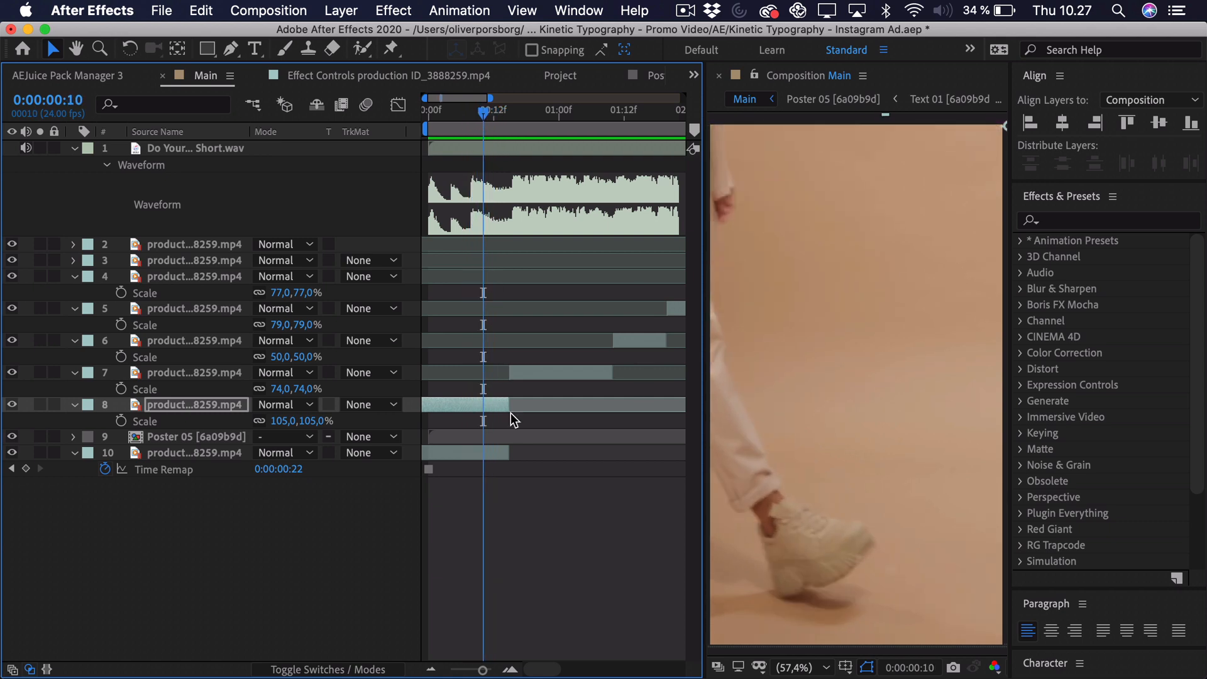
{"action": "left_click_drag", "start_coordinate": [483, 671], "coordinate": [451, 670]}
{"action": "left_click_drag", "start_coordinate": [573, 118], "coordinate": [608, 121]}
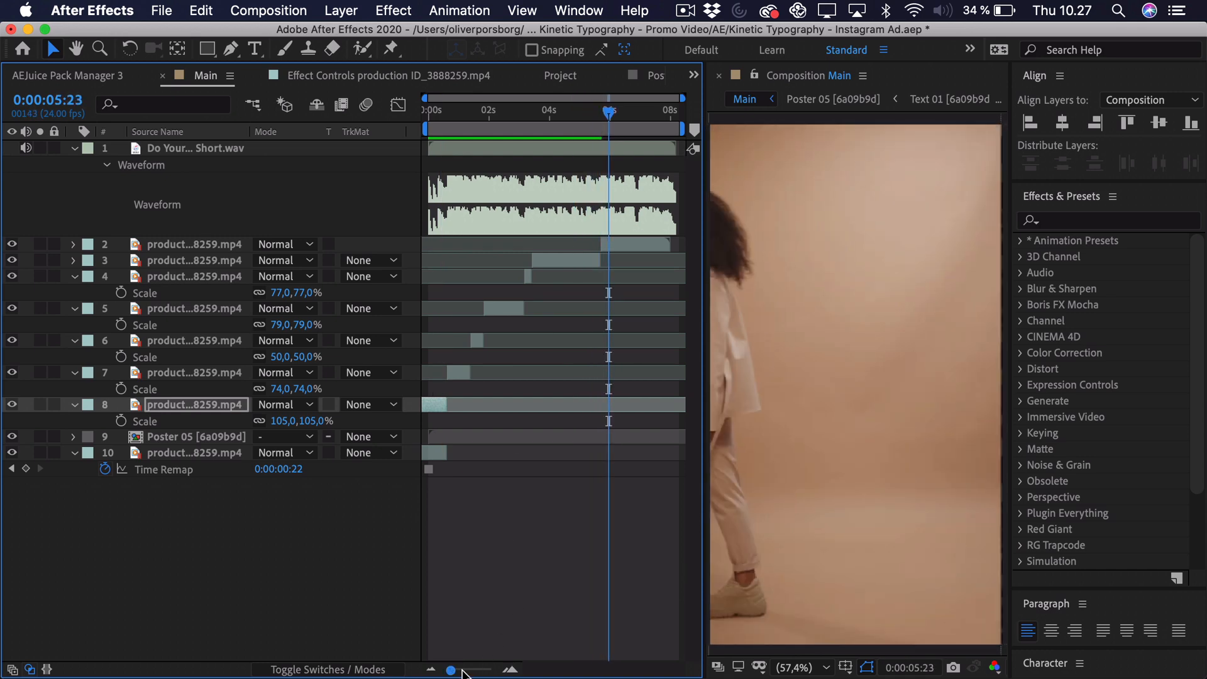
Play back the last cut from 0:00:05:13 to find the beat, and go to 0:00:06:00
{"action": "left_click_drag", "start_coordinate": [459, 672], "coordinate": [469, 673]}
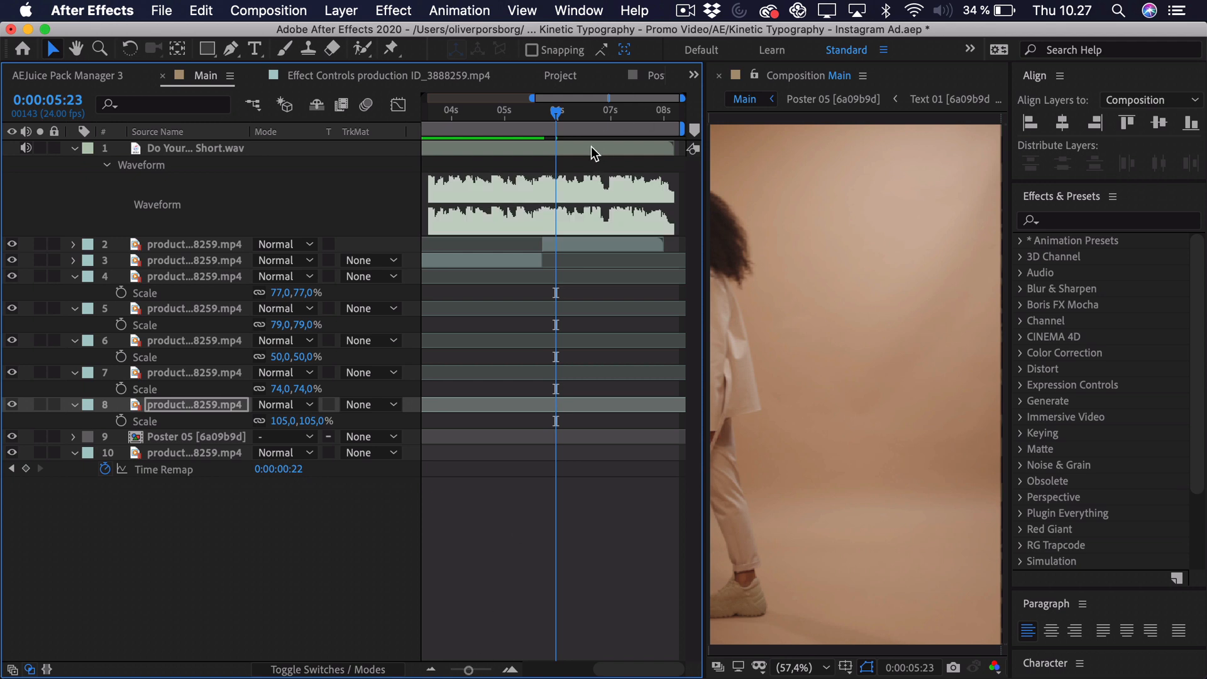
{"action": "left_click", "coordinate": [487, 672]}
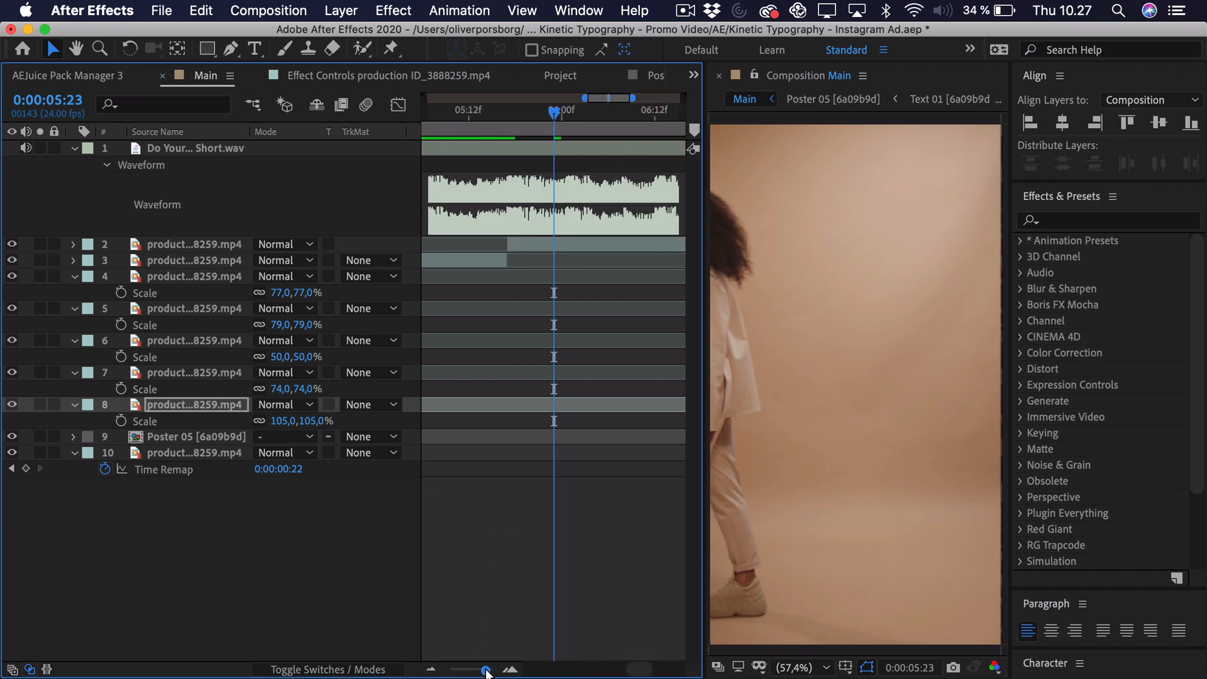
{"action": "left_click", "coordinate": [478, 119]}
{"action": "key", "text": "space"}
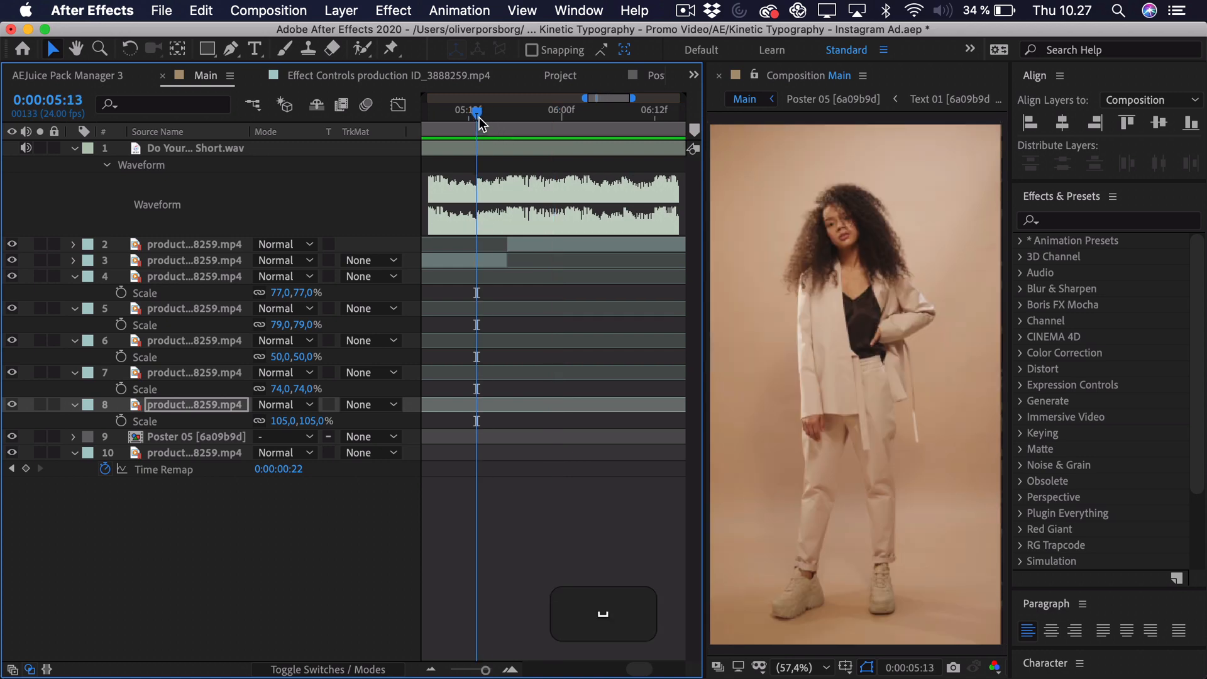
{"action": "key", "text": "space"}
{"action": "left_click_drag", "start_coordinate": [479, 118], "coordinate": [562, 117]}
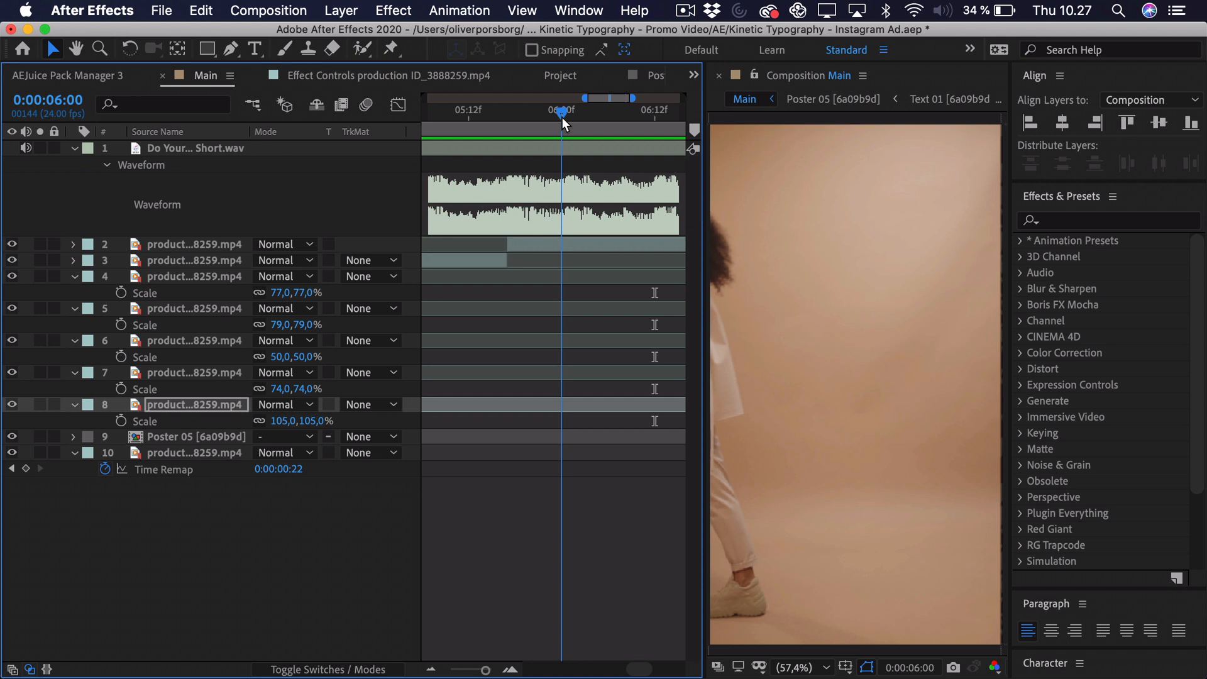
{"action": "key", "text": "space"}
Place asos.png centred in the Main composition as the topmost layer and scale it to 62%
{"action": "left_click", "coordinate": [563, 76]}
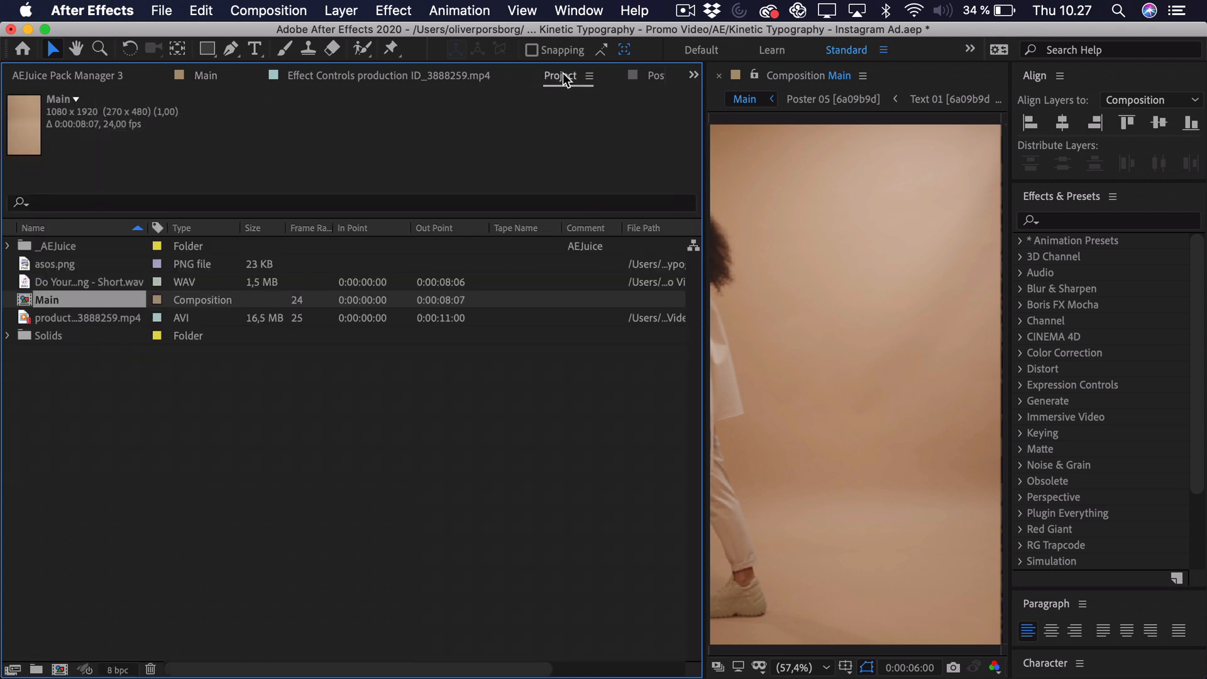
{"action": "left_click", "coordinate": [77, 266]}
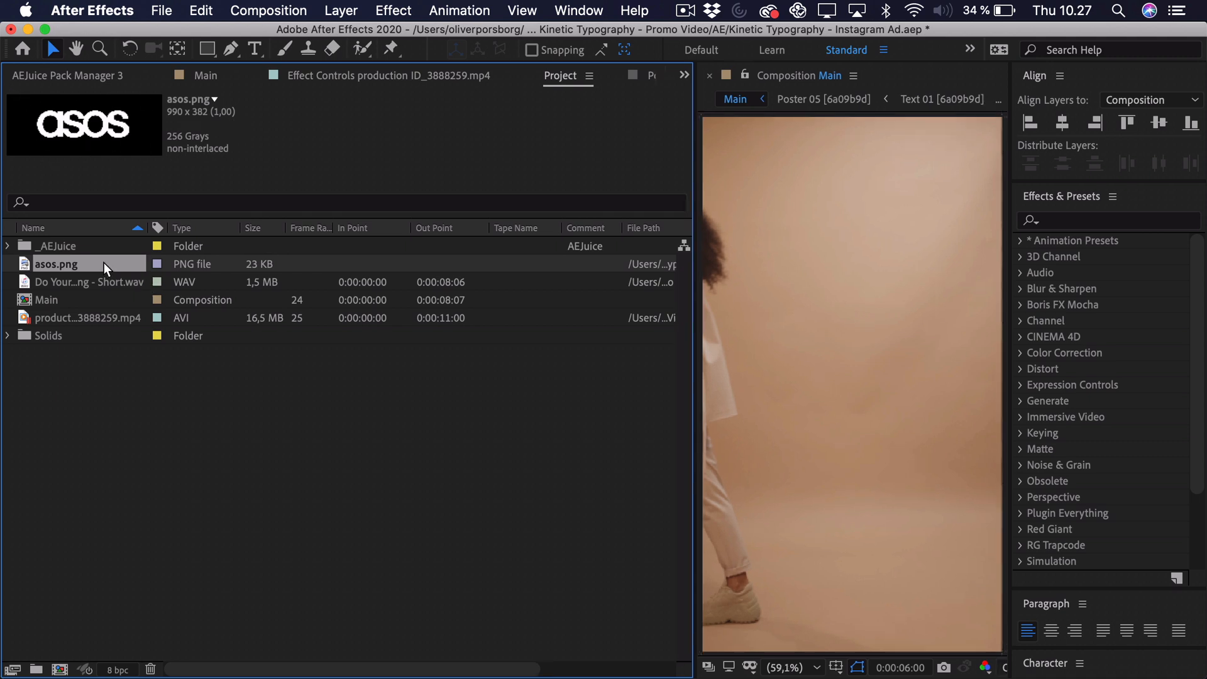
{"action": "left_click_drag", "start_coordinate": [104, 262], "coordinate": [925, 383]}
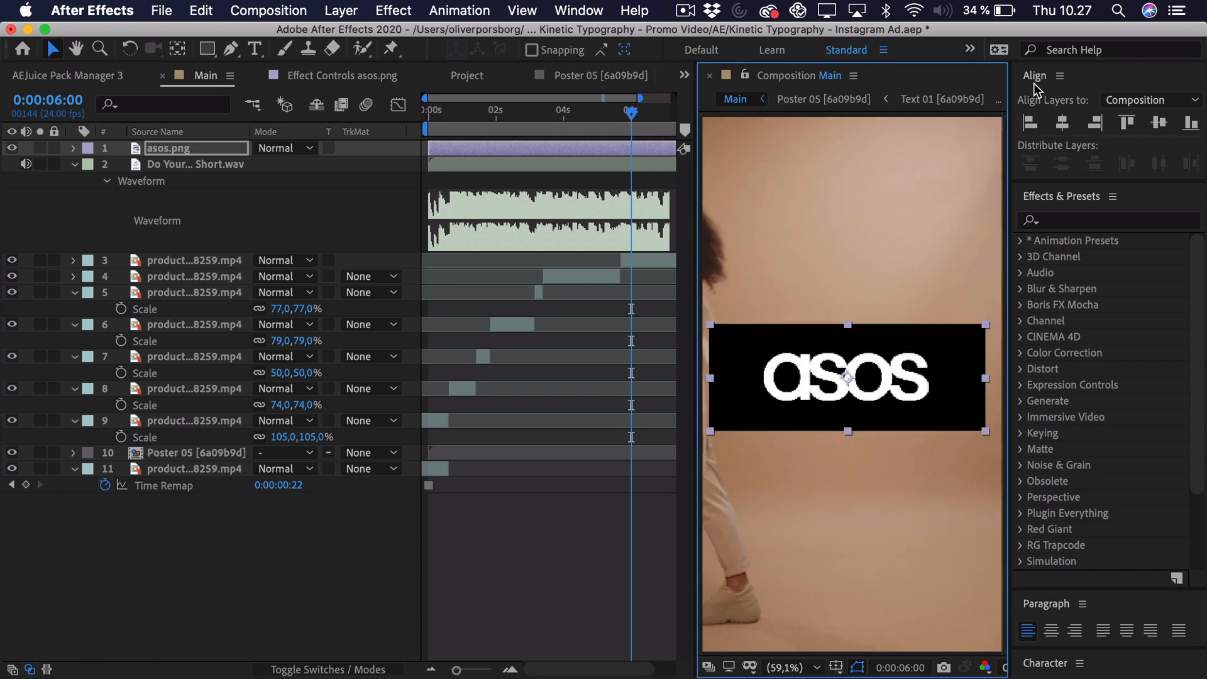
{"action": "left_click", "coordinate": [1061, 124]}
{"action": "left_click", "coordinate": [1161, 123]}
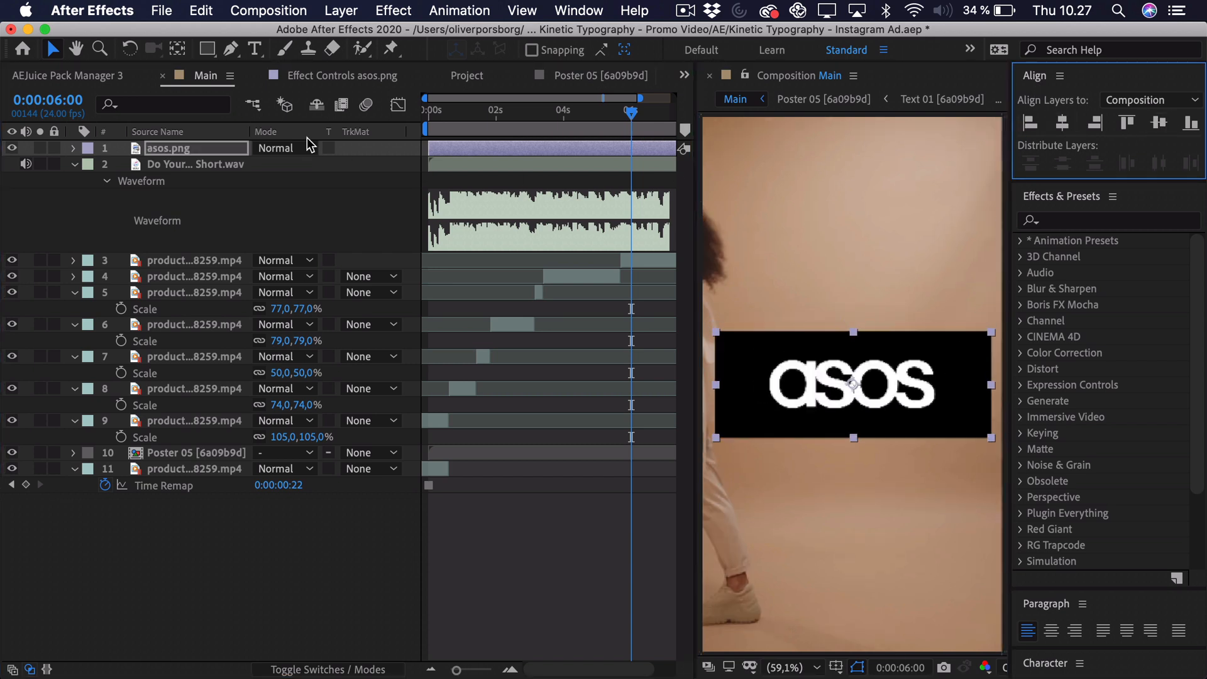
{"action": "key", "text": "s"}
{"action": "left_click_drag", "start_coordinate": [280, 164], "coordinate": [247, 165]}
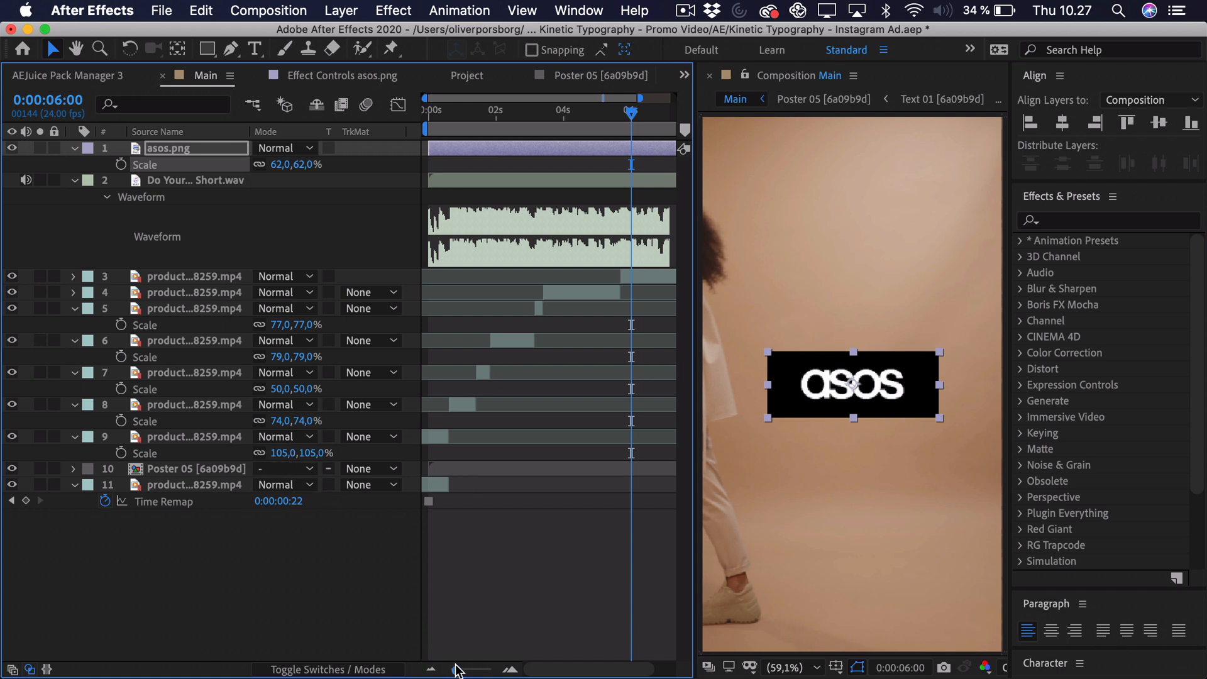
Split the Poster 05 layer at 0:00:06:00 and place its second part above all video segments, directly below the audio layer
{"action": "left_click_drag", "start_coordinate": [457, 670], "coordinate": [451, 670]}
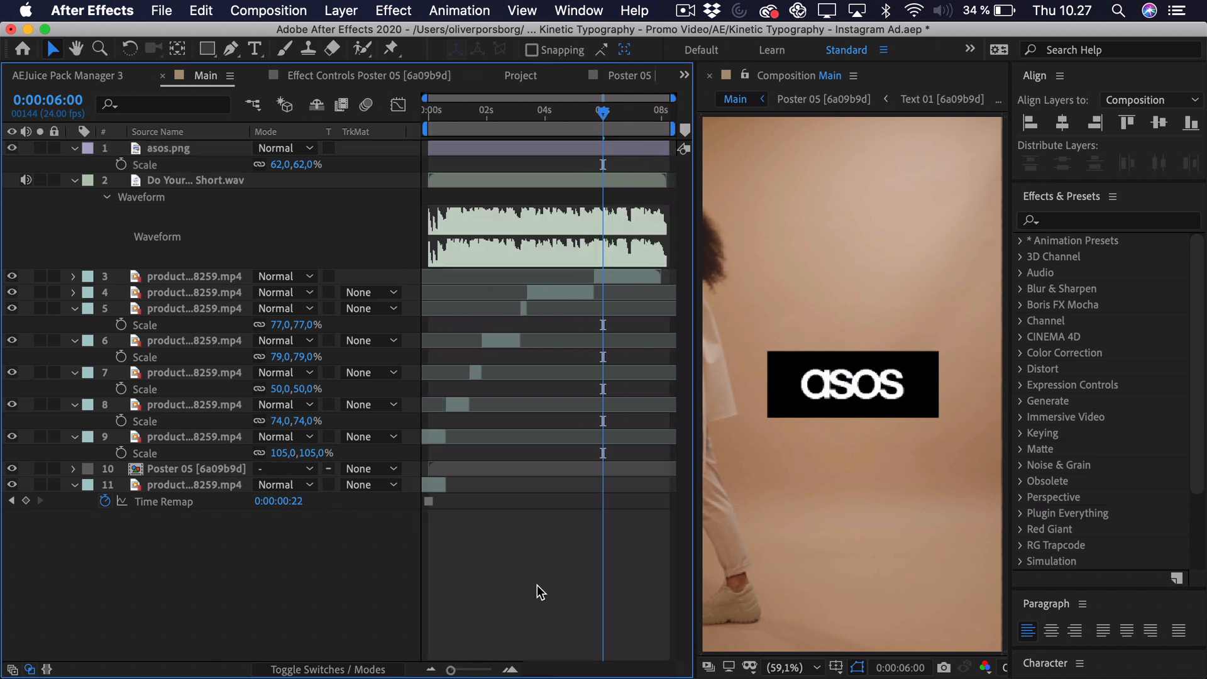
{"action": "left_click", "coordinate": [539, 586]}
{"action": "left_click", "coordinate": [501, 473]}
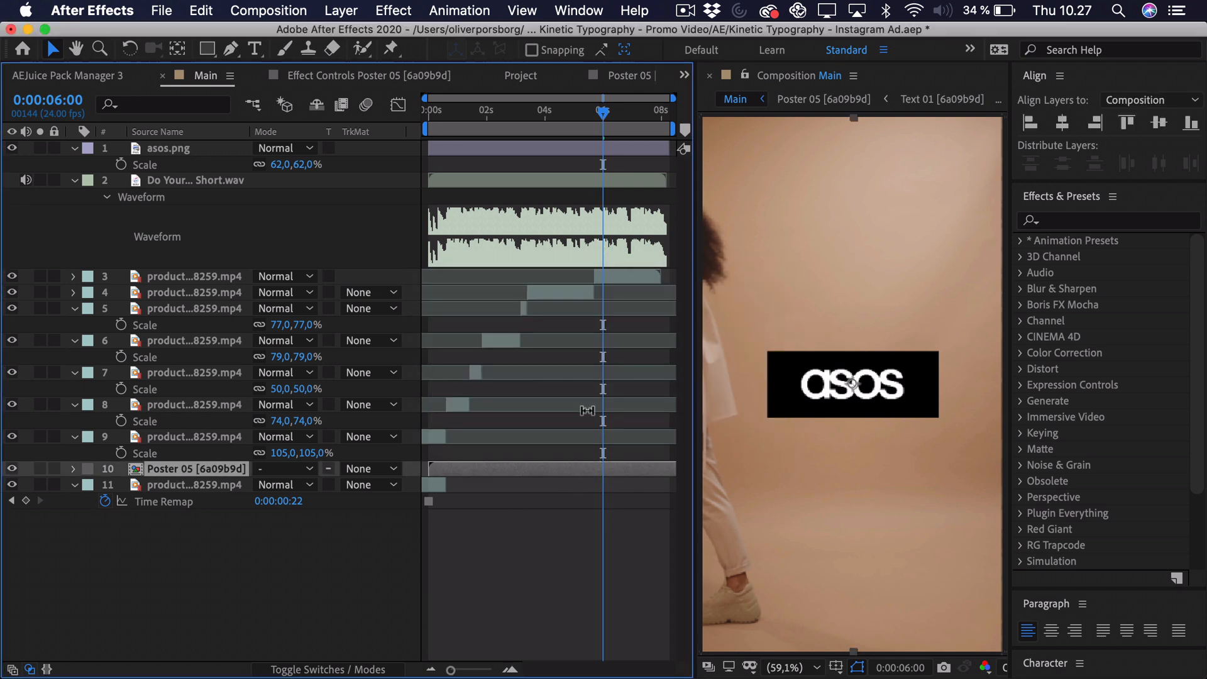
{"action": "key", "text": "shift+super+d"}
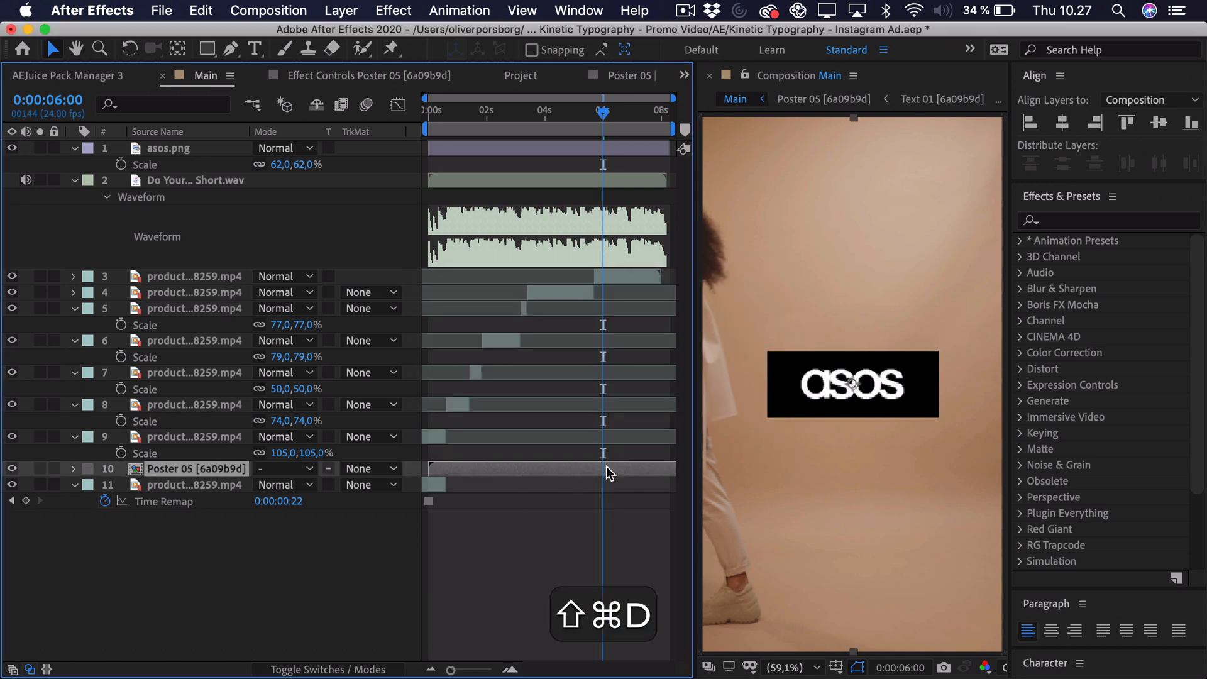
{"action": "left_click_drag", "start_coordinate": [214, 475], "coordinate": [205, 273]}
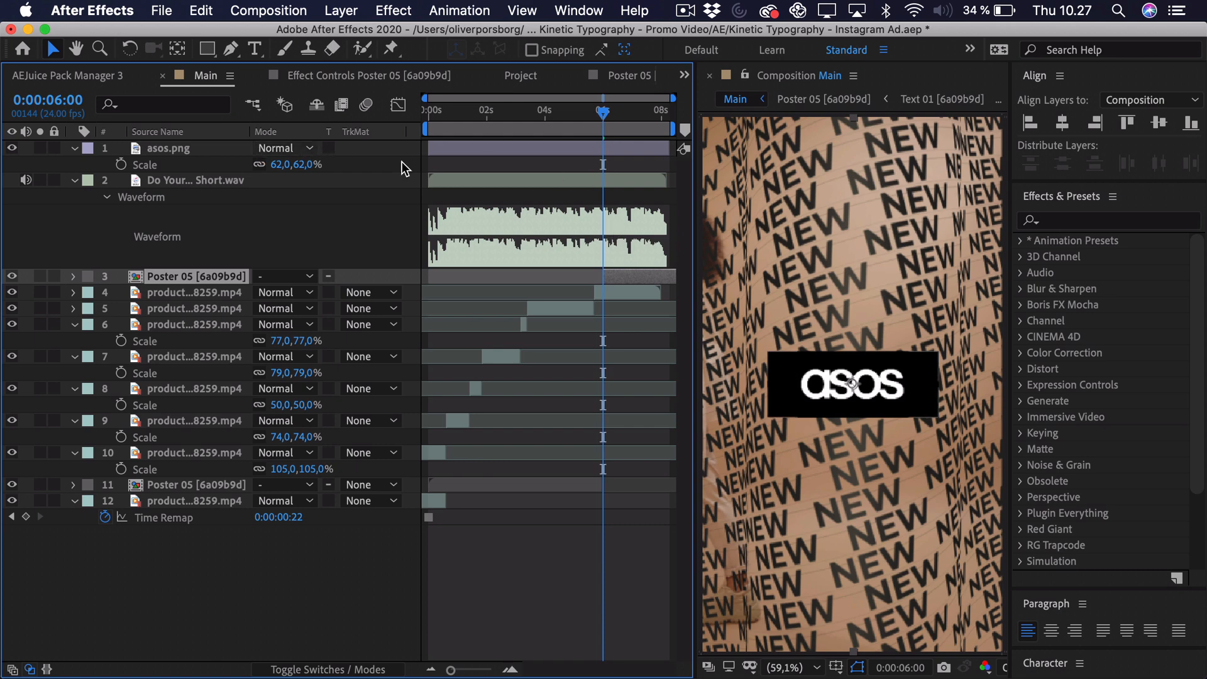
Trim the start of asos.png to 0:00:06:00 and keyframe its scale from 93% there down to 62% shortly before 0:00:07:00
{"action": "left_click", "coordinate": [553, 151]}
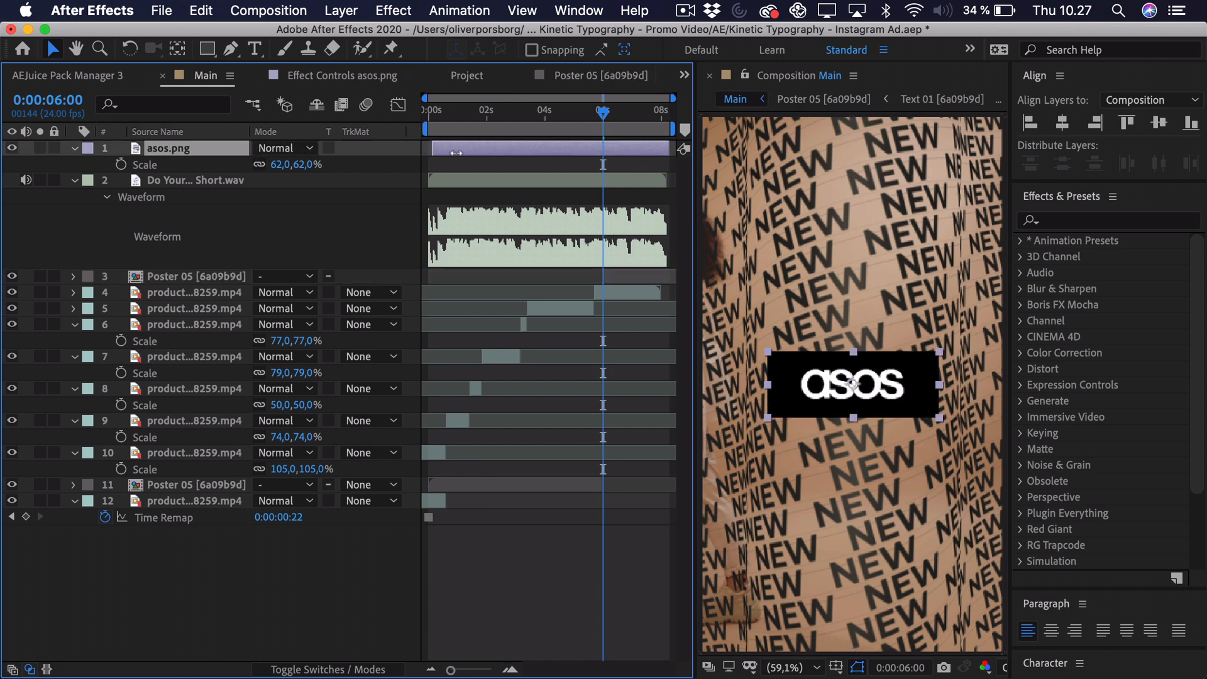
{"action": "key", "text": "alt+bracketleft"}
{"action": "left_click", "coordinate": [478, 668]}
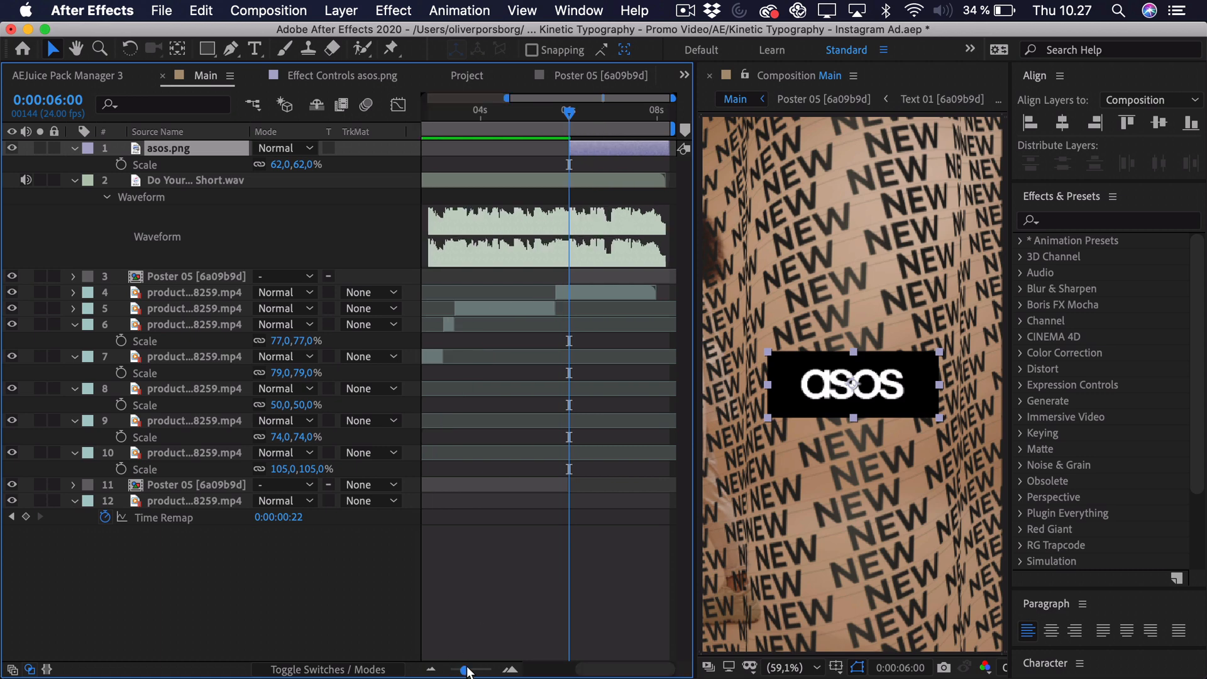
{"action": "left_click", "coordinate": [120, 164]}
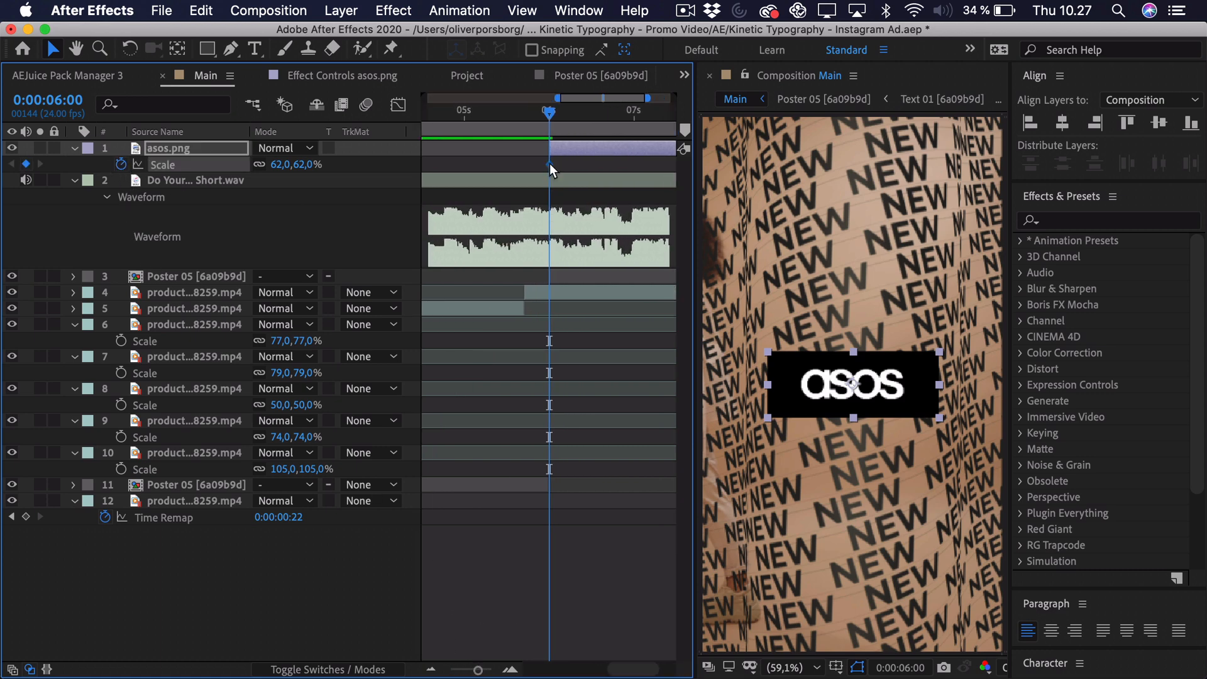
{"action": "left_click_drag", "start_coordinate": [551, 169], "coordinate": [614, 179]}
{"action": "mouse_move", "coordinate": [287, 169]}
{"action": "left_mouse_down"}
{"action": "mouse_move", "coordinate": [324, 165]}
{"action": "mouse_move", "coordinate": [310, 164]}
{"action": "left_mouse_up"}
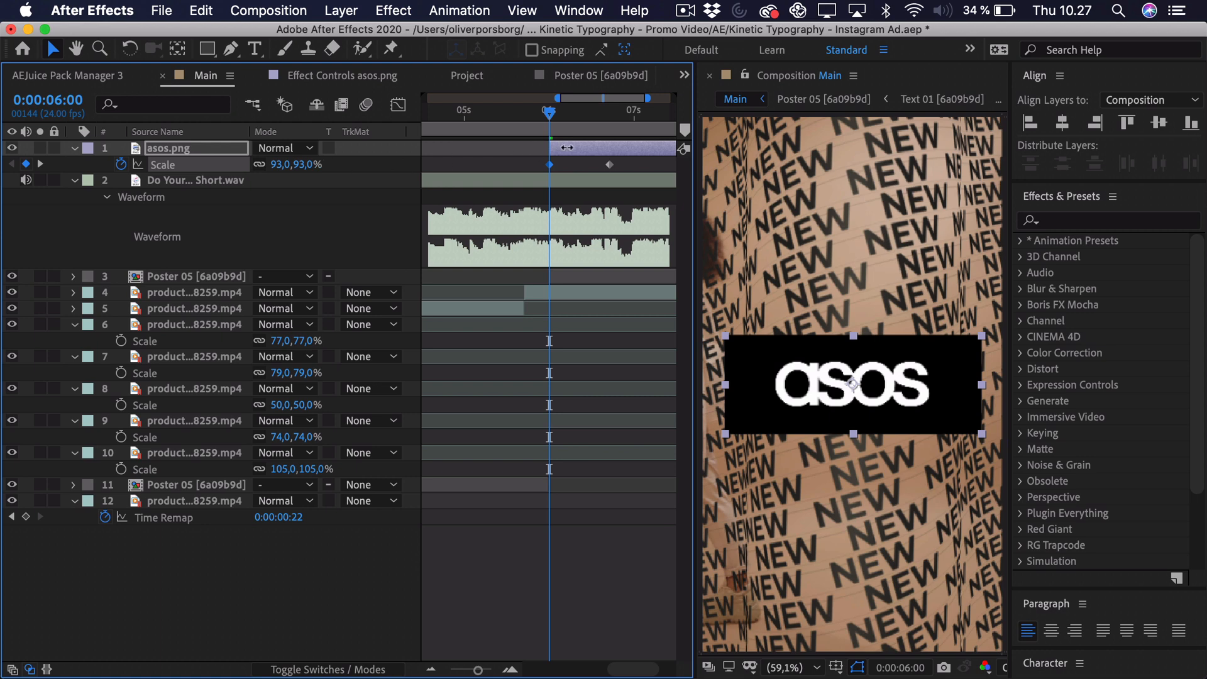
Apply Easy Ease to both logo scale keyframes and reshape the speed graph so the scaling starts fast and slows toward the end
{"action": "left_click_drag", "start_coordinate": [640, 160], "coordinate": [513, 184]}
{"action": "key", "text": "F9"}
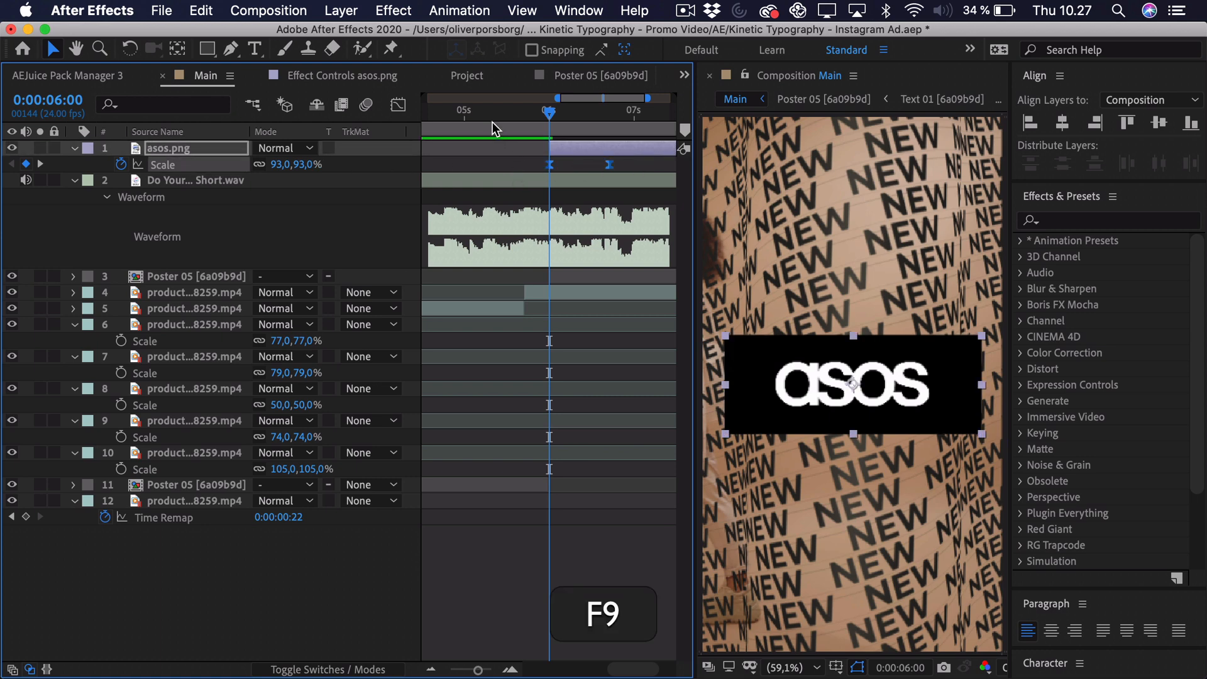
{"action": "left_click", "coordinate": [398, 105]}
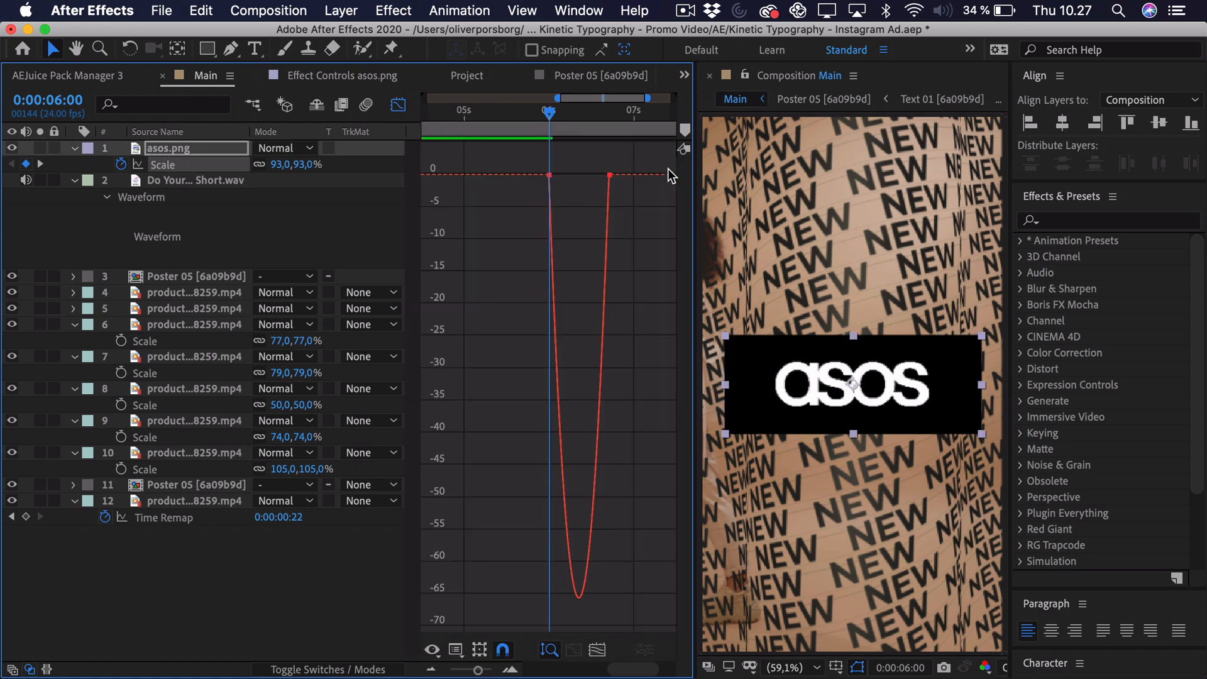
{"action": "left_click", "coordinate": [597, 178]}
{"action": "left_click_drag", "start_coordinate": [600, 178], "coordinate": [553, 175]}
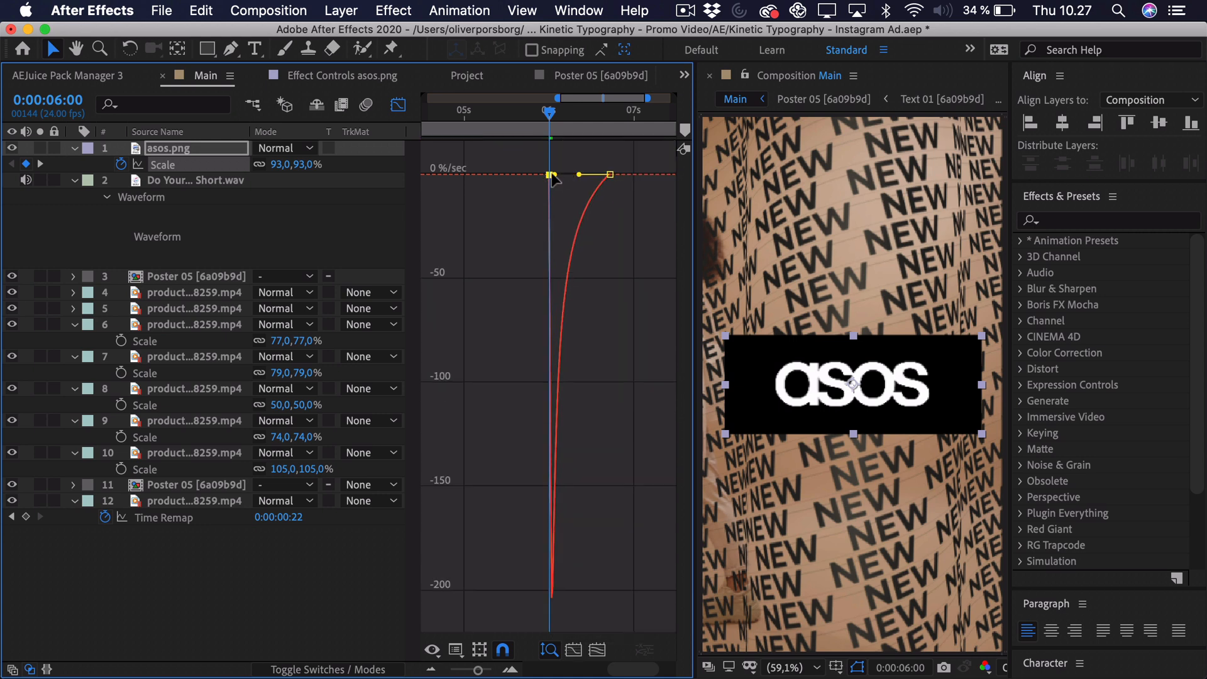
Play back the logo's scale animation from 0:00:05:21, go to 0:00:06:04, and close the graph editor
{"action": "left_click", "coordinate": [541, 113]}
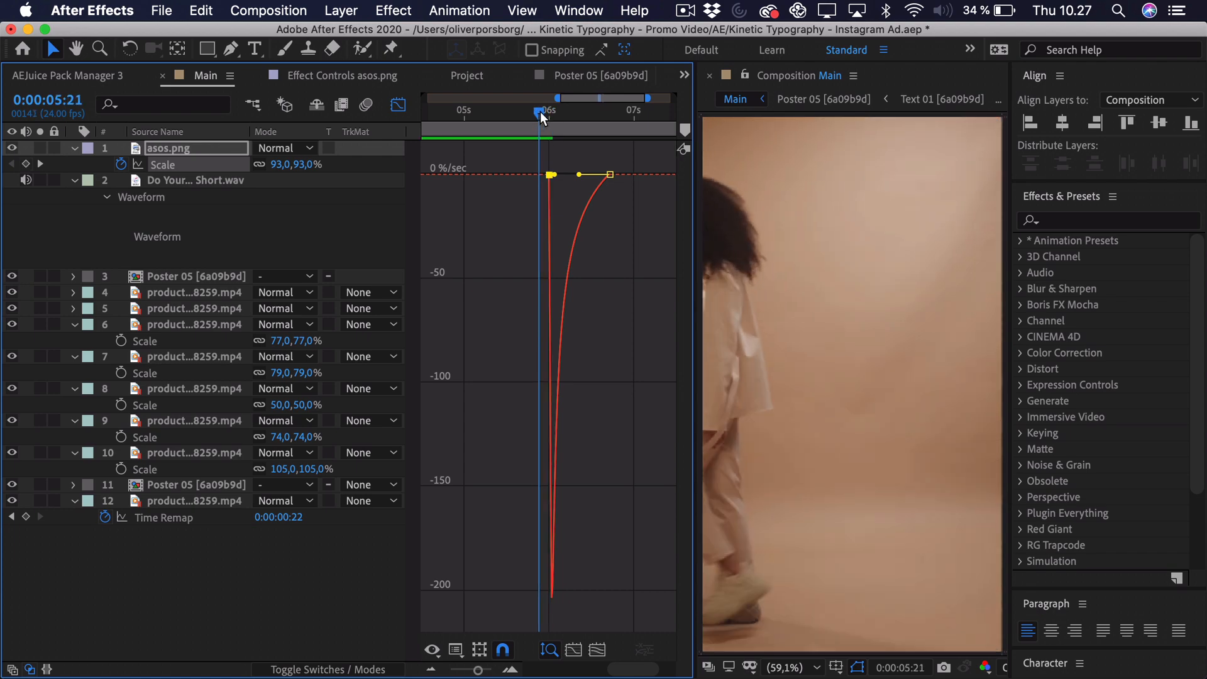
{"action": "mouse_move", "coordinate": [541, 117]}
{"action": "left_mouse_down"}
{"action": "mouse_move", "coordinate": [558, 116]}
{"action": "mouse_move", "coordinate": [524, 120]}
{"action": "mouse_move", "coordinate": [563, 117]}
{"action": "left_mouse_up"}
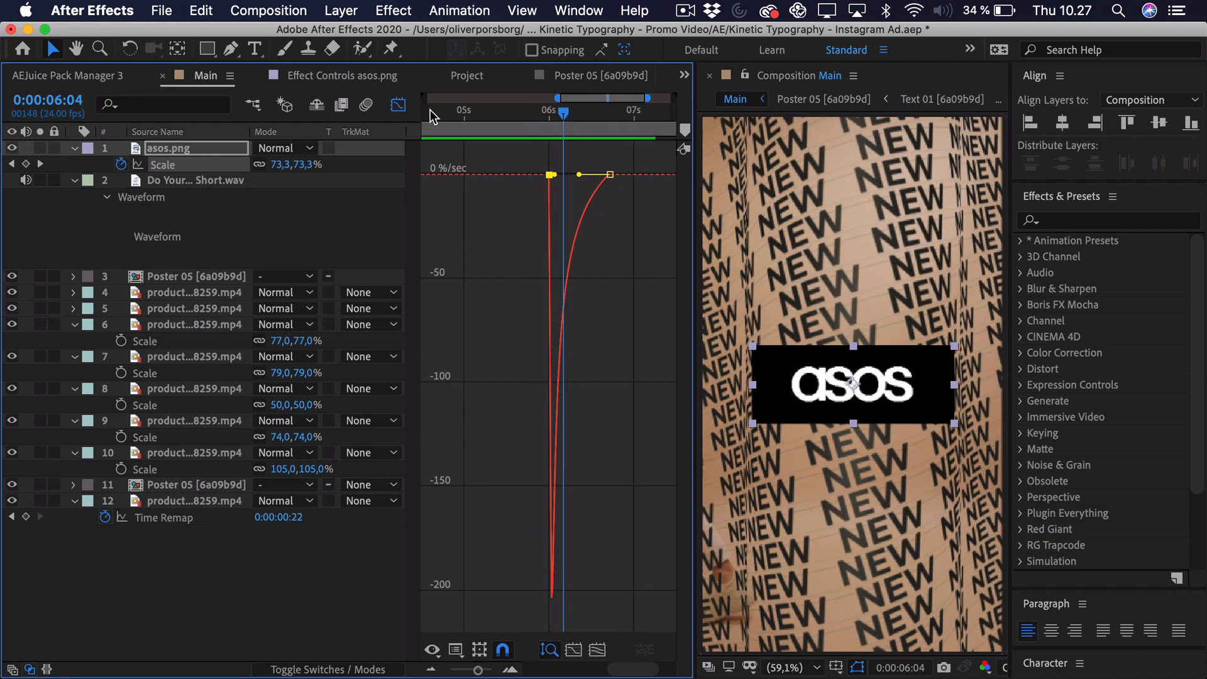
{"action": "left_click", "coordinate": [399, 105]}
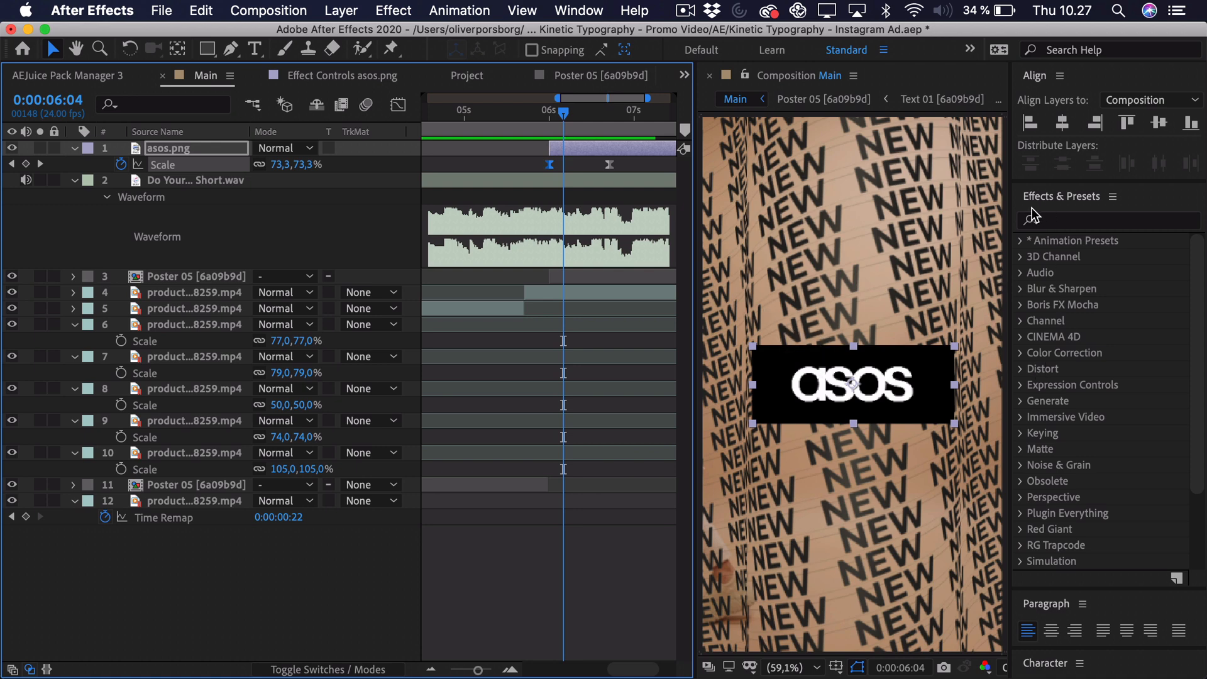
Apply the Tint effect to asos.png and map black to a dark colour sampled from the poster's NEW lettering
{"action": "left_click", "coordinate": [1052, 224]}
{"action": "type", "text": "tint"}
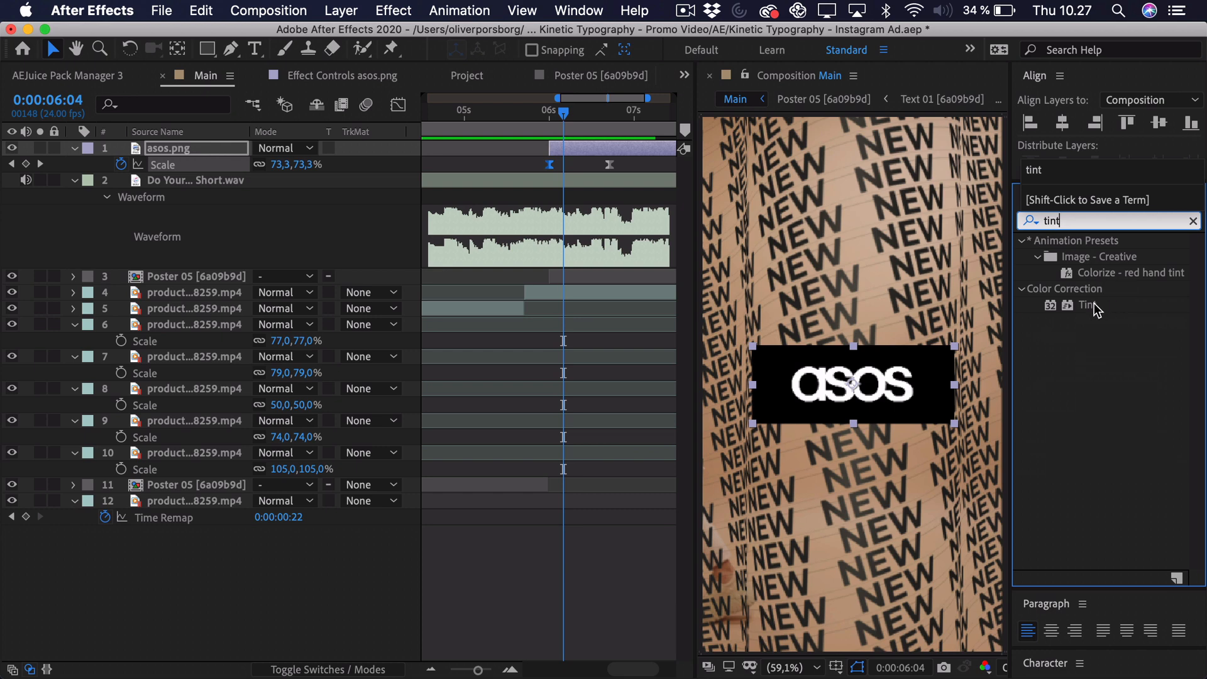
{"action": "left_click_drag", "start_coordinate": [1096, 308], "coordinate": [187, 146]}
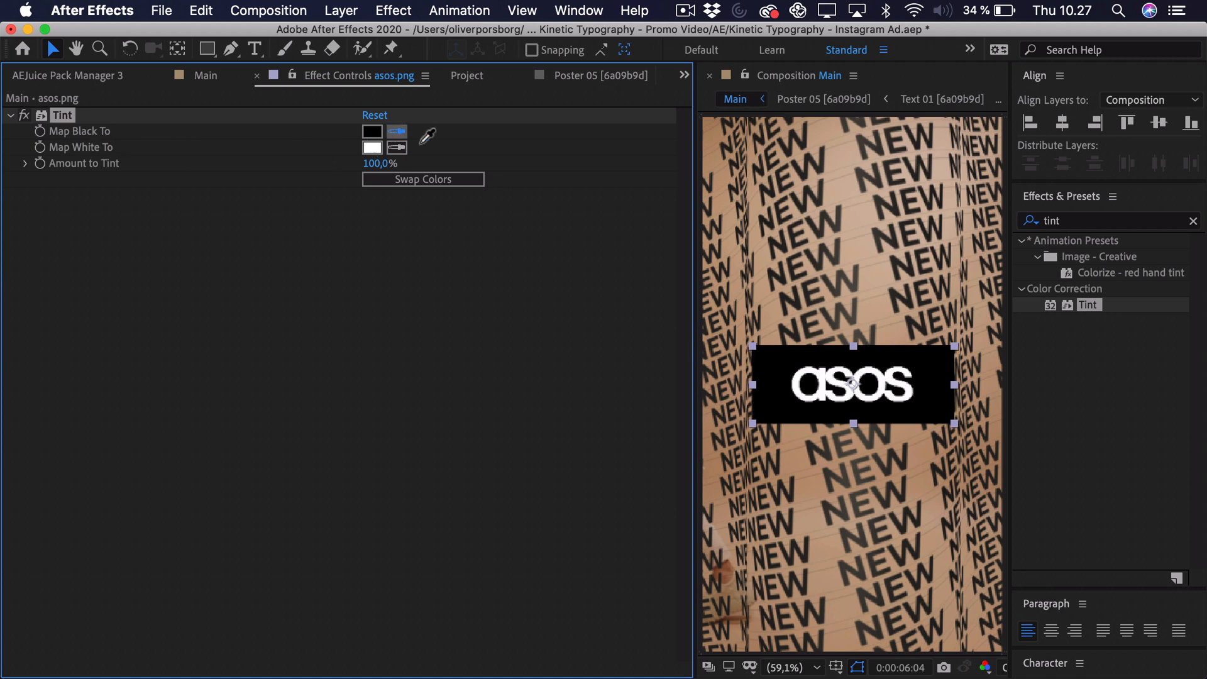
{"action": "left_click", "coordinate": [824, 216]}
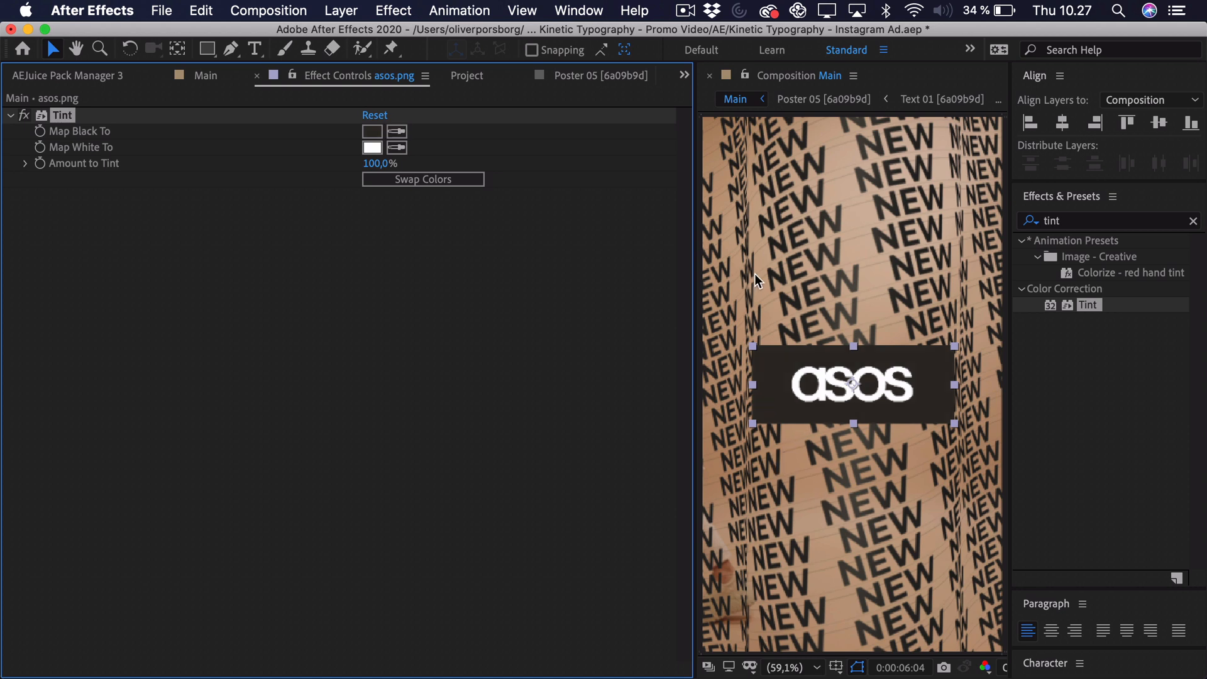
{"action": "left_click", "coordinate": [518, 340]}
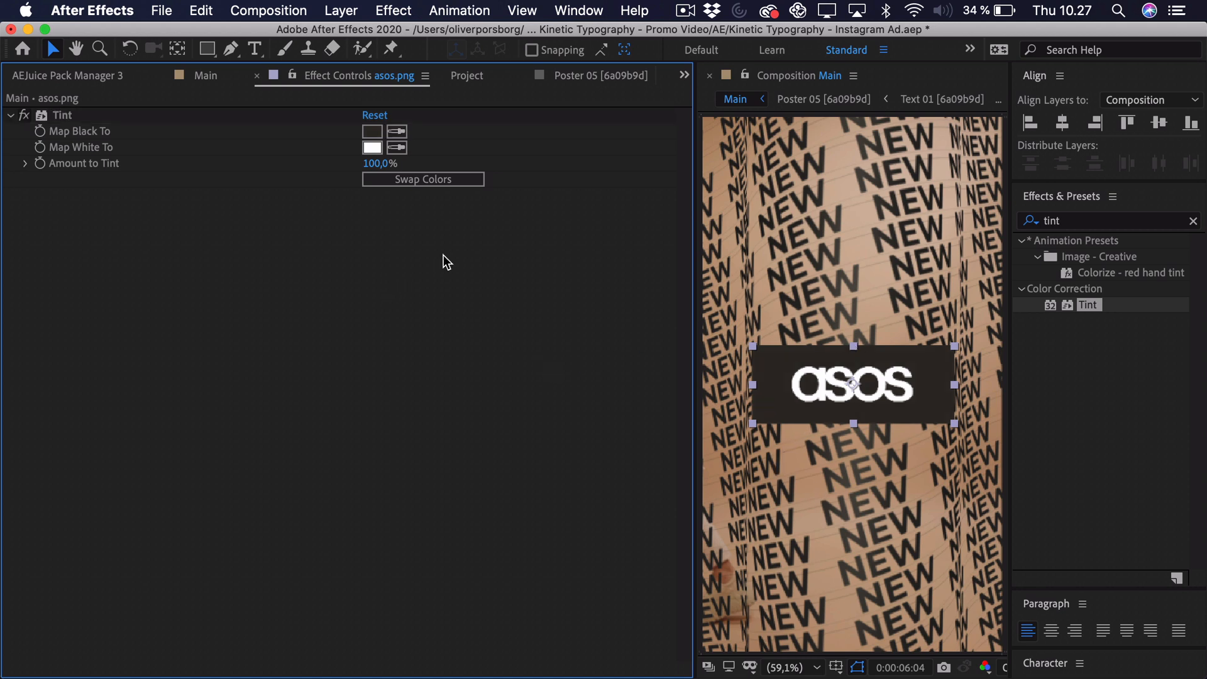
Copy the Text Color 01 hex value 23221E from the Controls layer in the Poster 05 composition
{"action": "left_click", "coordinate": [581, 80]}
{"action": "left_click", "coordinate": [164, 149]}
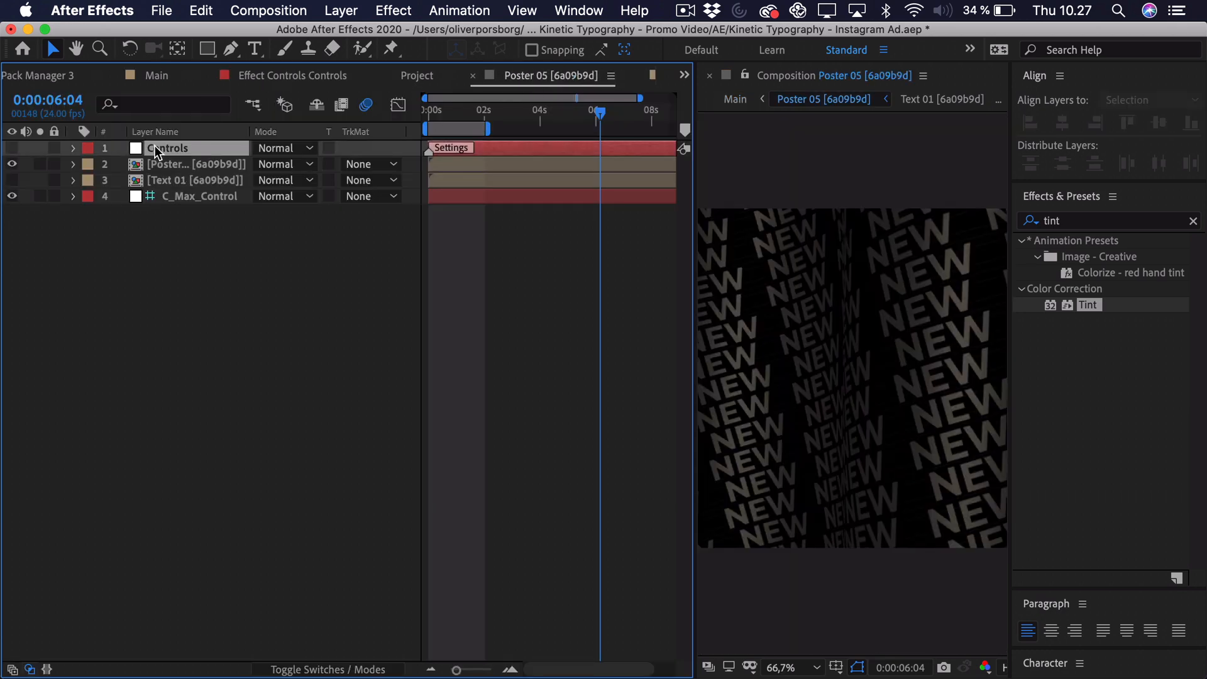
{"action": "left_click", "coordinate": [281, 81]}
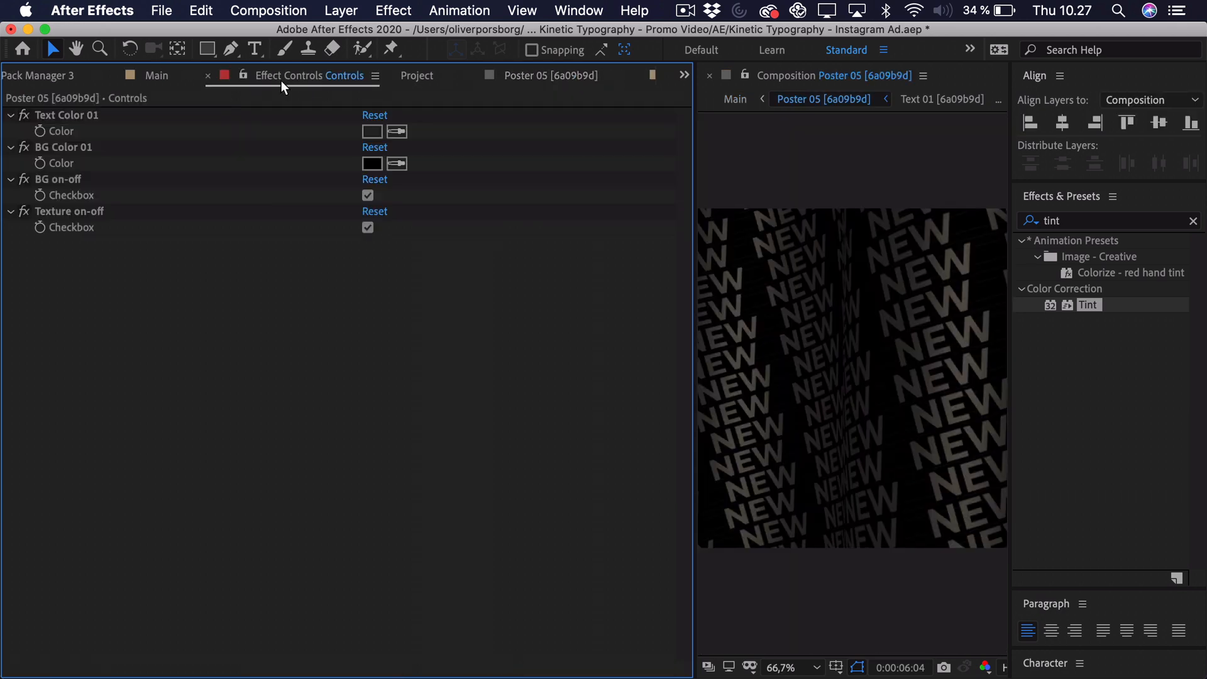
{"action": "left_click", "coordinate": [371, 132]}
{"action": "key", "text": "super+c"}
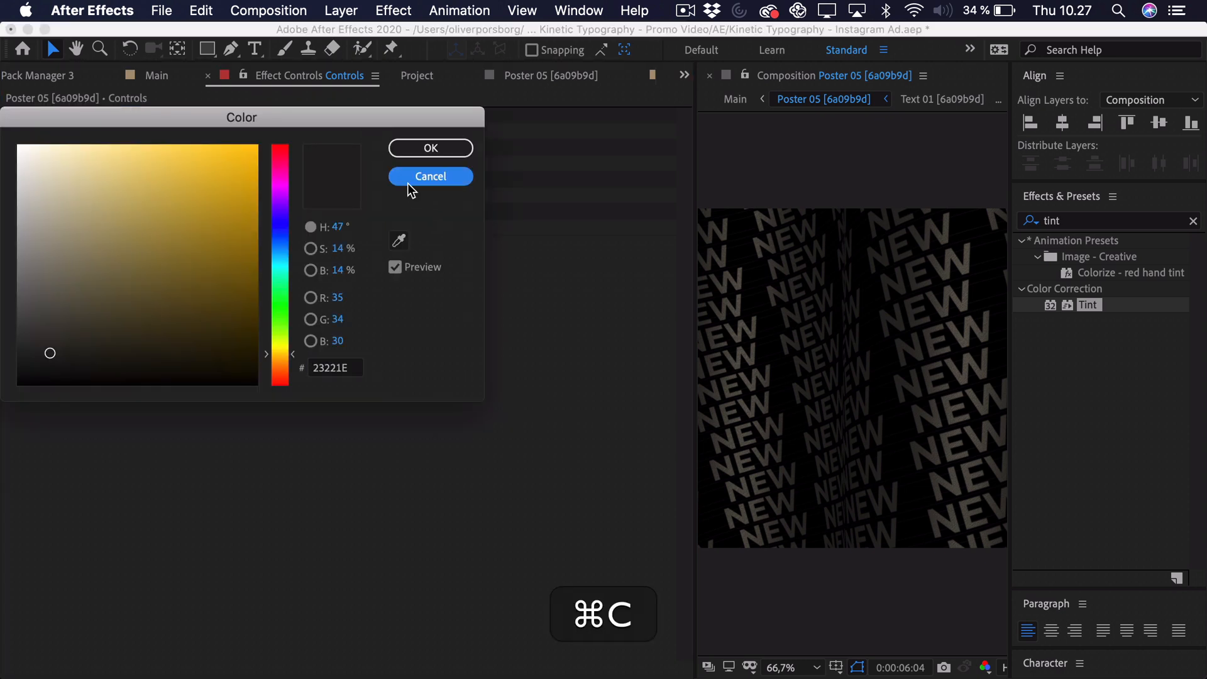
{"action": "left_click", "coordinate": [408, 182]}
Set the Tint effect's Map Black To colour on asos.png to the copied 23221E
{"action": "left_click", "coordinate": [164, 80]}
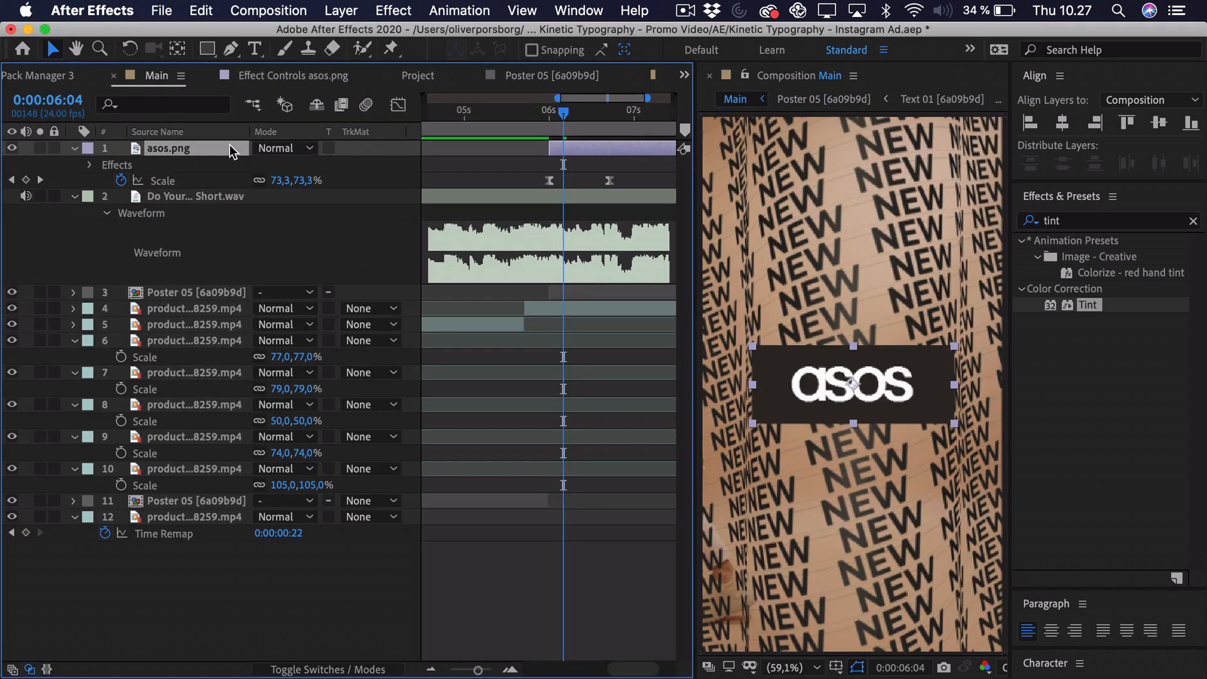
{"action": "left_click", "coordinate": [361, 78]}
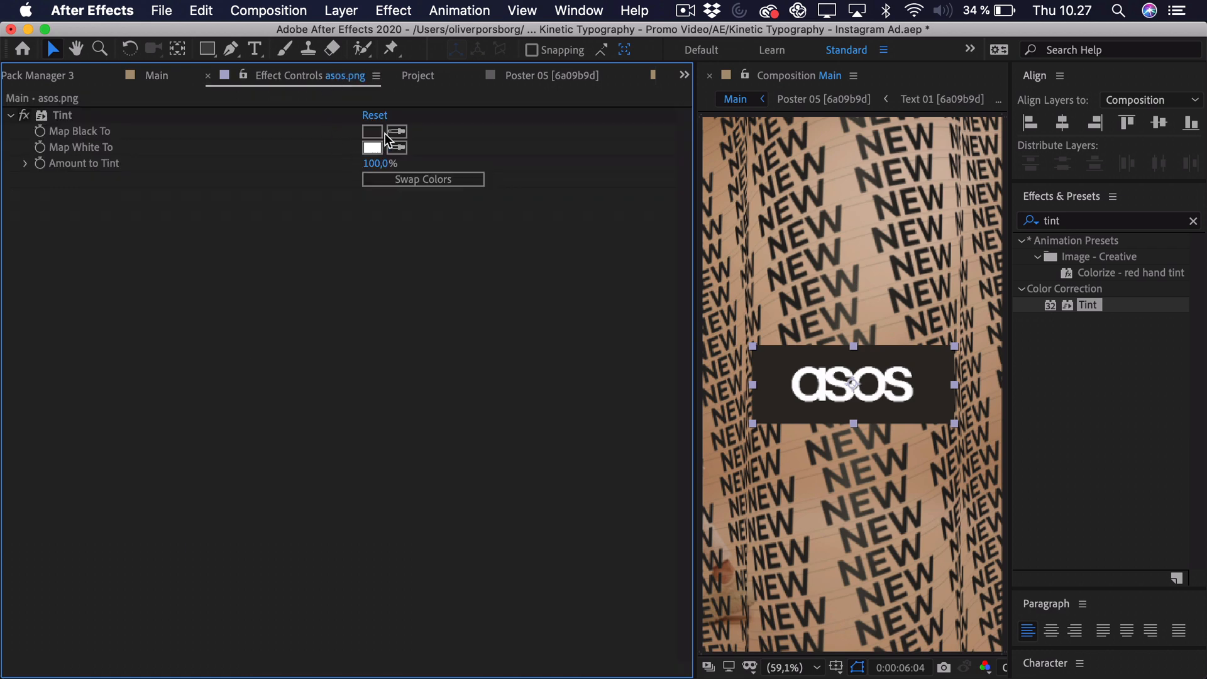
{"action": "left_click", "coordinate": [375, 129]}
{"action": "key", "text": "super+v"}
{"action": "key", "text": "super+Return"}
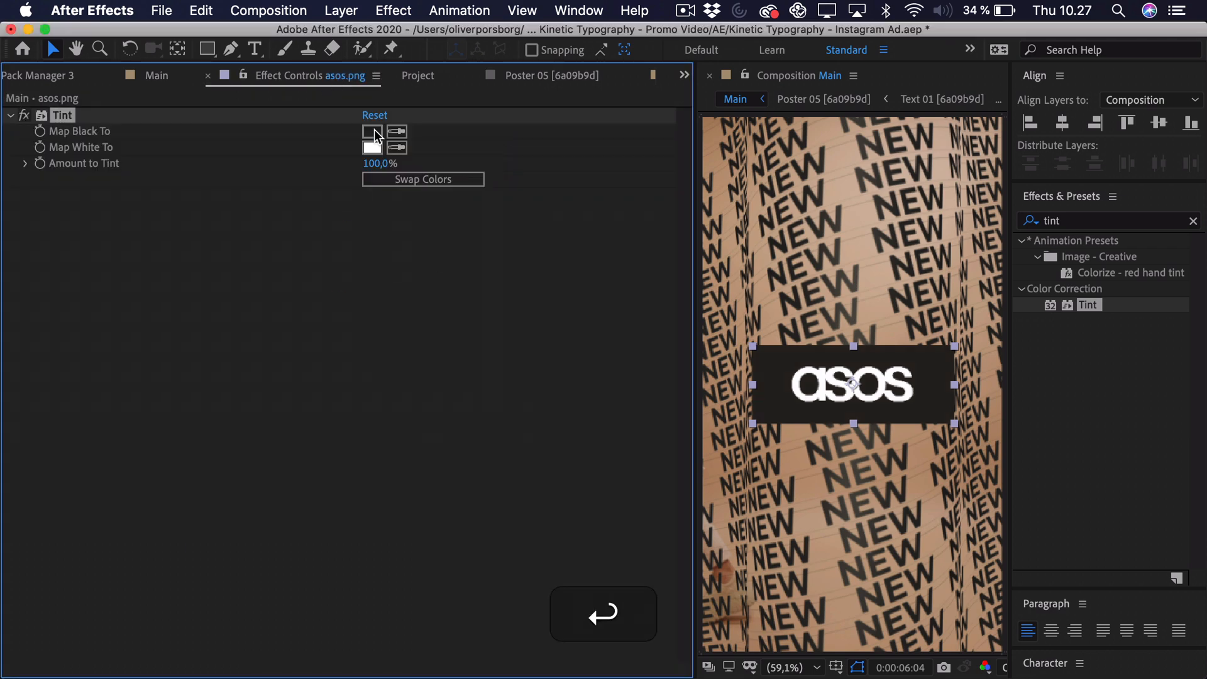
Play back the ending of the Main composition from 0:00:05:01 to check the logo over the poster
{"action": "left_click", "coordinate": [157, 76]}
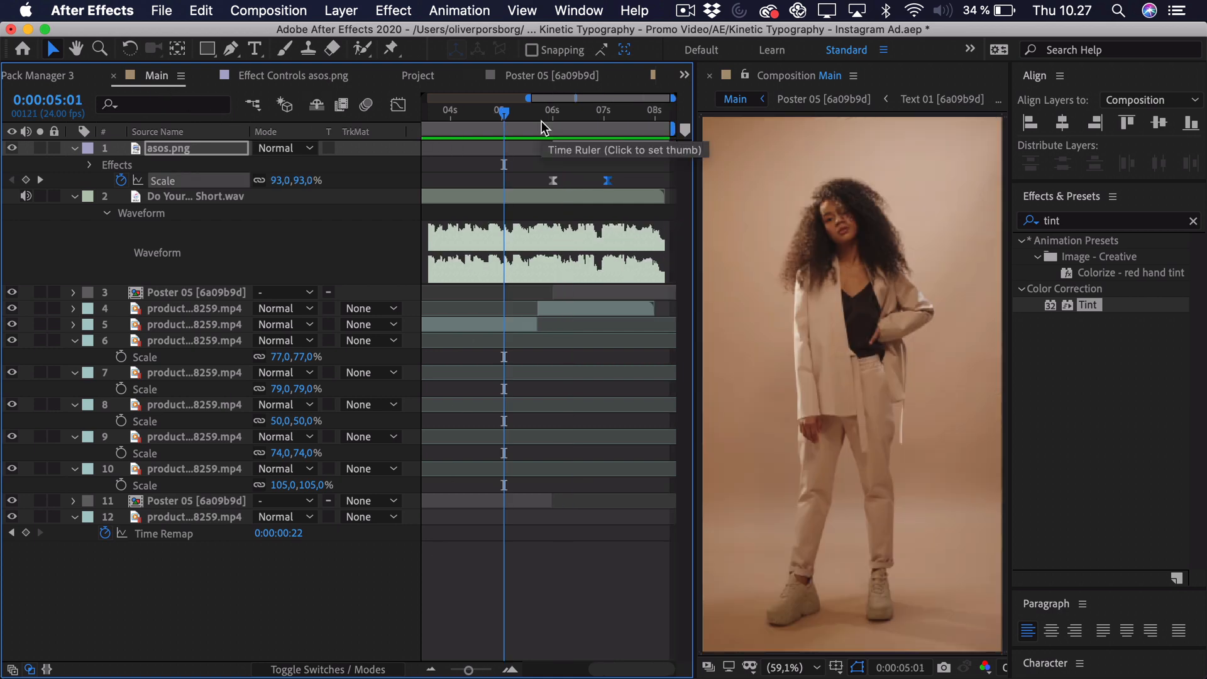
{"action": "key", "text": "space"}
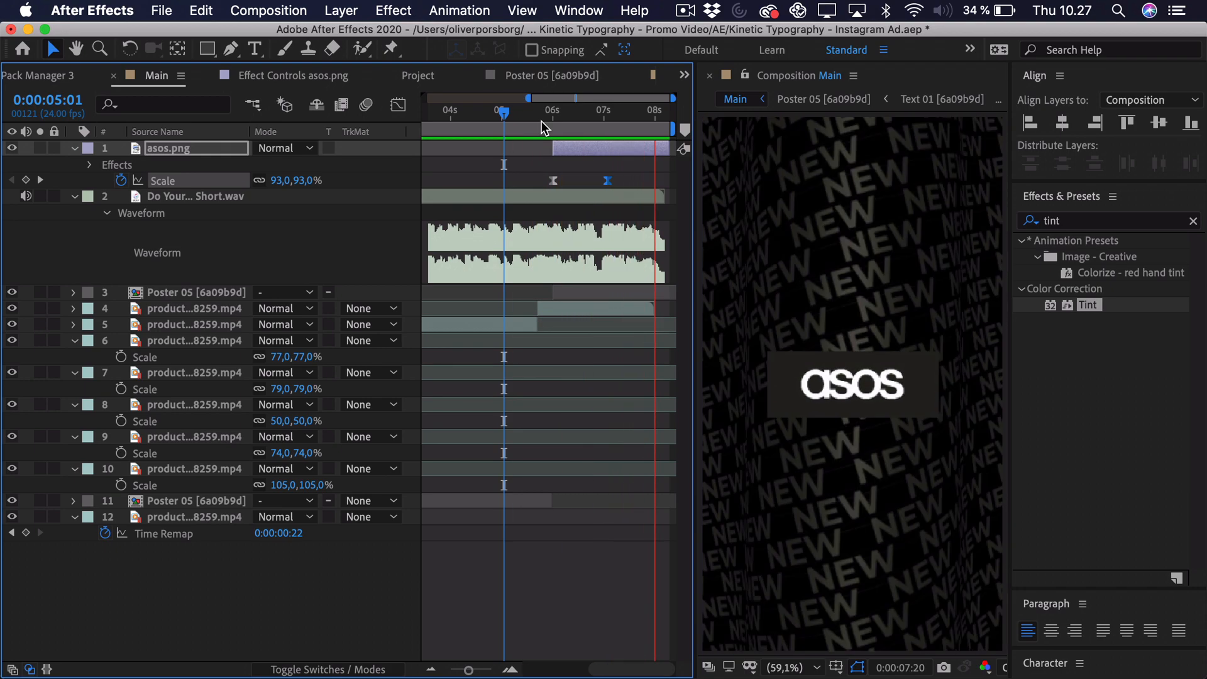
Stop the playback and split the product video layer directly below the upper Poster 05 layer at 0:00:07:04
{"action": "key", "text": "space"}
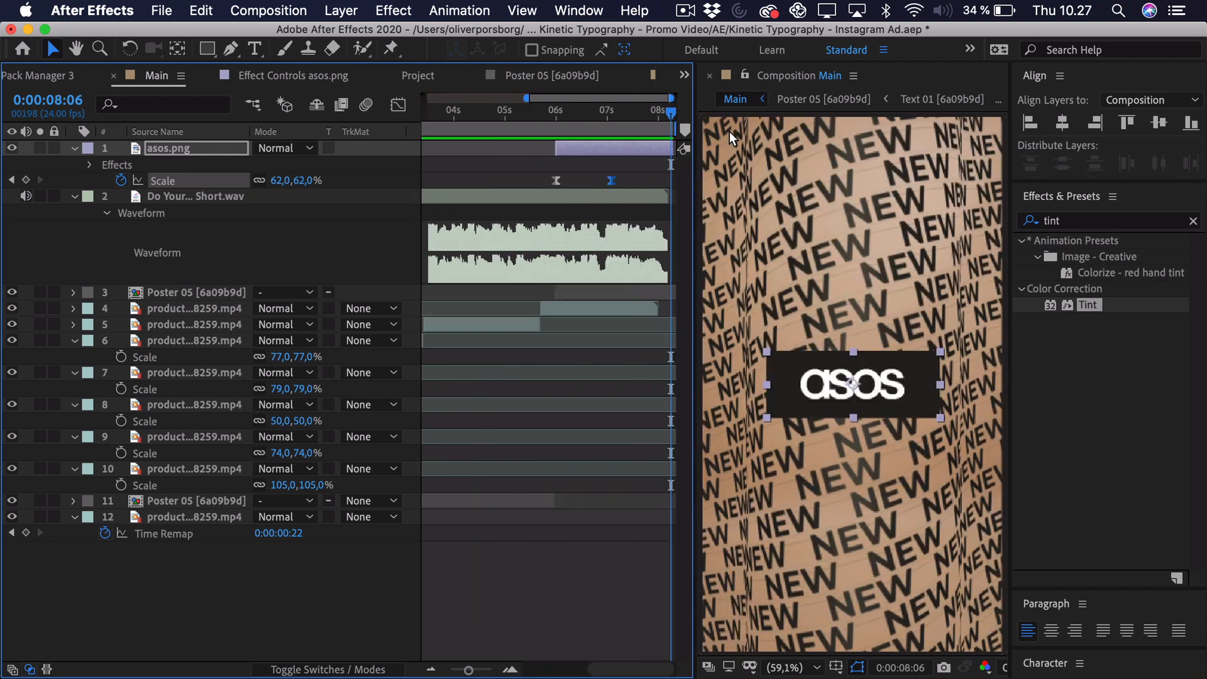
{"action": "left_click_drag", "start_coordinate": [636, 116], "coordinate": [611, 127]}
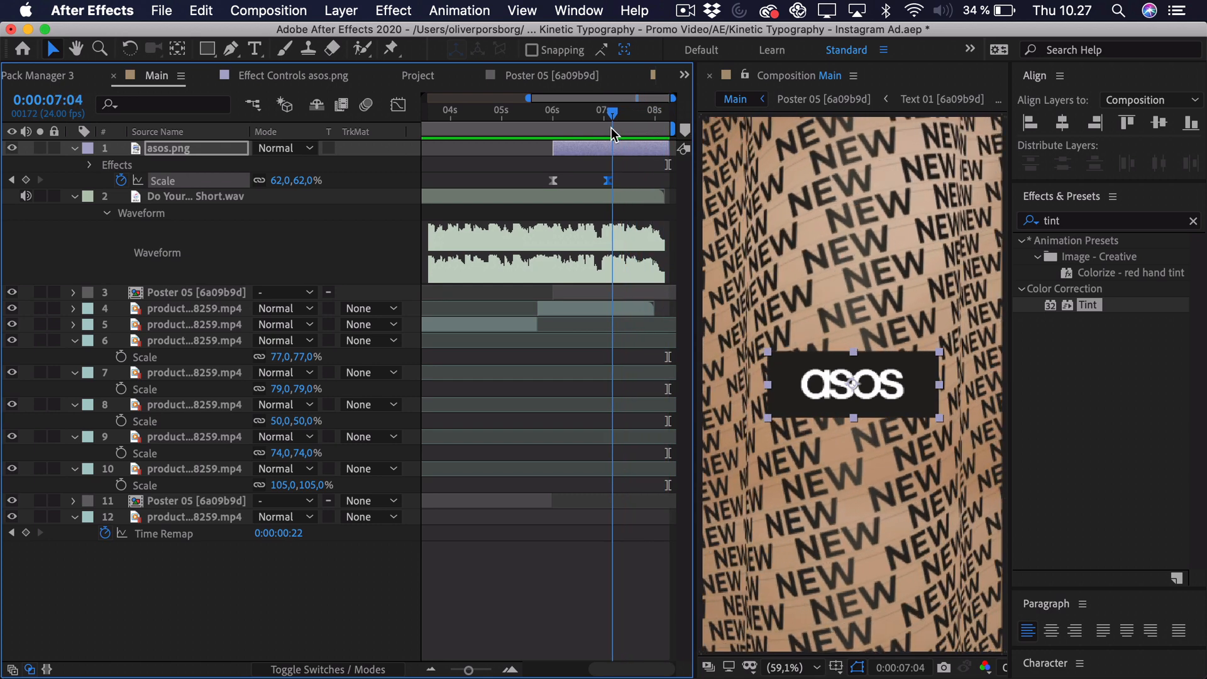
{"action": "left_click", "coordinate": [634, 310]}
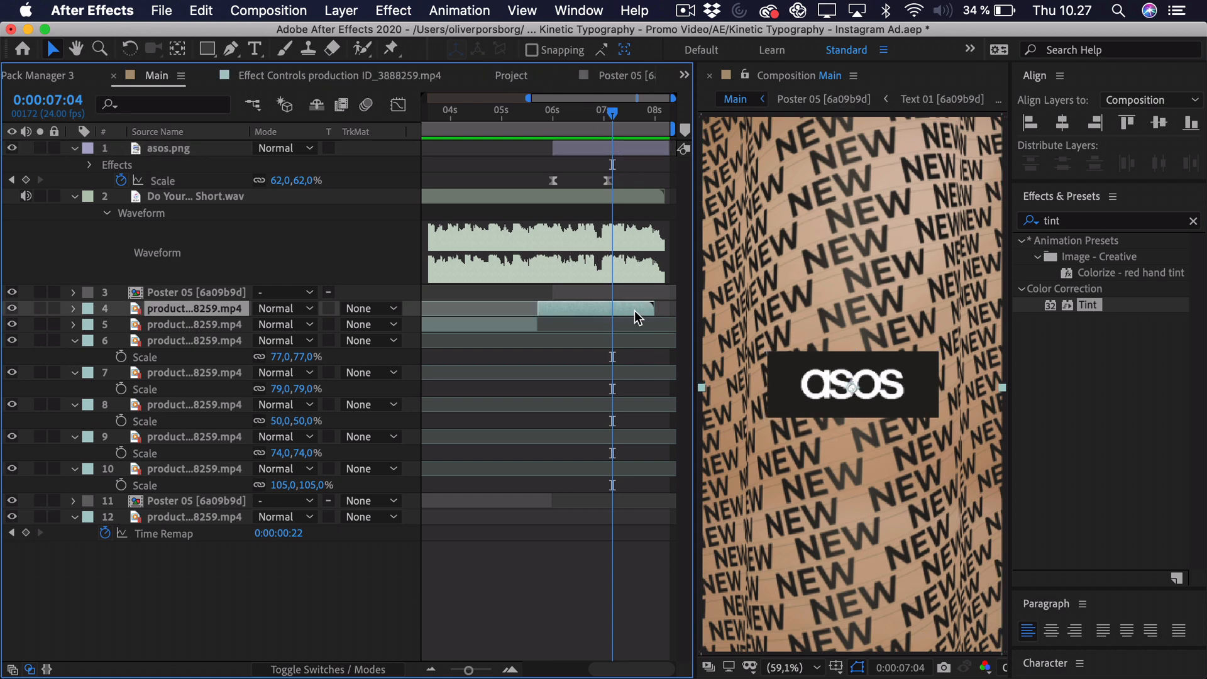
{"action": "key", "text": "ctrl+shift+d"}
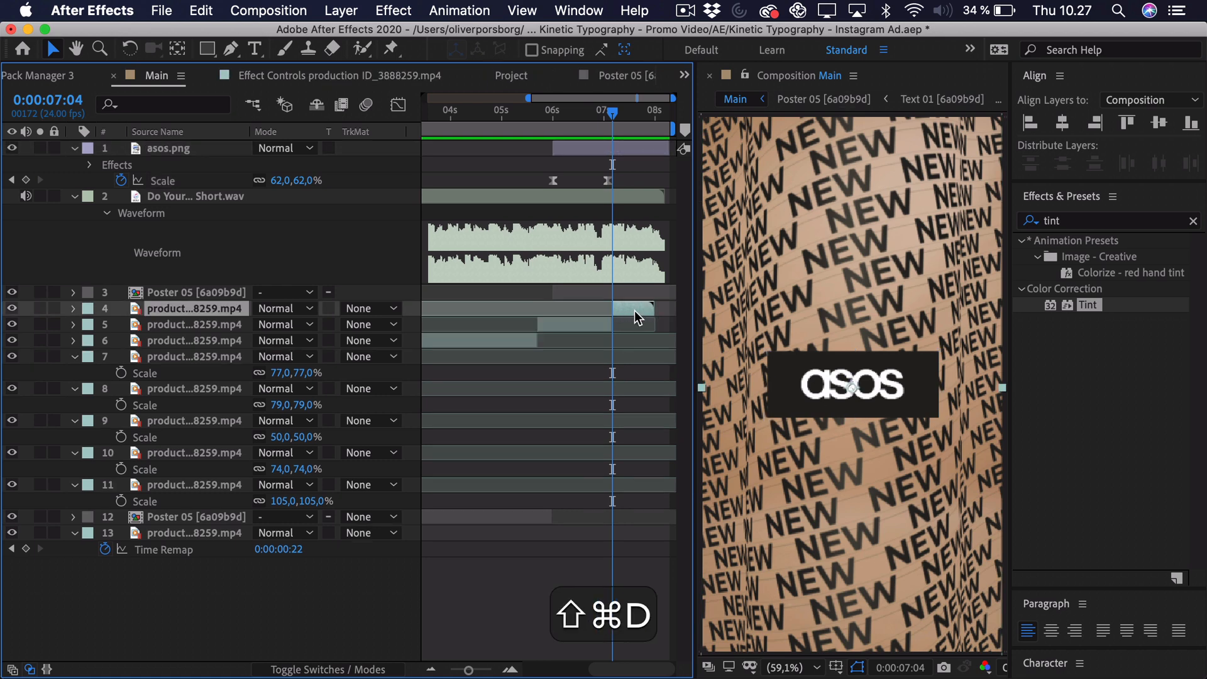
Duplicate the split-off video piece and move the copy right after it to cover the end of the composition
{"action": "key", "text": "super+d"}
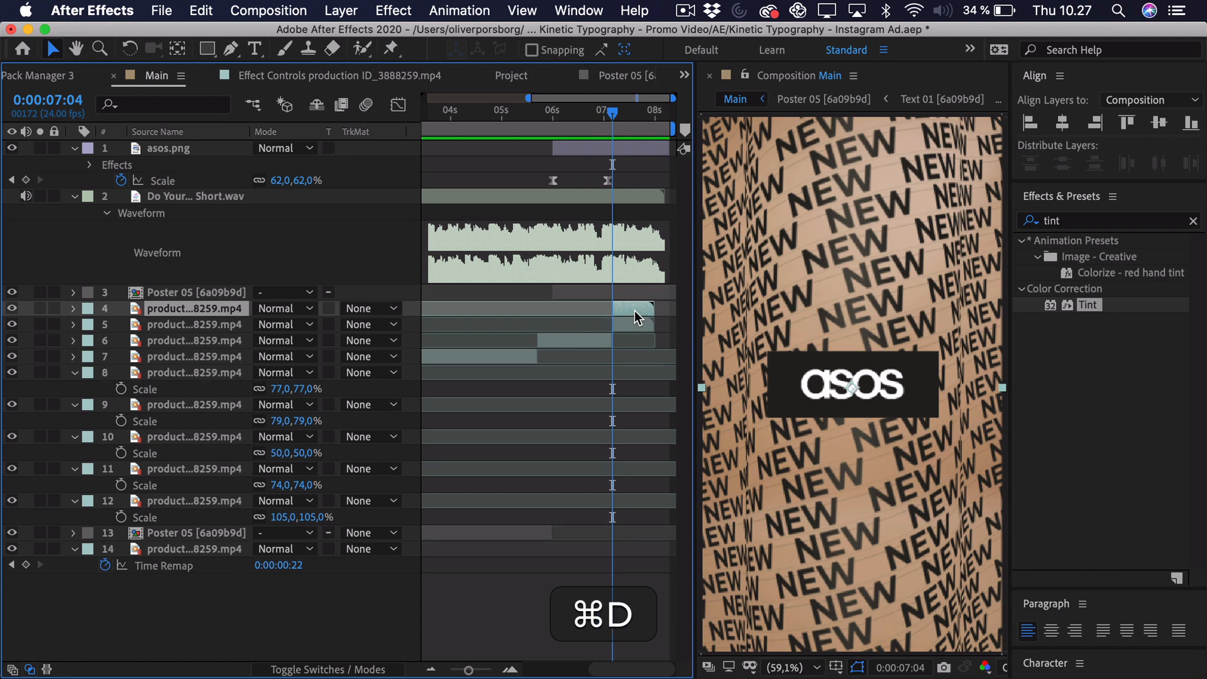
{"action": "left_click_drag", "start_coordinate": [632, 313], "coordinate": [675, 312]}
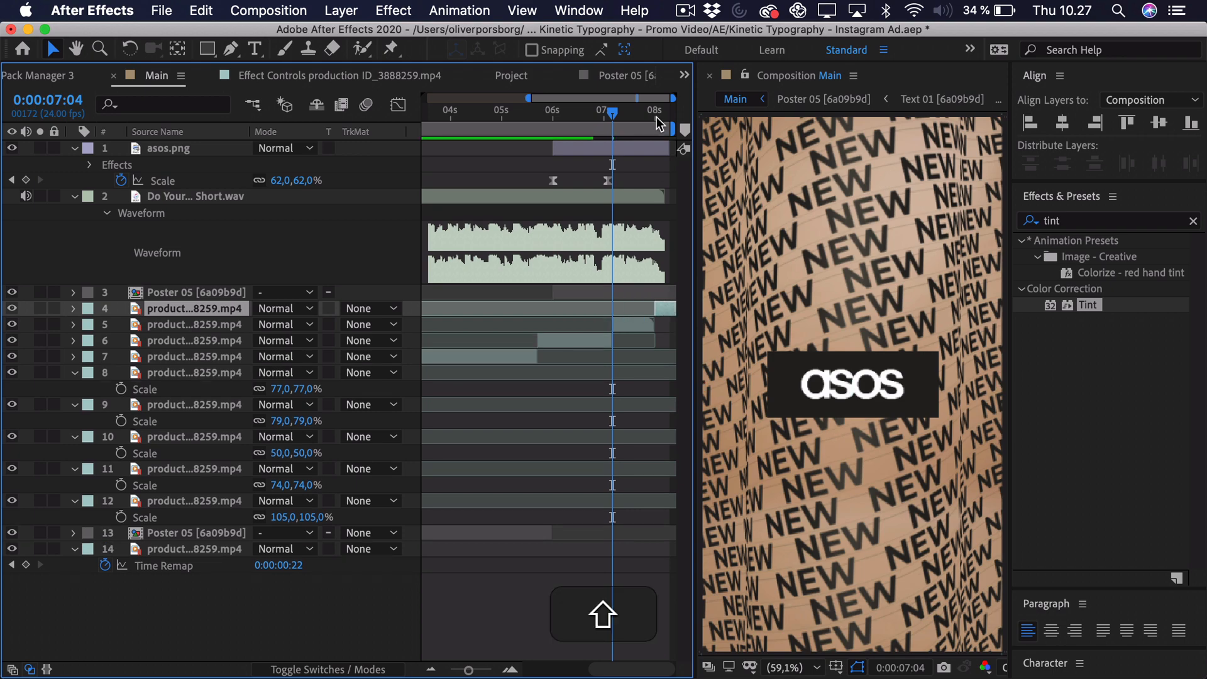
{"action": "left_click_drag", "start_coordinate": [617, 115], "coordinate": [663, 123]}
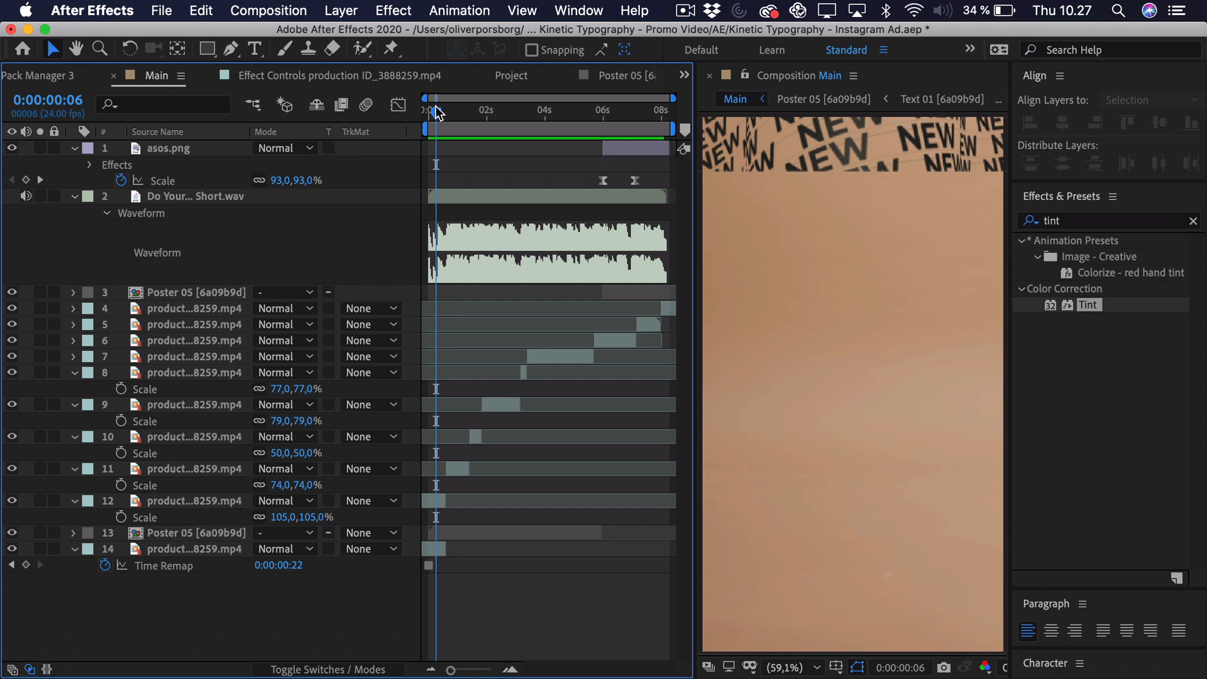
Add a text layer reading "discover" over the video at 0:00:00:15
{"action": "mouse_move", "coordinate": [439, 113]}
{"action": "left_mouse_down"}
{"action": "mouse_move", "coordinate": [466, 119]}
{"action": "mouse_move", "coordinate": [440, 120]}
{"action": "mouse_move", "coordinate": [464, 119]}
{"action": "mouse_move", "coordinate": [453, 123]}
{"action": "left_mouse_up"}
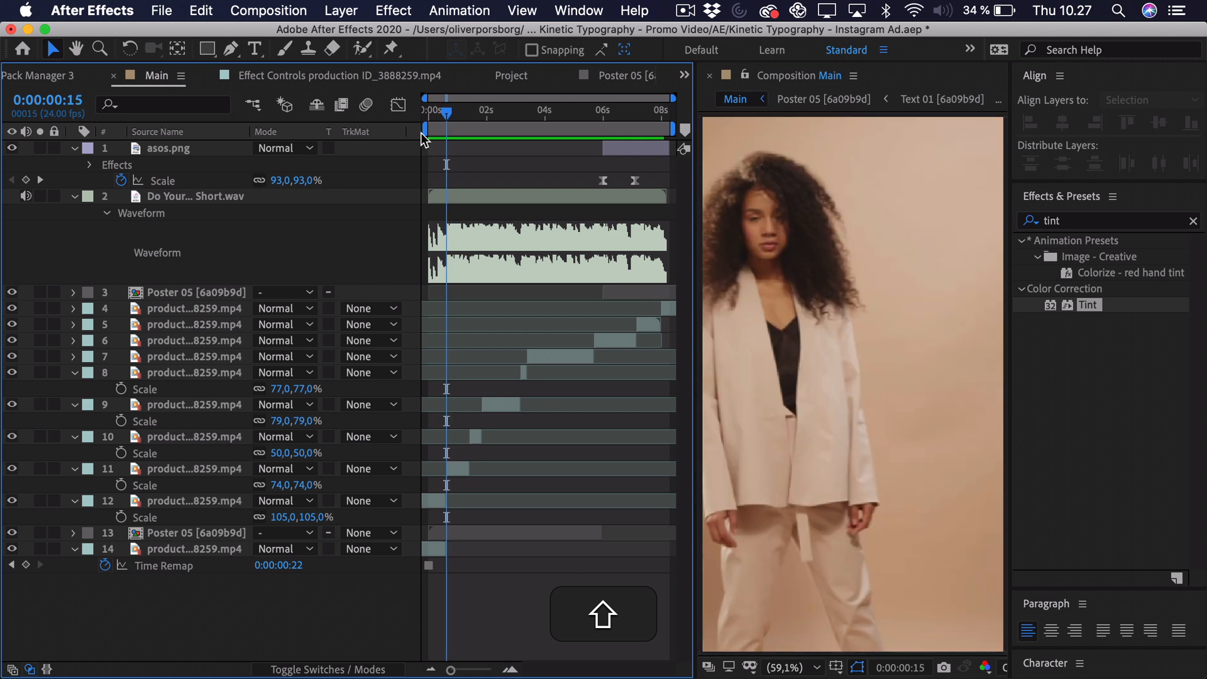
{"action": "left_click", "coordinate": [254, 49]}
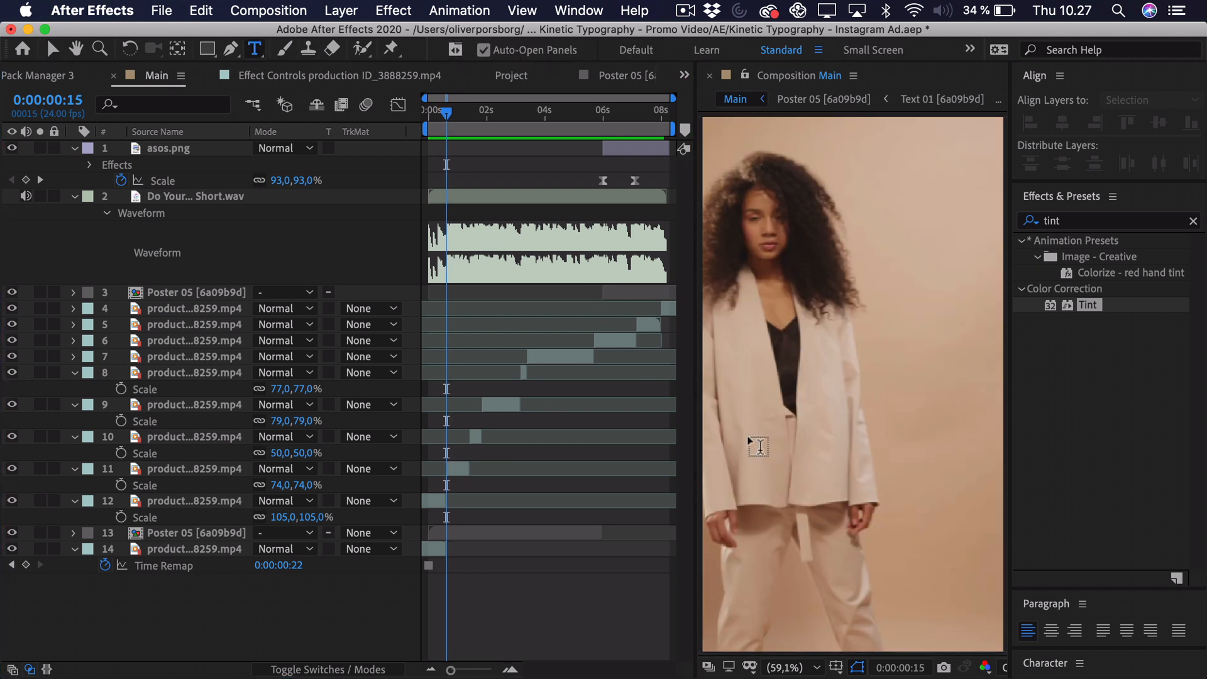
{"action": "left_click", "coordinate": [798, 376]}
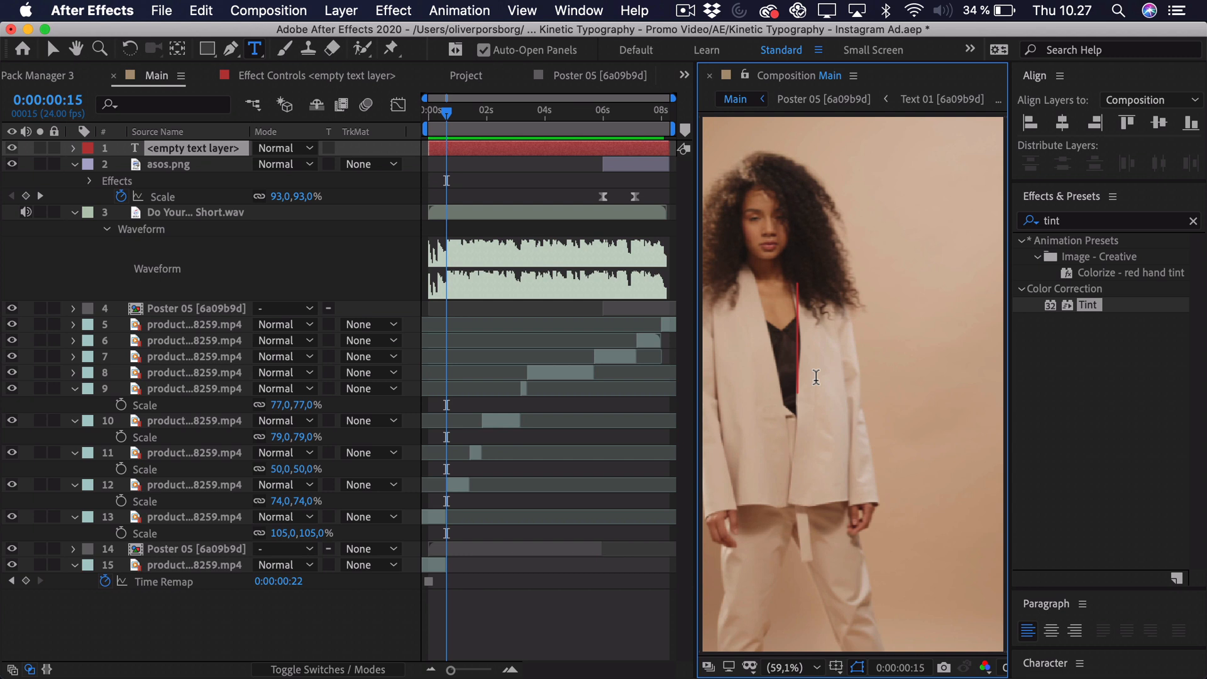
{"action": "type", "text": "discover"}
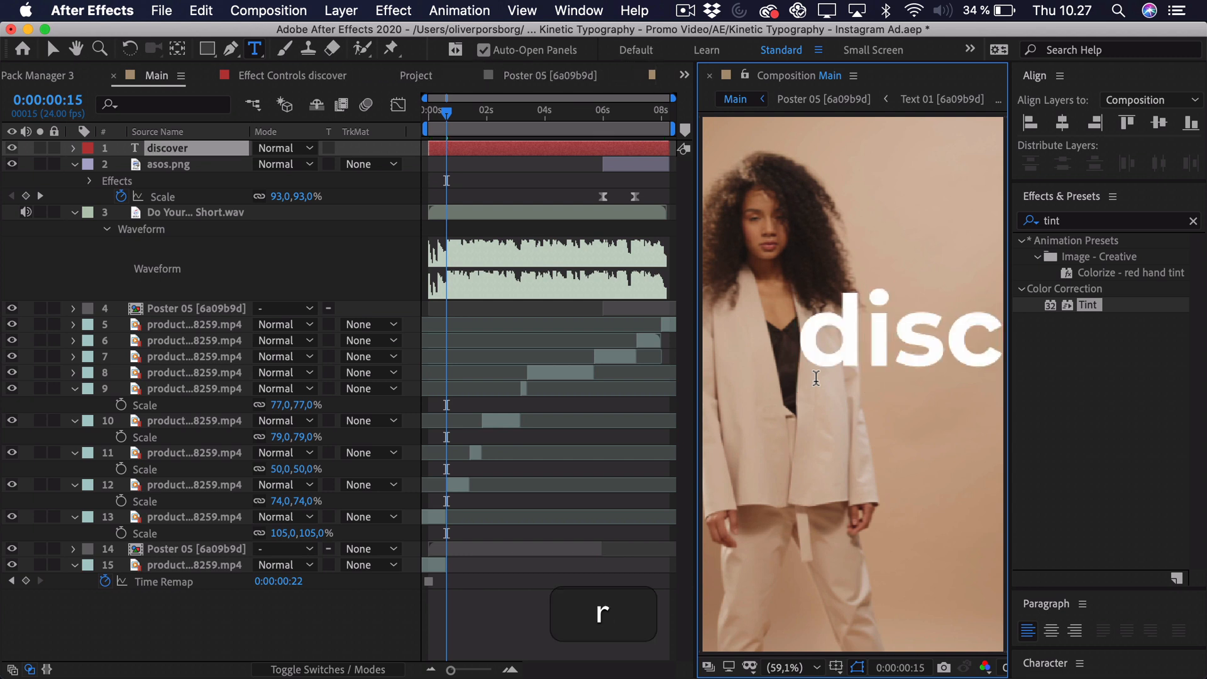
{"action": "key", "text": "Escape"}
{"action": "key", "text": "v"}
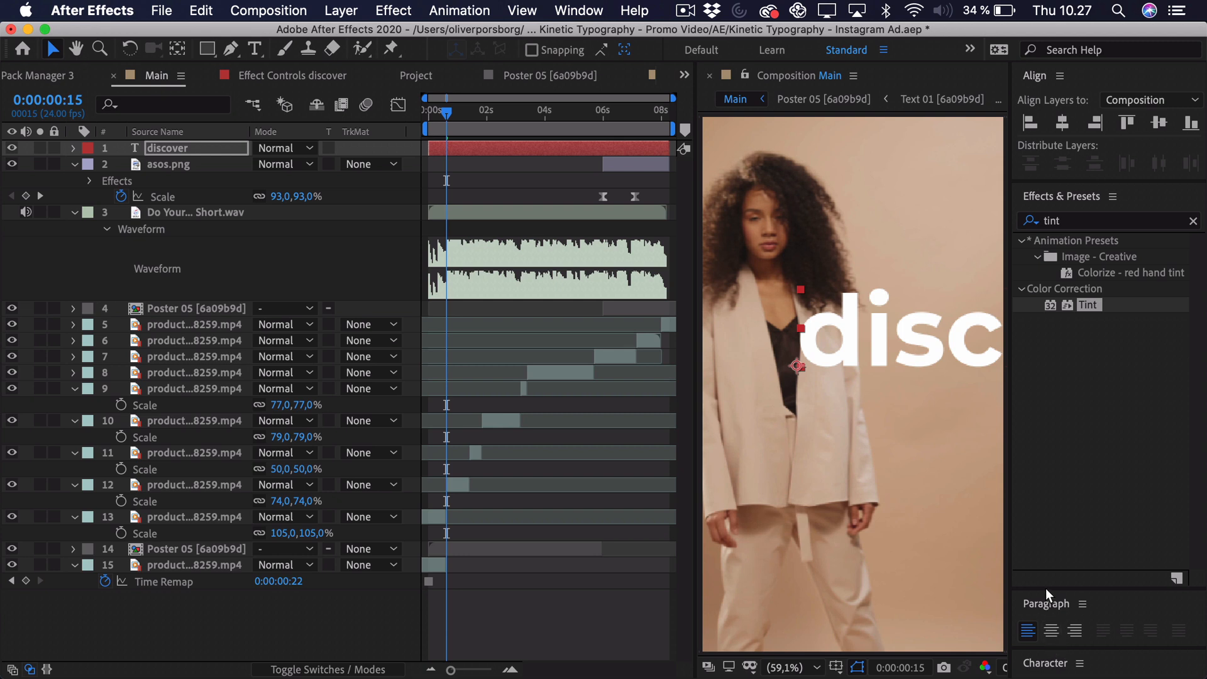
Make room for the character settings and set the discover text's font size to 142 px
{"action": "left_click_drag", "start_coordinate": [1053, 589], "coordinate": [1043, 377]}
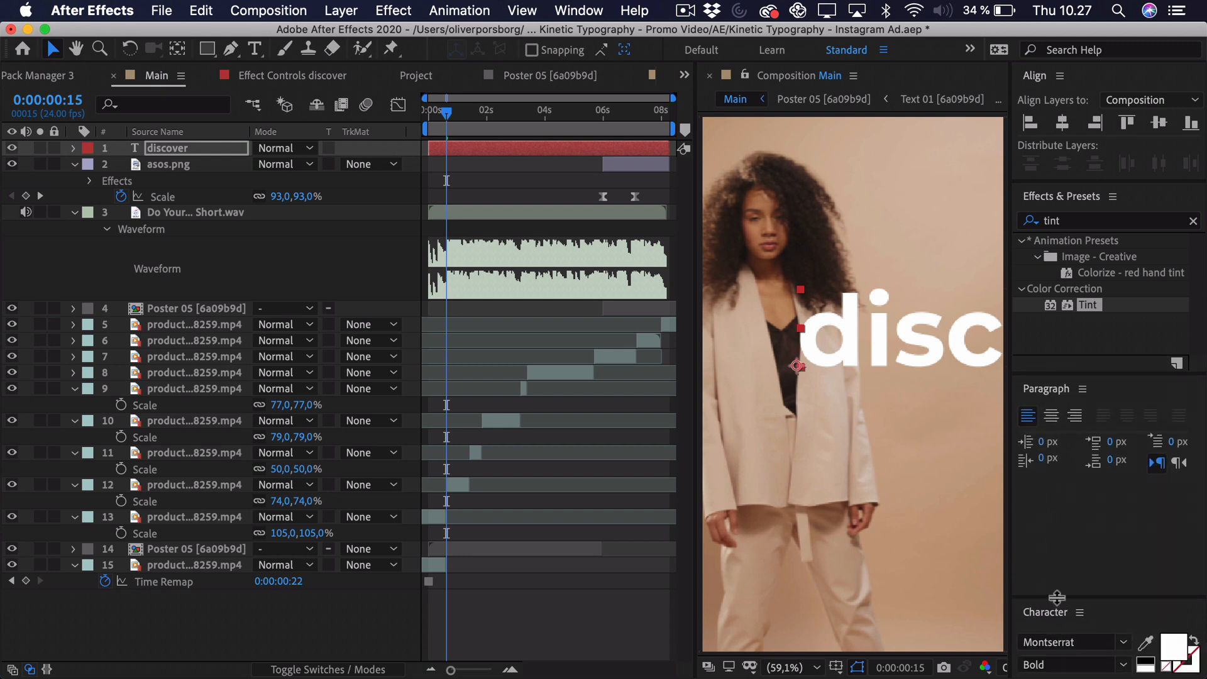
{"action": "left_click_drag", "start_coordinate": [1058, 597], "coordinate": [1055, 344]}
{"action": "left_click_drag", "start_coordinate": [1048, 433], "coordinate": [976, 405]}
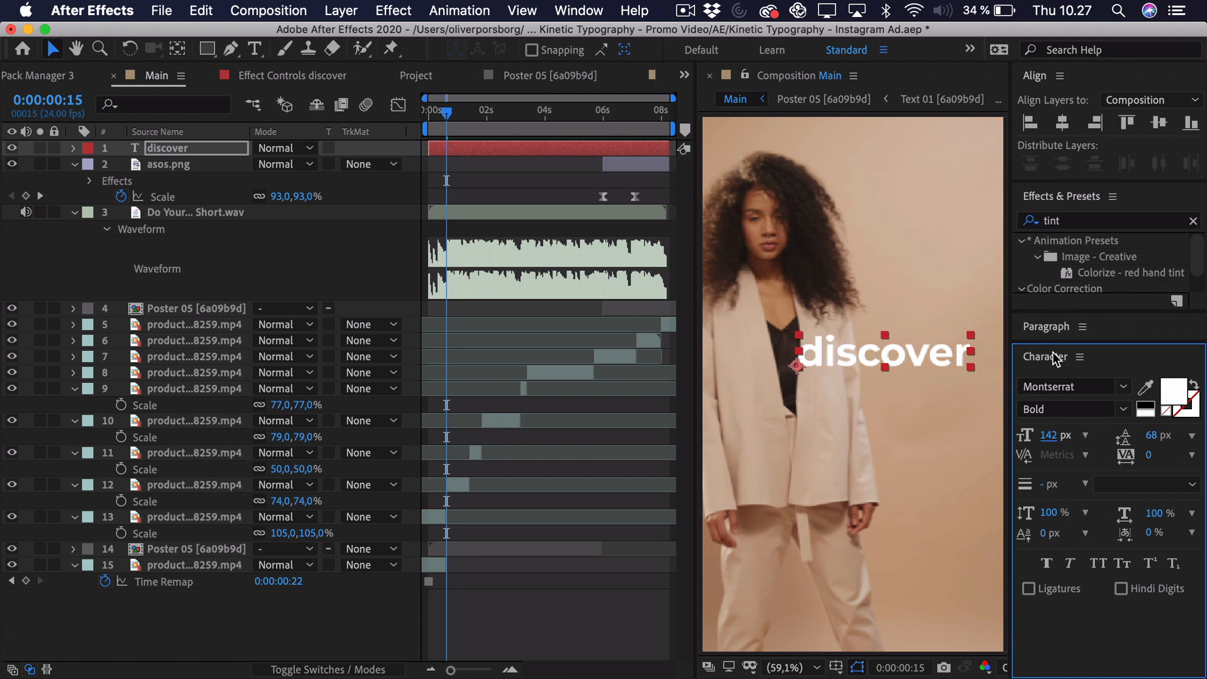
{"action": "left_click_drag", "start_coordinate": [1061, 342], "coordinate": [1062, 391]}
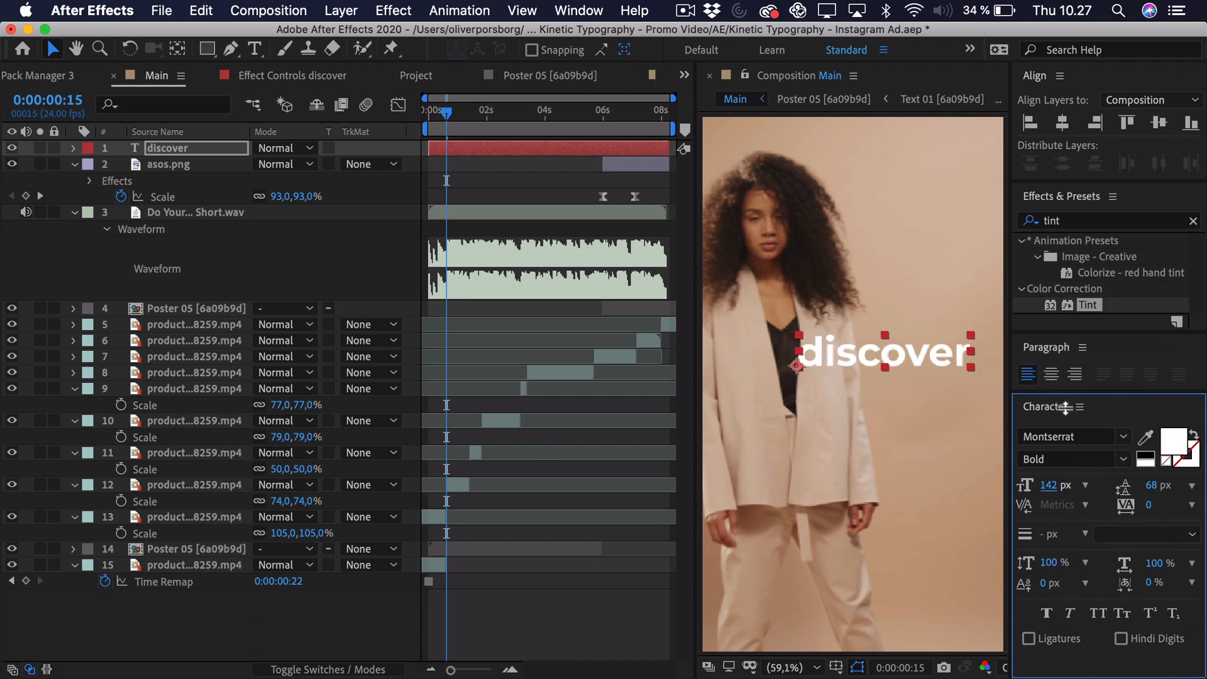
Centre-align the discover text and centre it horizontally and vertically in the composition
{"action": "left_click", "coordinate": [1051, 374]}
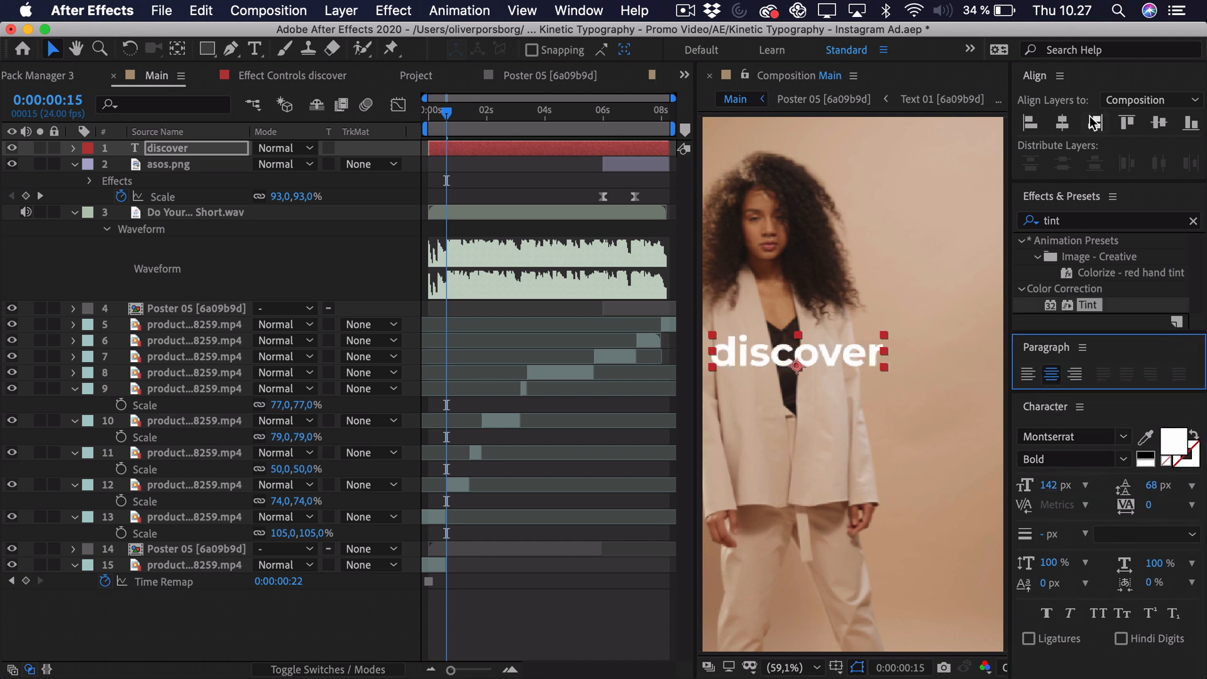
{"action": "left_click", "coordinate": [1062, 122]}
{"action": "left_click", "coordinate": [1159, 122]}
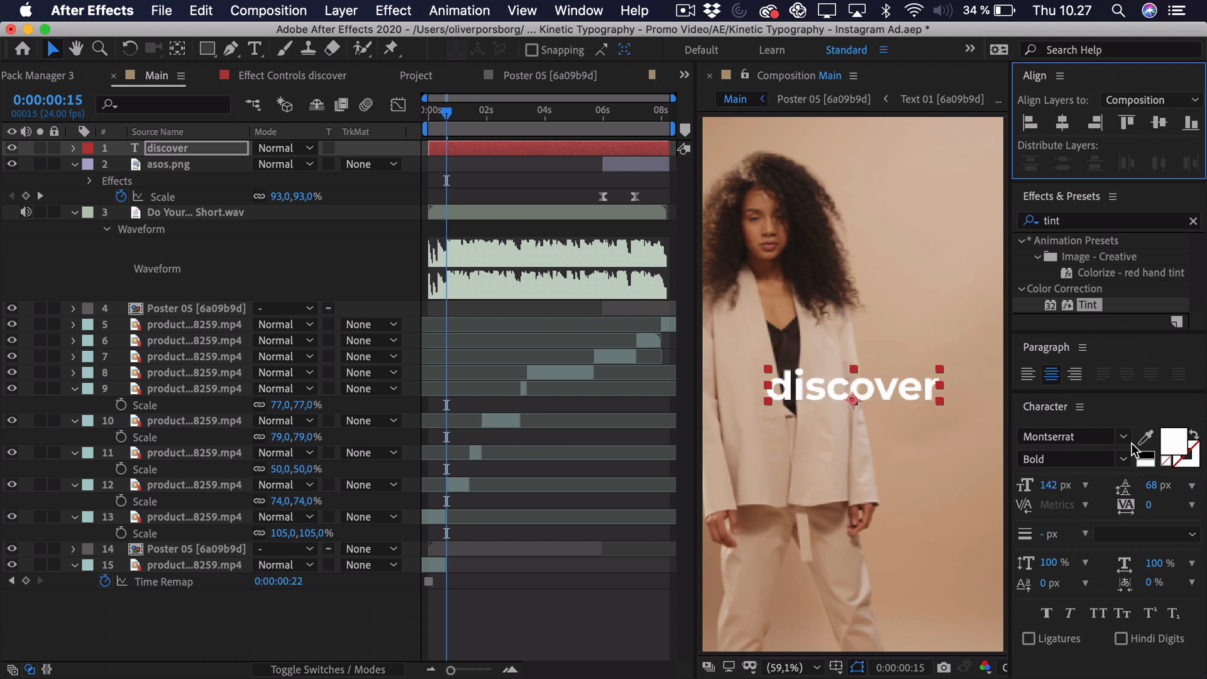
Change the discover text's Montserrat font style to Medium
{"action": "left_click", "coordinate": [1125, 458]}
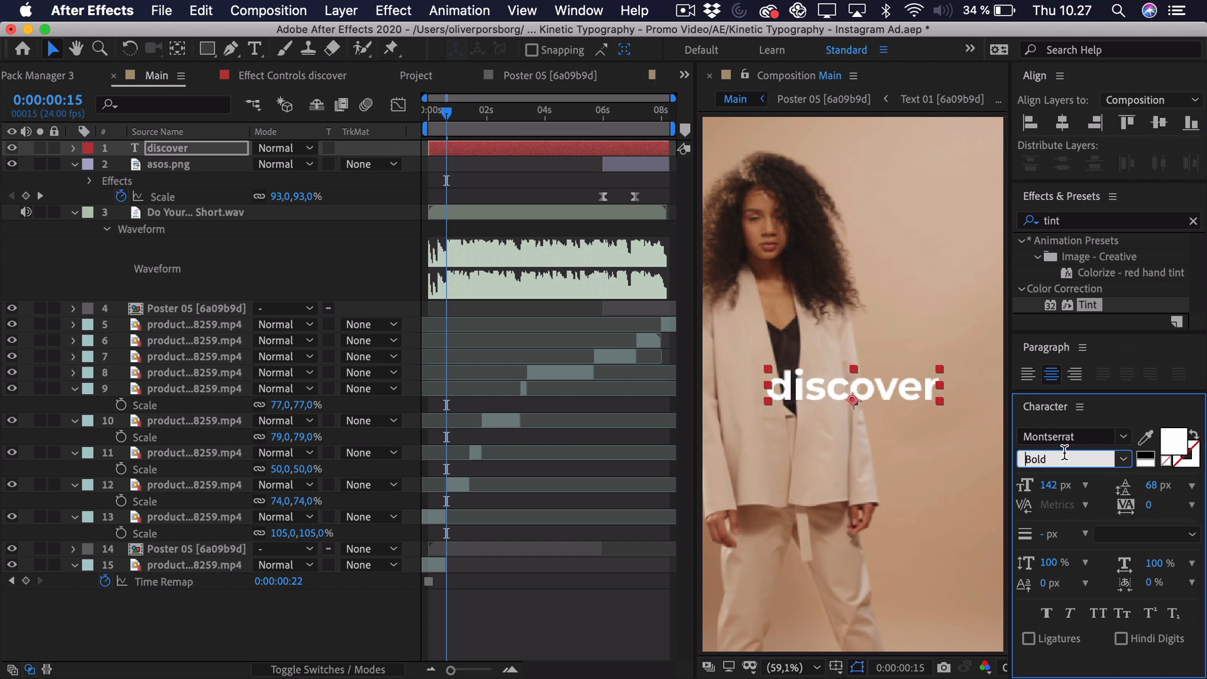
{"action": "left_click", "coordinate": [1124, 459]}
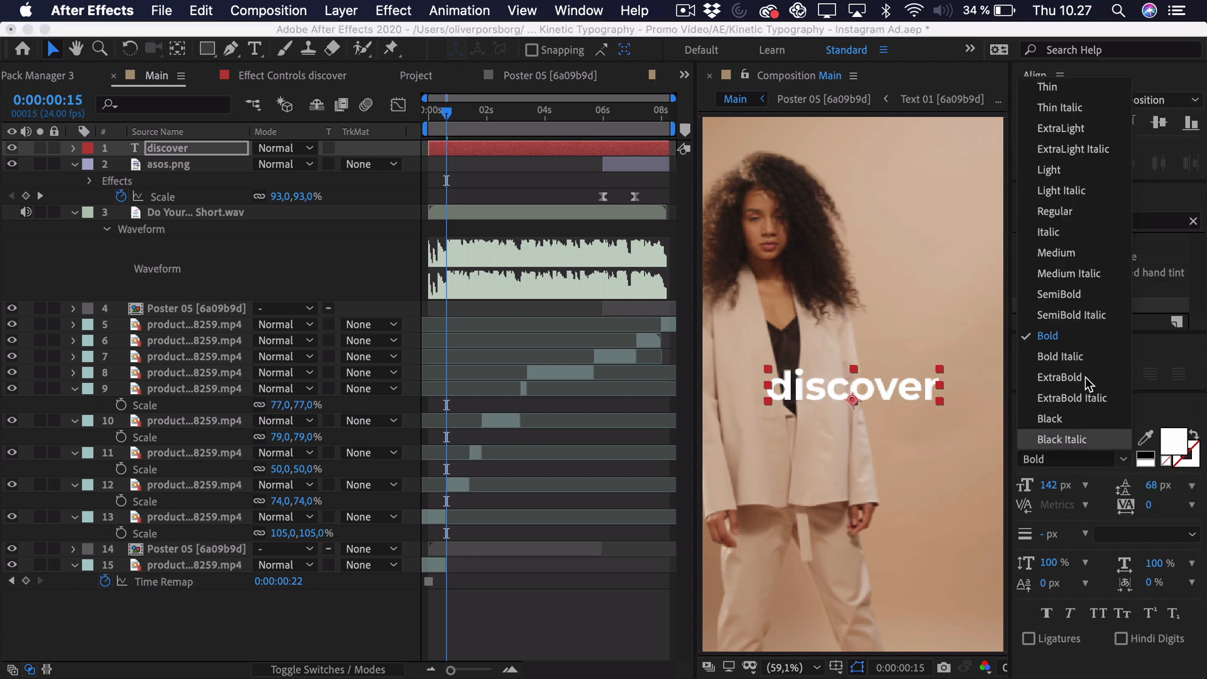
{"action": "left_click", "coordinate": [1057, 255]}
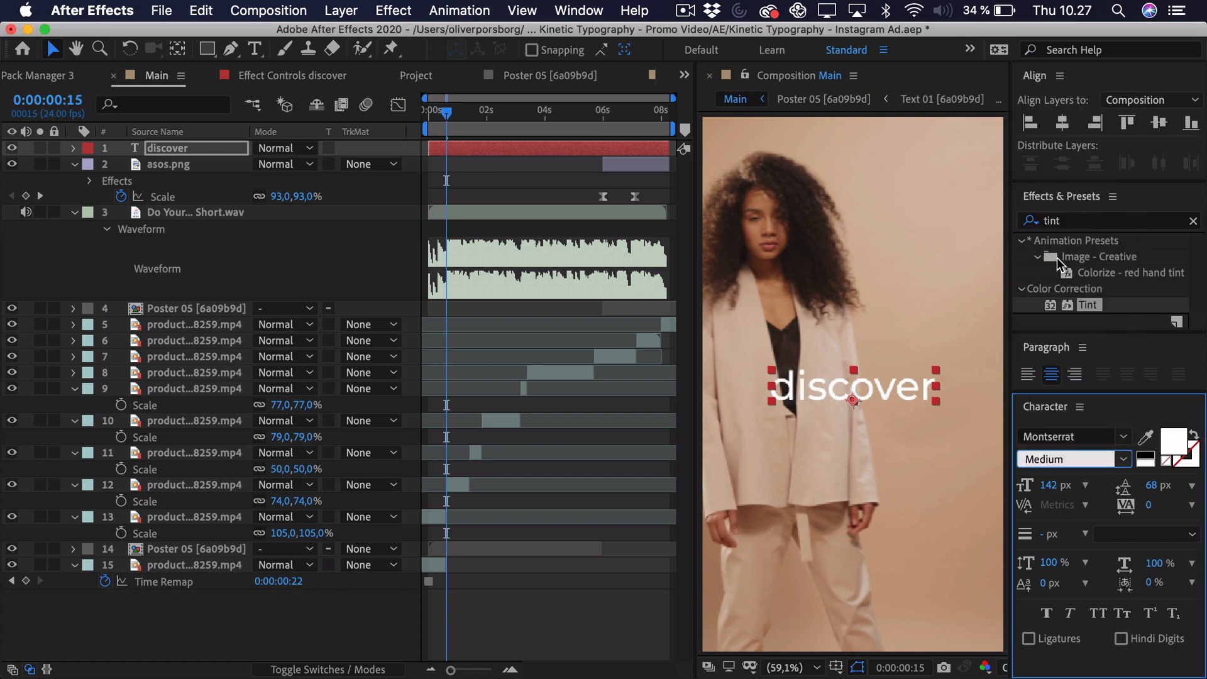
Find the Drop Shadow effect and apply it to the discover text
{"action": "left_click", "coordinate": [1074, 221]}
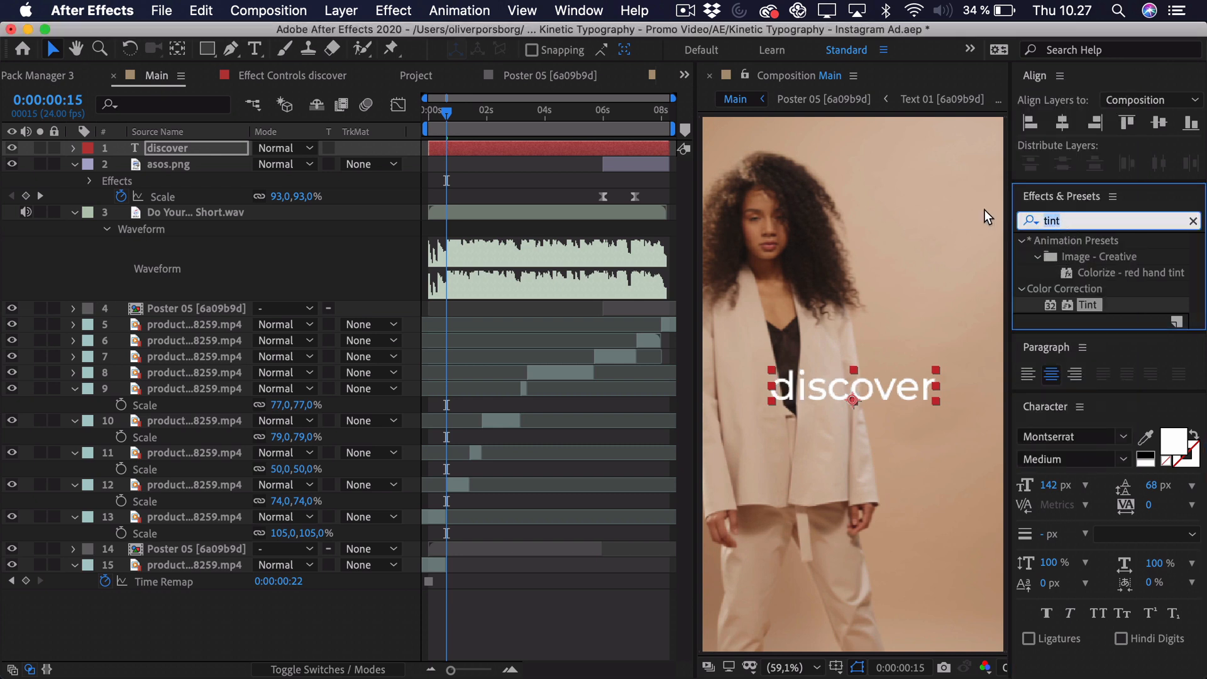
{"action": "type", "text": "drop sha"}
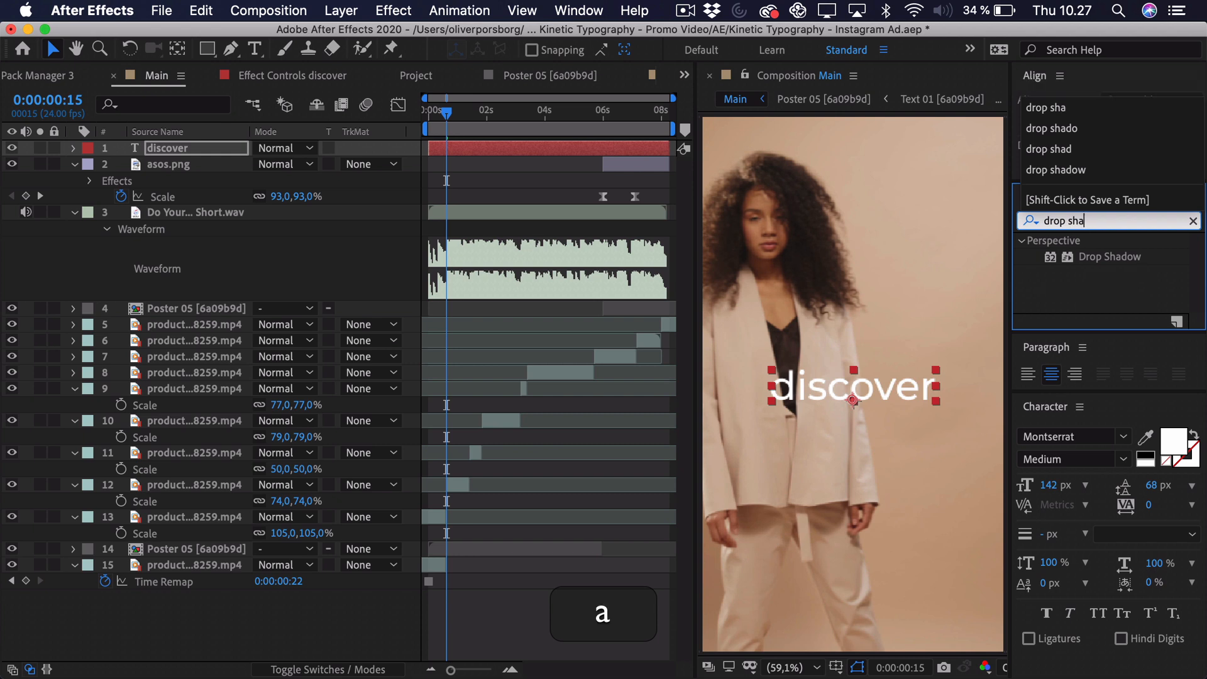
{"action": "left_click_drag", "start_coordinate": [1110, 261], "coordinate": [852, 393]}
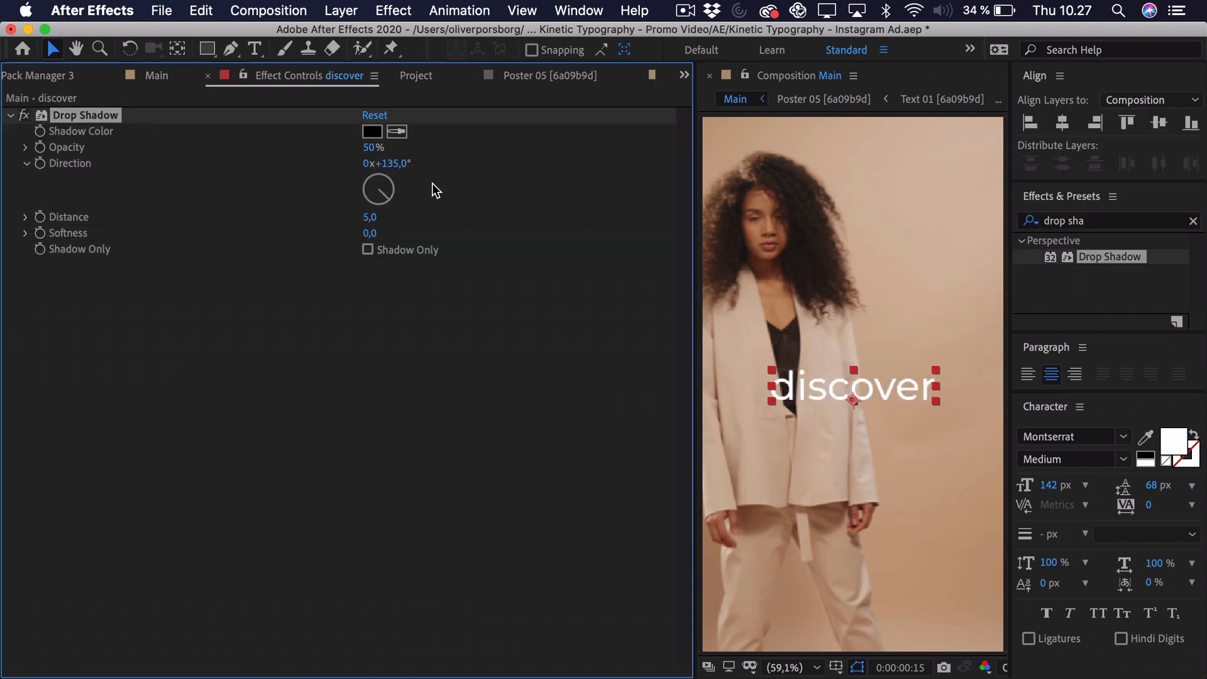
Set the discover text's Drop Shadow to distance 0, softness 40 and opacity 30%
{"action": "left_click", "coordinate": [371, 216]}
{"action": "type", "text": "0"}
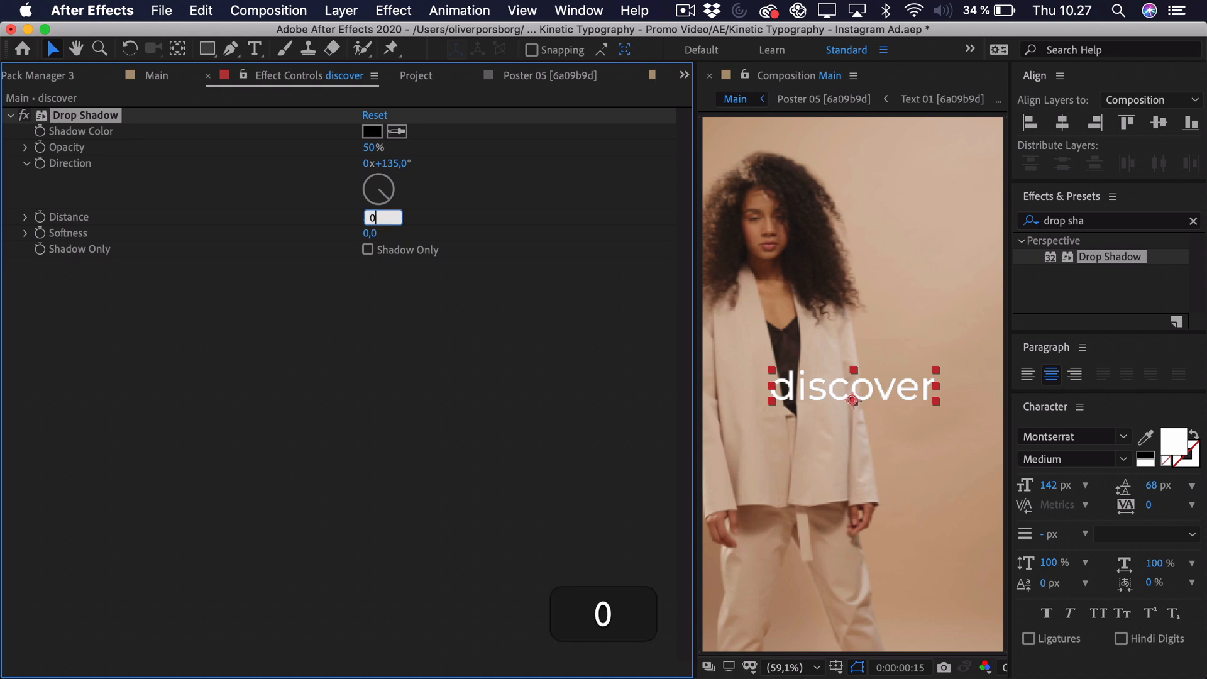
{"action": "key", "text": "Tab"}
{"action": "type", "text": "40"}
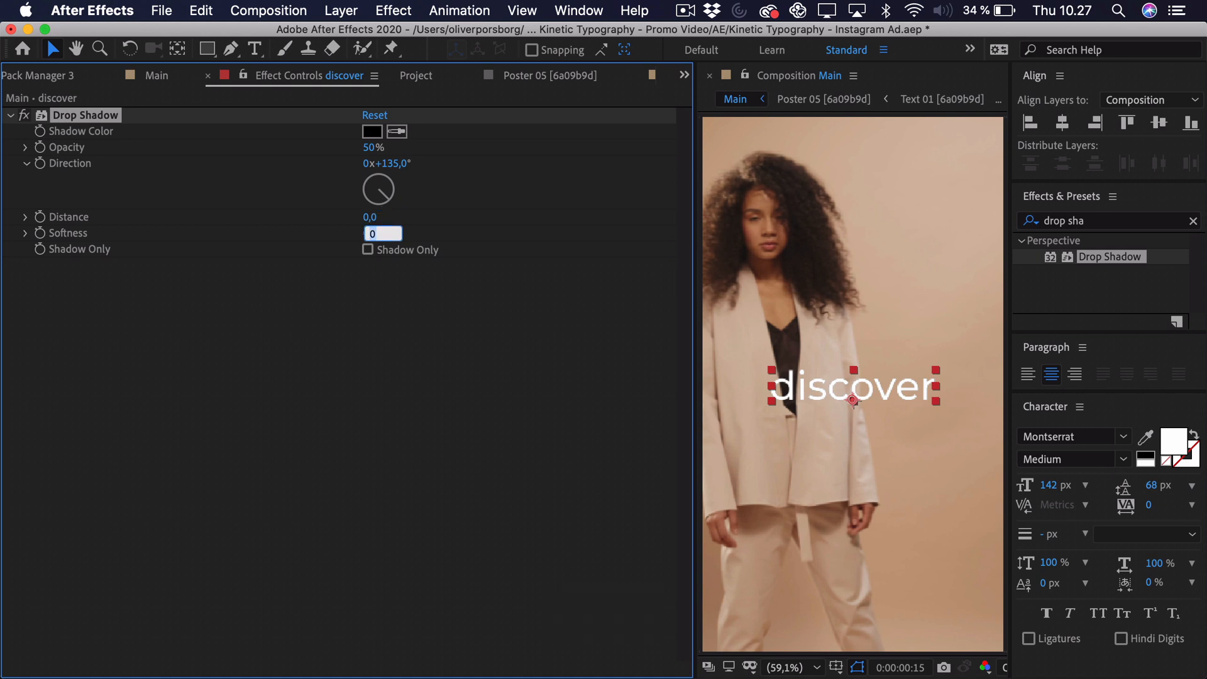
{"action": "key", "text": "Return"}
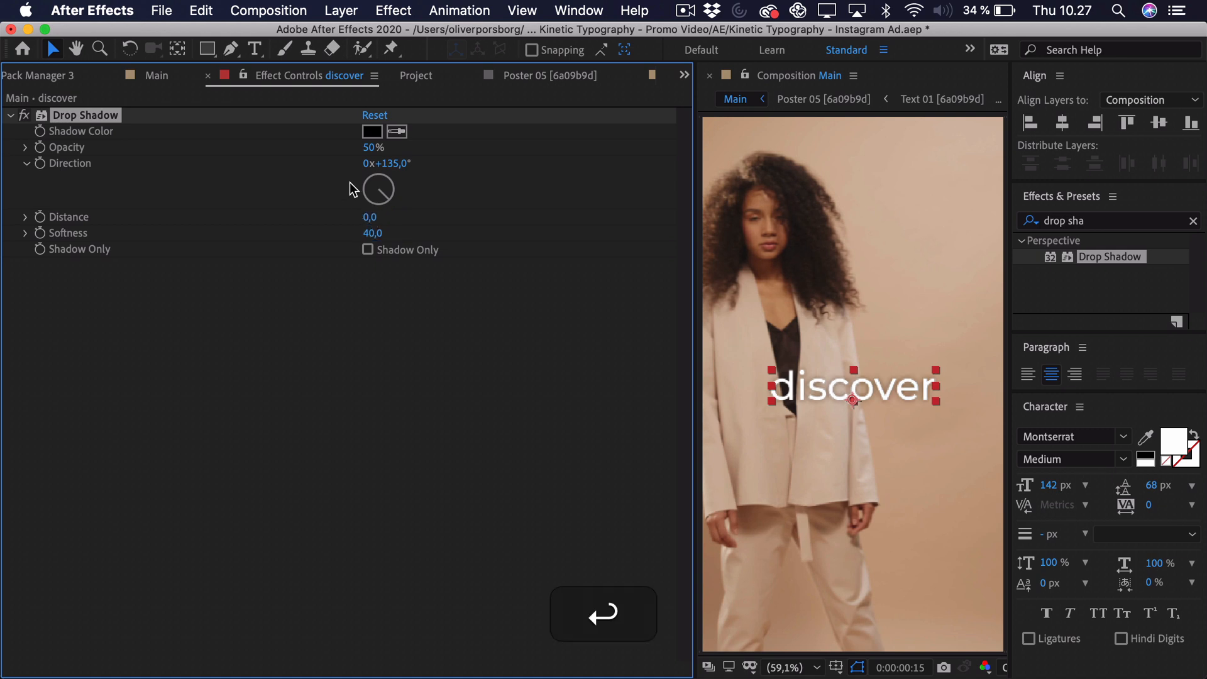
{"action": "left_click", "coordinate": [373, 148]}
{"action": "type", "text": "30"}
{"action": "key", "text": "Return"}
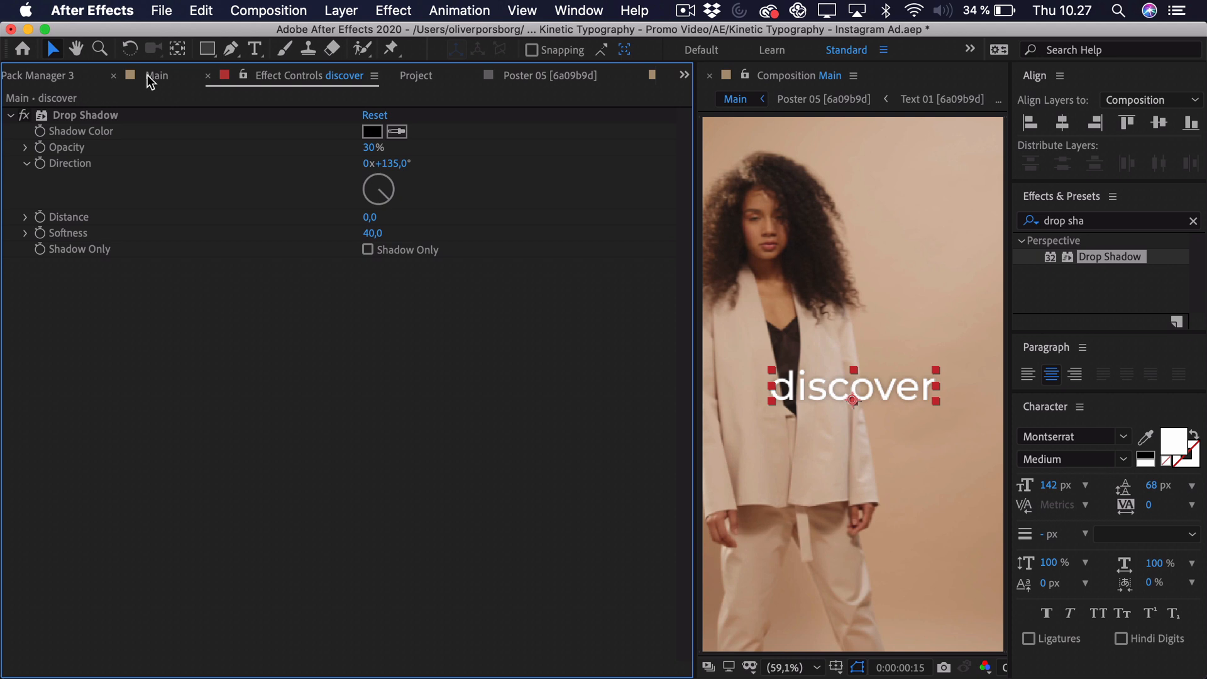
Trim the start of the discover layer to 0:00:00:15 in the Main timeline and play back the opening
{"action": "left_click", "coordinate": [150, 81]}
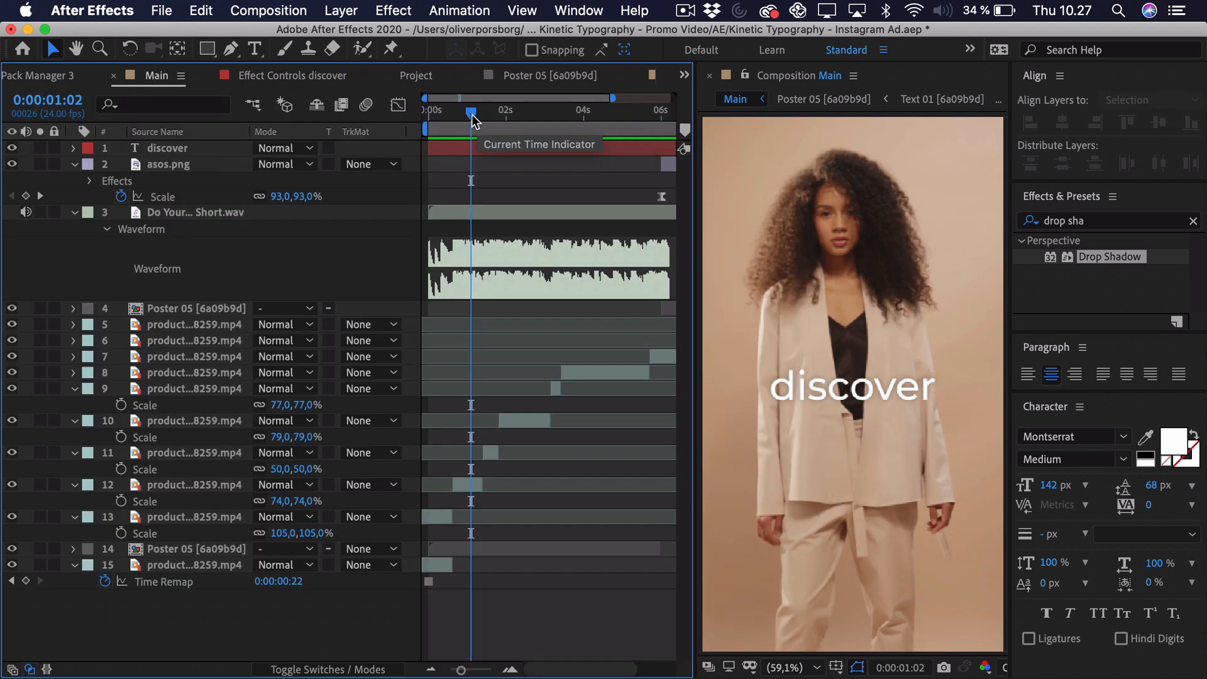
{"action": "left_click_drag", "start_coordinate": [471, 113], "coordinate": [443, 149]}
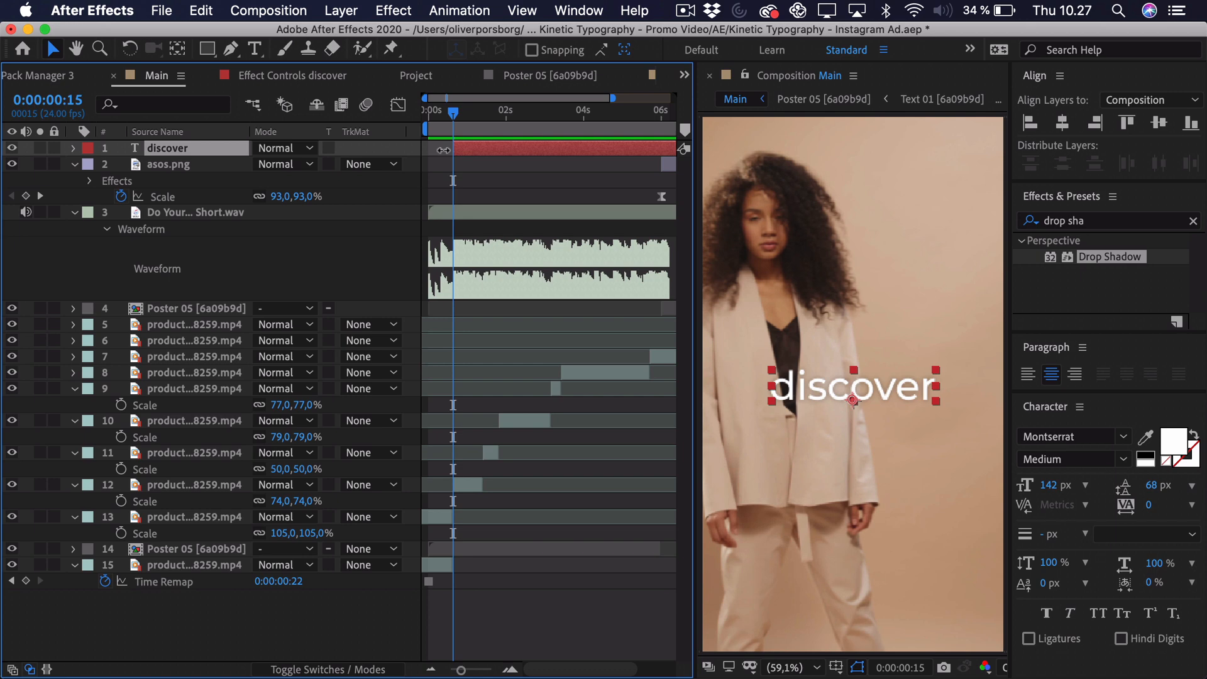
{"action": "key", "text": "space"}
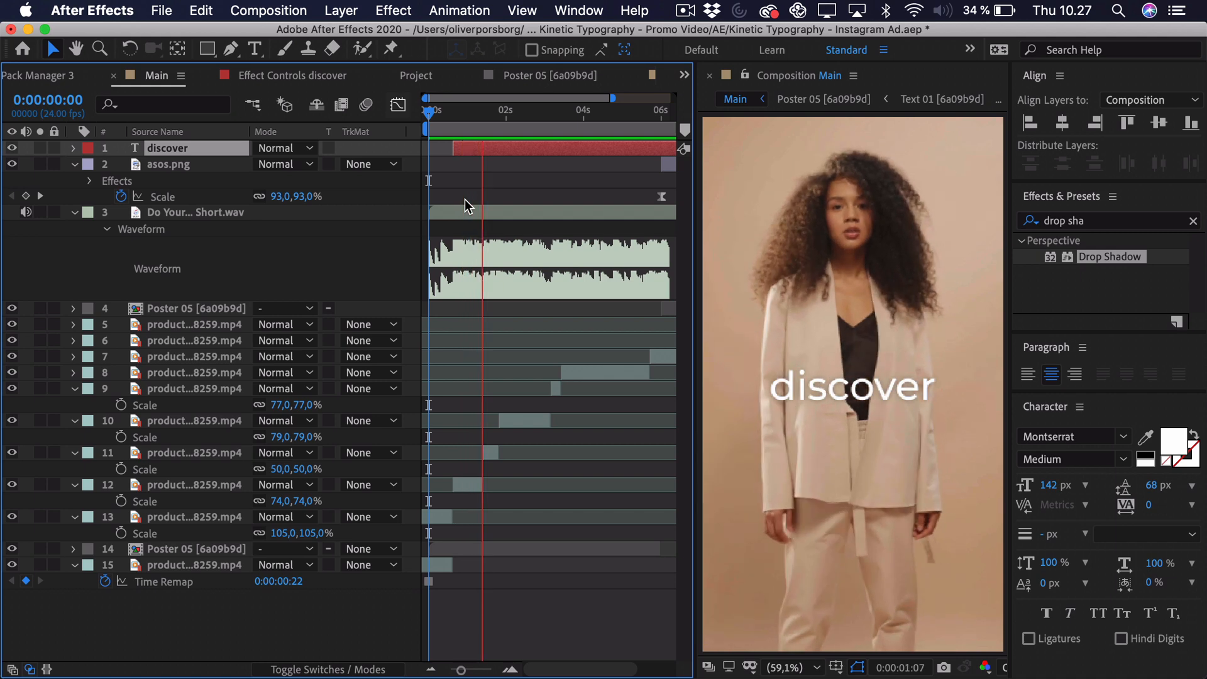
{"action": "key", "text": "space"}
Split the discover text layer at the video cut at 0:00:01:20
{"action": "left_click_drag", "start_coordinate": [490, 112], "coordinate": [499, 120]}
{"action": "key", "text": "shift"}
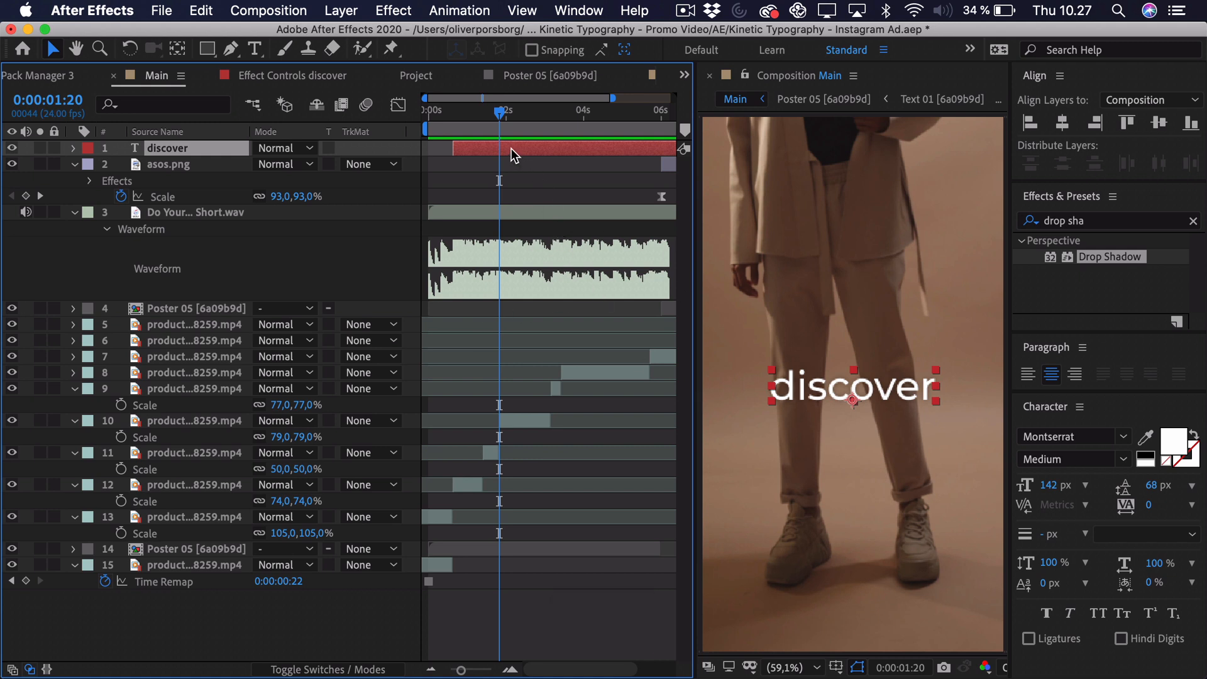
{"action": "key", "text": "shift+super+d"}
Replace the second text layer's wording with "fashion" and centre it in the composition
{"action": "double_click", "coordinate": [821, 394]}
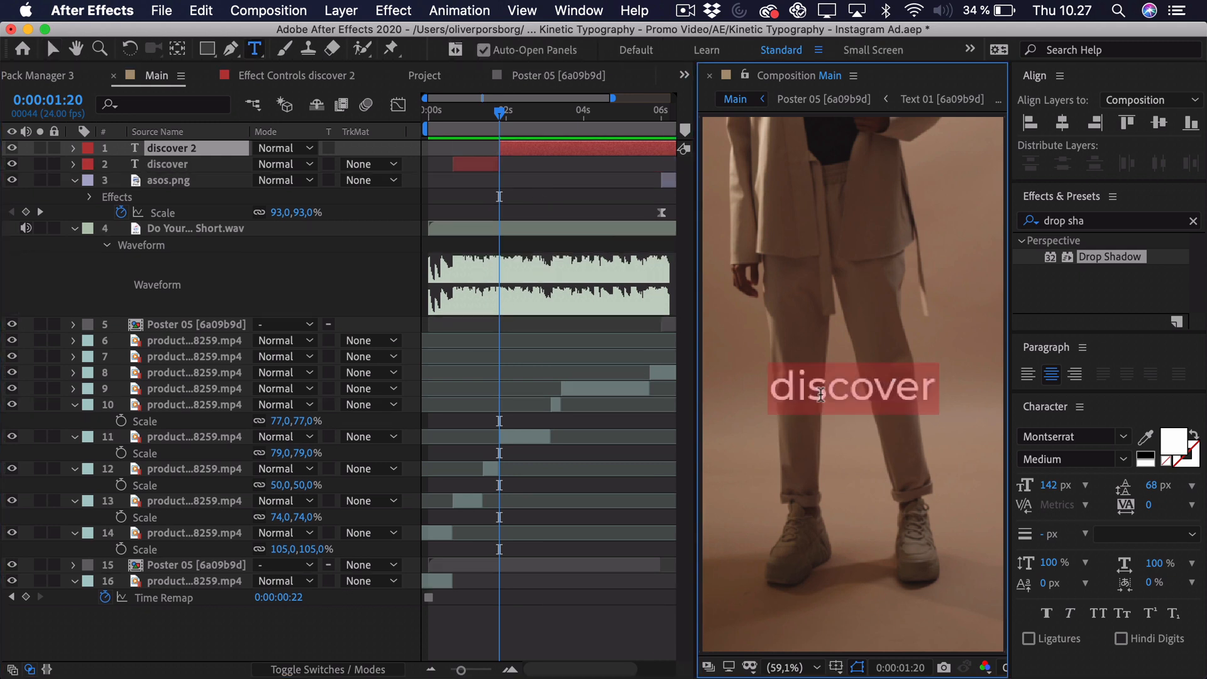
{"action": "type", "text": "fashion"}
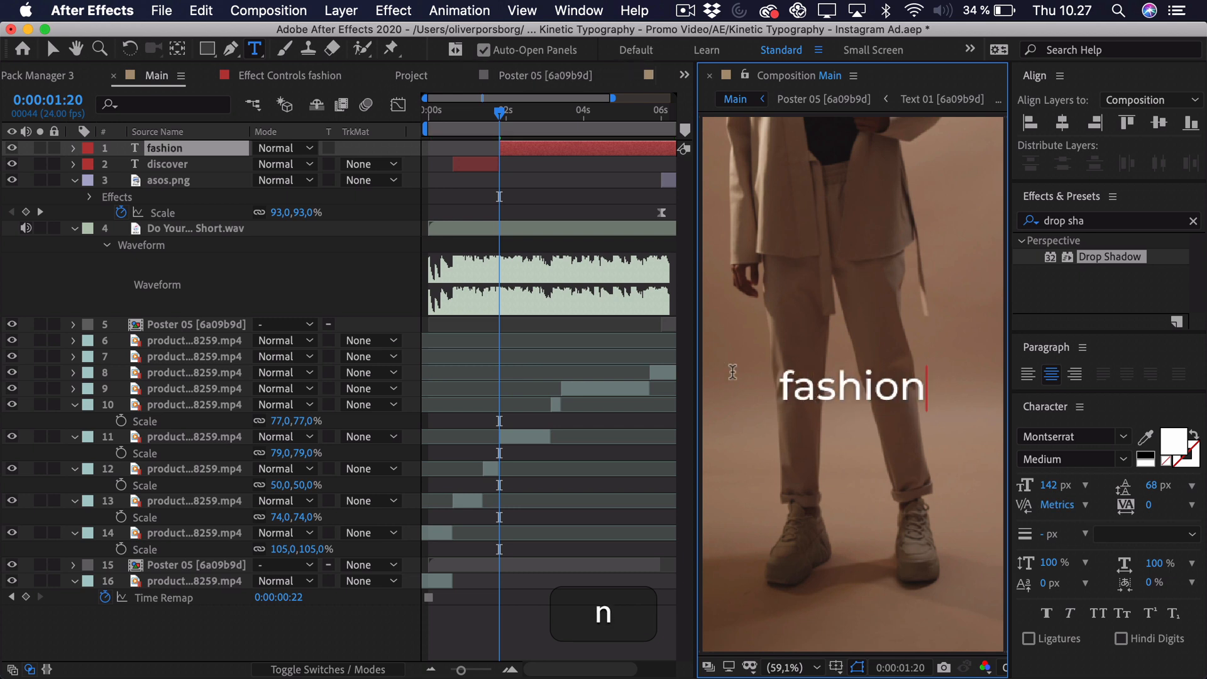
{"action": "left_click", "coordinate": [54, 51]}
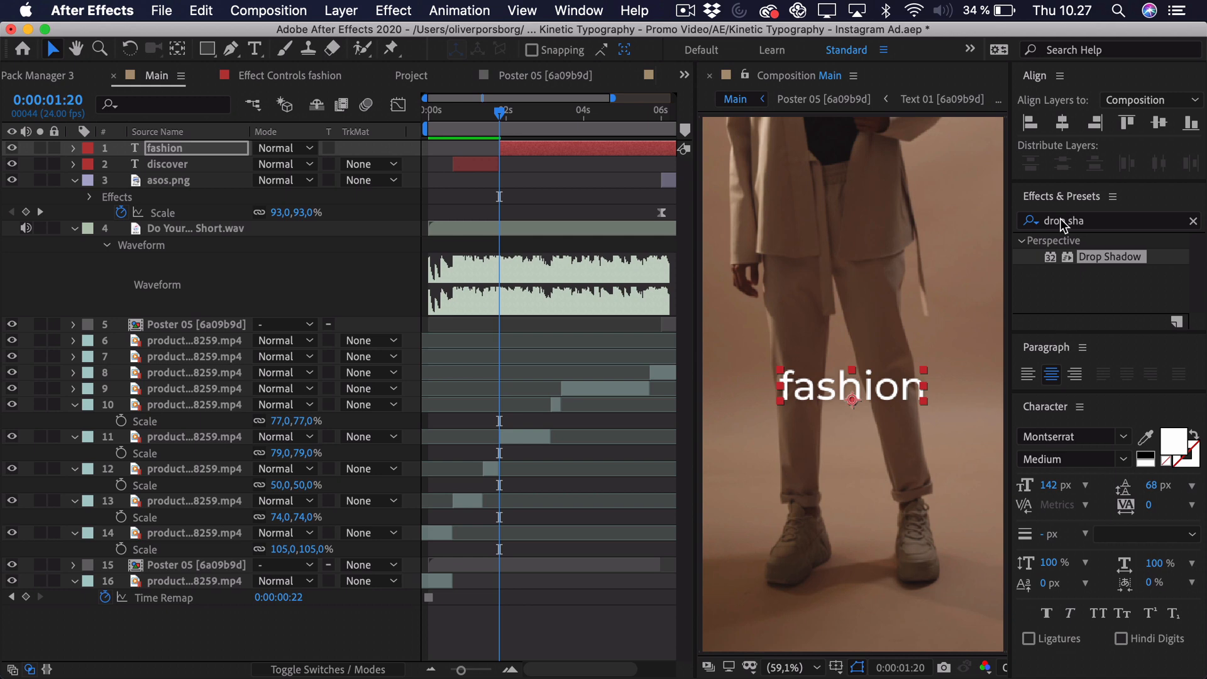
{"action": "left_click", "coordinate": [1062, 123]}
{"action": "left_click", "coordinate": [1159, 123]}
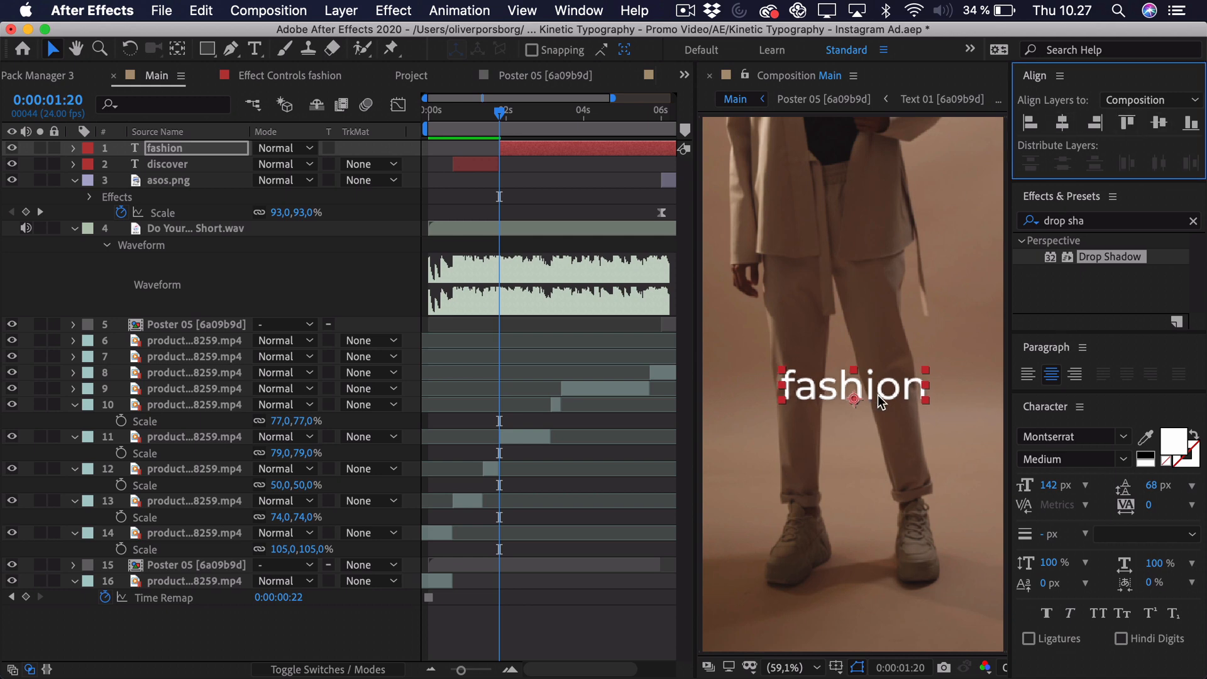
Play back the Main composition from near the beginning to review the caption words against the video cuts
{"action": "left_click", "coordinate": [450, 113]}
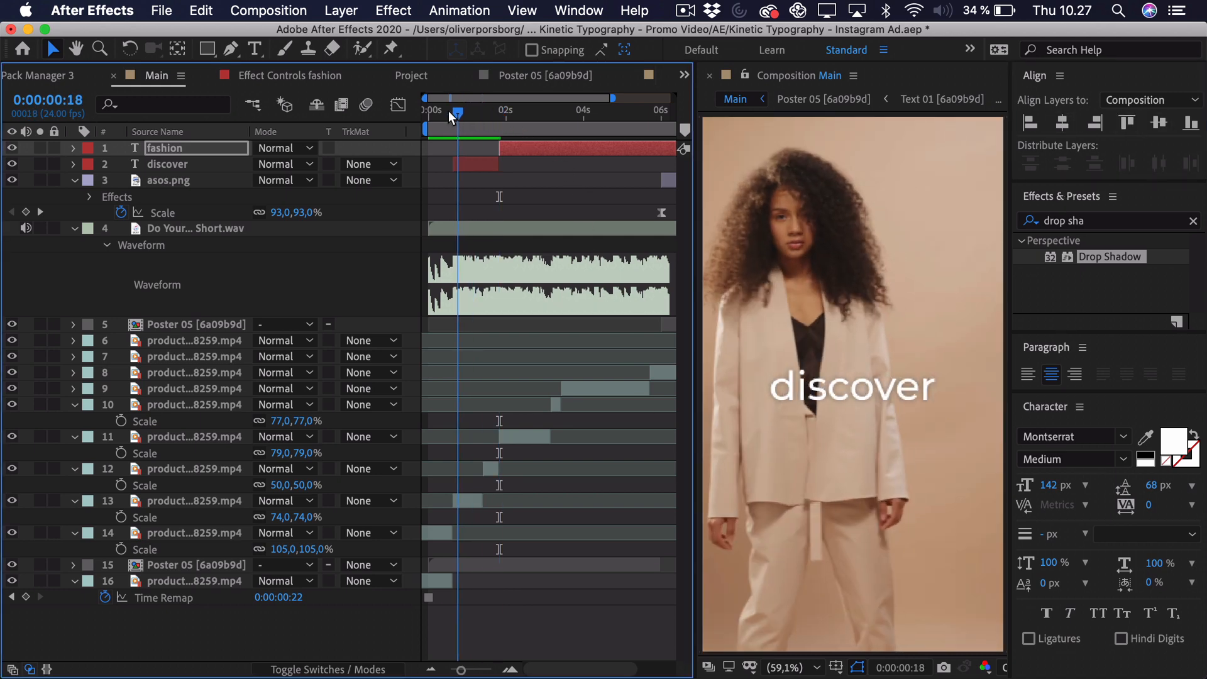
{"action": "left_click", "coordinate": [436, 113]}
{"action": "key", "text": "space"}
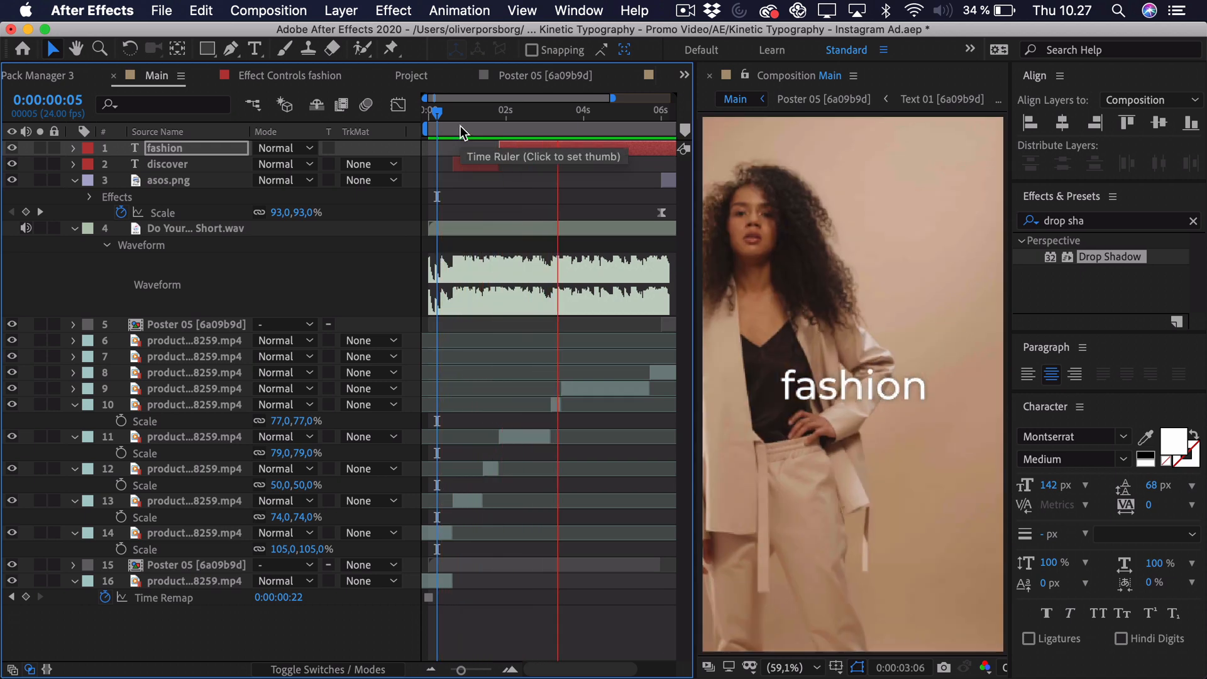
Split the fashion text layer at the video cut at 0:00:03:10 and replace the new layer's wording with "online"
{"action": "left_click_drag", "start_coordinate": [465, 113], "coordinate": [561, 123]}
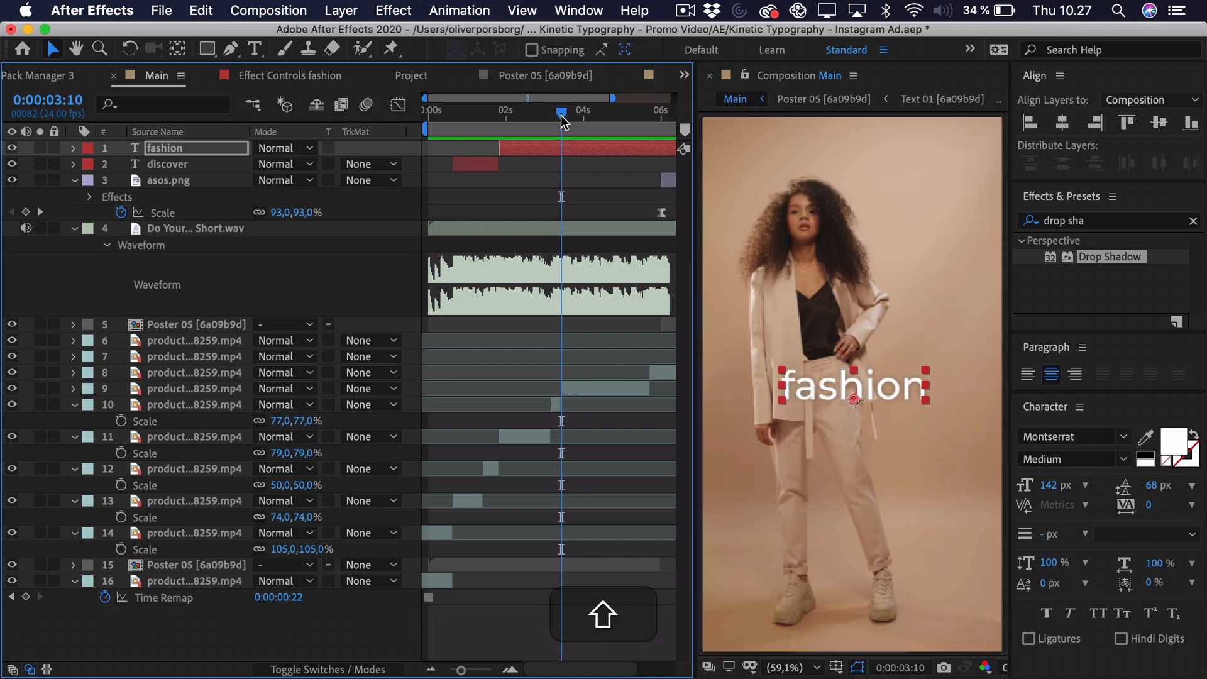
{"action": "key", "text": "super+shift+d"}
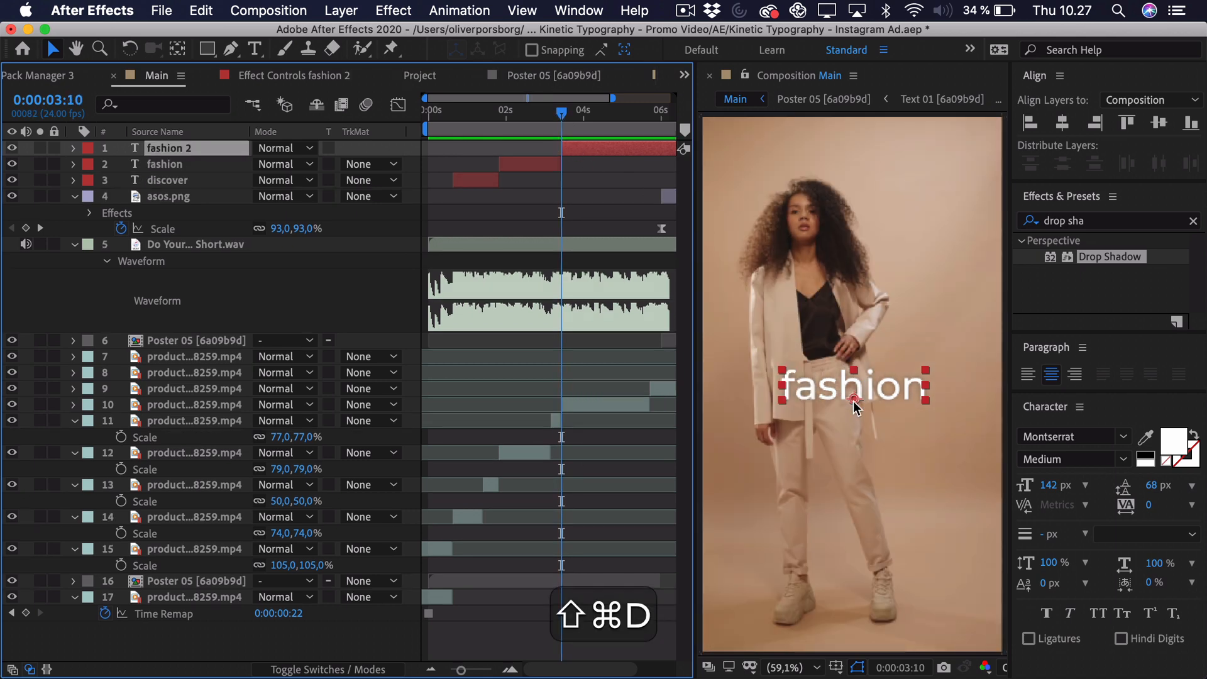
{"action": "double_click", "coordinate": [836, 387]}
{"action": "type", "text": "online"}
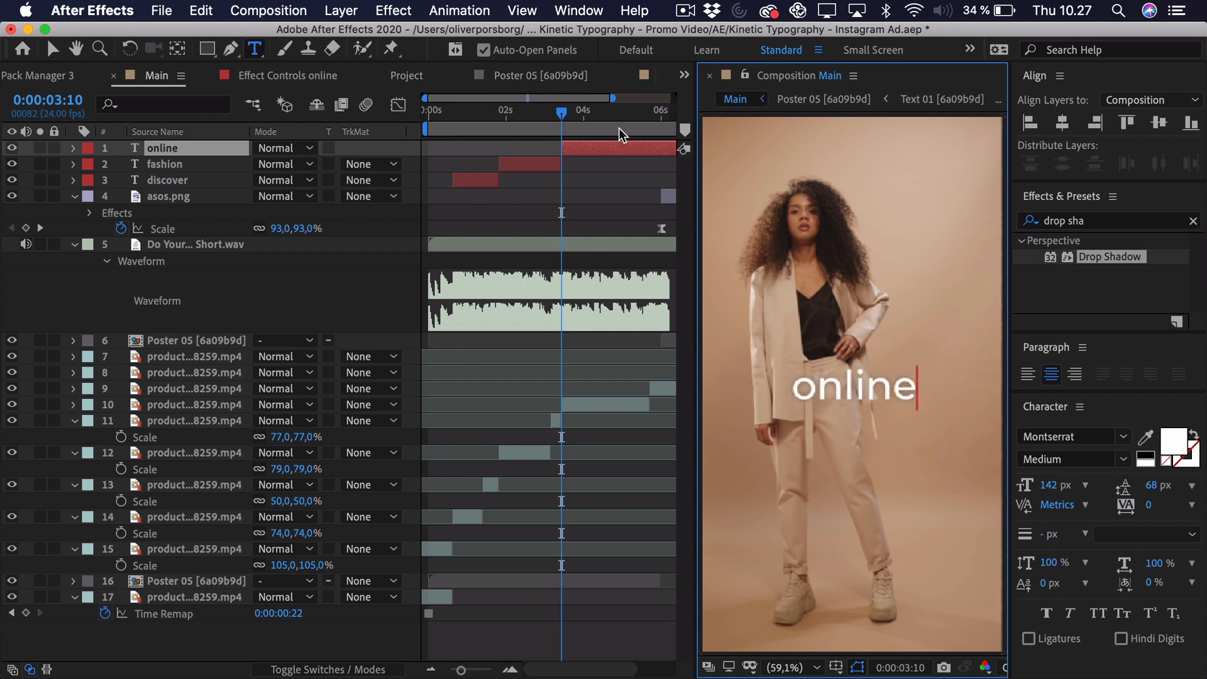
Cut off the online text layer at 0:00:06:00, where the logo starts, and play back the whole composition
{"action": "left_click_drag", "start_coordinate": [610, 116], "coordinate": [580, 136]}
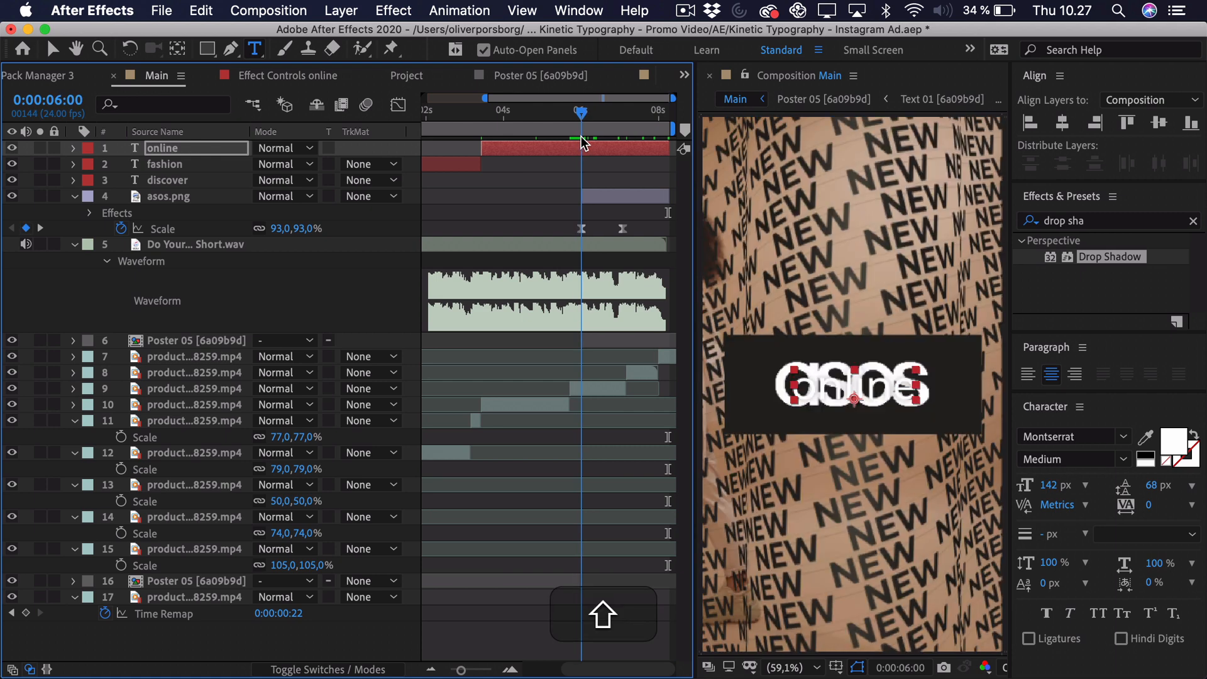
{"action": "key", "text": "shift+super+BackSpace"}
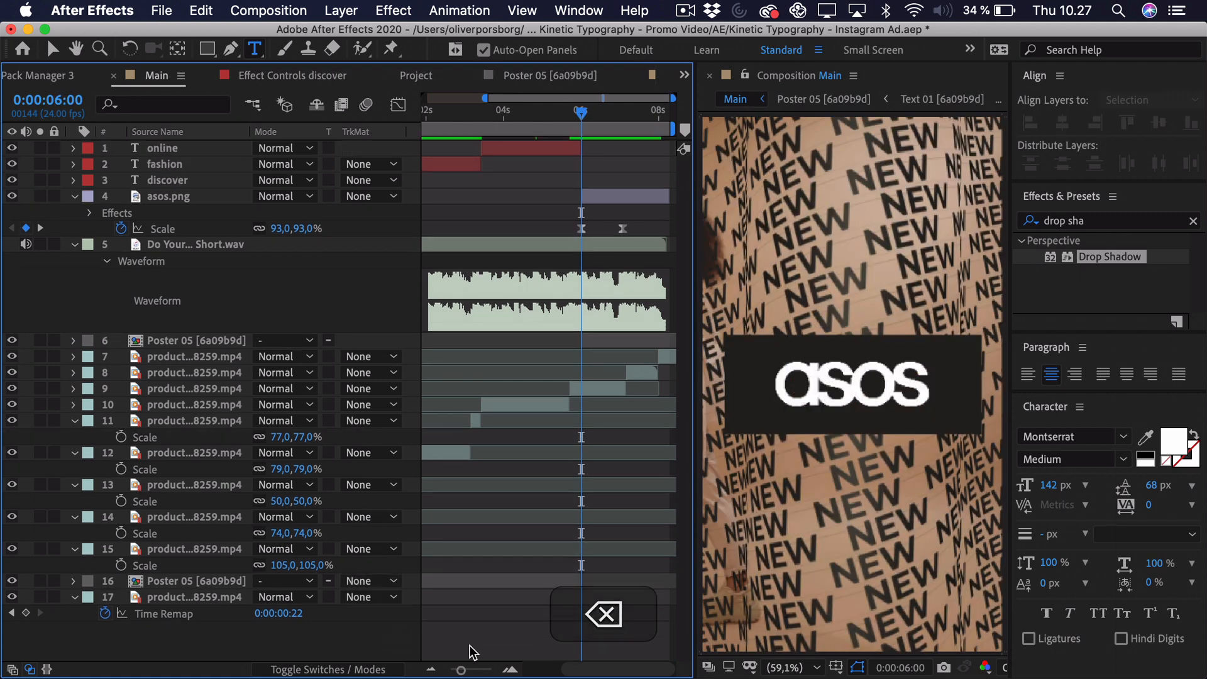
{"action": "left_click_drag", "start_coordinate": [466, 667], "coordinate": [452, 668]}
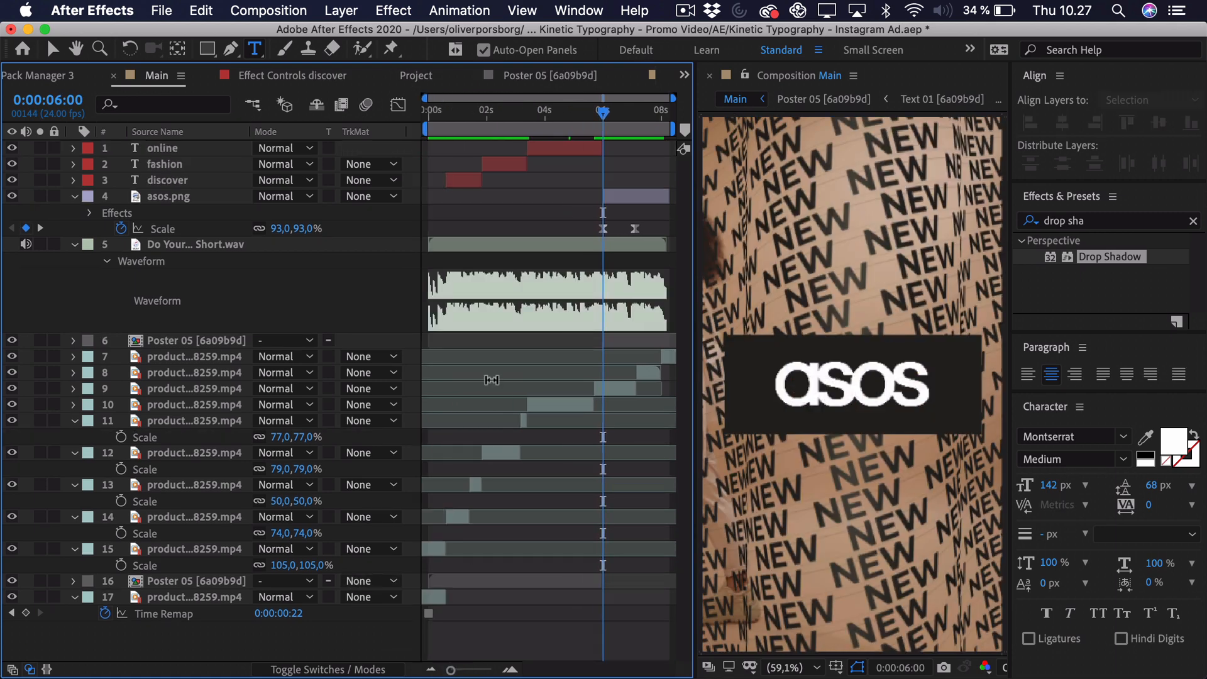
{"action": "key", "text": "space"}
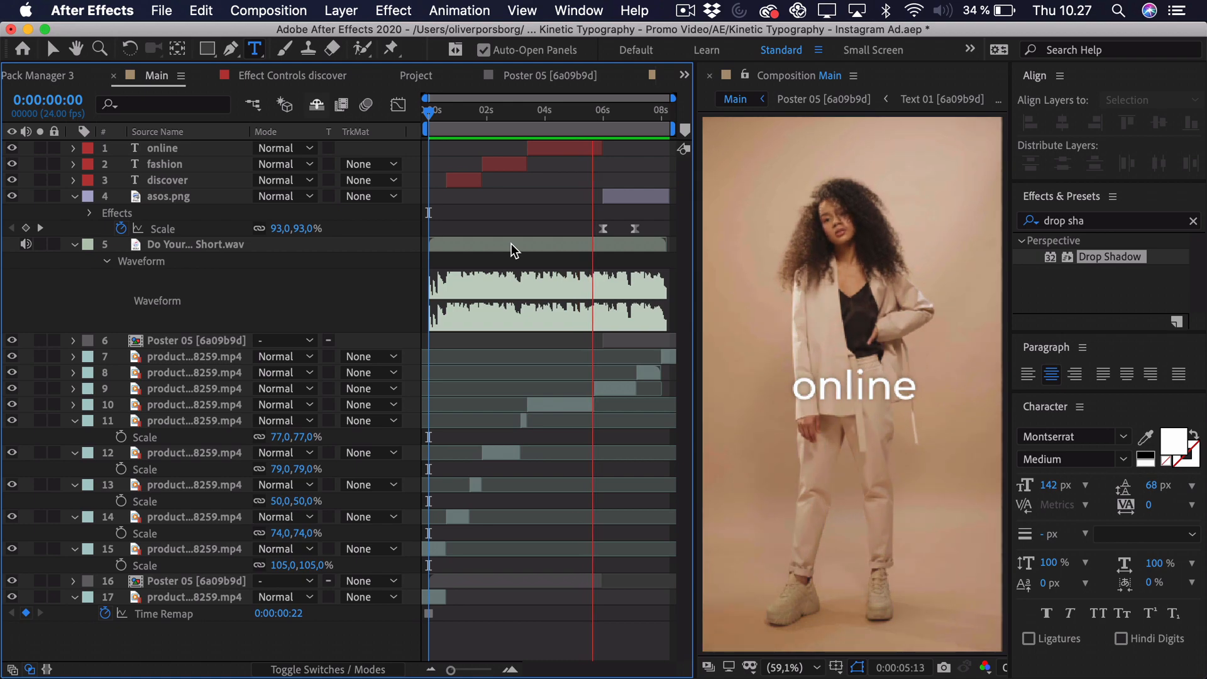
{"action": "key", "text": "space"}
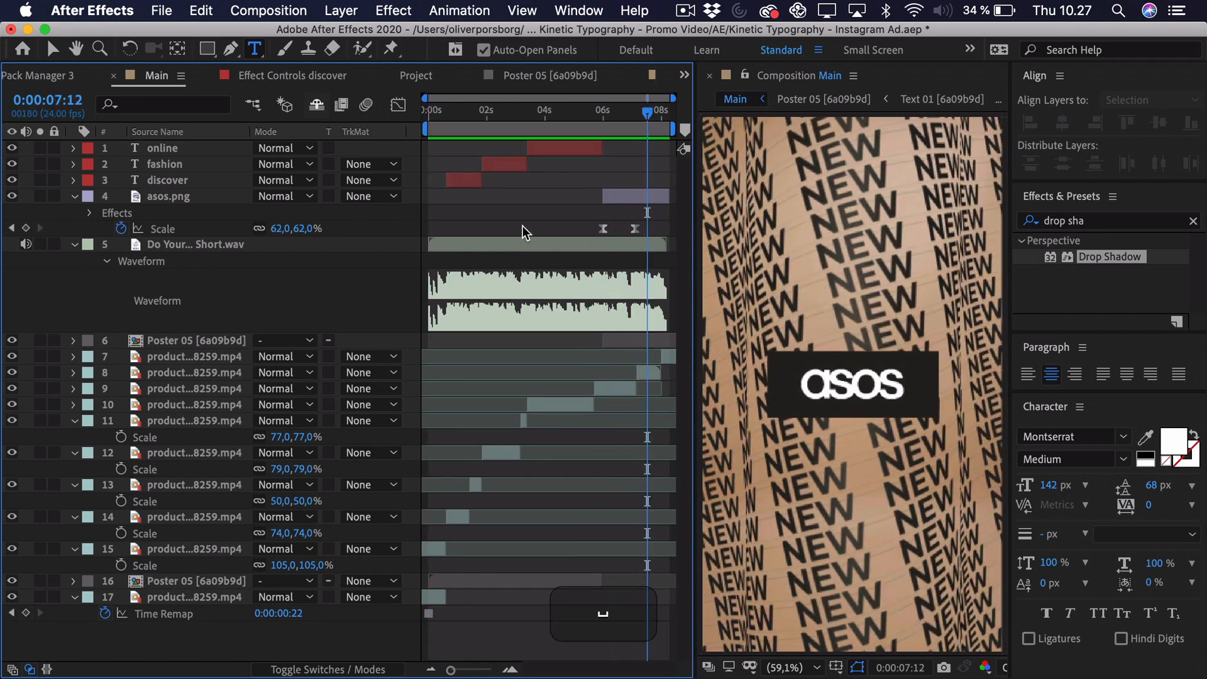
Shorten the online text layer so it ends at the video cut just before the logo appears
{"action": "left_click", "coordinate": [591, 117]}
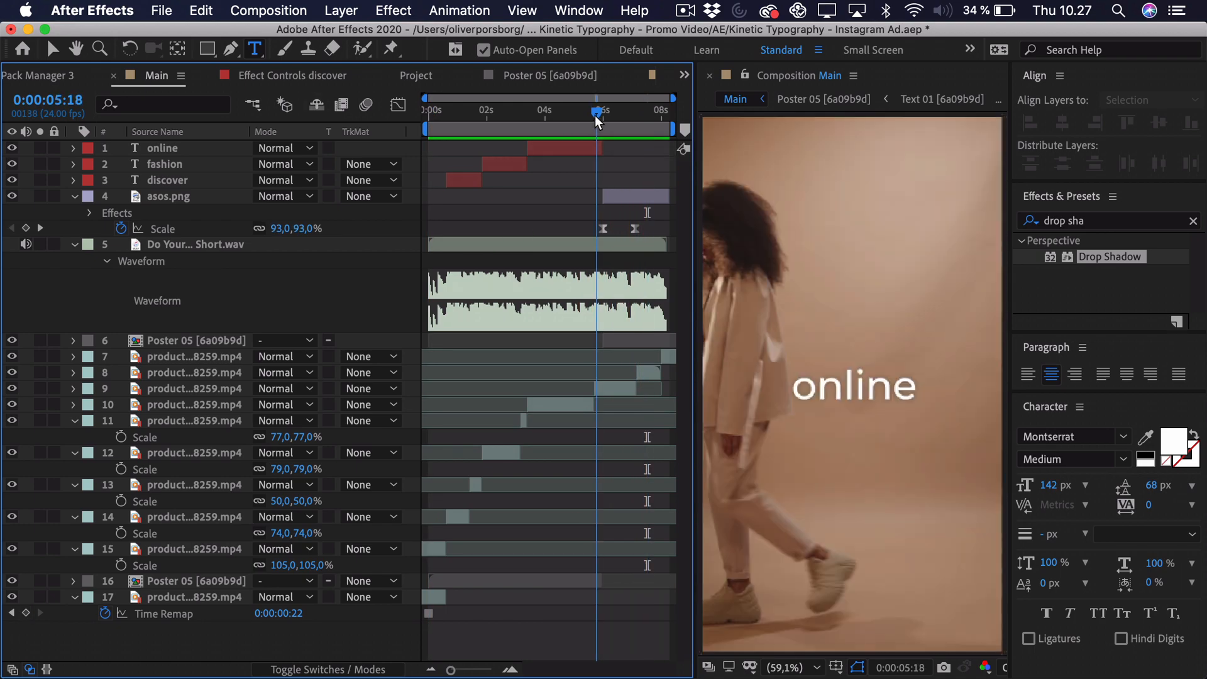
{"action": "mouse_move", "coordinate": [593, 119]}
{"action": "left_mouse_down"}
{"action": "mouse_move", "coordinate": [602, 148]}
{"action": "mouse_move", "coordinate": [590, 114]}
{"action": "mouse_move", "coordinate": [601, 115]}
{"action": "left_mouse_up"}
{"action": "key", "text": "v"}
Scale the walking video clip that starts just before the logo to 95% and reposition it to frame the model's legs and shoes
{"action": "left_click", "coordinate": [609, 388]}
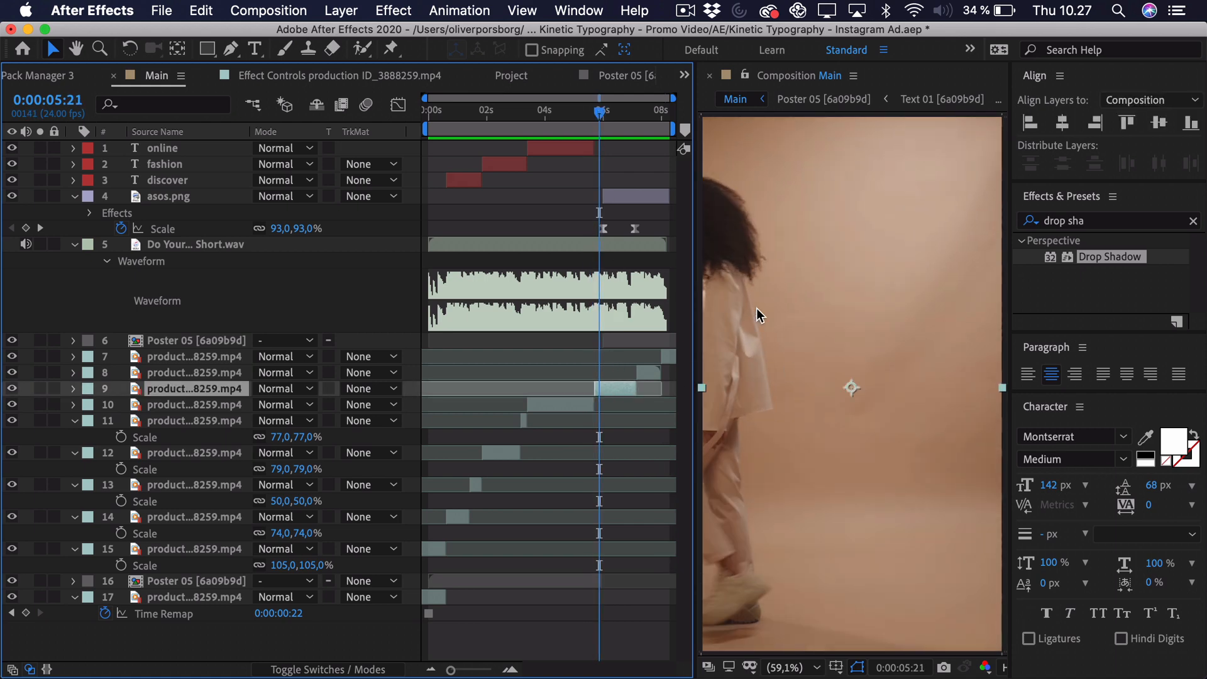
{"action": "key", "text": "s"}
{"action": "left_click_drag", "start_coordinate": [279, 405], "coordinate": [313, 404]}
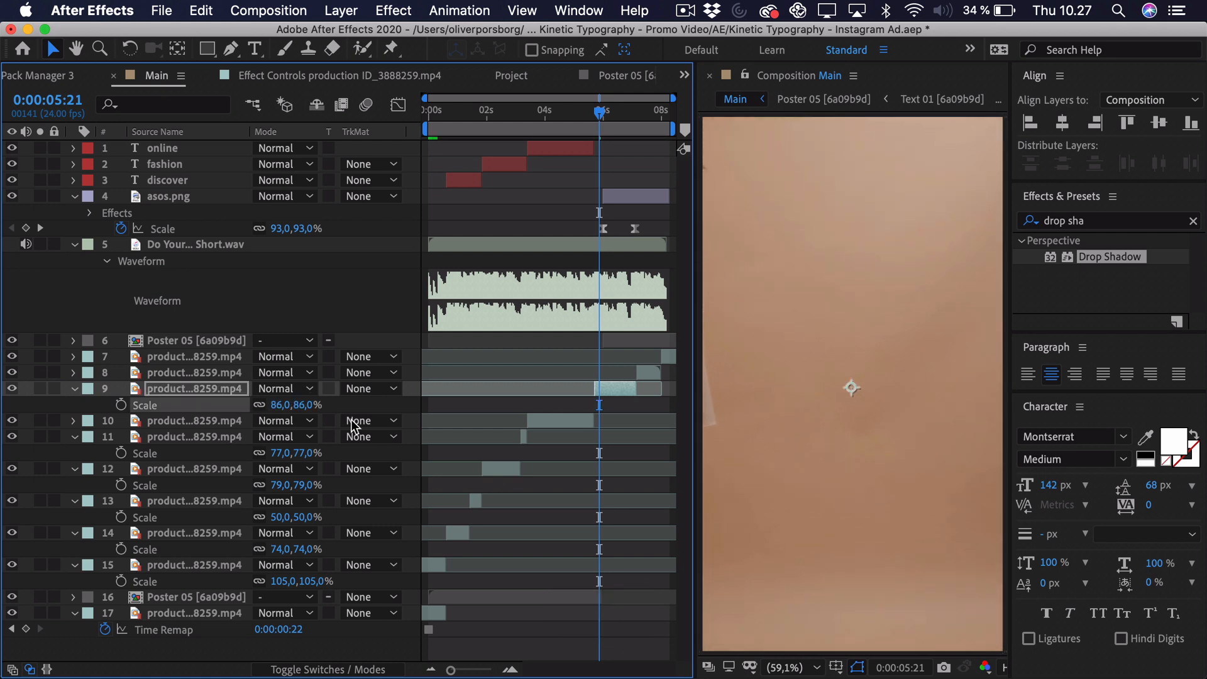
{"action": "left_click_drag", "start_coordinate": [851, 403], "coordinate": [826, 367]}
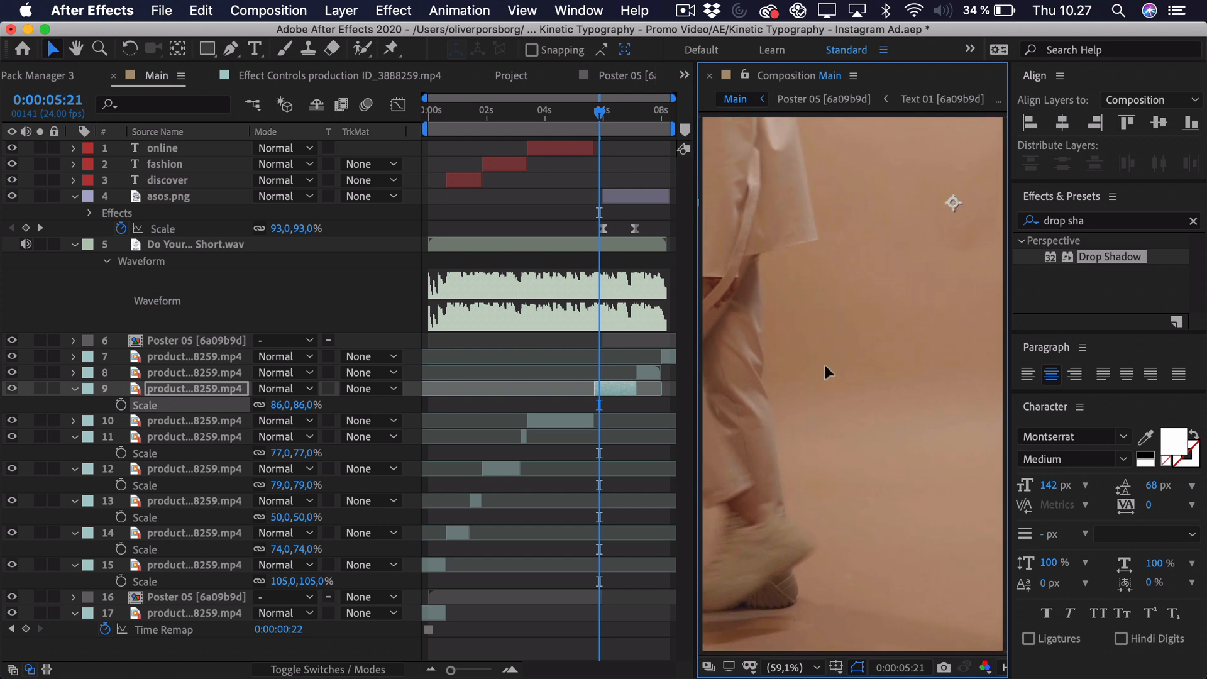
{"action": "left_click_drag", "start_coordinate": [281, 404], "coordinate": [293, 404]}
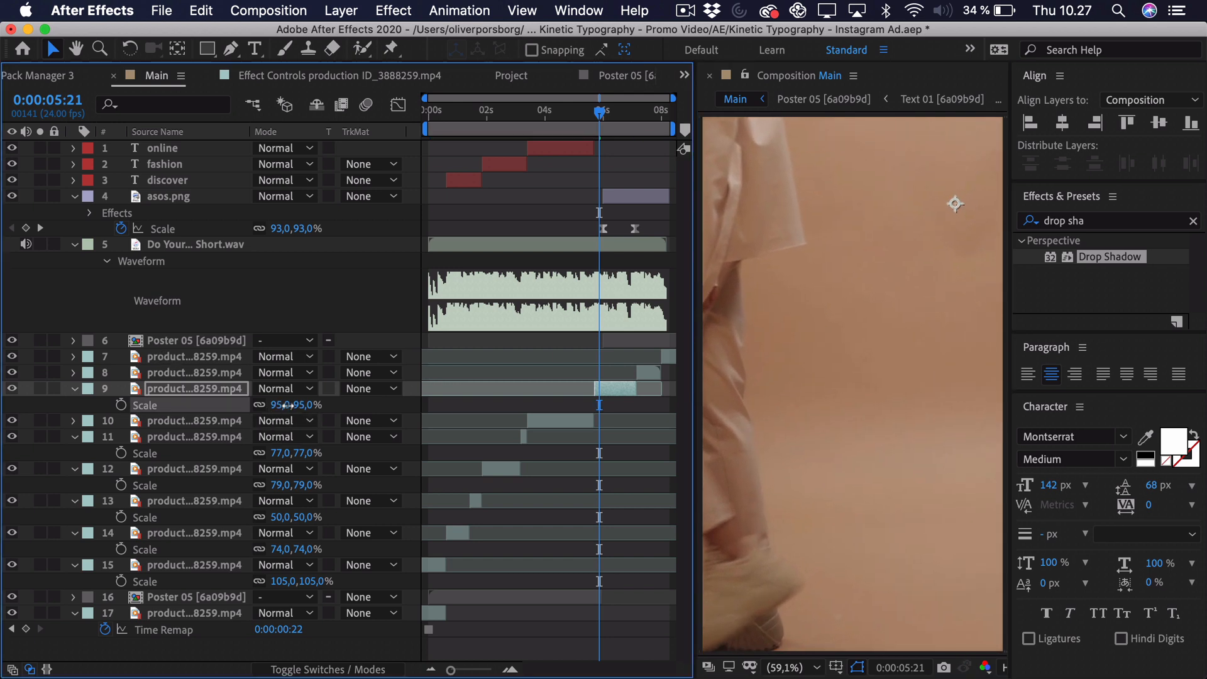
{"action": "left_click_drag", "start_coordinate": [821, 576], "coordinate": [851, 515]}
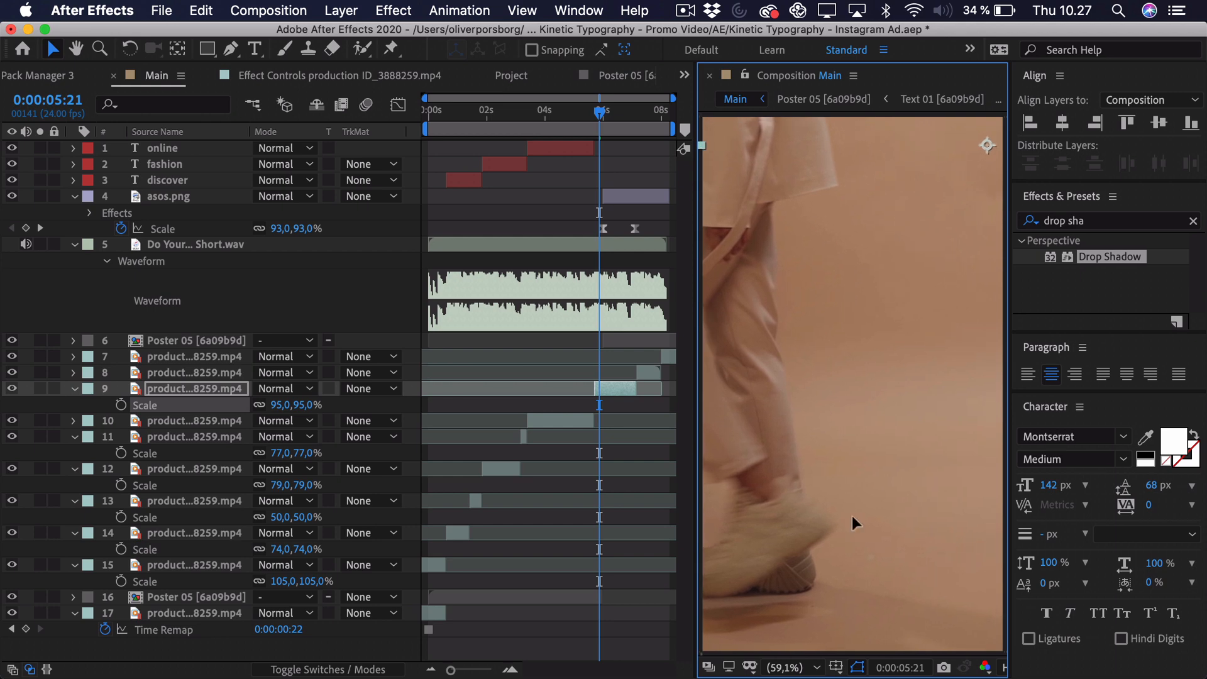
Play back the reframed ending from 0:00:05:00, followed by the full composition from the start
{"action": "left_click_drag", "start_coordinate": [599, 113], "coordinate": [573, 117]}
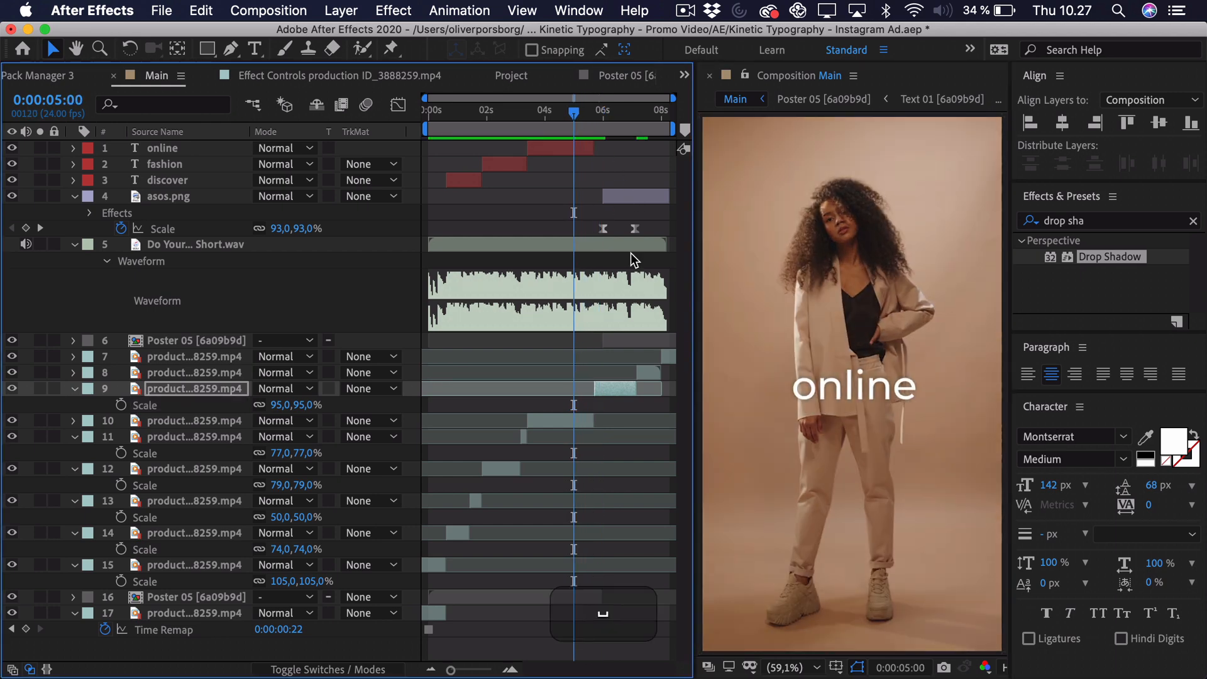
{"action": "key", "text": "space"}
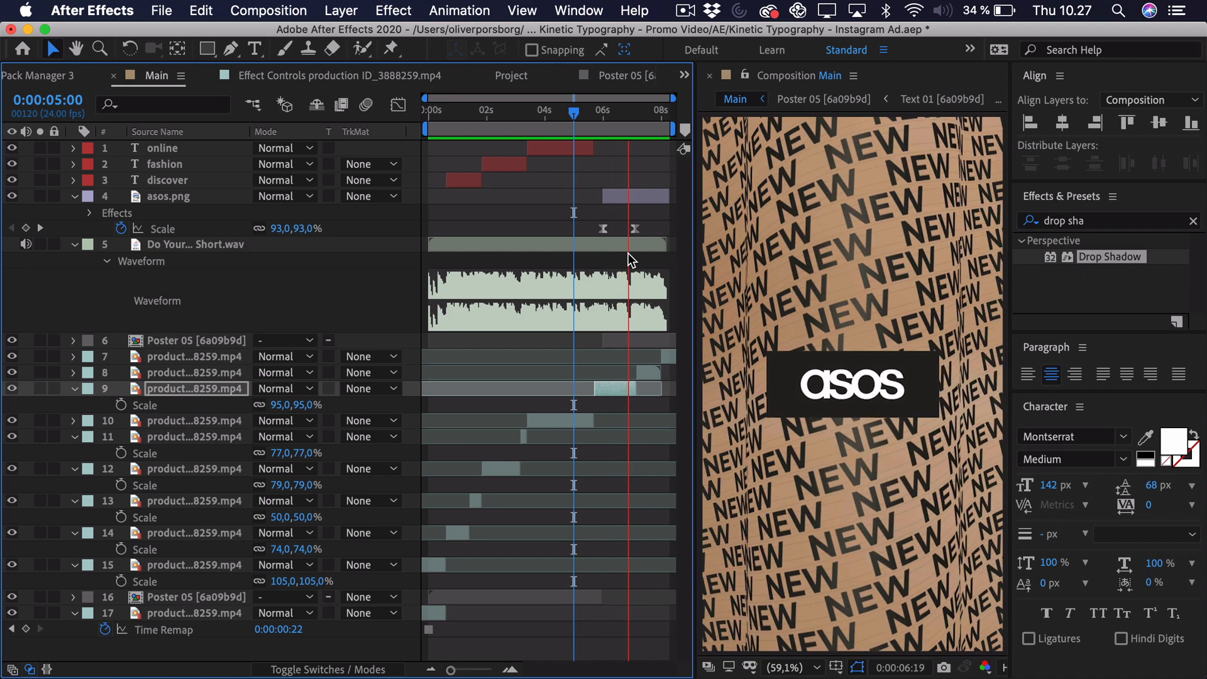
{"action": "key", "text": "space"}
{"action": "left_click_drag", "start_coordinate": [610, 115], "coordinate": [530, 116]}
{"action": "key", "text": "space"}
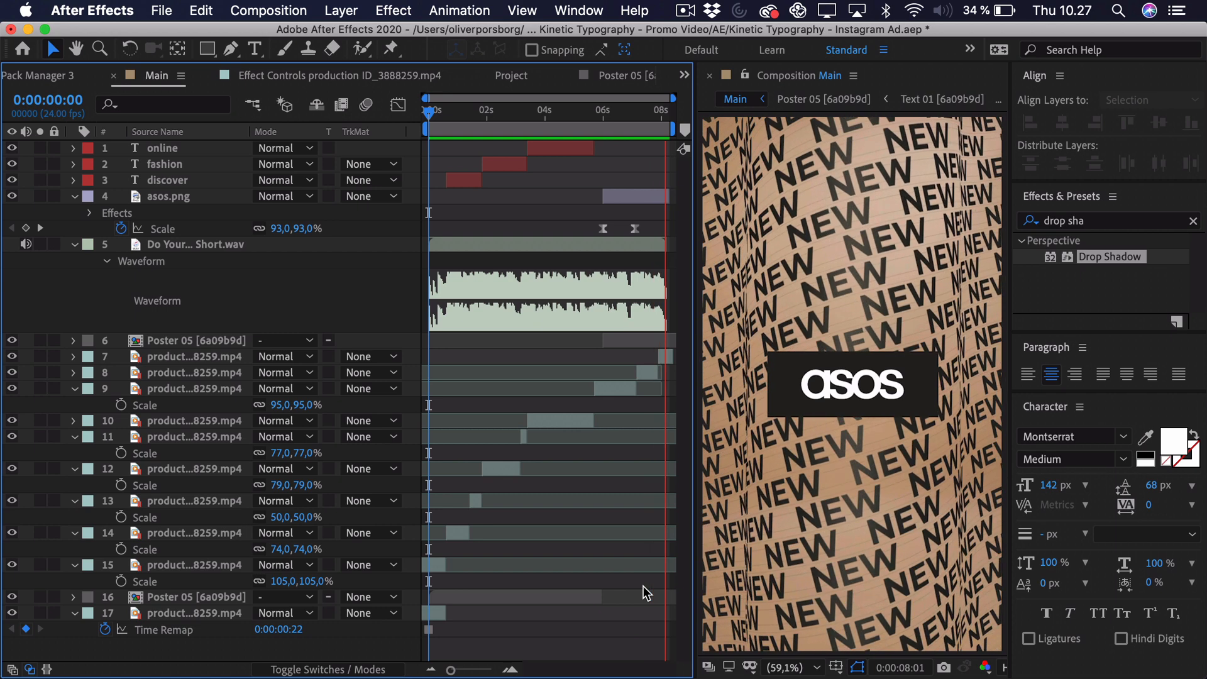
{"action": "key", "text": "space"}
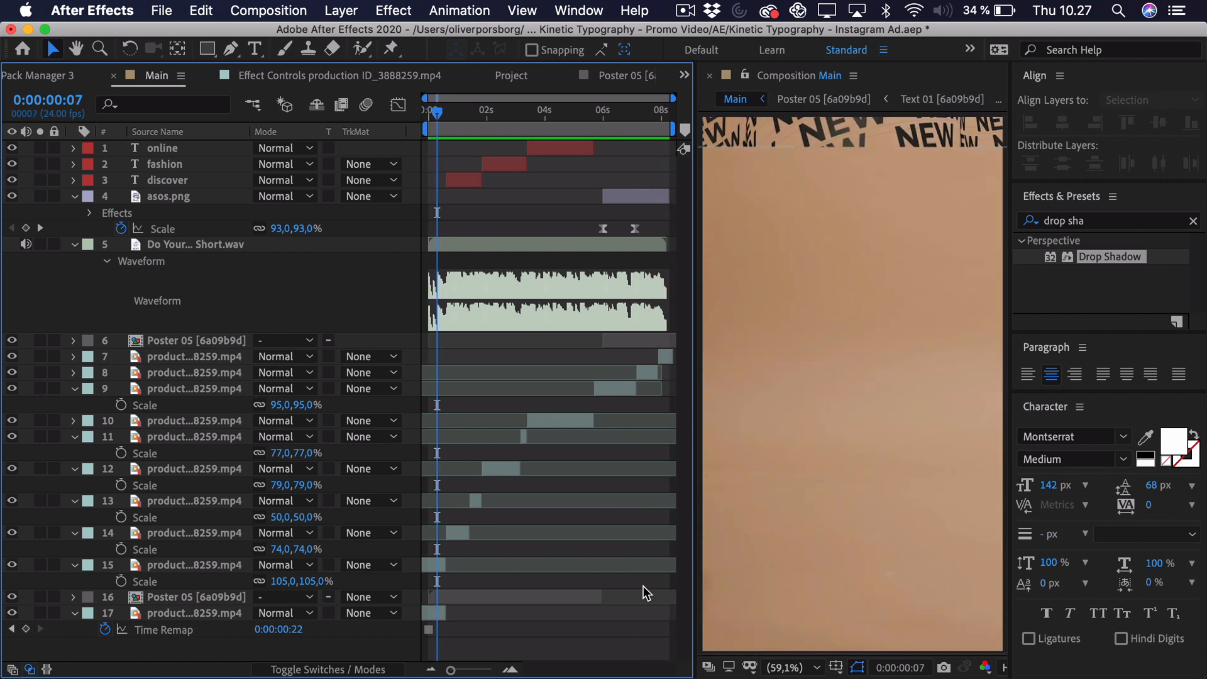